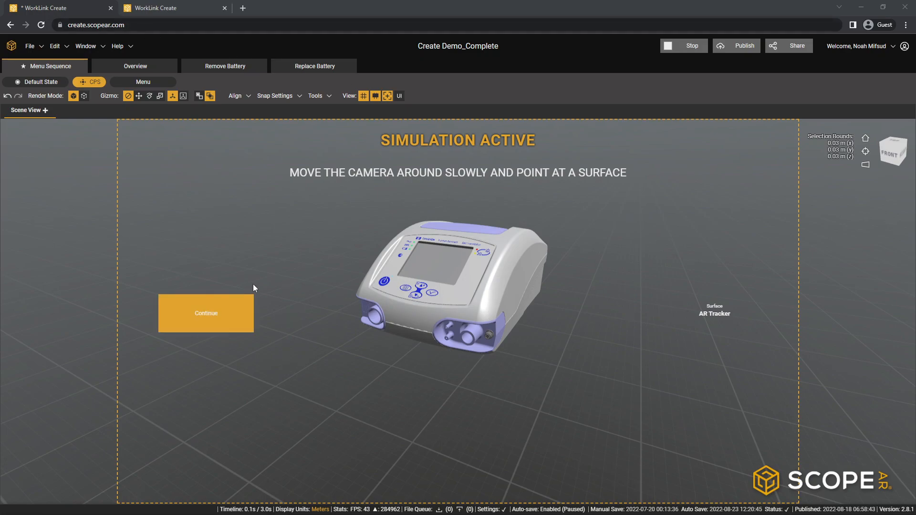
# - Preview the completed demo's simulation by continuing past the surface tracker prompt, viewing the Asset Overview and going back from it
pyautogui.click(211, 314)
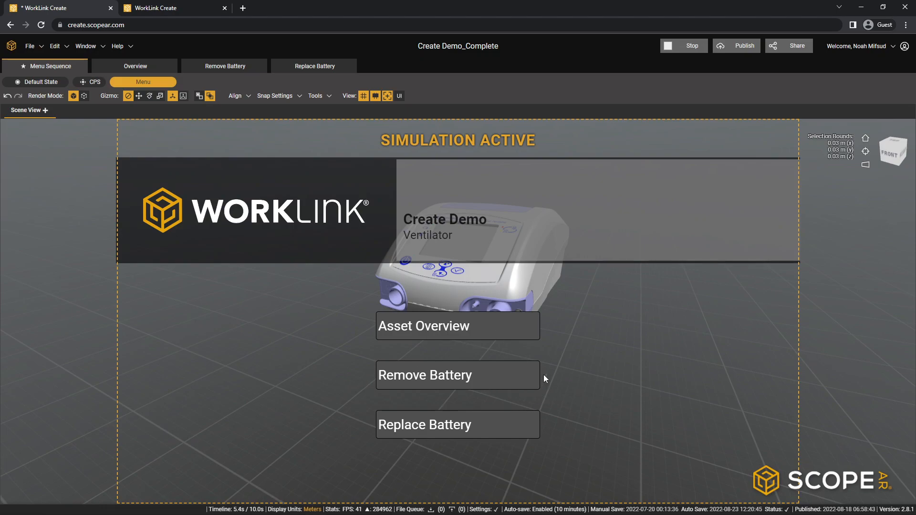
pyautogui.click(445, 326)
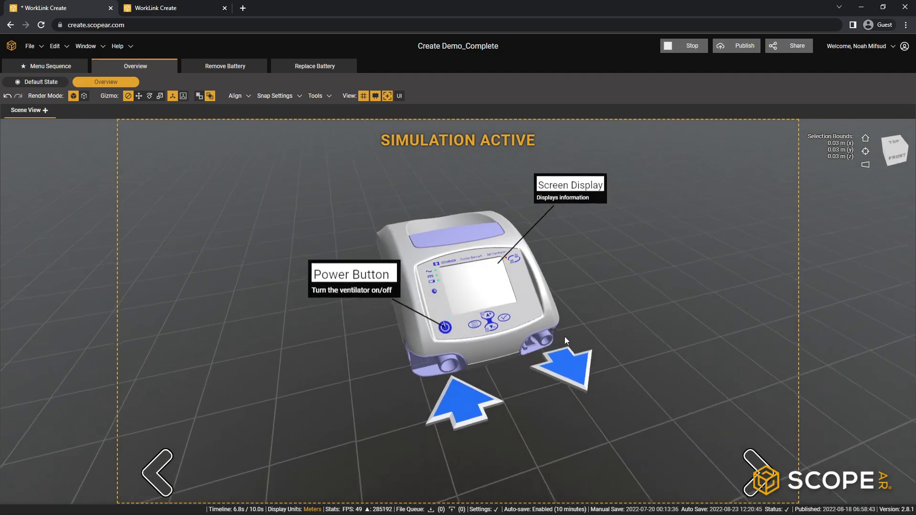
pyautogui.click(162, 475)
# - Play through the three Remove Battery steps in the simulation and return to the main menu
pyautogui.click(462, 384)
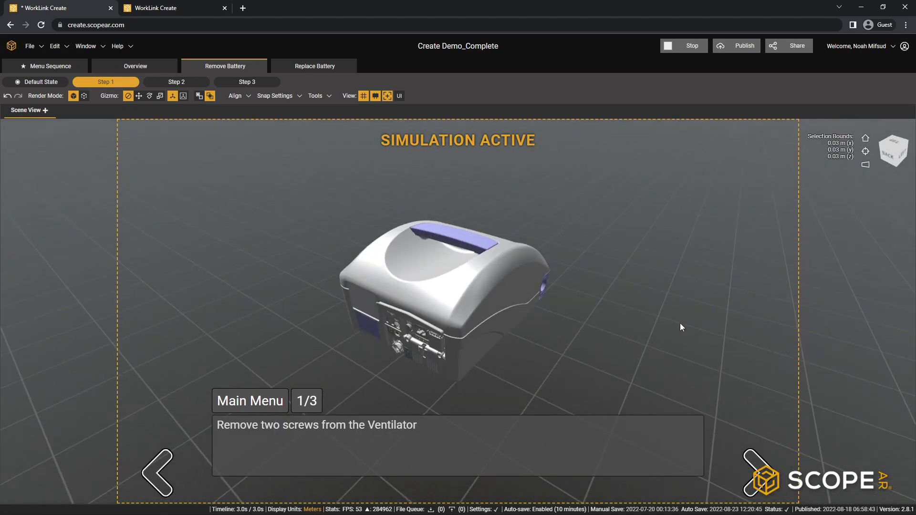
pyautogui.click(754, 483)
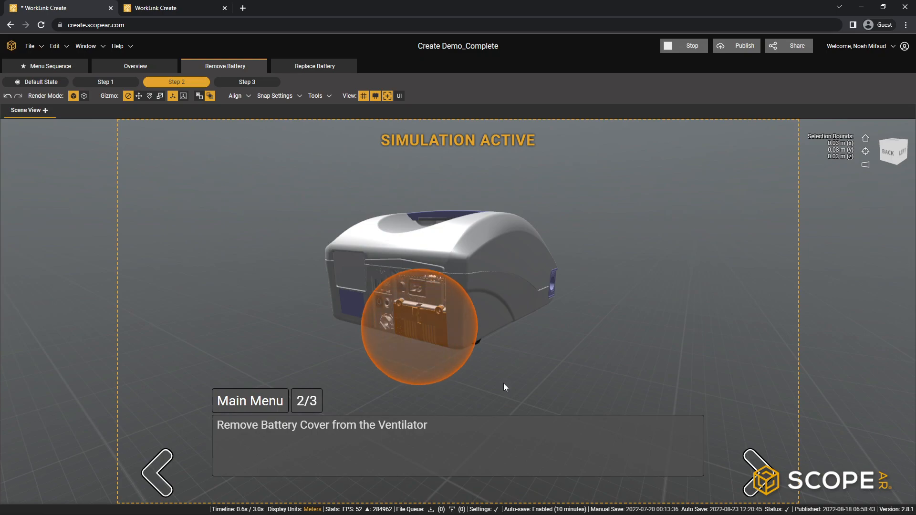
pyautogui.click(758, 476)
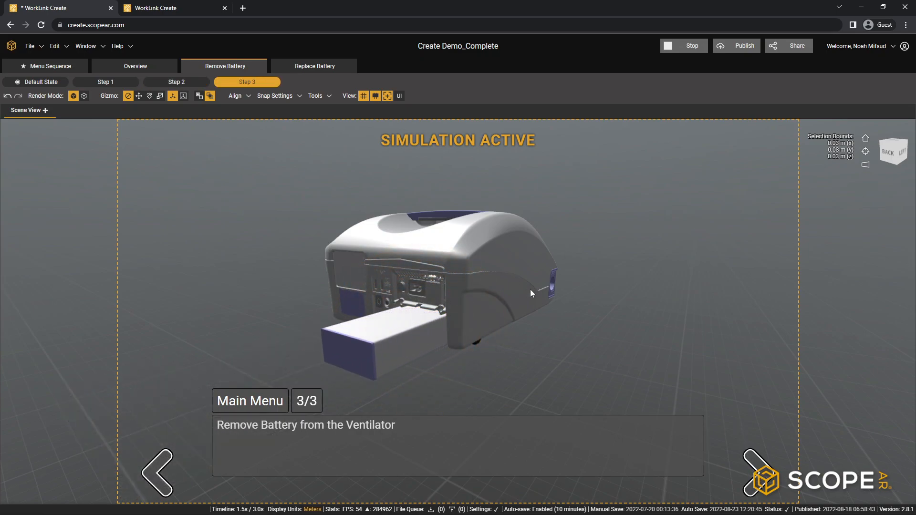
pyautogui.click(255, 402)
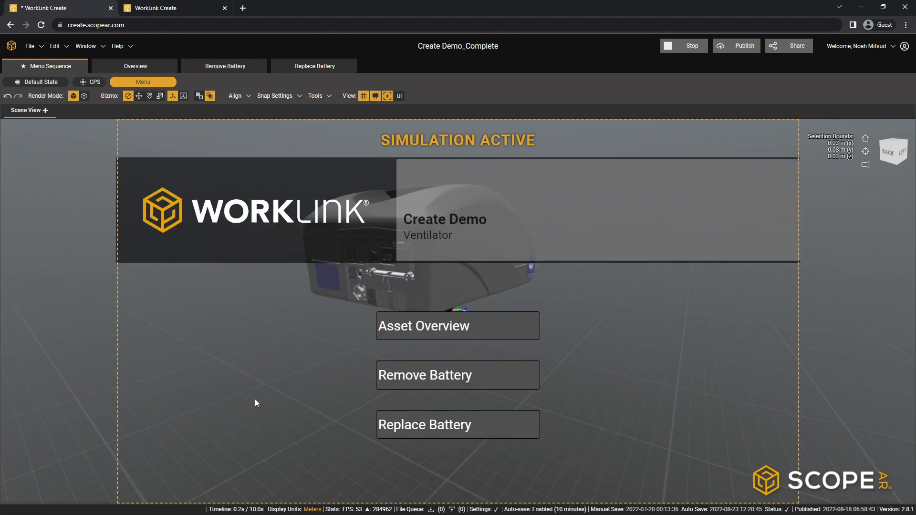
# - Play through the three Replace Battery steps in the simulation while viewing the ventilator from different angles
pyautogui.click(435, 423)
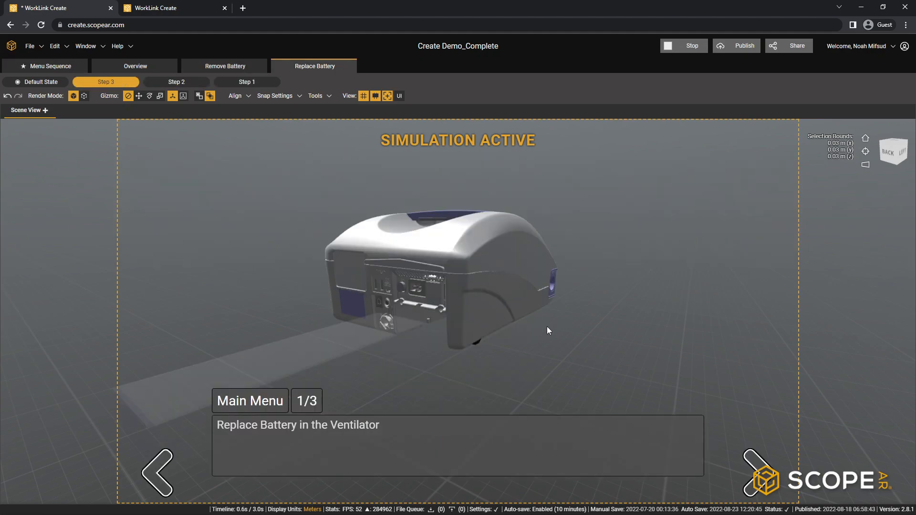
pyautogui.moveTo(572, 317); pyautogui.dragTo(542, 322, button='middle')
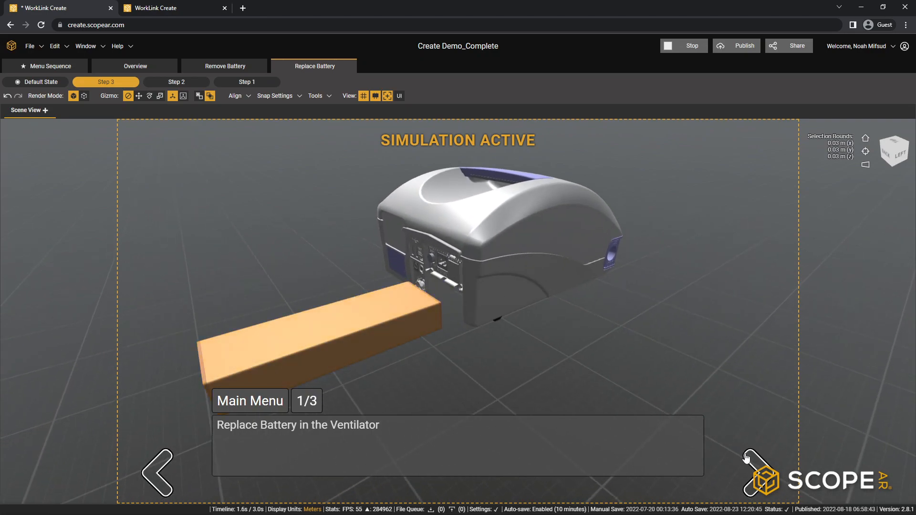
pyautogui.click(757, 470)
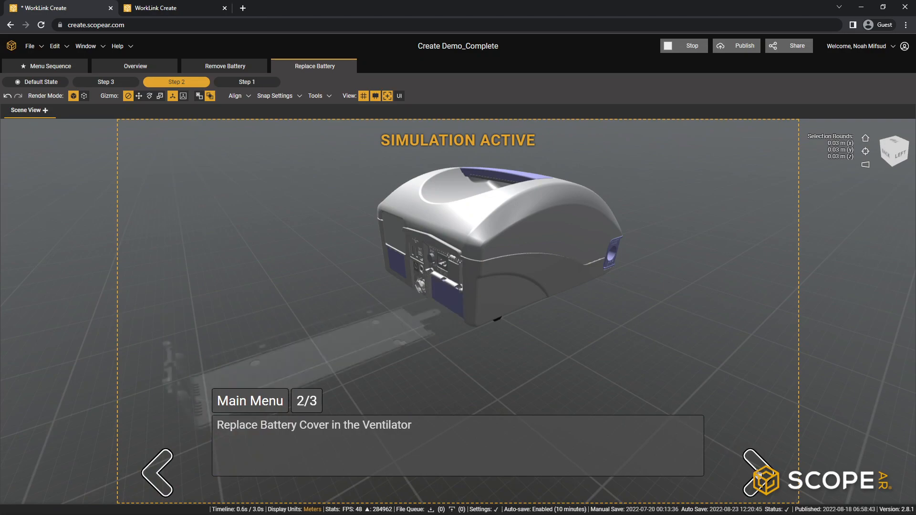
pyautogui.click(770, 468)
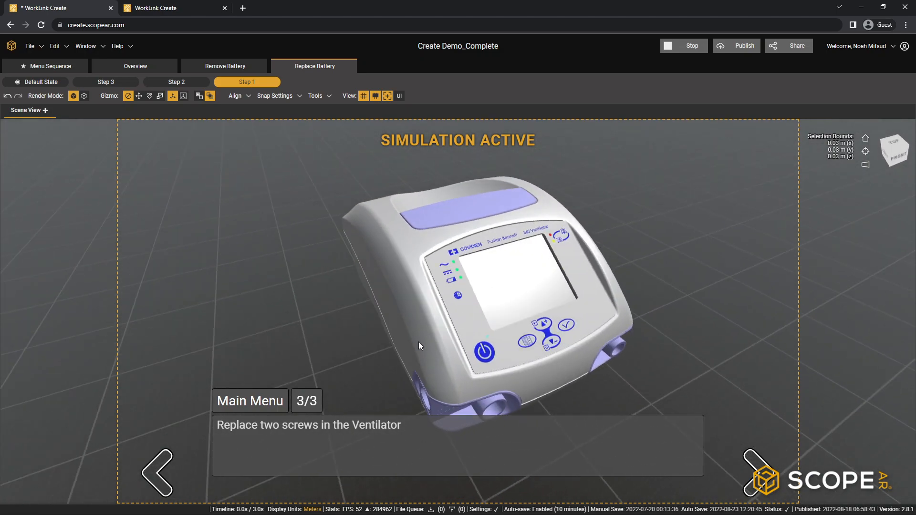
# - Close the Create Demo_Complete project, leaving the Create Demo project open
pyautogui.click(110, 7)
pyautogui.click(502, 78)
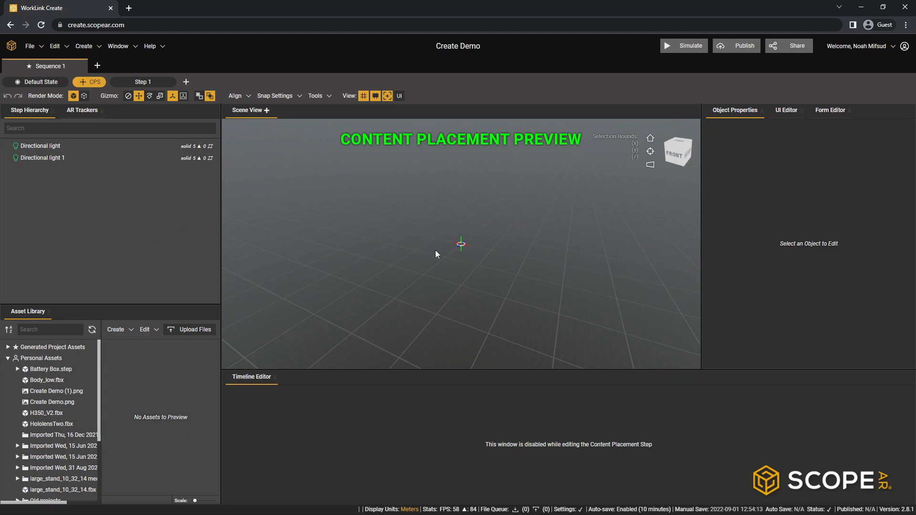
# - Examine the two directional lights in the empty scene and restore the default camera view
pyautogui.moveTo(428, 282); pyautogui.dragTo(383, 272, button='right')
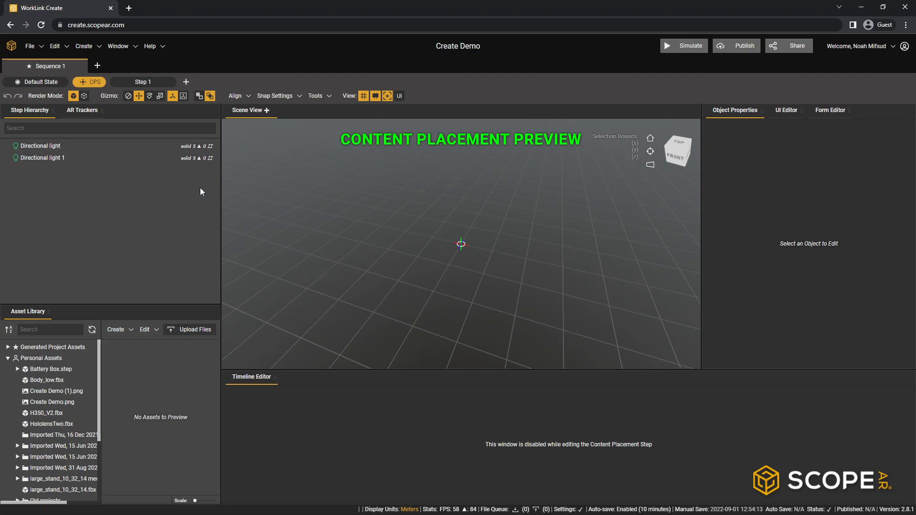
pyautogui.scroll(-4, 448, 251)
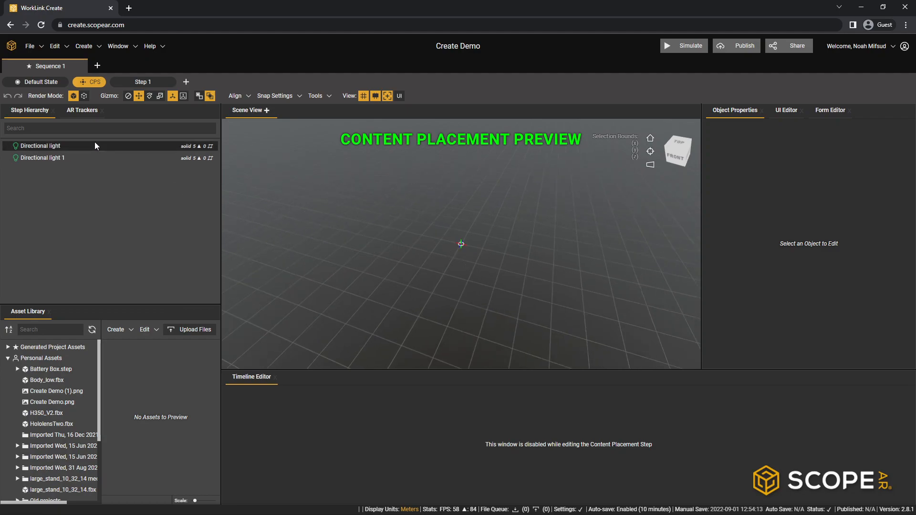
pyautogui.scroll(5, 458, 230)
pyautogui.scroll(-4, 457, 230)
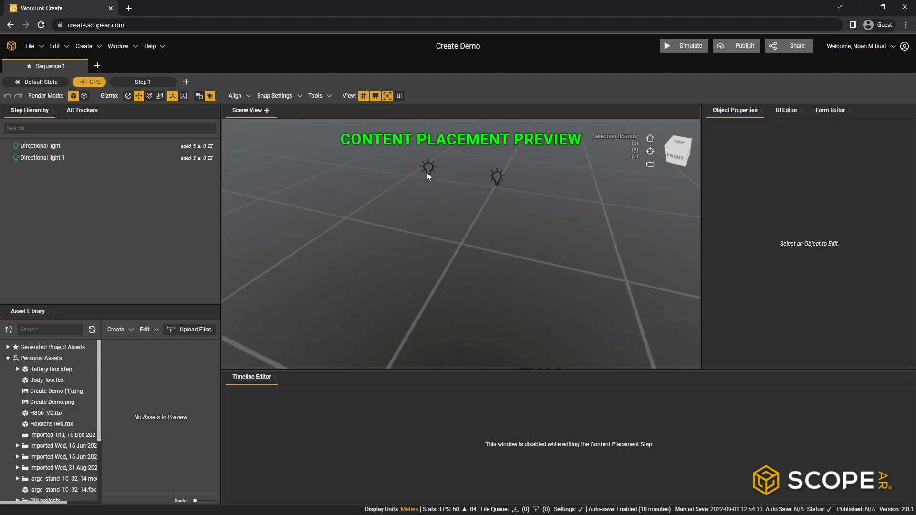
pyautogui.click(145, 145)
pyautogui.click(145, 158)
pyautogui.click(147, 150)
pyautogui.click(147, 157)
pyautogui.scroll(3, 488, 279)
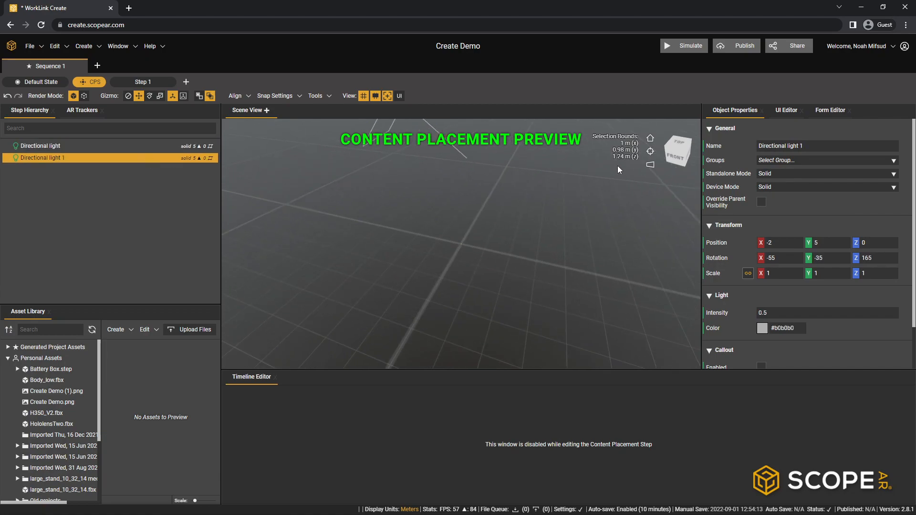
pyautogui.click(650, 138)
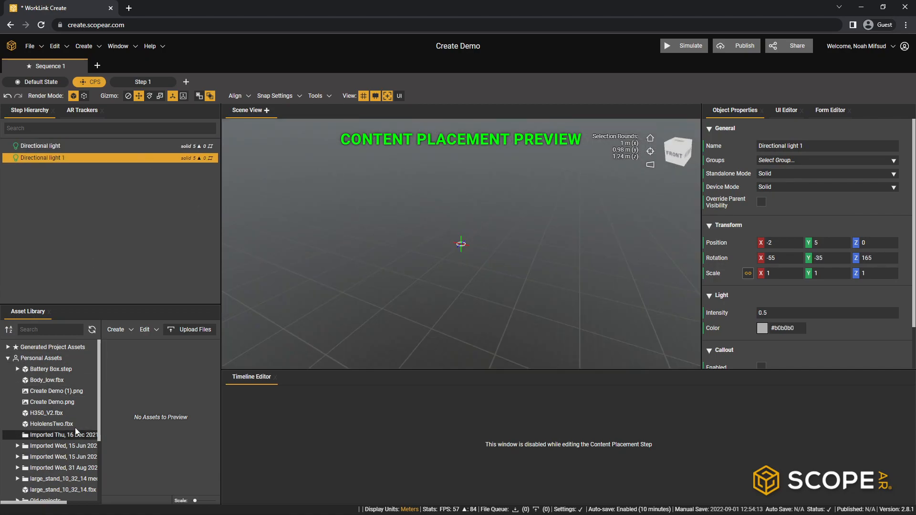
# - Collapse the Personal Assets folder and read the description of the Company Assets container
pyautogui.click(7, 358)
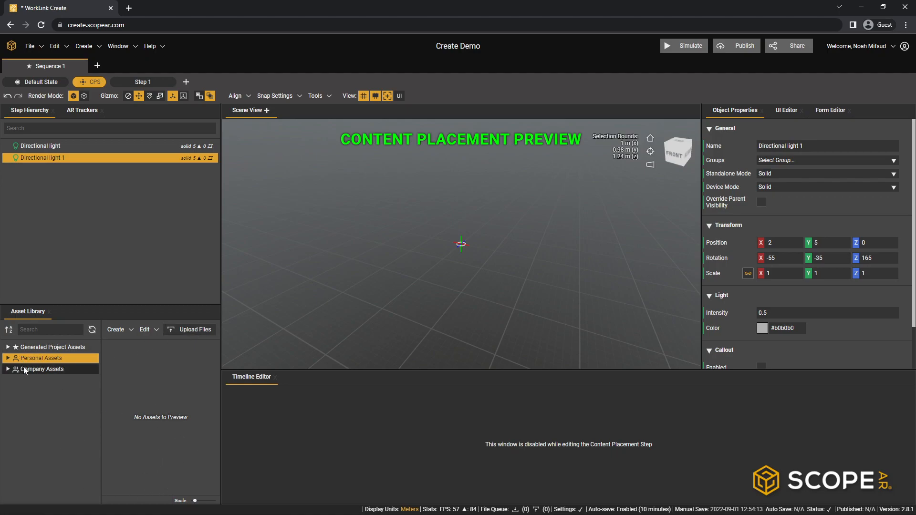
pyautogui.moveTo(23, 370)
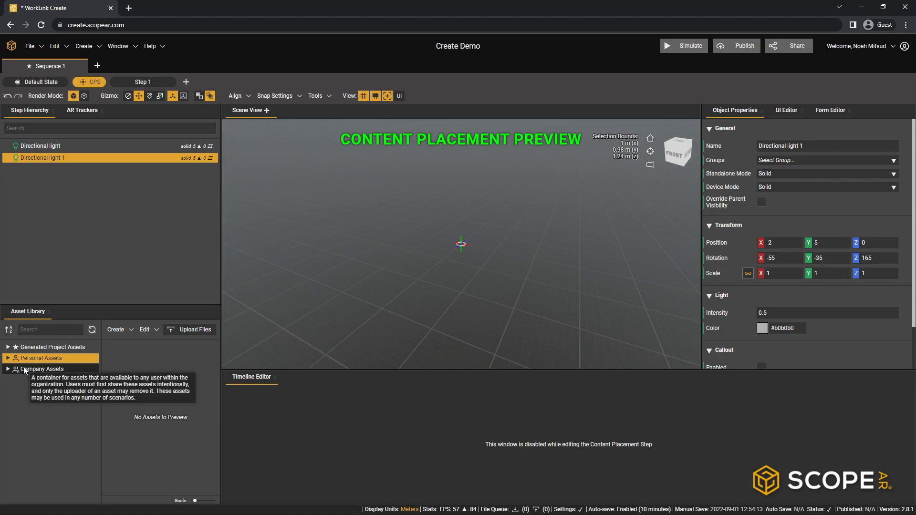
pyautogui.moveTo(75, 359)
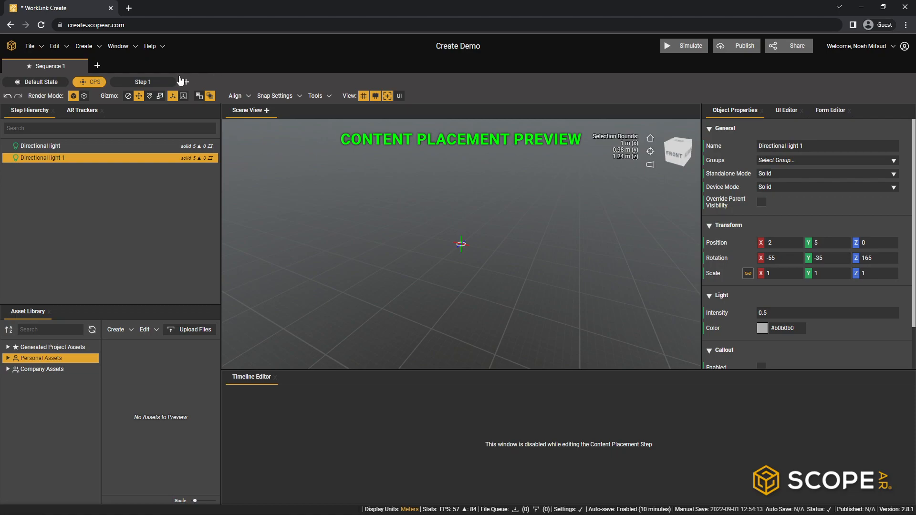
# - Switch to the Default State and add the Ventilator.FBX model from the Company Assets 3D content folder to the step hierarchy
pyautogui.click(37, 83)
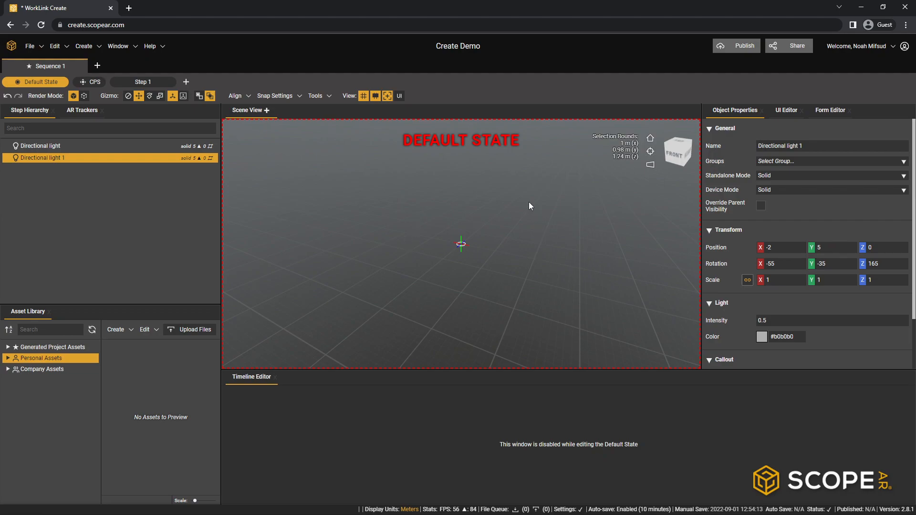
pyautogui.click(7, 370)
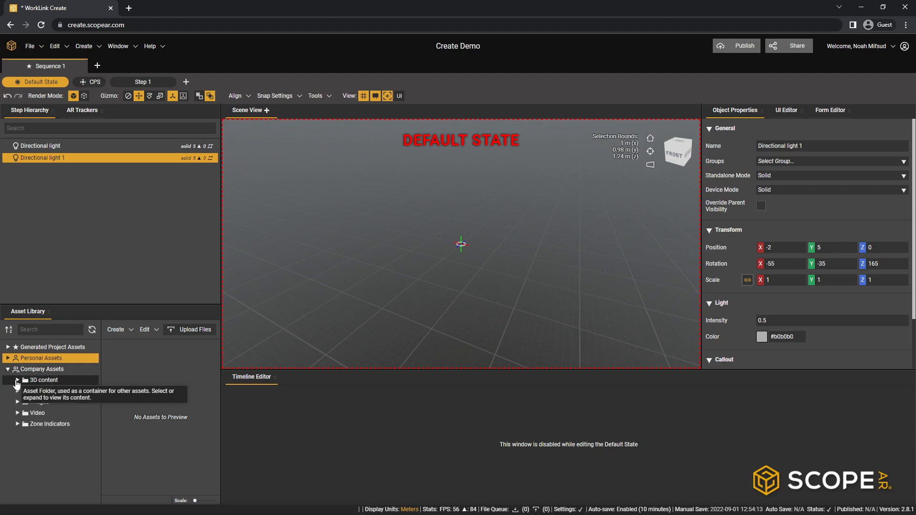
pyautogui.click(18, 380)
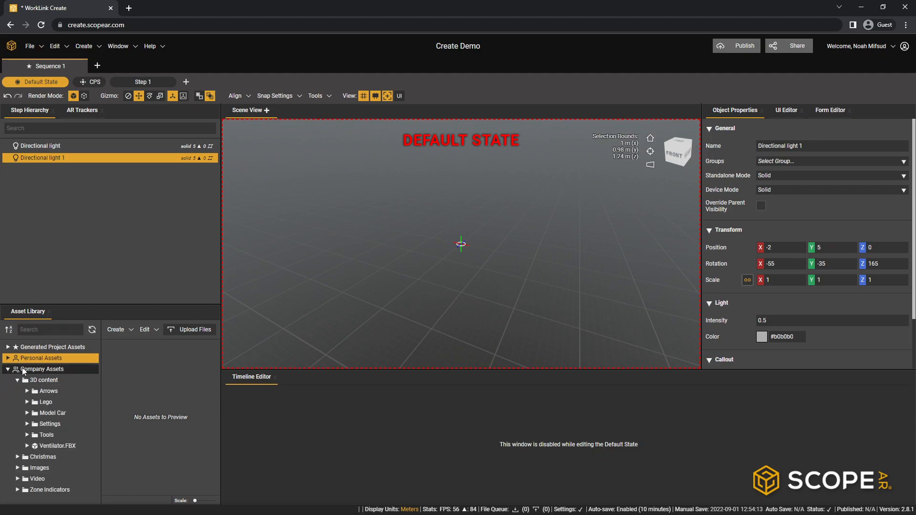
pyautogui.click(54, 446)
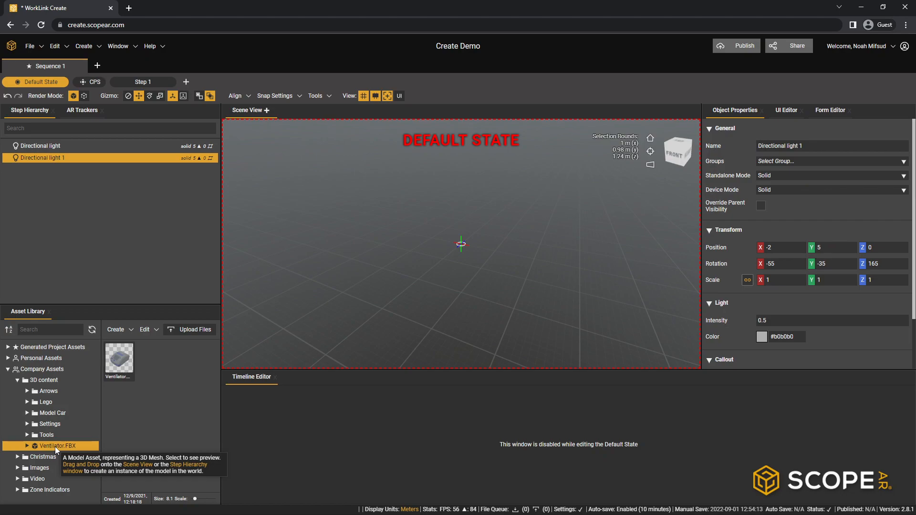
pyautogui.moveTo(55, 446); pyautogui.dragTo(84, 203)
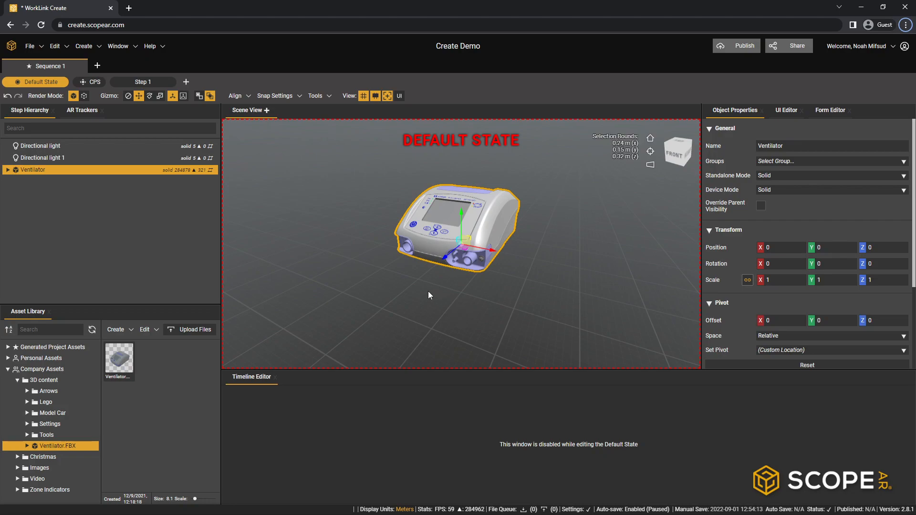
# - Examine the ventilator in the scene by orbiting around it and zooming in and out
pyautogui.moveTo(428, 291); pyautogui.dragTo(560, 304, button='right')
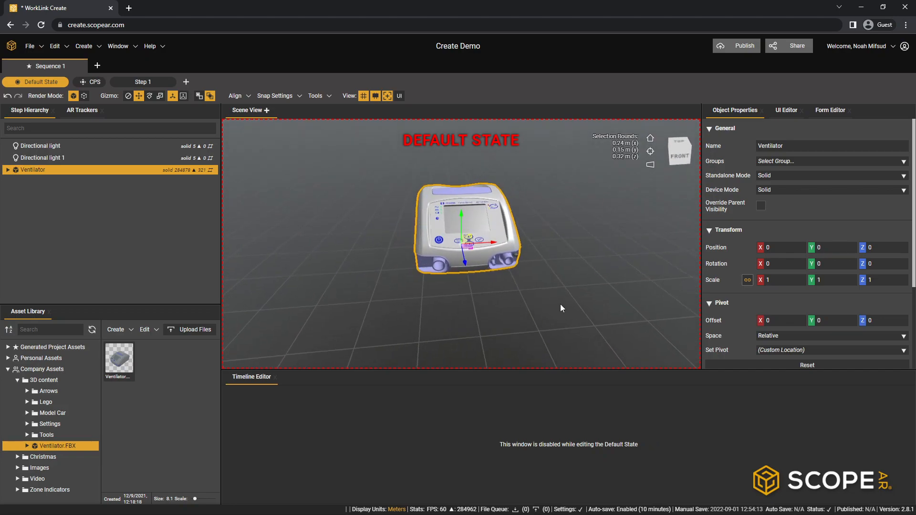
pyautogui.moveTo(333, 282); pyautogui.dragTo(441, 305, button='right')
pyautogui.moveTo(374, 283); pyautogui.dragTo(506, 309, button='right')
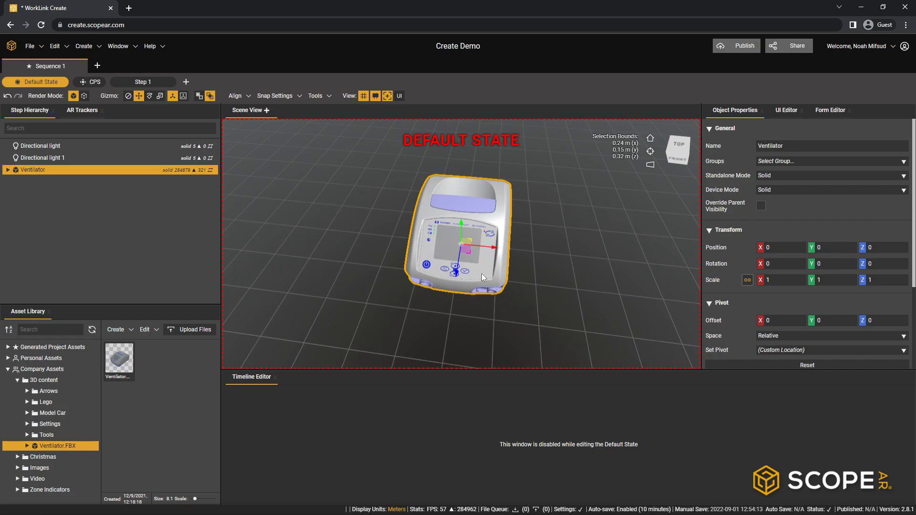
pyautogui.scroll(-5, 482, 273)
pyautogui.scroll(8, 480, 276)
pyautogui.scroll(-8, 481, 273)
pyautogui.scroll(6, 478, 277)
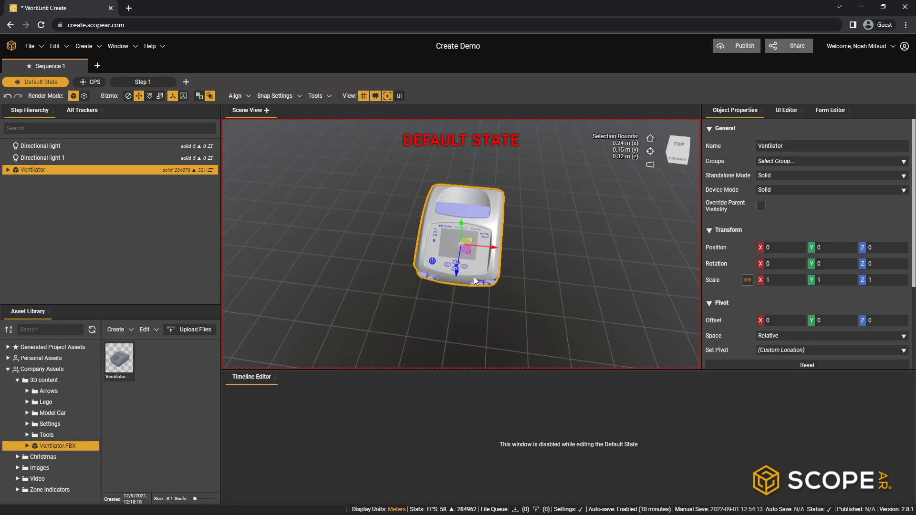
pyautogui.scroll(-2, 474, 277)
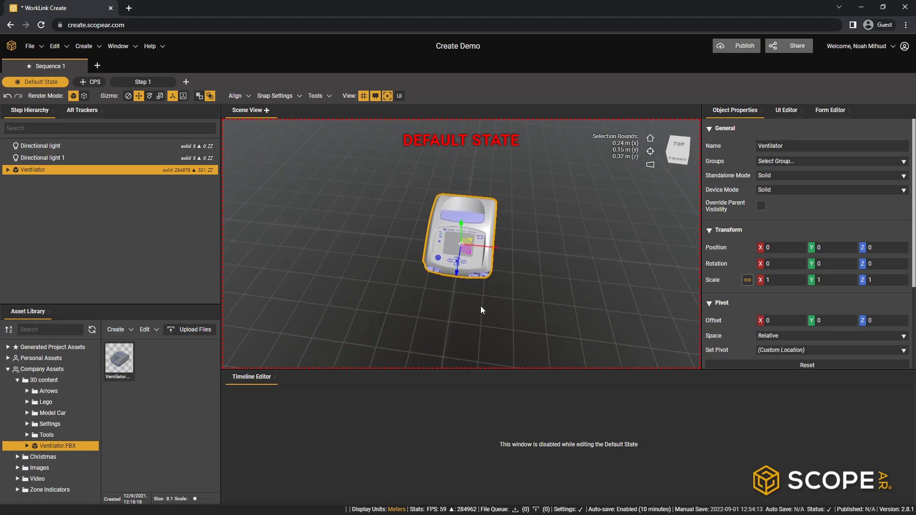
pyautogui.scroll(3, 490, 302)
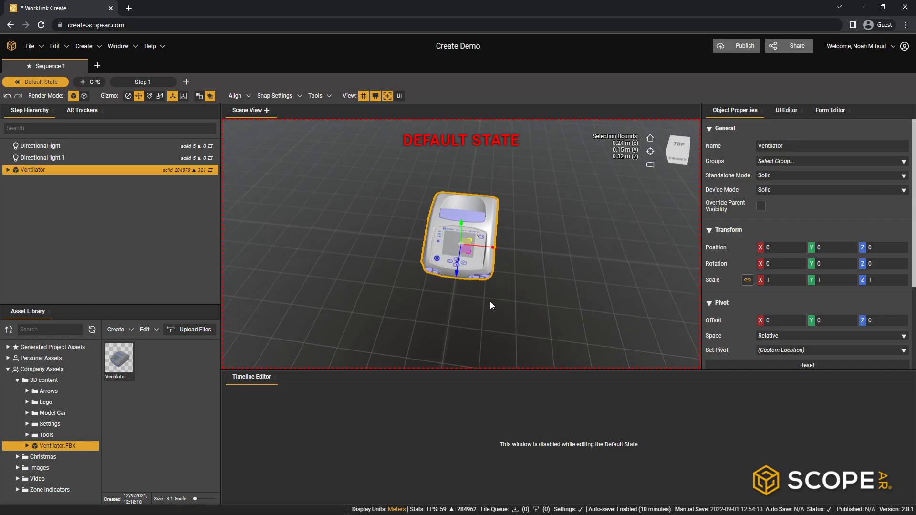
pyautogui.scroll(-3, 473, 227)
pyautogui.scroll(-5, 499, 293)
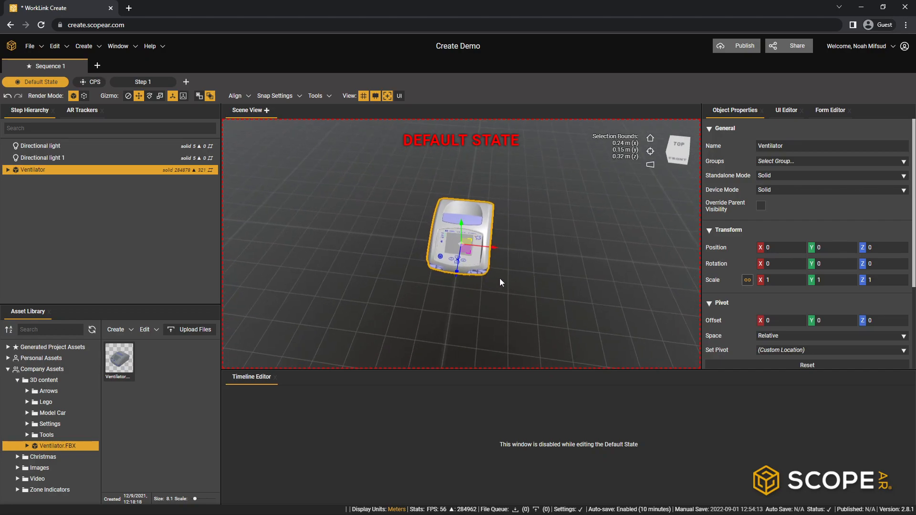
pyautogui.scroll(4, 506, 248)
pyautogui.scroll(1, 506, 210)
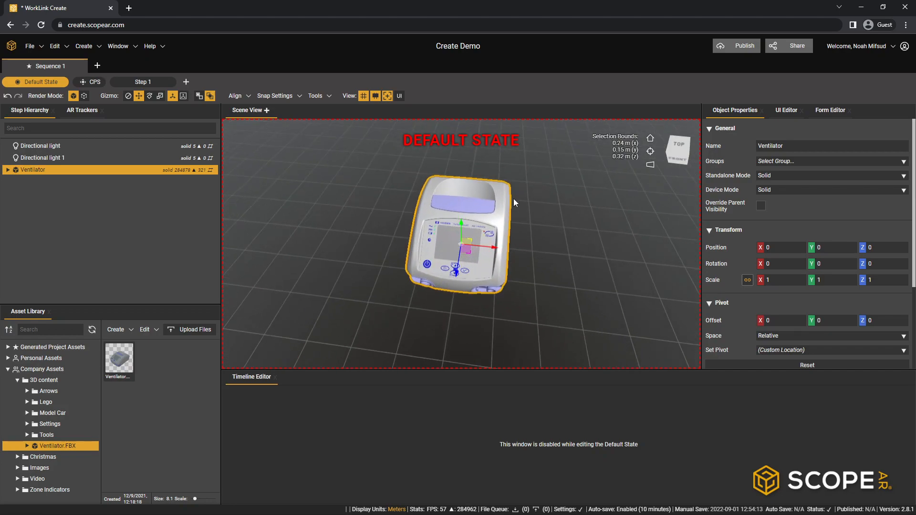
# - Orbit and pan around the ventilator, then reset the scene camera to its default position and focus it on the selected model
pyautogui.moveTo(428, 282); pyautogui.dragTo(534, 305, button='right')
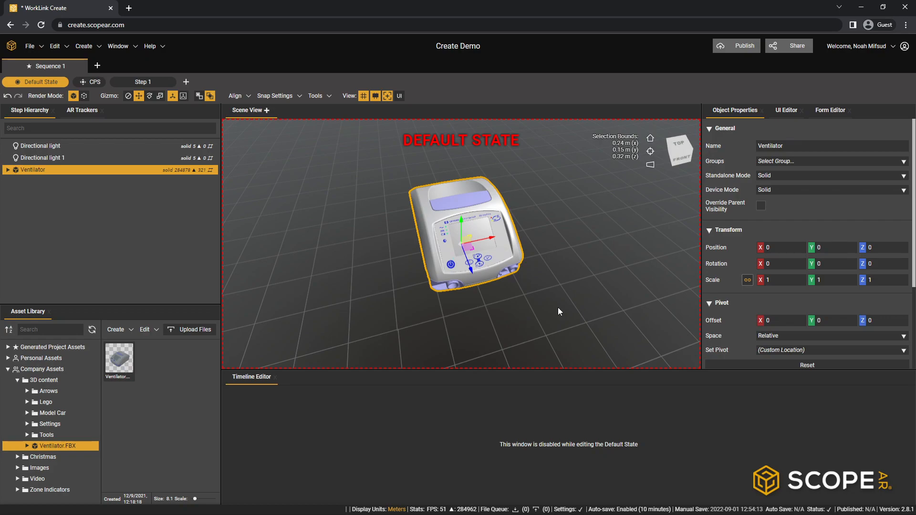
pyautogui.moveTo(411, 285); pyautogui.dragTo(447, 307, button='right')
pyautogui.moveTo(550, 282); pyautogui.dragTo(447, 299, button='right')
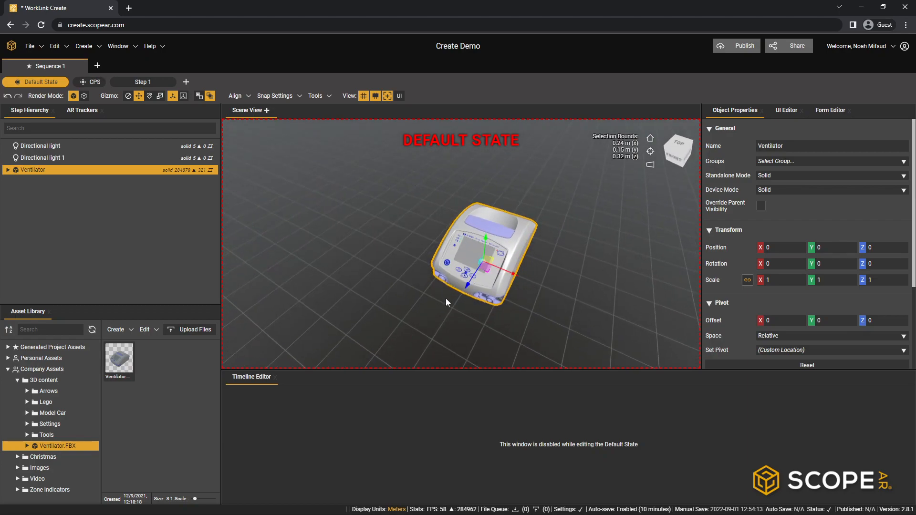
pyautogui.click(650, 139)
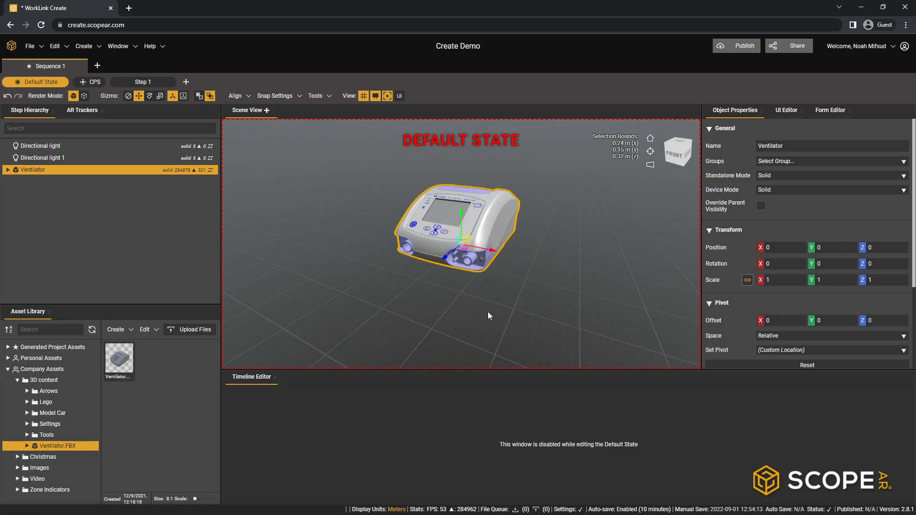
pyautogui.click(650, 151)
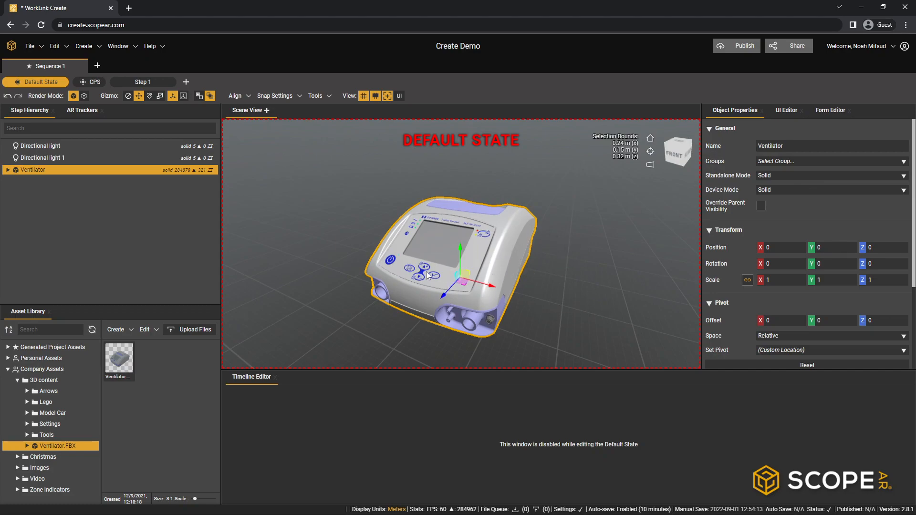
# - Select the ventilator's Top_Handle part, focus the camera on it and orbit around it
pyautogui.click(466, 206)
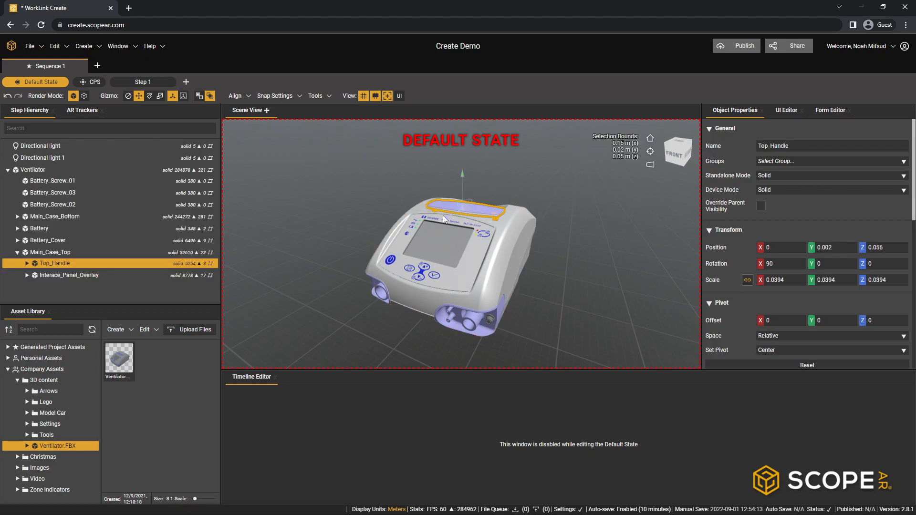
pyautogui.click(650, 152)
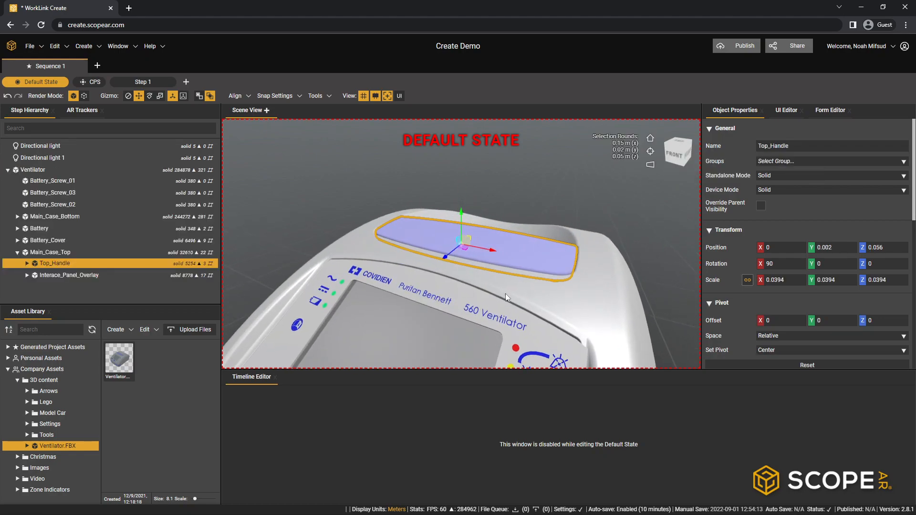
pyautogui.moveTo(598, 234); pyautogui.dragTo(586, 267, button='middle')
pyautogui.moveTo(444, 303); pyautogui.dragTo(591, 251, button='middle')
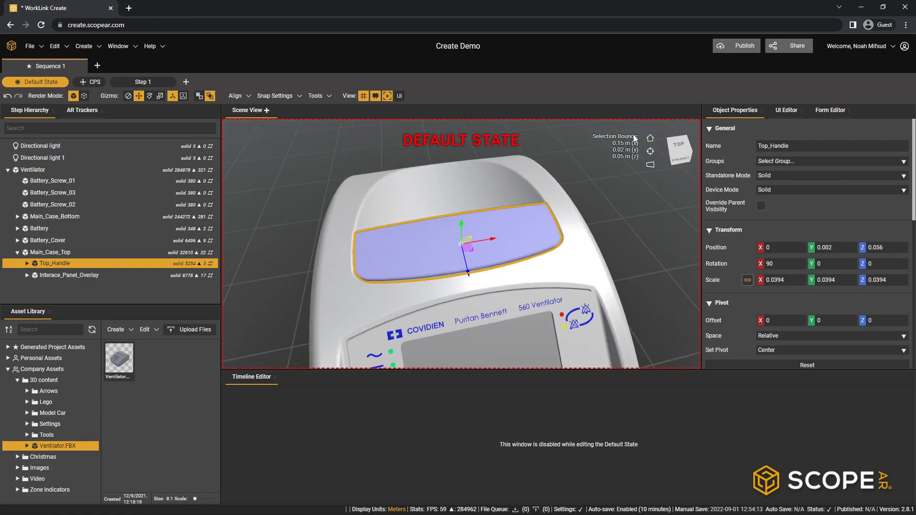
# - Return the scene camera to its default position, then focus it on the top handle again
pyautogui.click(649, 141)
pyautogui.moveTo(485, 224); pyautogui.dragTo(457, 246, button='middle')
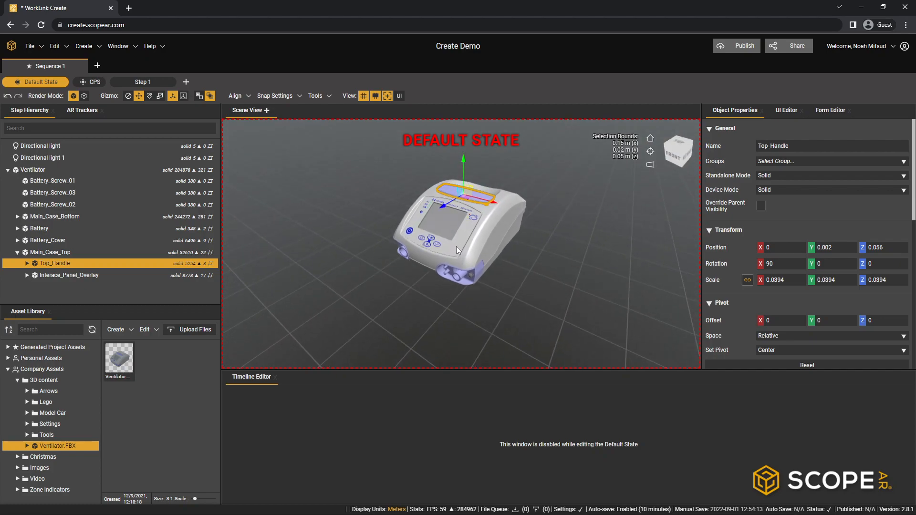
pyautogui.click(650, 152)
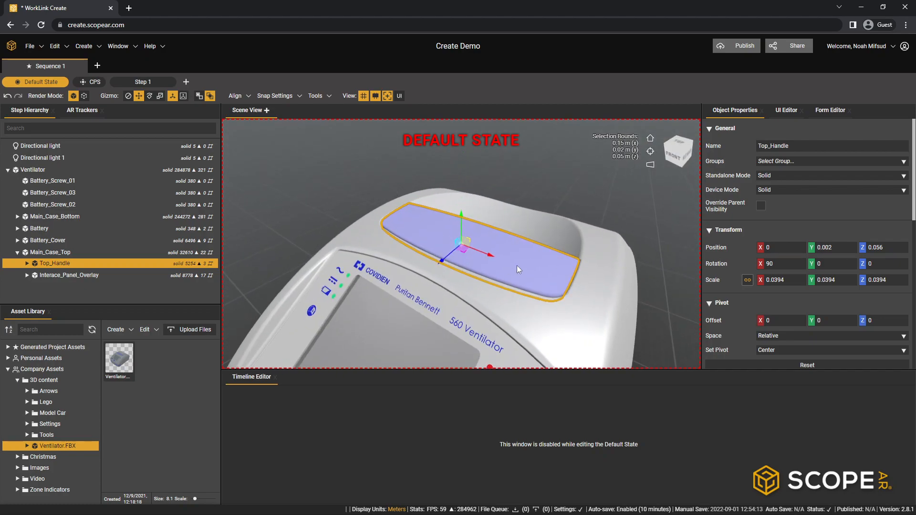
pyautogui.scroll(-10, 517, 267)
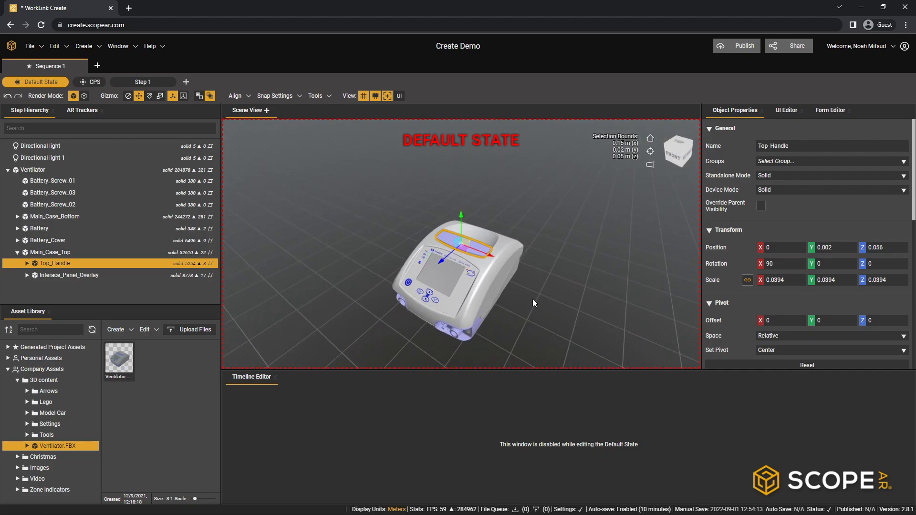
pyautogui.moveTo(532, 298); pyautogui.dragTo(528, 267, button='middle')
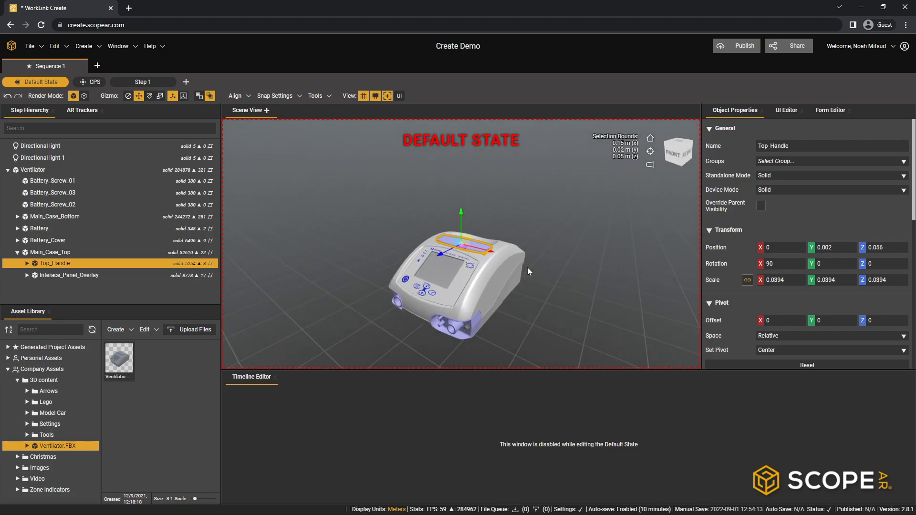
# - Switch the scene to orthographic projection and focus on the top handle, then return to perspective projection
pyautogui.click(651, 166)
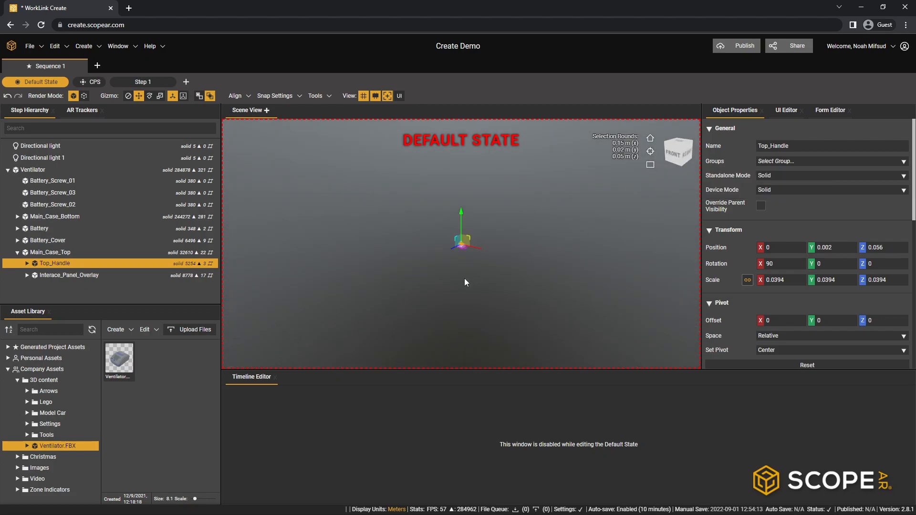
pyautogui.click(650, 153)
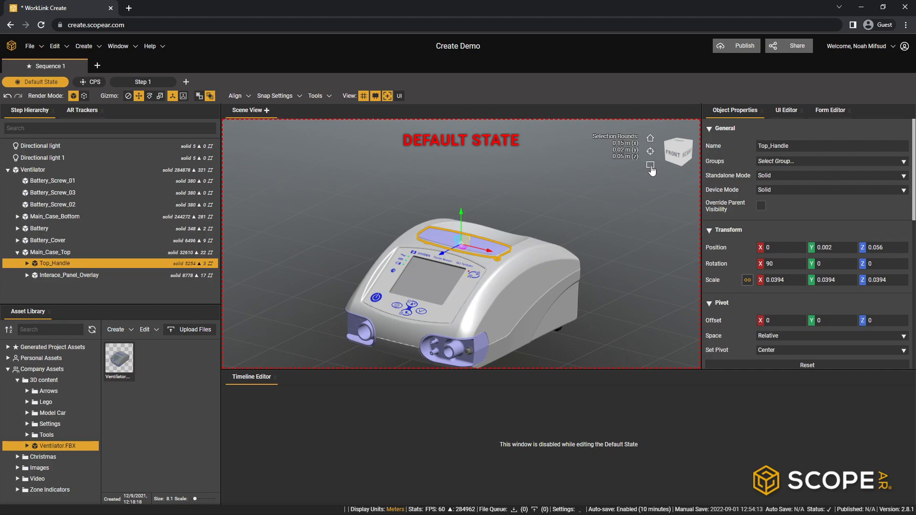
pyautogui.click(651, 165)
pyautogui.scroll(-5, 571, 241)
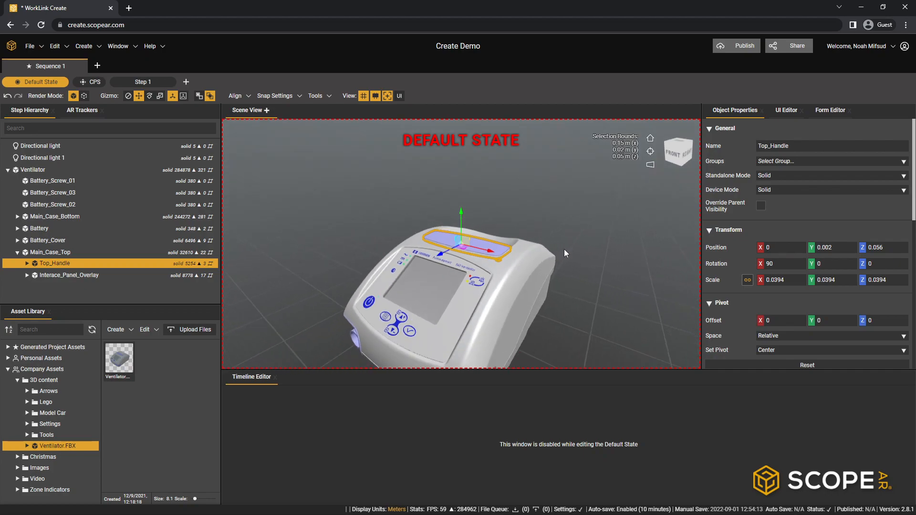
pyautogui.scroll(-5, 564, 249)
pyautogui.moveTo(466, 314)
pyautogui.mouseDown(button='middle')
pyautogui.moveTo(474, 333)
pyautogui.moveTo(544, 284)
pyautogui.moveTo(484, 315)
pyautogui.mouseUp(button='middle')
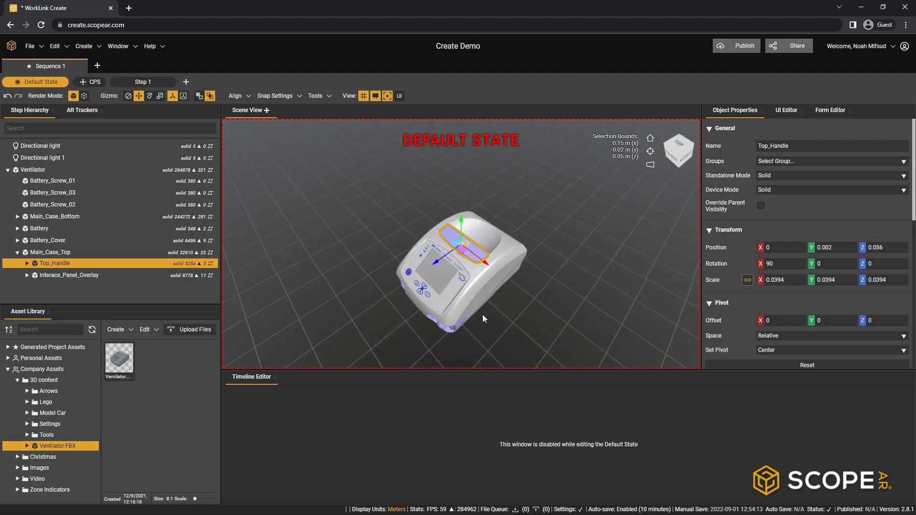
# - View the ventilator straight on from the top, front and side, then orbit back to an angled view
pyautogui.click(683, 141)
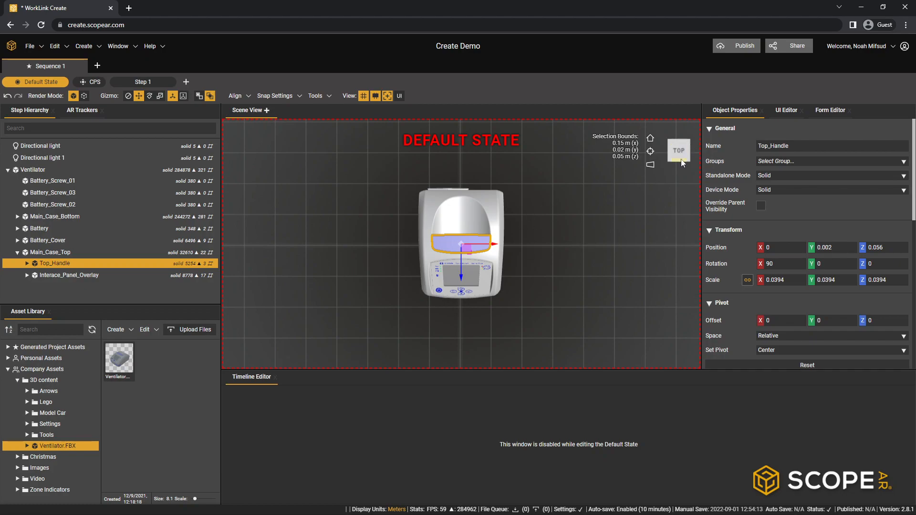
pyautogui.click(680, 160)
pyautogui.click(689, 152)
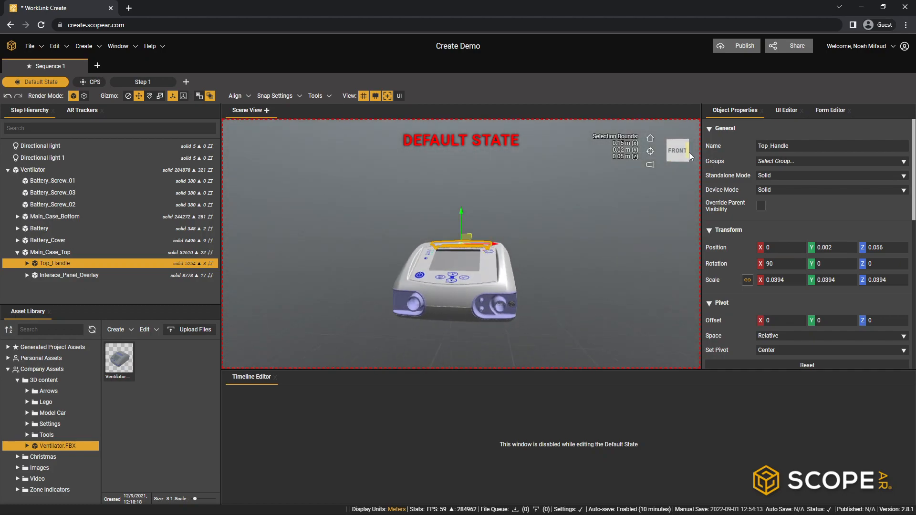
pyautogui.click(669, 150)
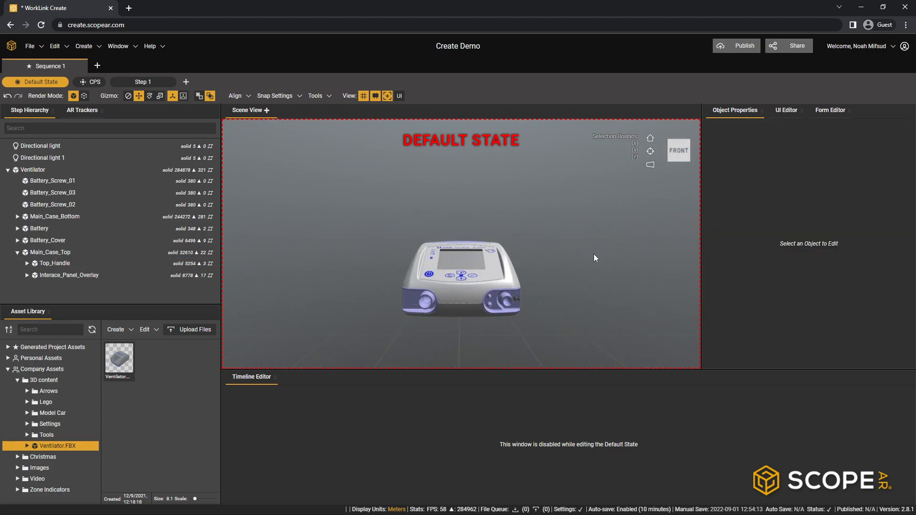
pyautogui.moveTo(597, 253); pyautogui.dragTo(475, 307, button='right')
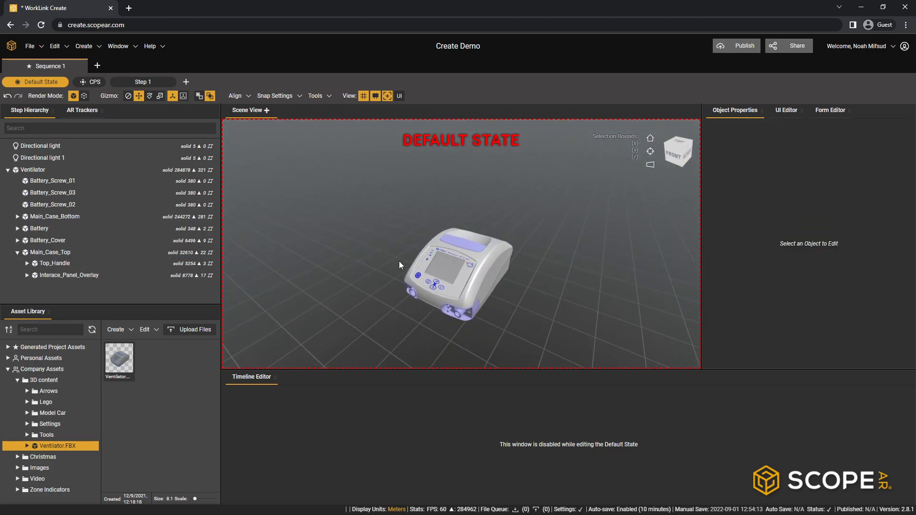
# - Collapse the Ventilator's part list in the step hierarchy and select the whole ventilator model
pyautogui.click(8, 170)
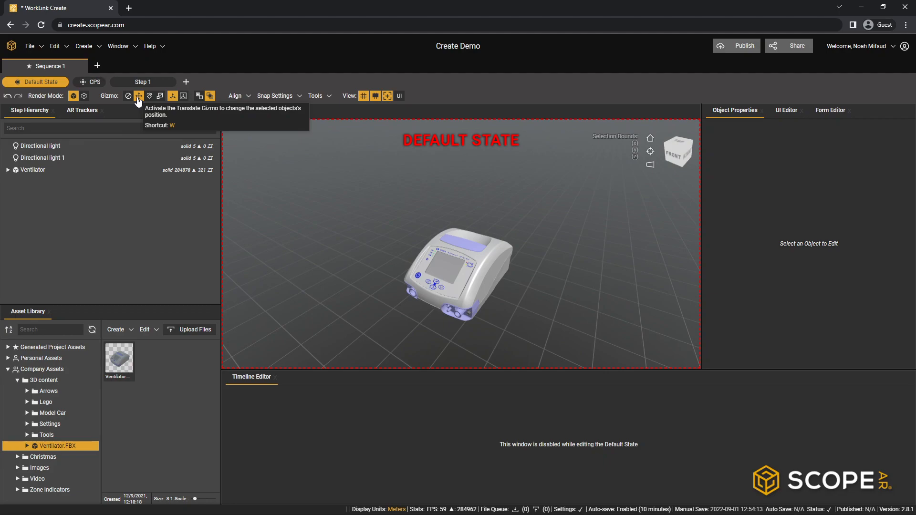
pyautogui.click(82, 170)
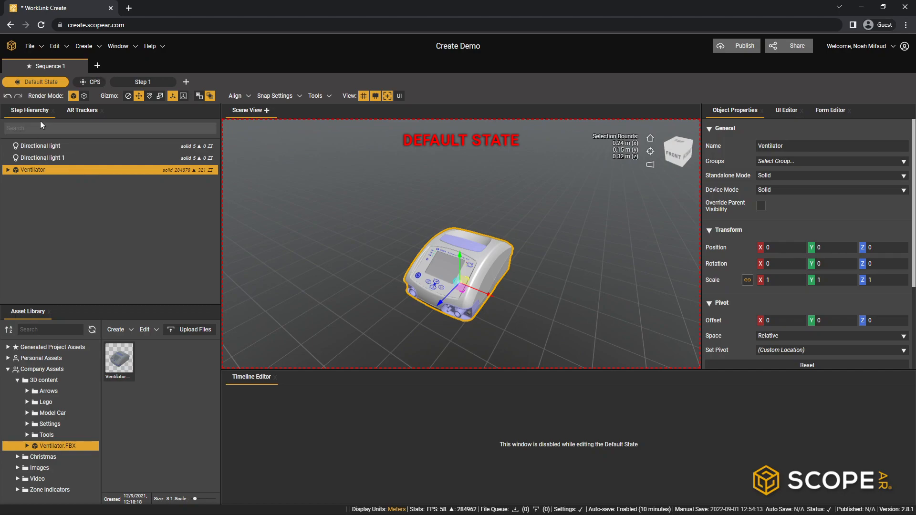
pyautogui.click(560, 267)
pyautogui.click(477, 264)
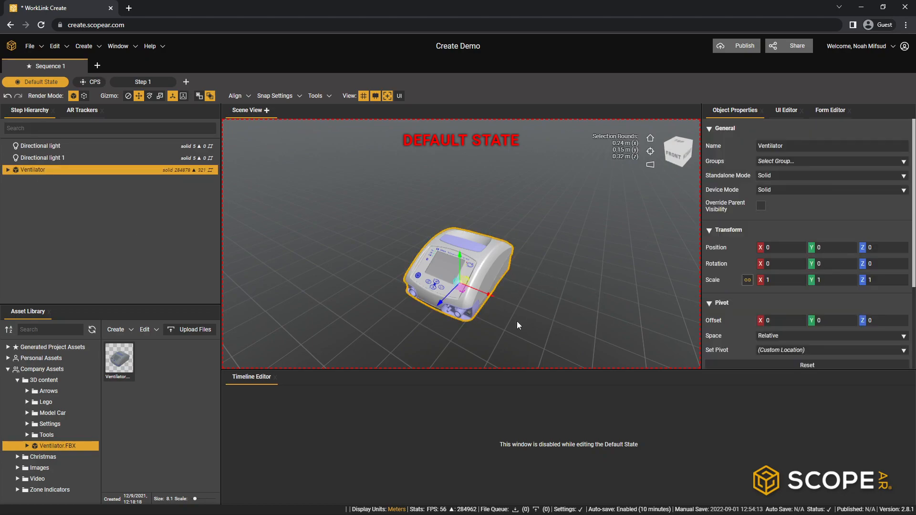
# - Raise the ventilator with the Translate gizmo to about Y 0.123, then shift it horizontally to about X 0.179, Z 0.119
pyautogui.moveTo(456, 325); pyautogui.dragTo(453, 233, button='right')
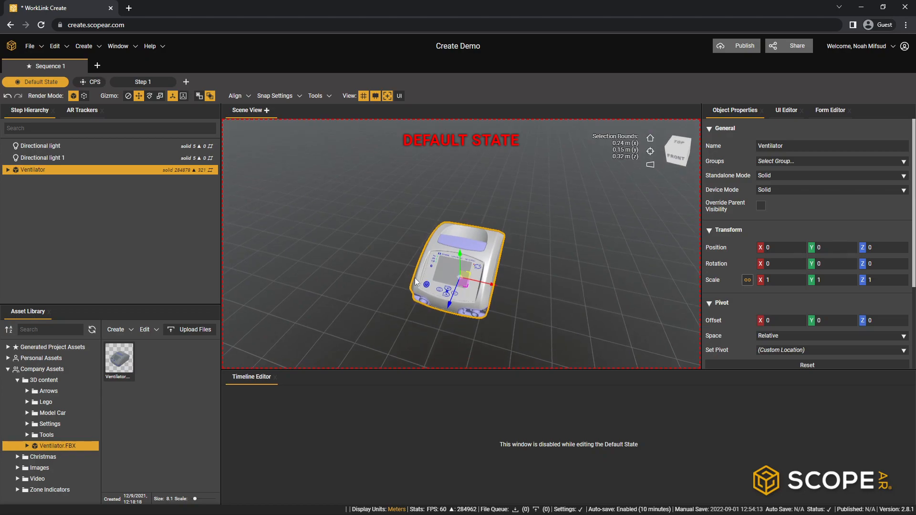
pyautogui.moveTo(513, 263); pyautogui.dragTo(458, 235, button='right')
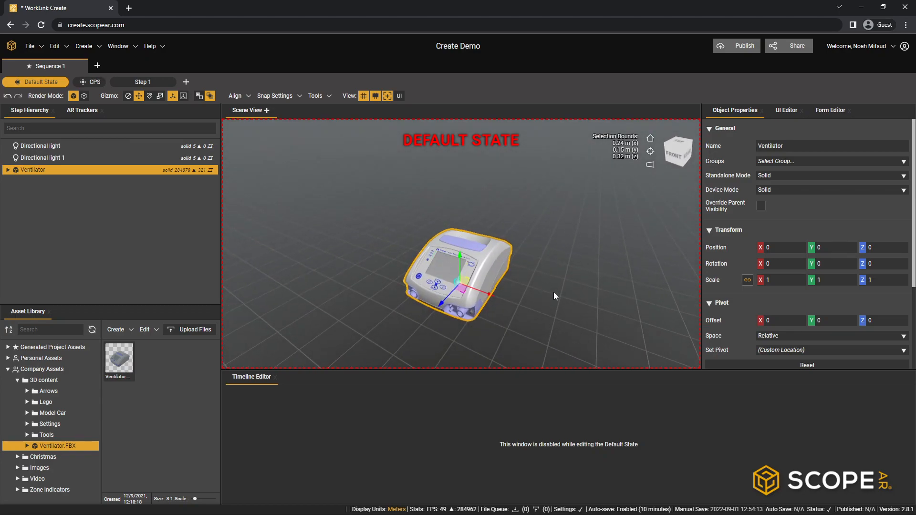
pyautogui.moveTo(459, 258); pyautogui.dragTo(462, 224)
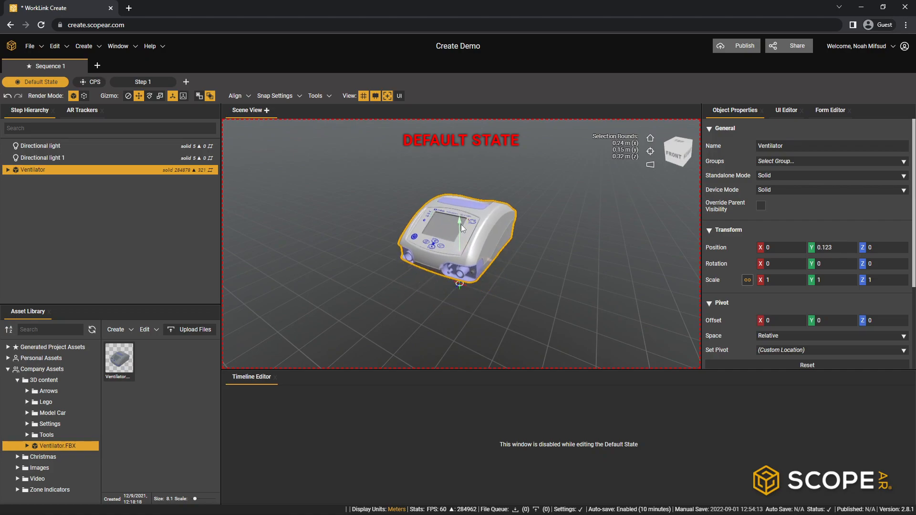
pyautogui.moveTo(485, 261)
pyautogui.mouseDown()
pyautogui.moveTo(549, 280)
pyautogui.moveTo(508, 287)
pyautogui.moveTo(475, 311)
pyautogui.moveTo(486, 261)
pyautogui.mouseUp()
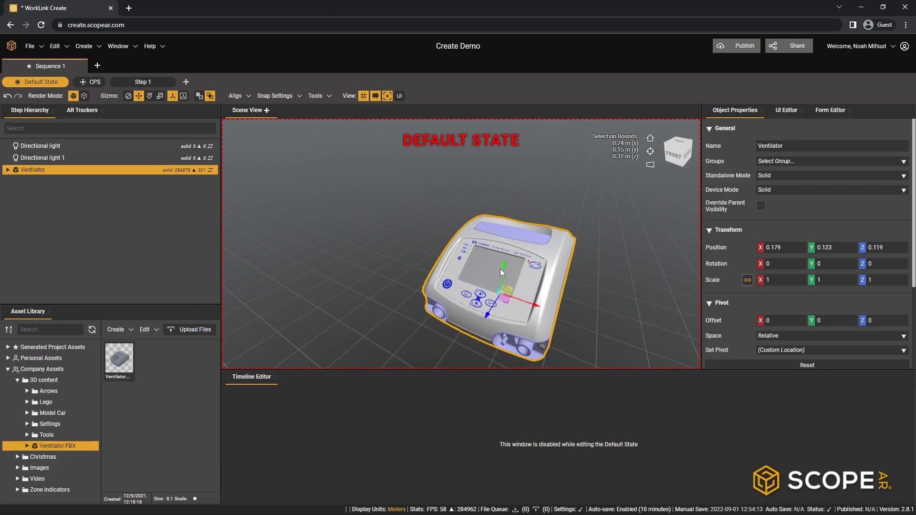
# - Move the ventilator up and away from the origin to about X -0.077, Y 0.214, Z -0.087
pyautogui.moveTo(508, 264); pyautogui.dragTo(527, 246)
pyautogui.scroll(1, 528, 245)
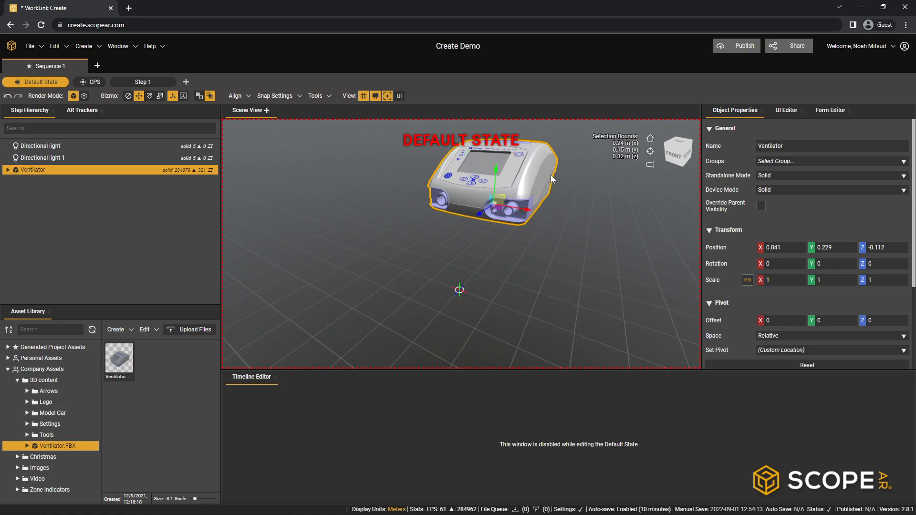
pyautogui.moveTo(502, 191); pyautogui.dragTo(455, 211)
pyautogui.press('alt')
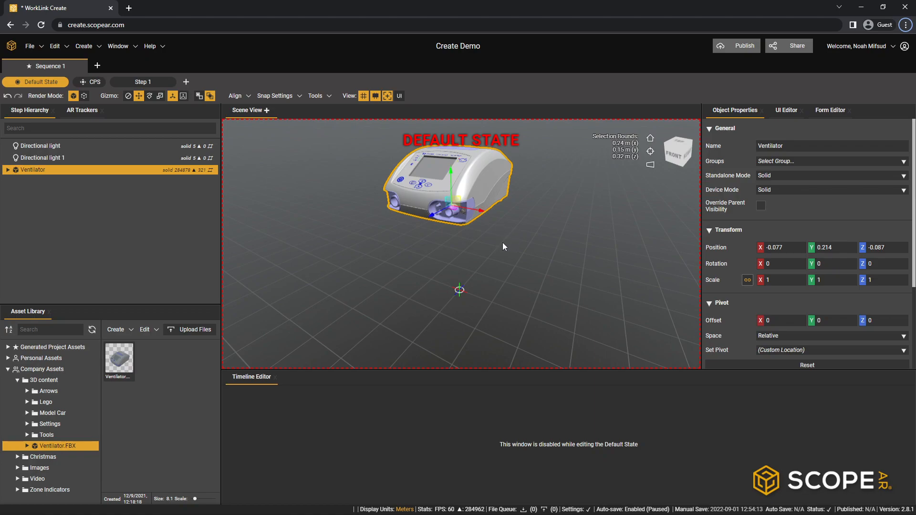
# - Lower the ventilator to floor level near the origin marker, then move it to about X -0.177, Y 0.098, Z -0.033
pyautogui.click(460, 290)
pyautogui.moveTo(358, 228); pyautogui.dragTo(392, 251)
pyautogui.moveTo(392, 255); pyautogui.dragTo(406, 282, button='right')
pyautogui.click(426, 198)
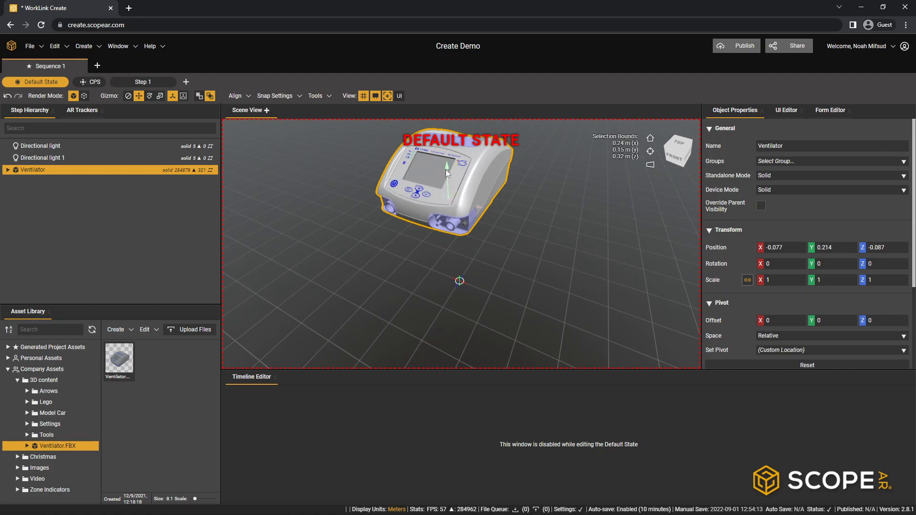
pyautogui.moveTo(448, 165); pyautogui.dragTo(449, 239)
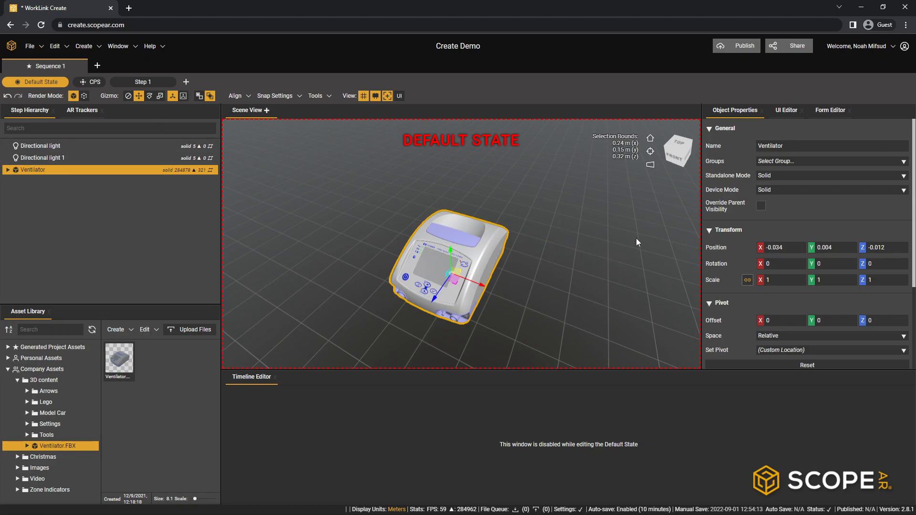
pyautogui.moveTo(495, 293); pyautogui.dragTo(407, 270)
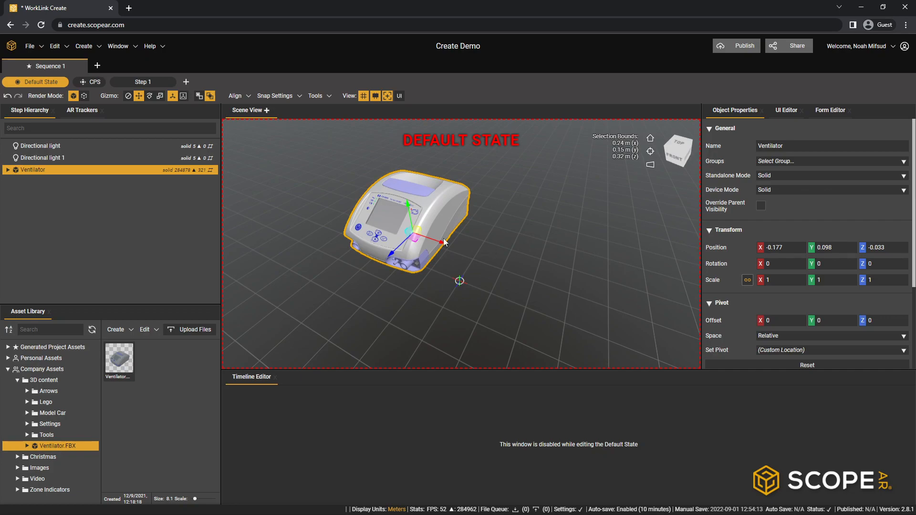
# - Set the ventilator's X, Y and Z position to 0
pyautogui.click(787, 248)
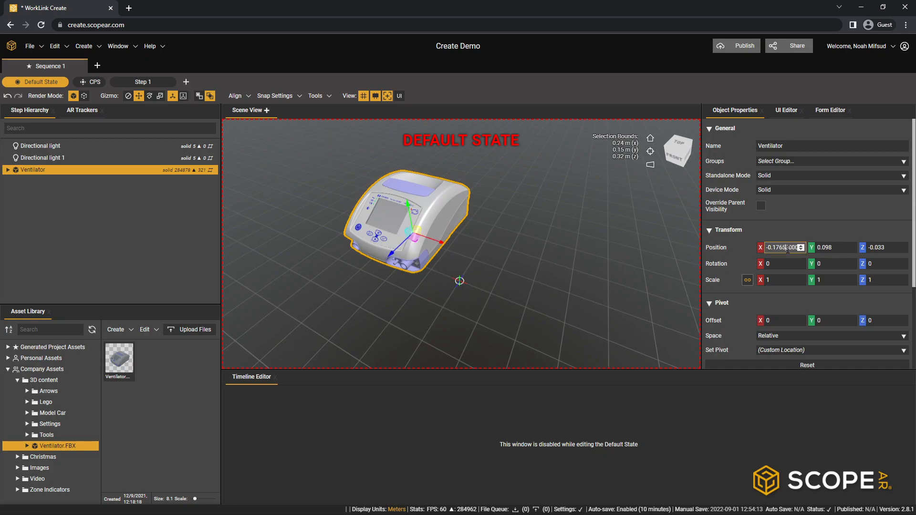
pyautogui.doubleClick(788, 248)
pyautogui.write('-0')
pyautogui.click(829, 247)
pyautogui.doubleClick(830, 247)
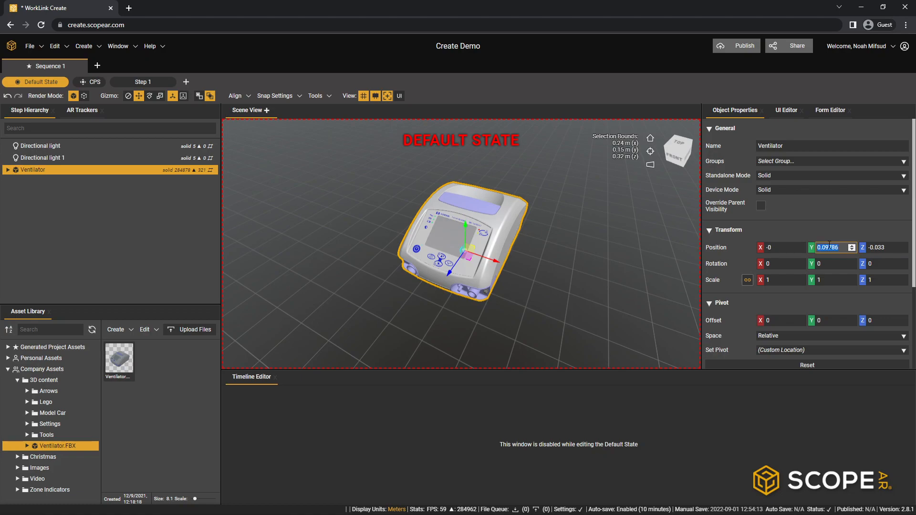
pyautogui.write('0')
pyautogui.click(883, 248)
pyautogui.doubleClick(882, 248)
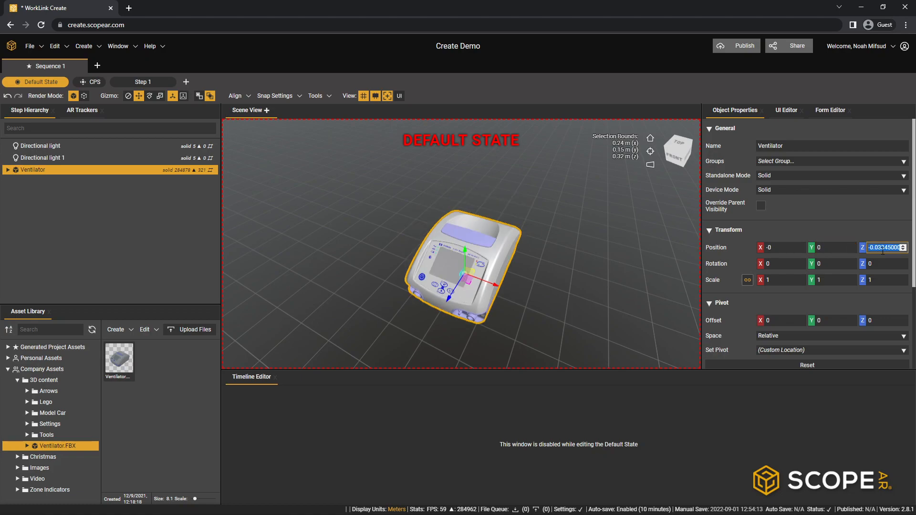
pyautogui.write('0')
# - Rotate the ventilator freely with the Rotate gizmo to about X 56.4, Y 78.6, Z 8.6 degrees
pyautogui.moveTo(534, 302)
pyautogui.mouseDown(button='middle')
pyautogui.moveTo(626, 220)
pyautogui.moveTo(594, 196)
pyautogui.moveTo(442, 302)
pyautogui.moveTo(497, 288)
pyautogui.moveTo(519, 304)
pyautogui.mouseUp(button='middle')
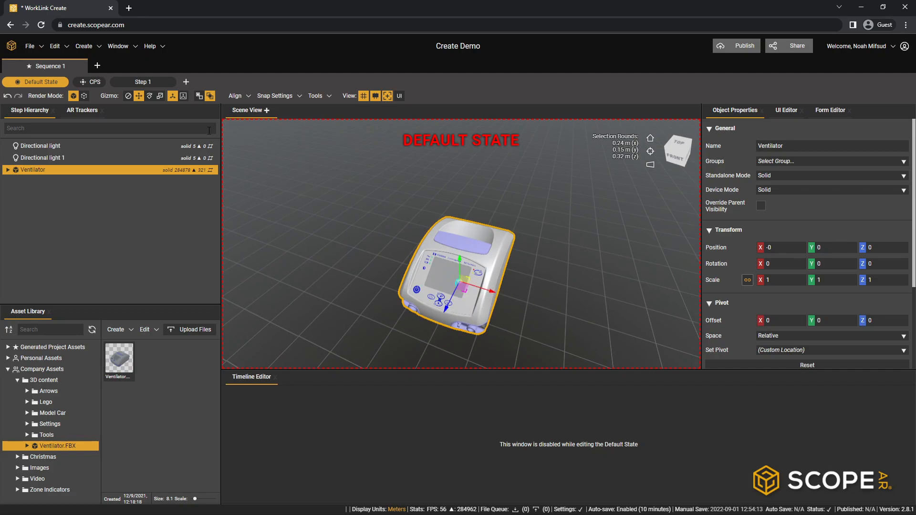
pyautogui.click(150, 96)
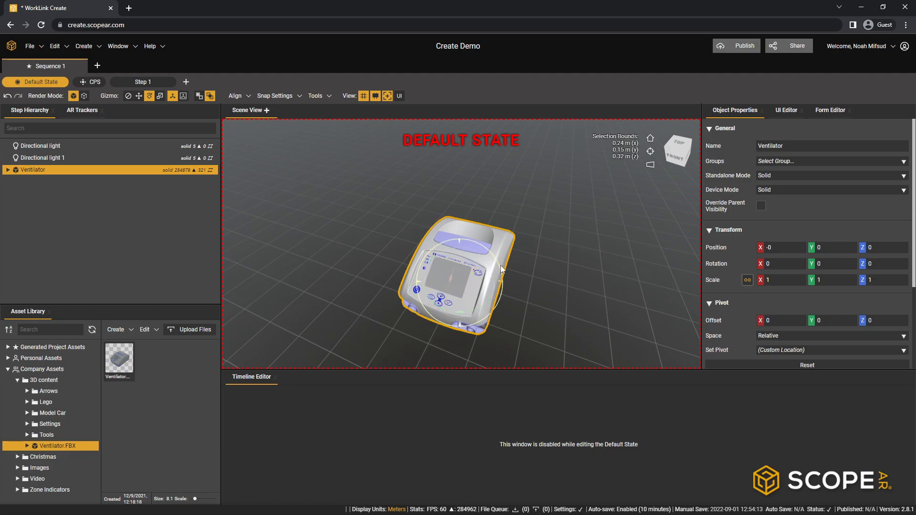
pyautogui.moveTo(527, 293); pyautogui.dragTo(465, 292, button='middle')
pyautogui.scroll(-2, 536, 268)
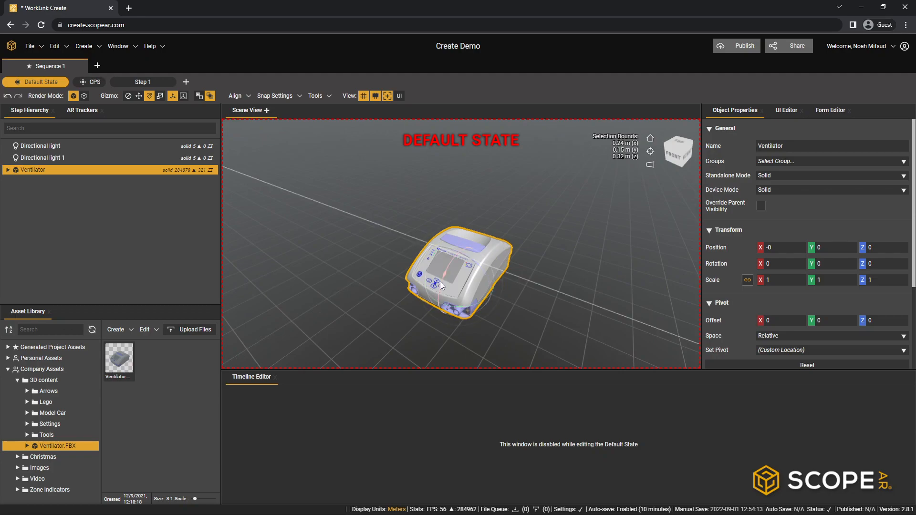
pyautogui.moveTo(449, 279); pyautogui.dragTo(497, 305)
# - Set the ventilator's X, Y and Z rotation to 0
pyautogui.click(780, 264)
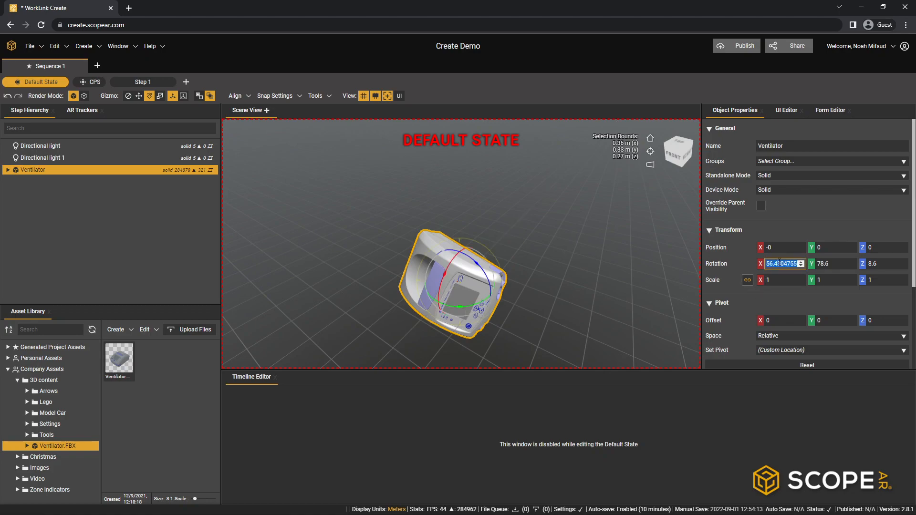
pyautogui.write('0')
pyautogui.click(833, 265)
pyautogui.write('0')
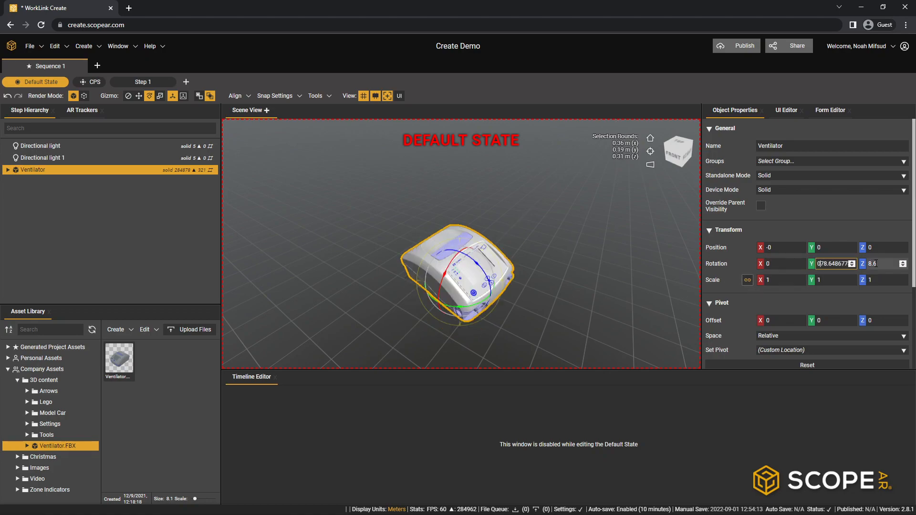
pyautogui.doubleClick(830, 266)
pyautogui.write('0')
pyautogui.doubleClick(881, 266)
pyautogui.write('0')
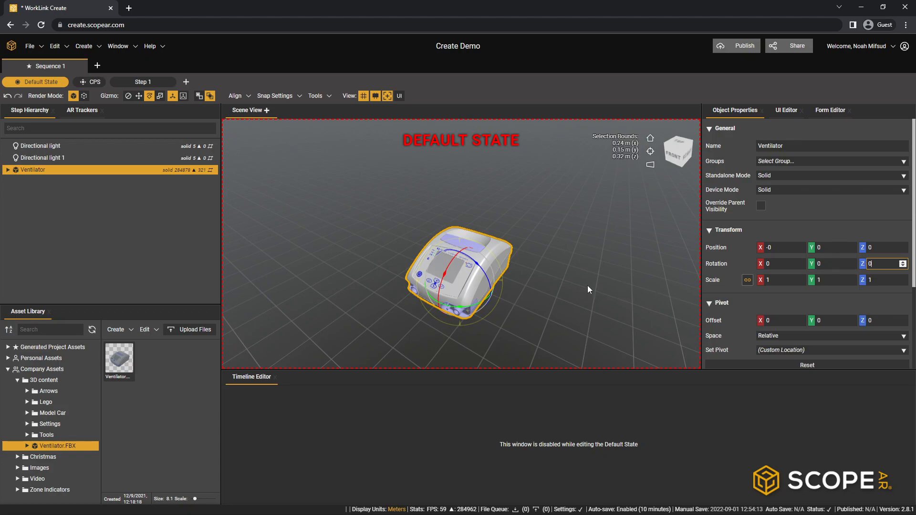
# - Review the snap increments for translation, rotation and scale
pyautogui.moveTo(520, 278); pyautogui.dragTo(503, 261, button='right')
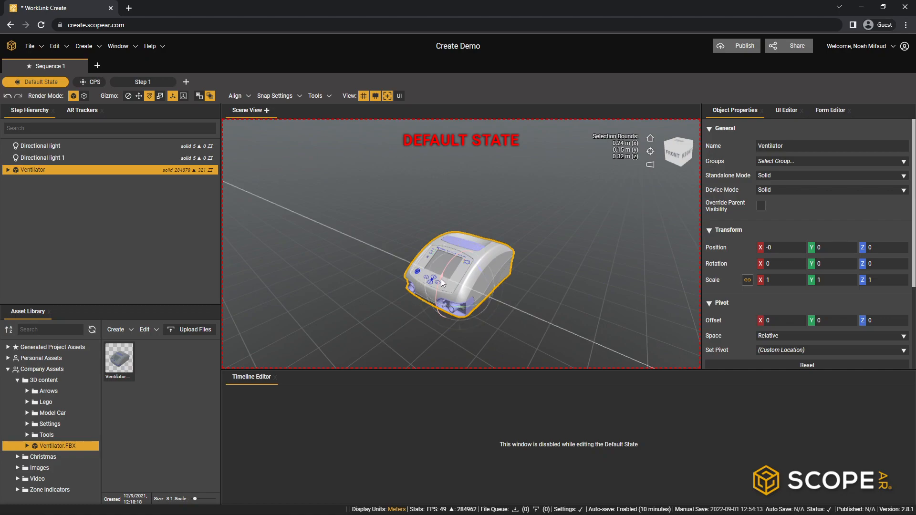
pyautogui.moveTo(444, 282)
pyautogui.mouseDown()
pyautogui.moveTo(451, 265)
pyautogui.moveTo(439, 289)
pyautogui.moveTo(451, 261)
pyautogui.moveTo(444, 282)
pyautogui.mouseUp()
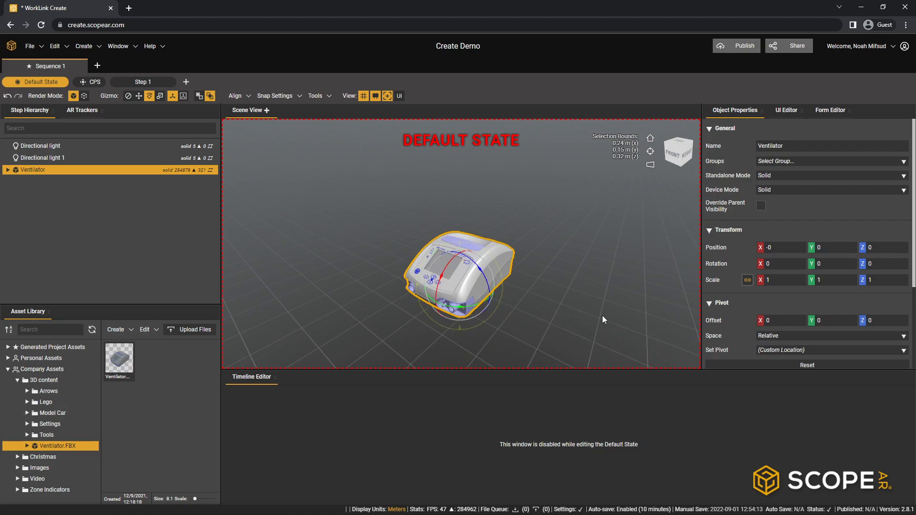
pyautogui.click(602, 316)
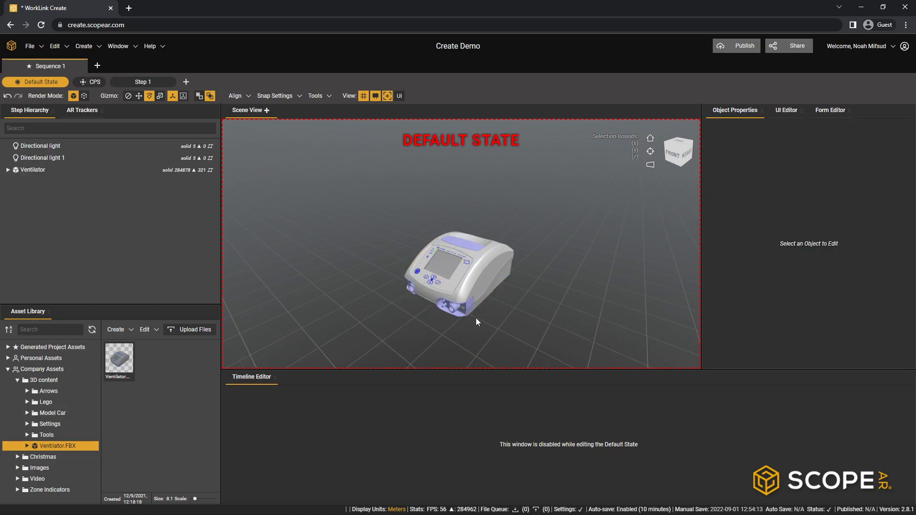
pyautogui.click(286, 95)
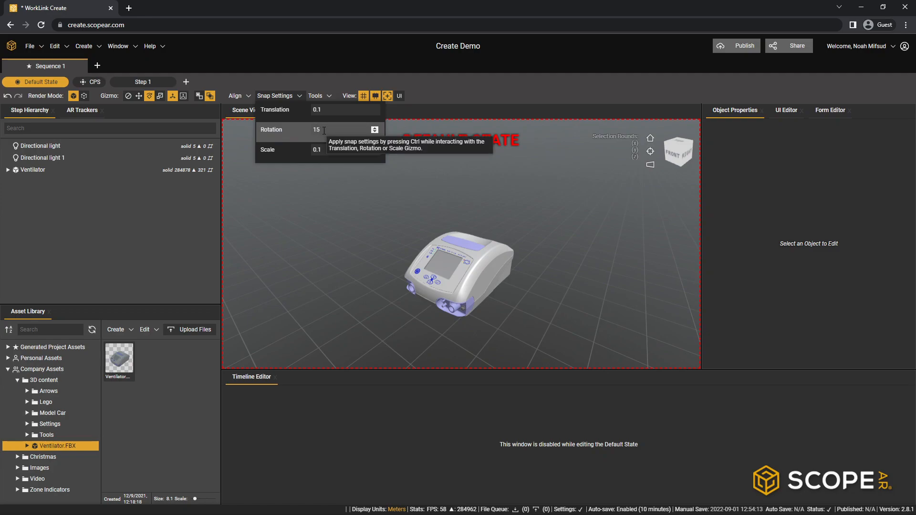
pyautogui.click(492, 299)
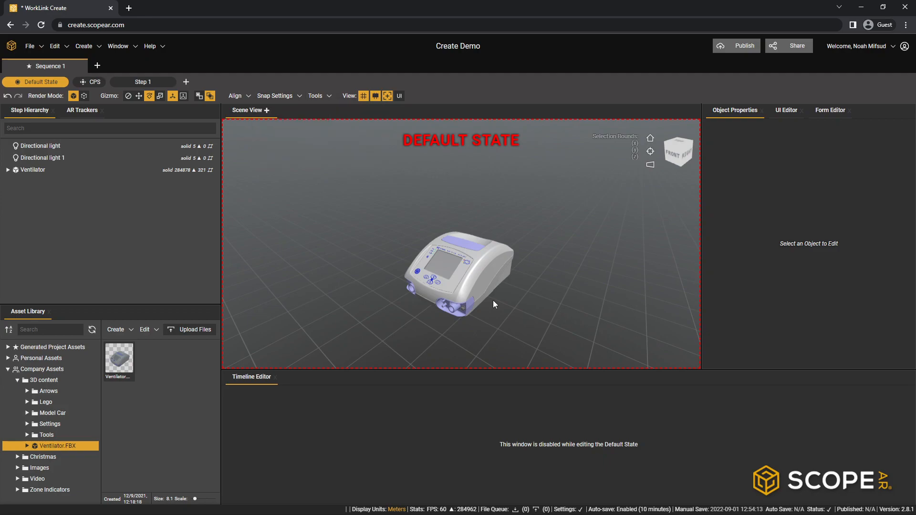
# - Select the ventilator and rotate it about the X axis with snapping to about -90 degrees
pyautogui.click(438, 270)
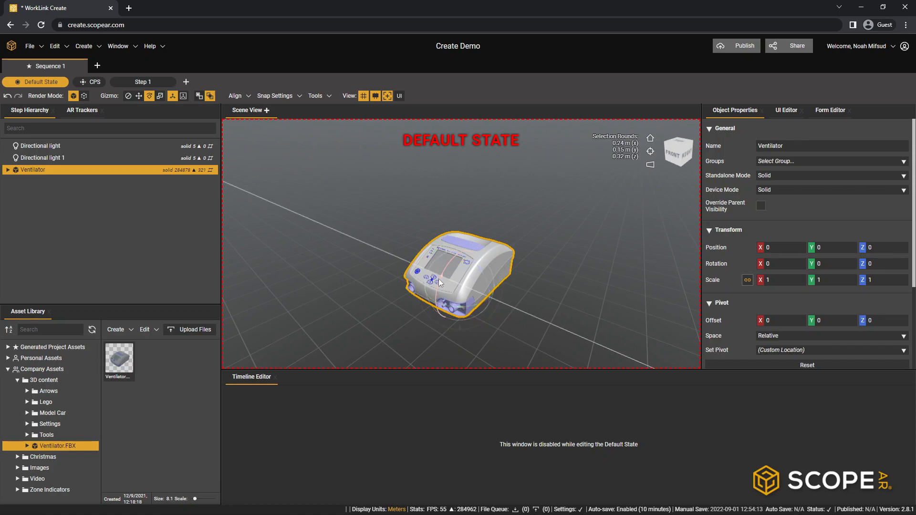
pyautogui.moveTo(439, 281); pyautogui.dragTo(445, 265)
pyautogui.moveTo(595, 277); pyautogui.dragTo(439, 253, button='middle')
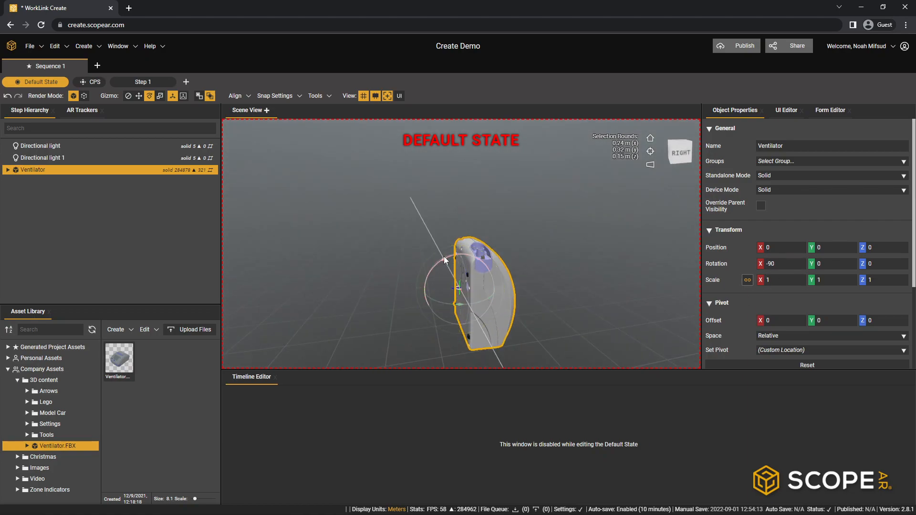
# - Set the ventilator's X rotation to 0 and deselect it
pyautogui.click(781, 264)
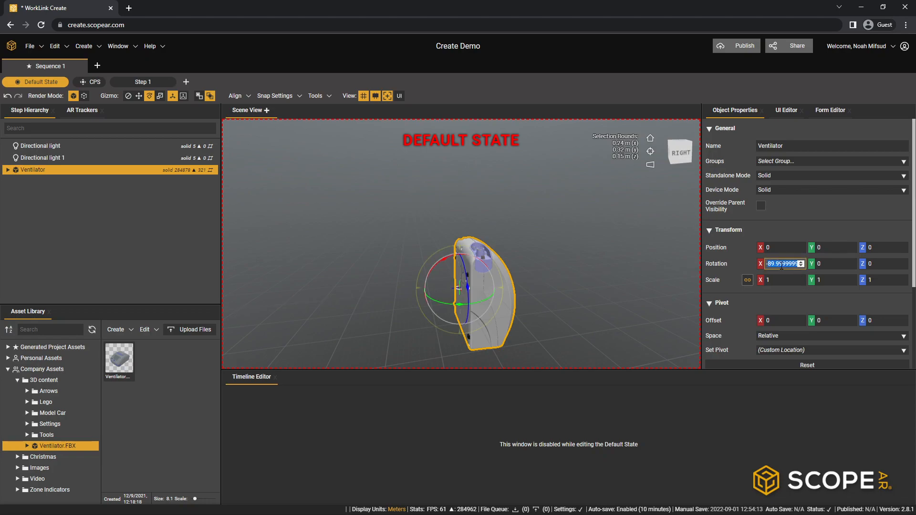
pyautogui.write('-0')
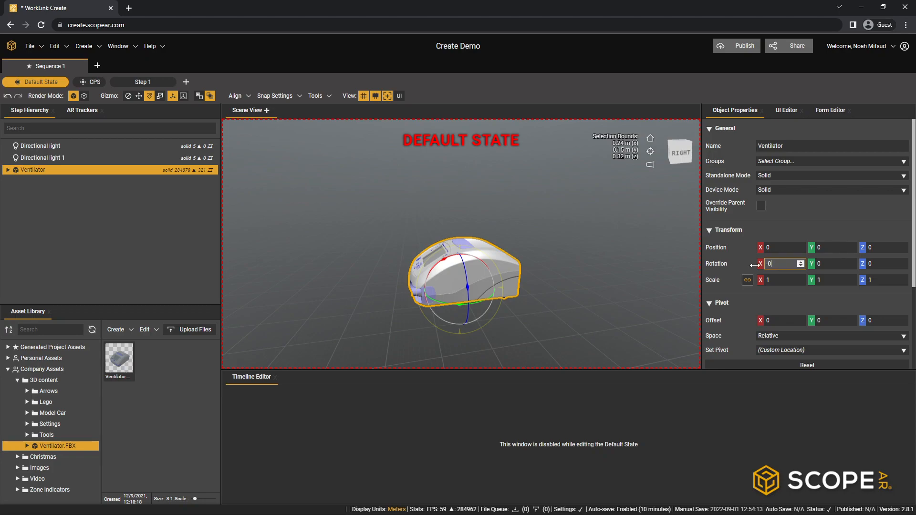
pyautogui.click(643, 275)
pyautogui.moveTo(548, 311); pyautogui.dragTo(388, 284)
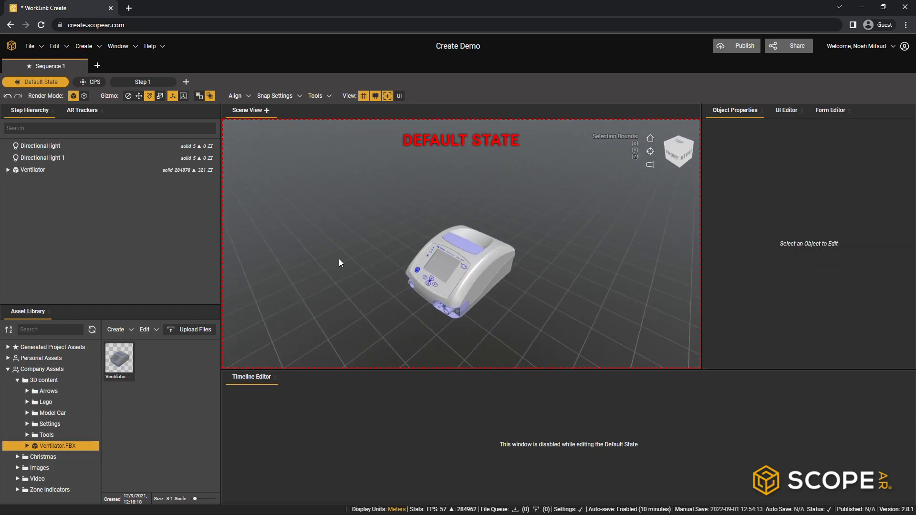
# - Stretch the ventilator unevenly with the Scale gizmo to about X 1.21, Y 2.55, Z 1.91
pyautogui.click(58, 168)
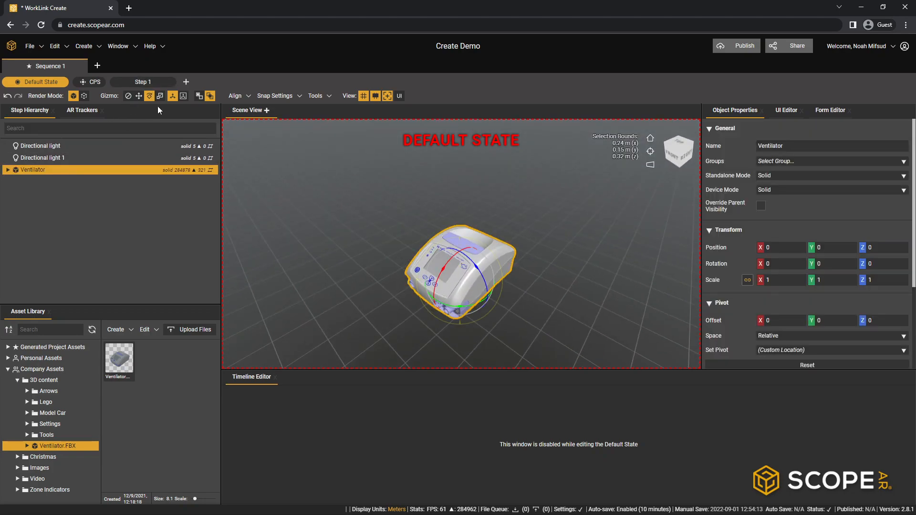
pyautogui.click(160, 96)
pyautogui.moveTo(482, 293); pyautogui.dragTo(483, 294)
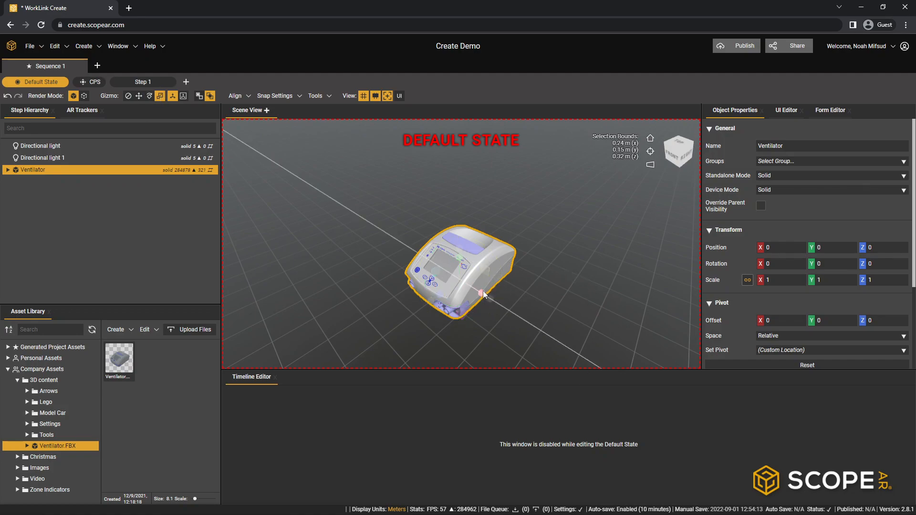
pyautogui.moveTo(481, 291)
pyautogui.mouseDown()
pyautogui.moveTo(543, 343)
pyautogui.moveTo(492, 314)
pyautogui.moveTo(530, 339)
pyautogui.moveTo(484, 295)
pyautogui.mouseUp()
pyautogui.moveTo(459, 257); pyautogui.dragTo(464, 210)
pyautogui.moveTo(442, 288); pyautogui.dragTo(434, 311)
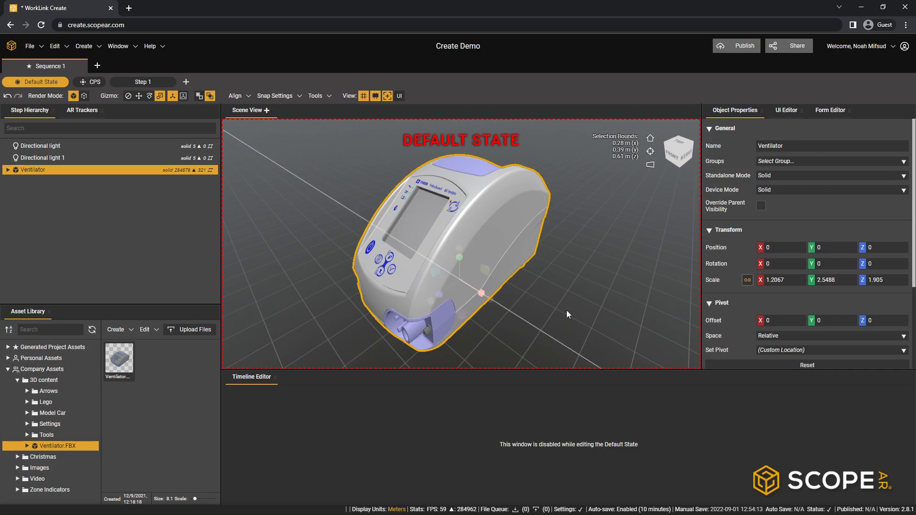
# - Set the ventilator's X scale and then its Y scale to 1 while the scale axes are linked
pyautogui.click(785, 280)
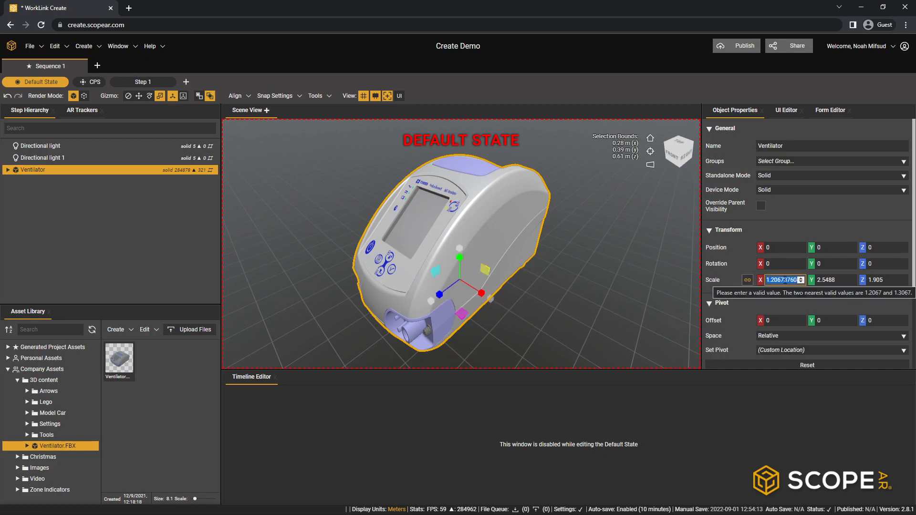
pyautogui.click(836, 281)
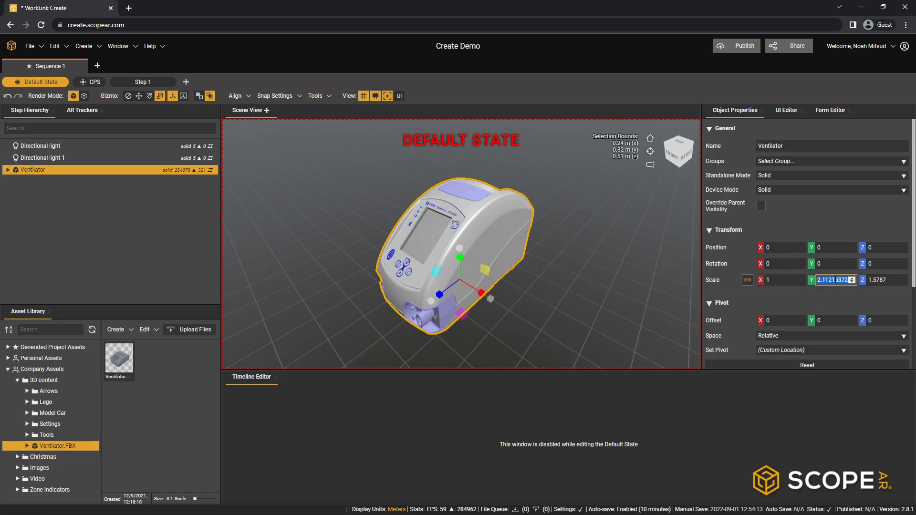
pyautogui.write('1')
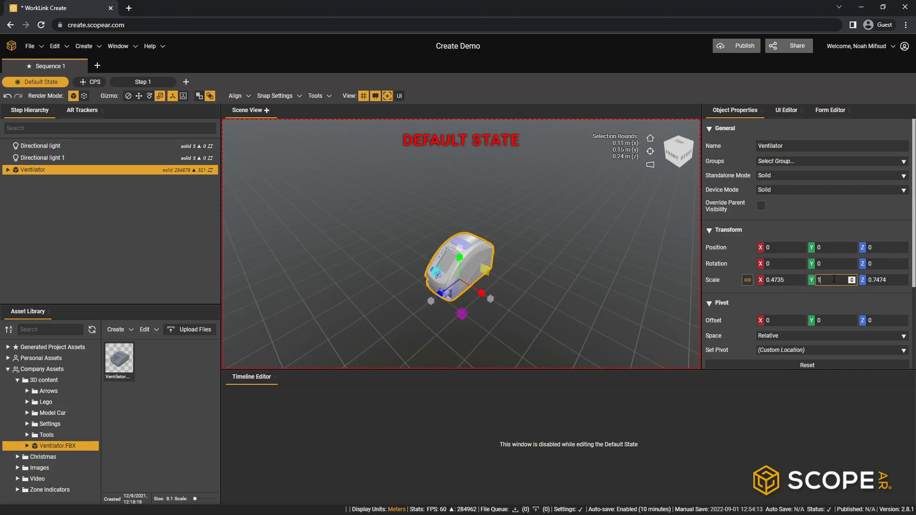
# - Unlink the ventilator's scale axes and set the X and Z scale to 1
pyautogui.click(748, 280)
pyautogui.click(785, 280)
pyautogui.write('1')
pyautogui.press('Return')
pyautogui.click(880, 280)
pyautogui.write('1')
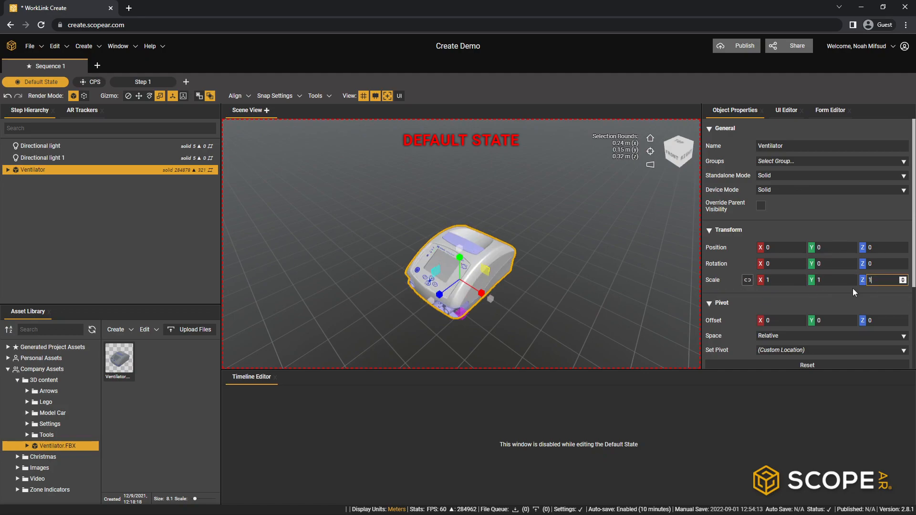
# - Relink the ventilator's scale axes and scale it uniformly to 2
pyautogui.click(748, 280)
pyautogui.click(785, 284)
pyautogui.write('2')
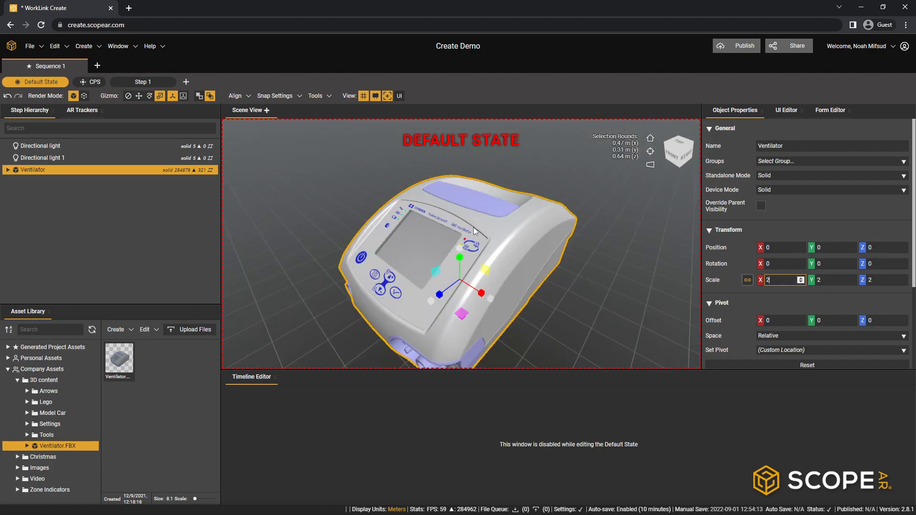
pyautogui.scroll(-3, 473, 227)
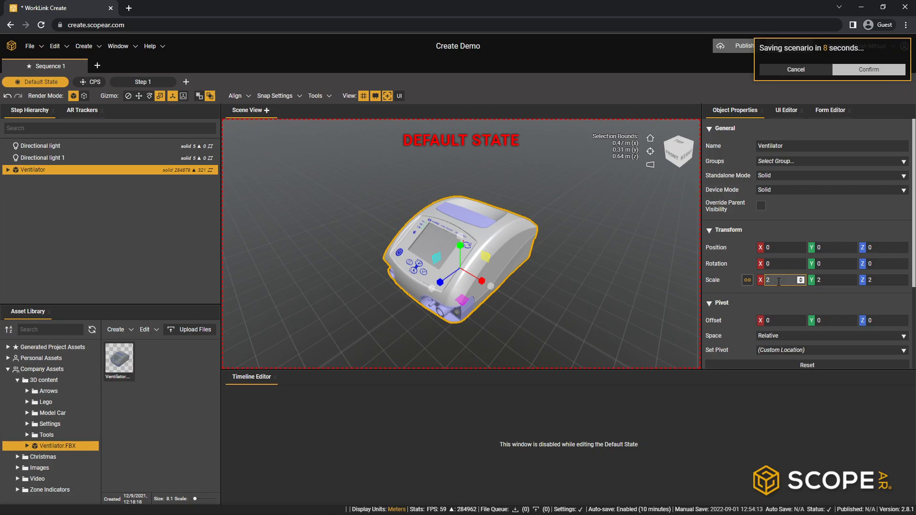
# - Set the ventilator's uniform scale to 1
pyautogui.press('BackSpace')
pyautogui.write('1')
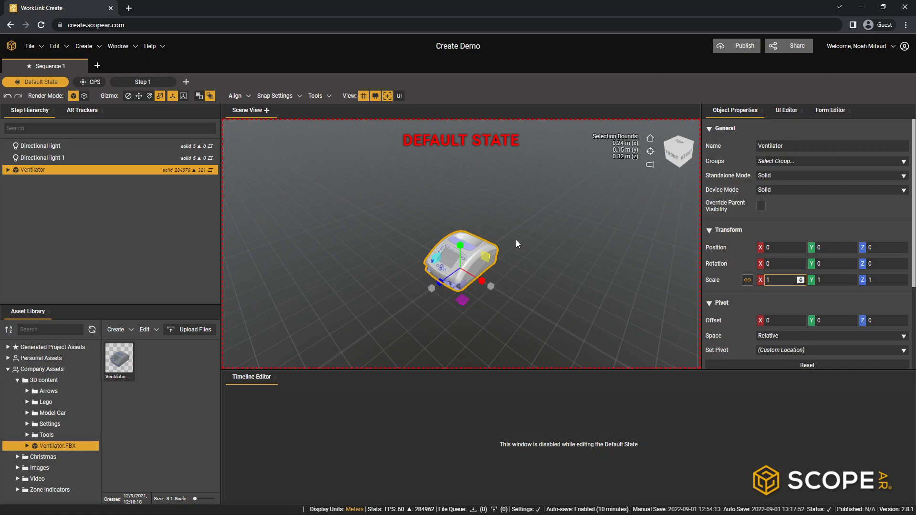
pyautogui.moveTo(388, 293); pyautogui.dragTo(523, 324, button='right')
pyautogui.moveTo(471, 299); pyautogui.dragTo(313, 197, button='right')
pyautogui.moveTo(609, 245); pyautogui.dragTo(539, 248, button='right')
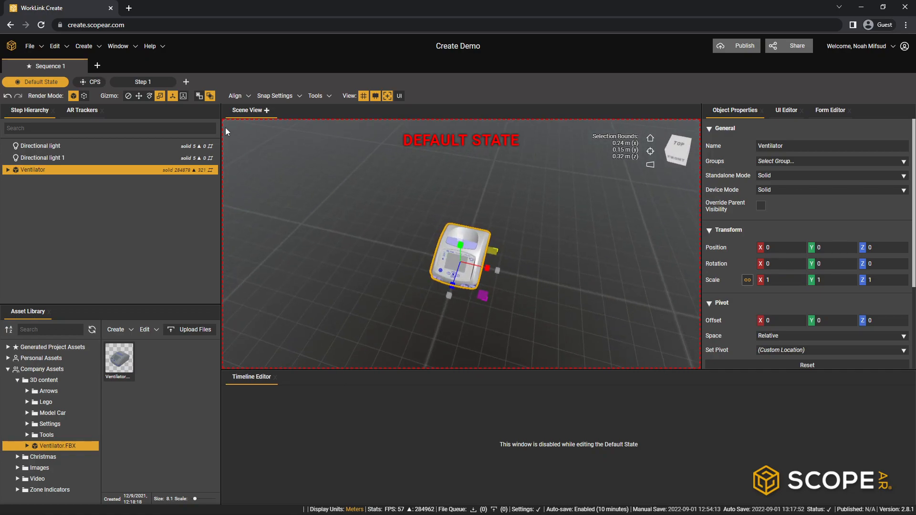
# - Switch the ventilator's transform gizmo to Move
pyautogui.click(149, 96)
pyautogui.click(139, 96)
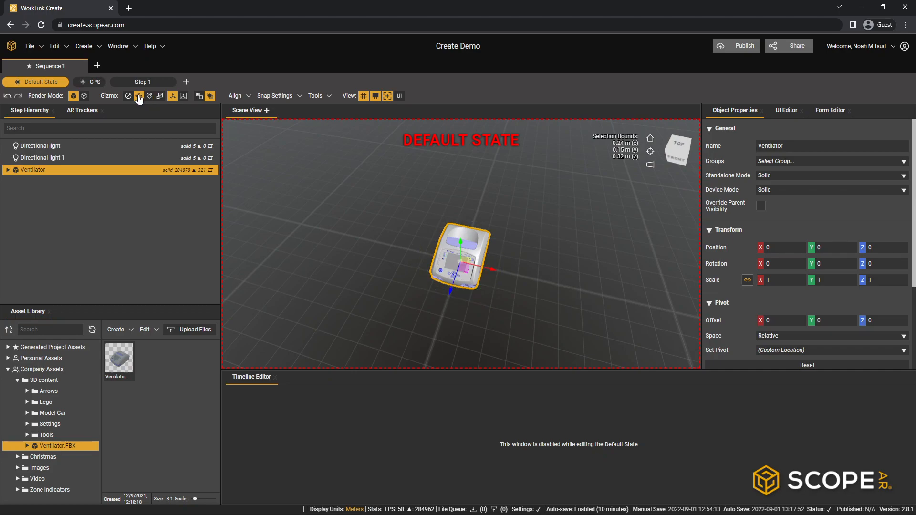
pyautogui.moveTo(463, 215); pyautogui.dragTo(498, 271, button='right')
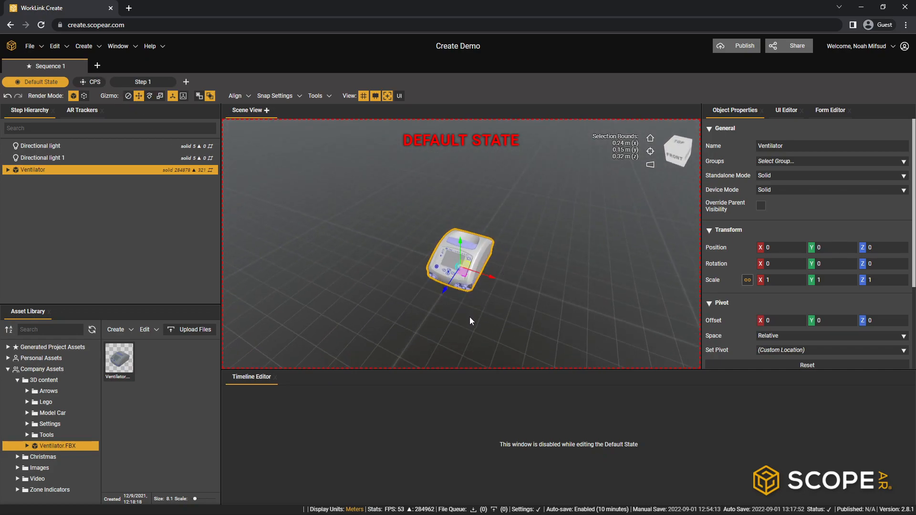
pyautogui.scroll(3, 470, 317)
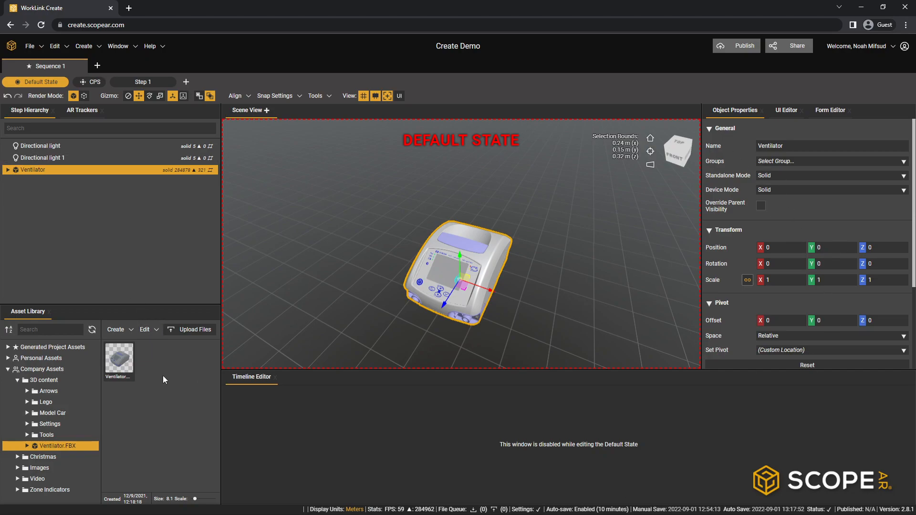
# - Resize the panels around the scene view and reorder the Step Hierarchy to come after AR Trackers
pyautogui.moveTo(221, 260); pyautogui.dragTo(195, 283)
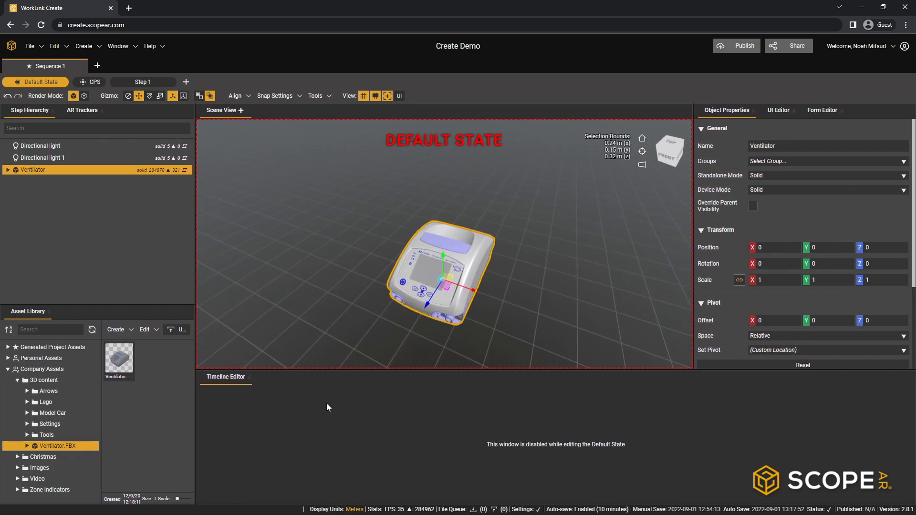
pyautogui.moveTo(341, 367)
pyautogui.mouseDown()
pyautogui.moveTo(341, 419)
pyautogui.moveTo(348, 358)
pyautogui.mouseUp()
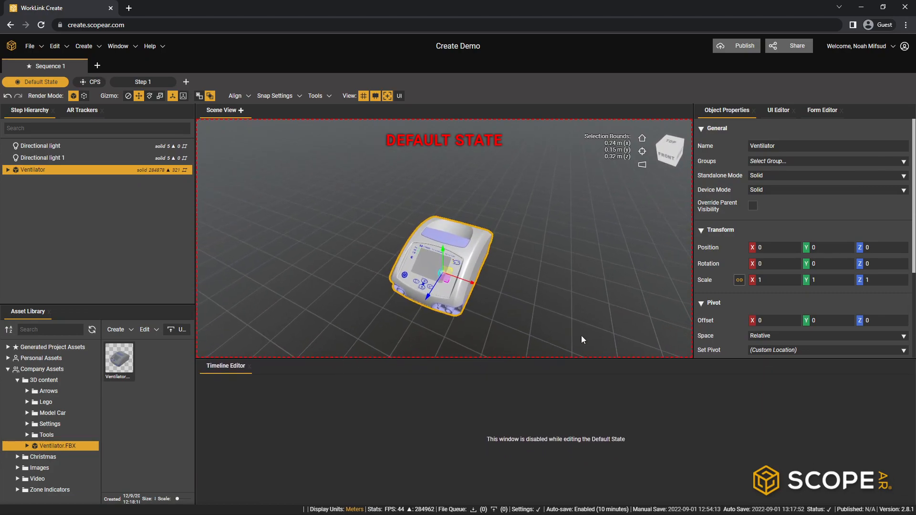
pyautogui.moveTo(693, 277); pyautogui.dragTo(712, 286)
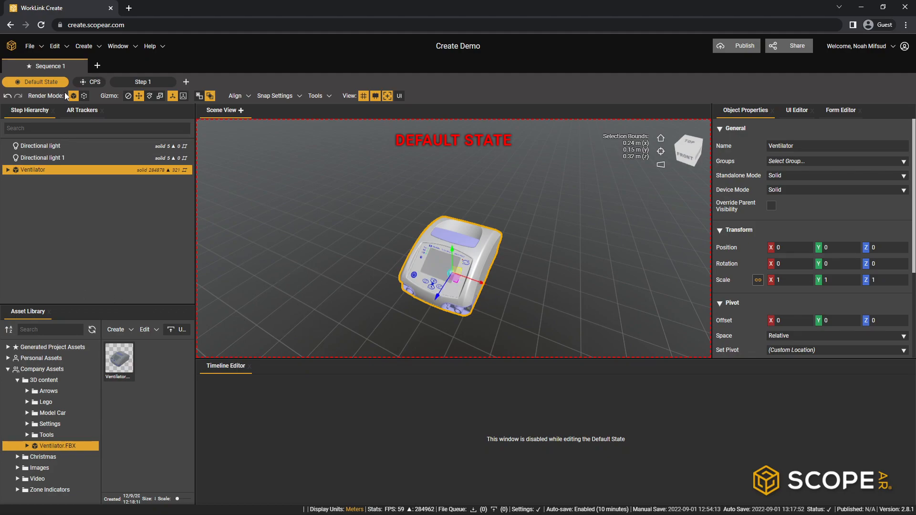
pyautogui.moveTo(24, 112); pyautogui.dragTo(98, 213)
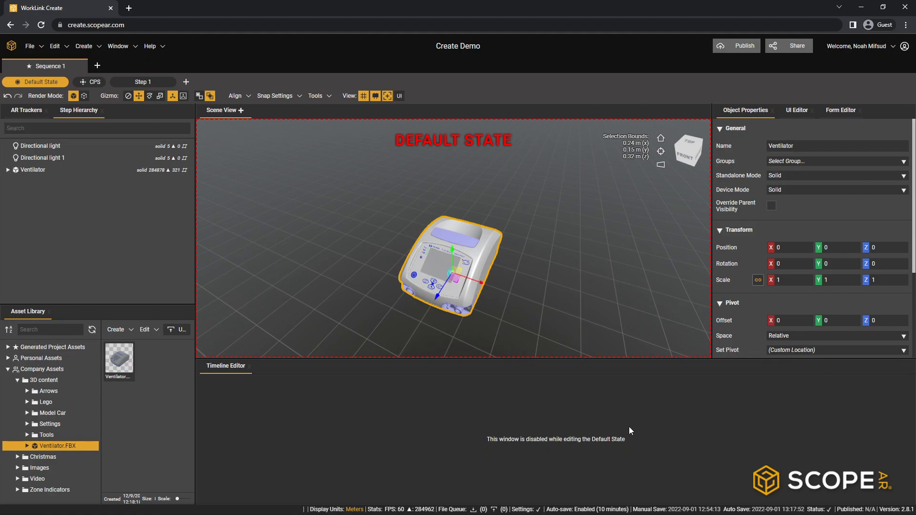
# - Restore the Default Workspace layout
pyautogui.click(132, 49)
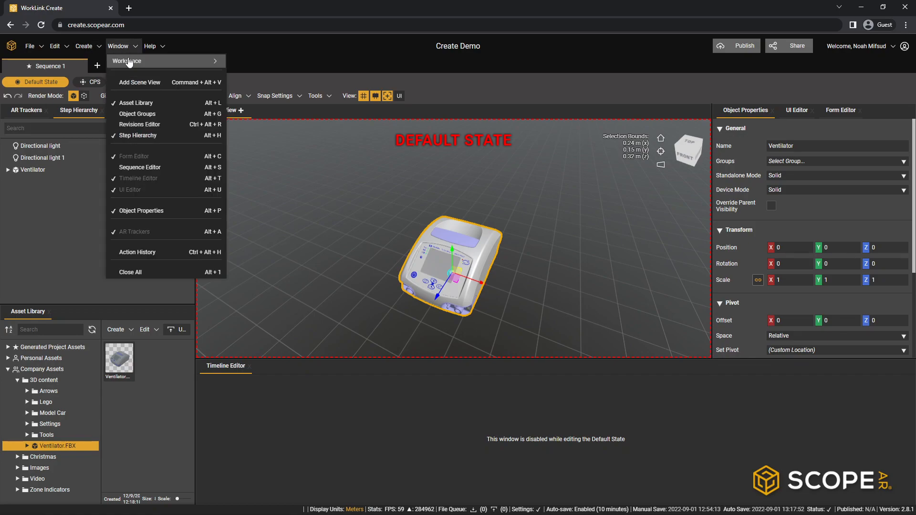
pyautogui.moveTo(129, 62)
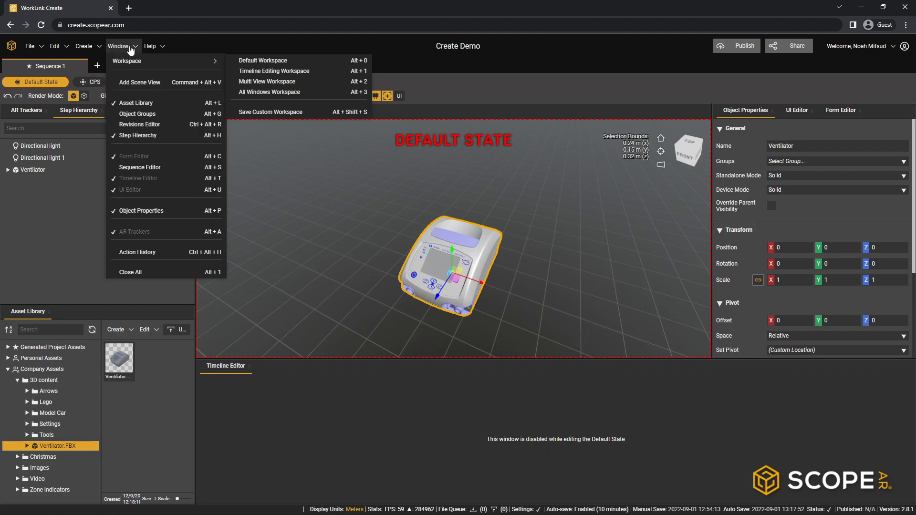
pyautogui.click(292, 62)
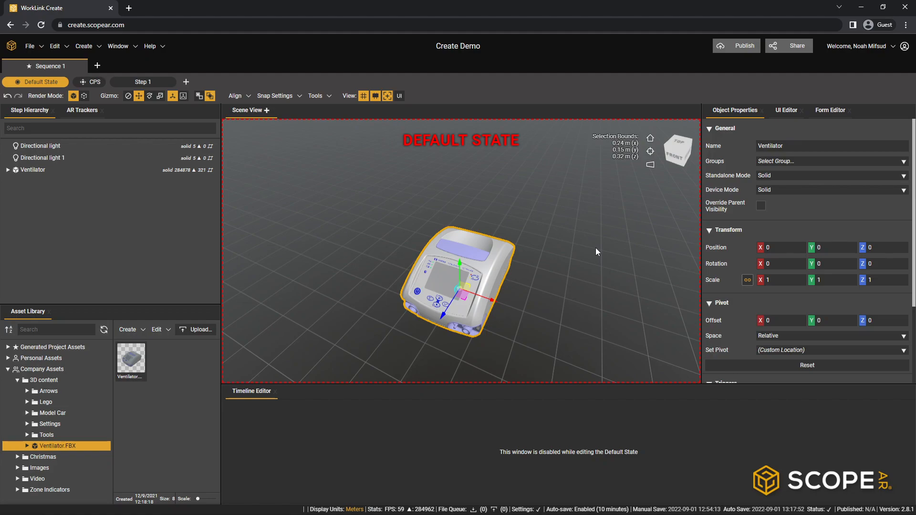
# - Switch from the Default State to Step 1 and show the UI overlay in the scene view
pyautogui.click(142, 82)
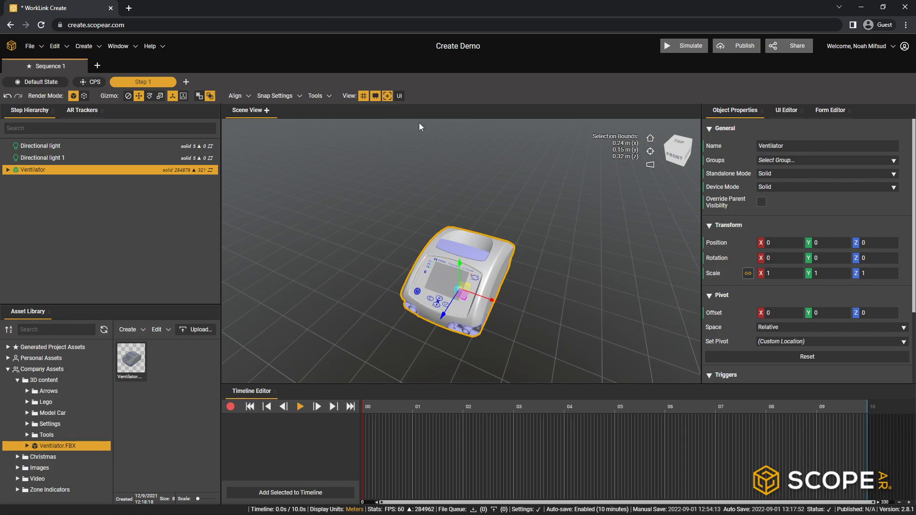
pyautogui.click(400, 97)
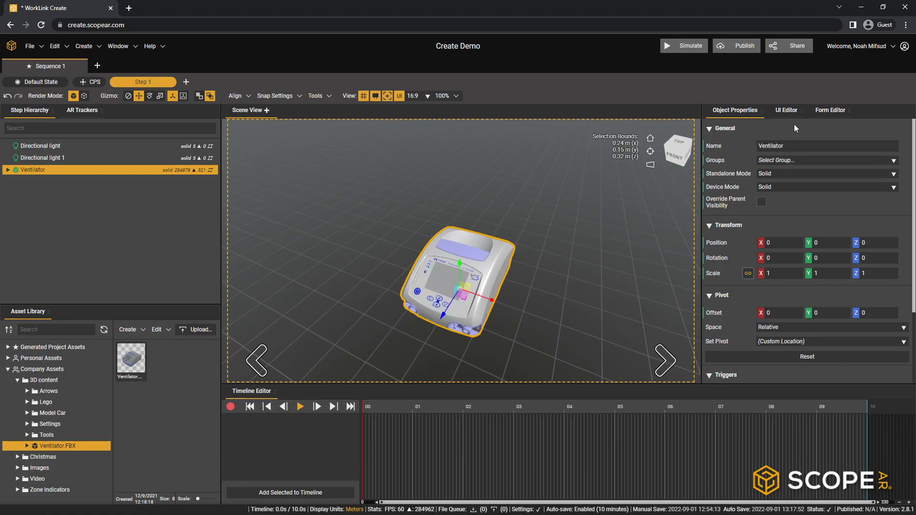
# - Apply the Title Menu (6) UI template to Step 1
pyautogui.click(786, 110)
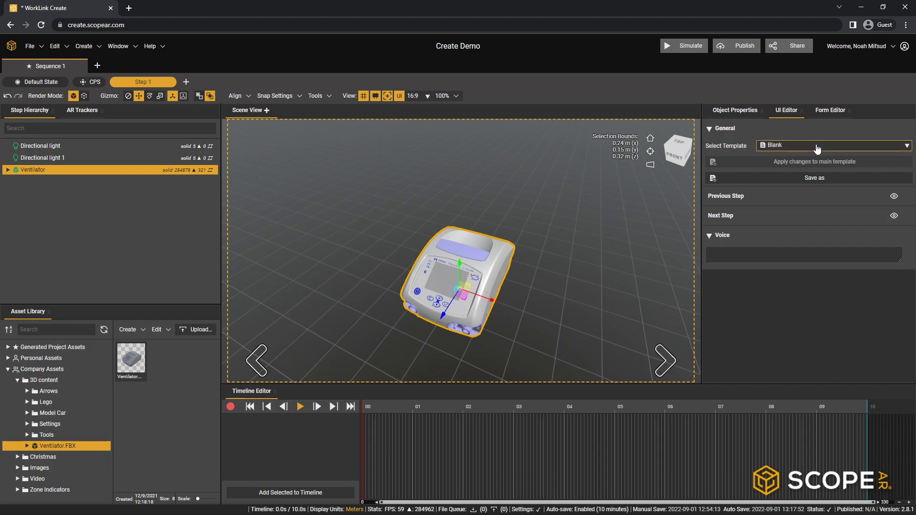
pyautogui.click(817, 147)
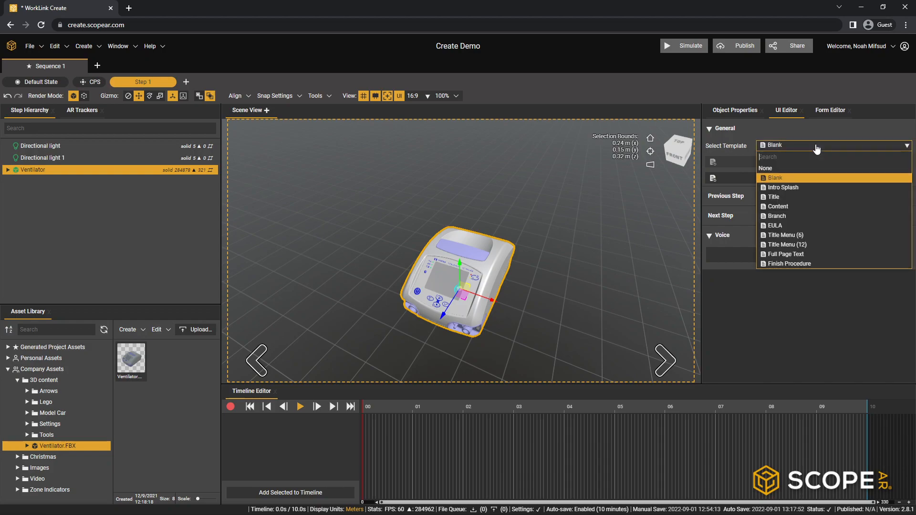
pyautogui.click(801, 236)
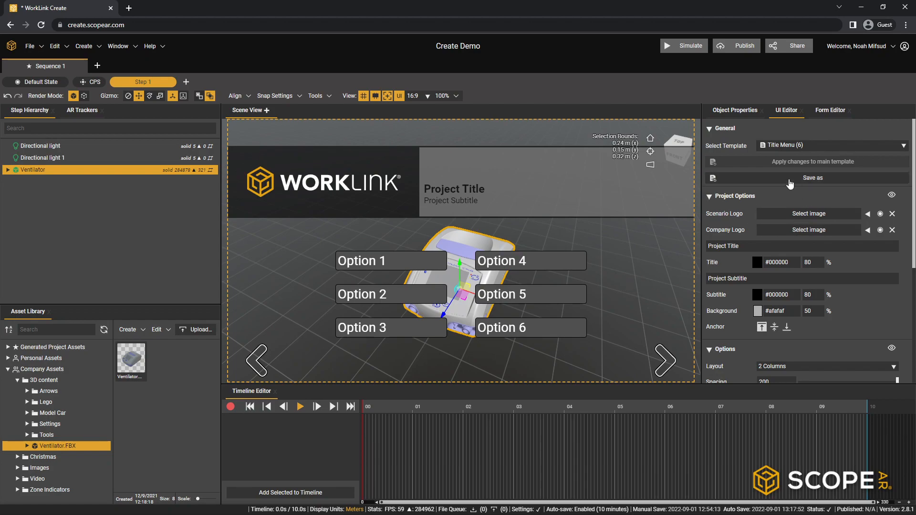
# - Set the menu's project title to "Create Demo" and its subtitle to "Ventilator"
pyautogui.click(746, 247)
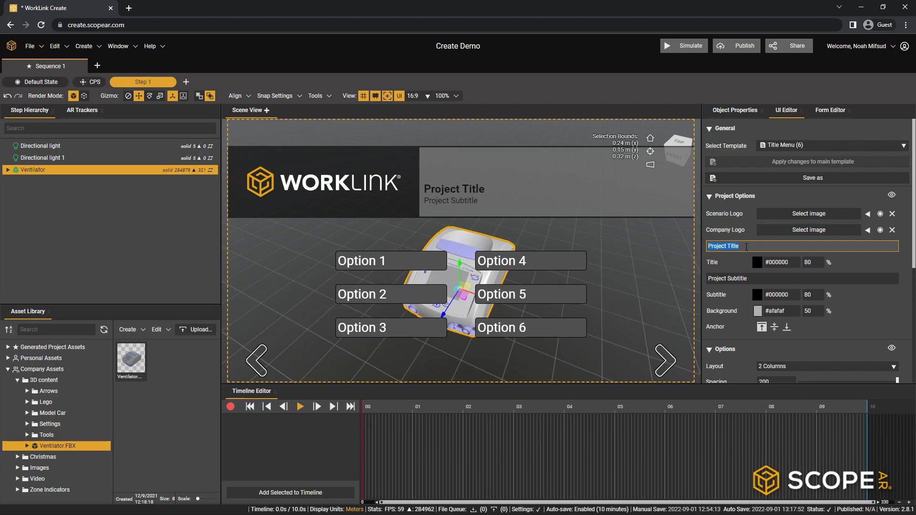
pyautogui.write('Creat')
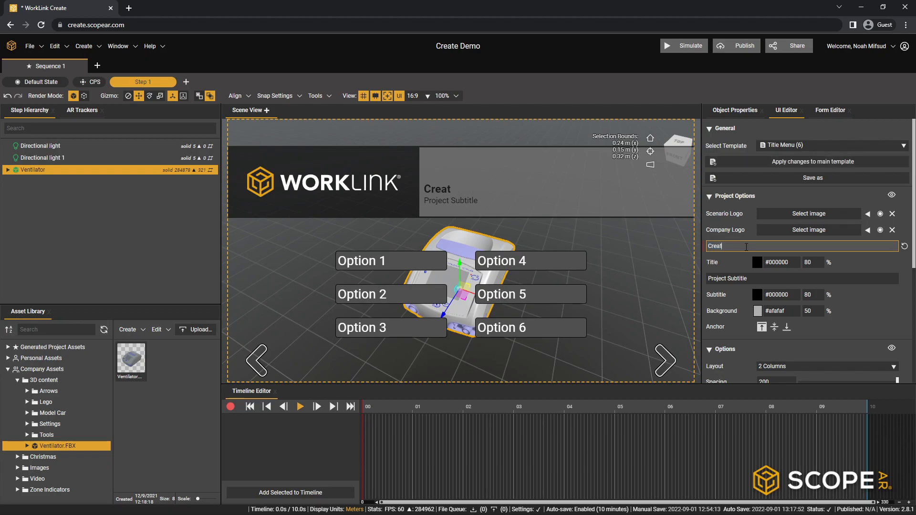
pyautogui.write('e Demo')
pyautogui.click(755, 278)
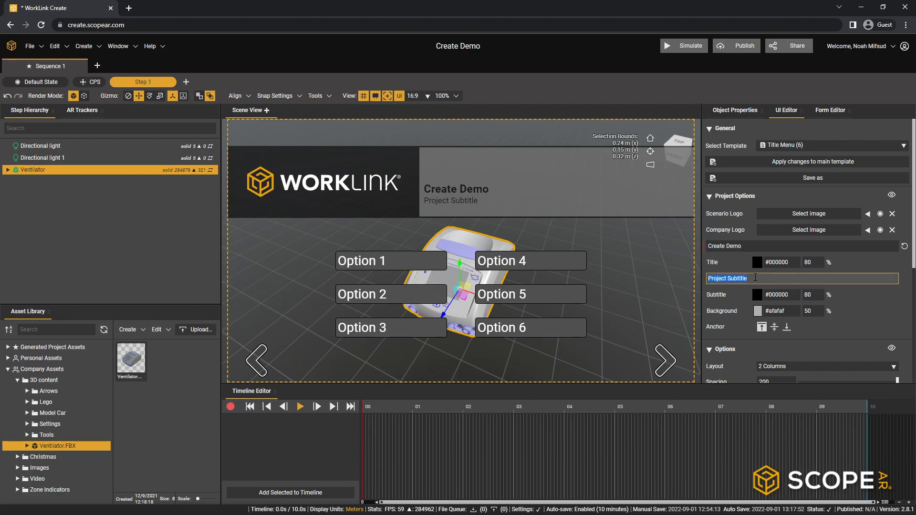
pyautogui.write('Venti')
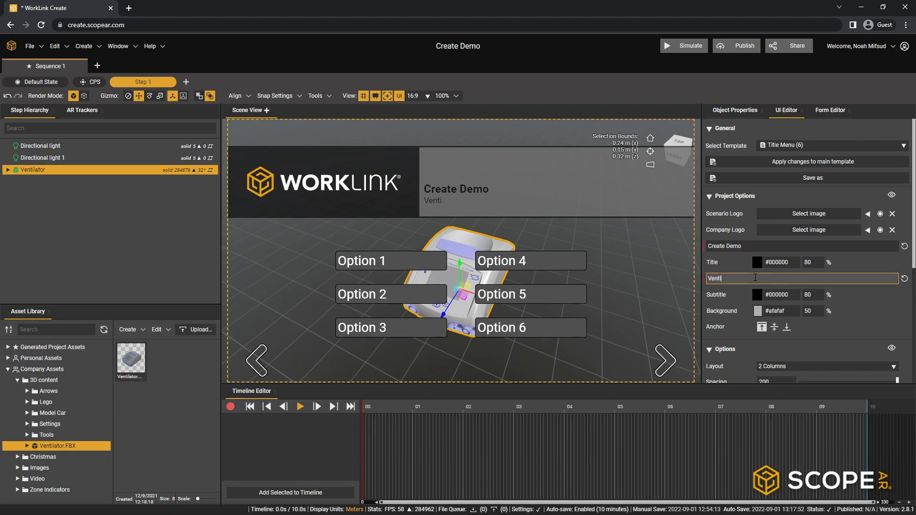
pyautogui.write('lator')
pyautogui.click(858, 298)
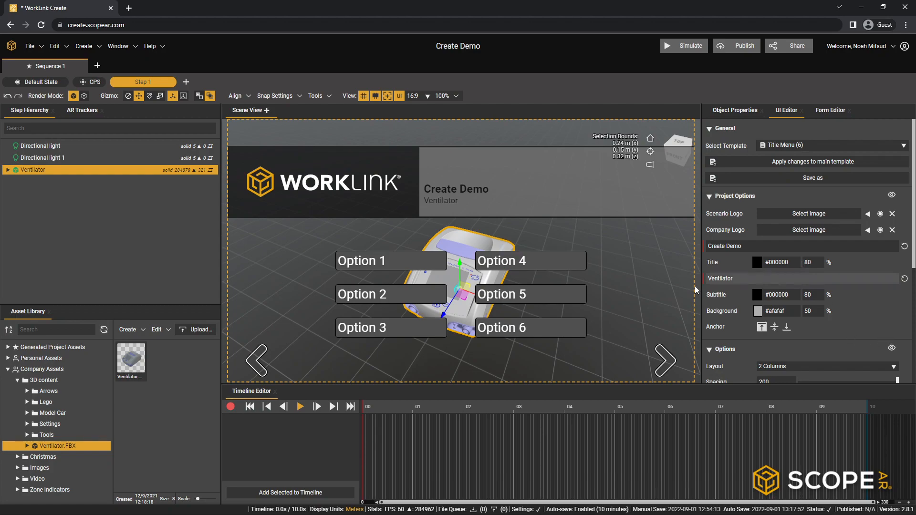
# - Change the menu options layout to 1 Column and hide Options 4, 5 and 6
pyautogui.scroll(-2, 817, 305)
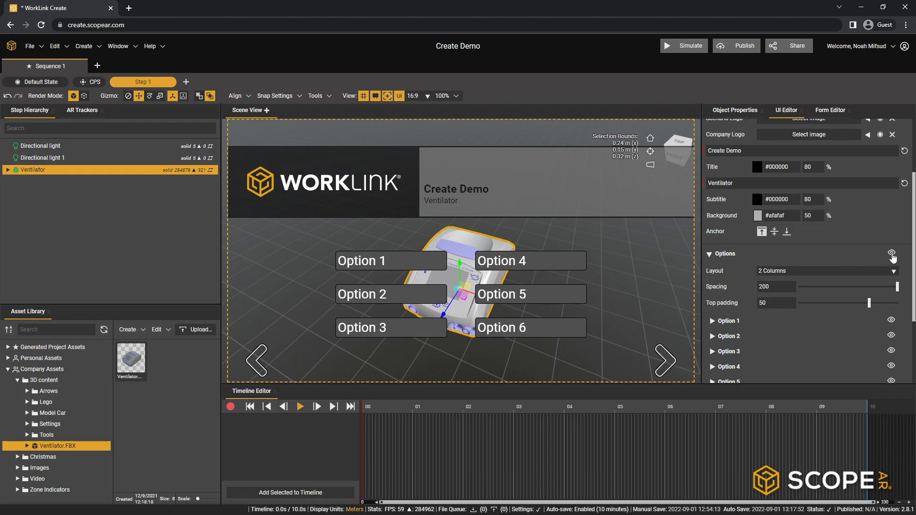
pyautogui.scroll(-1, 745, 257)
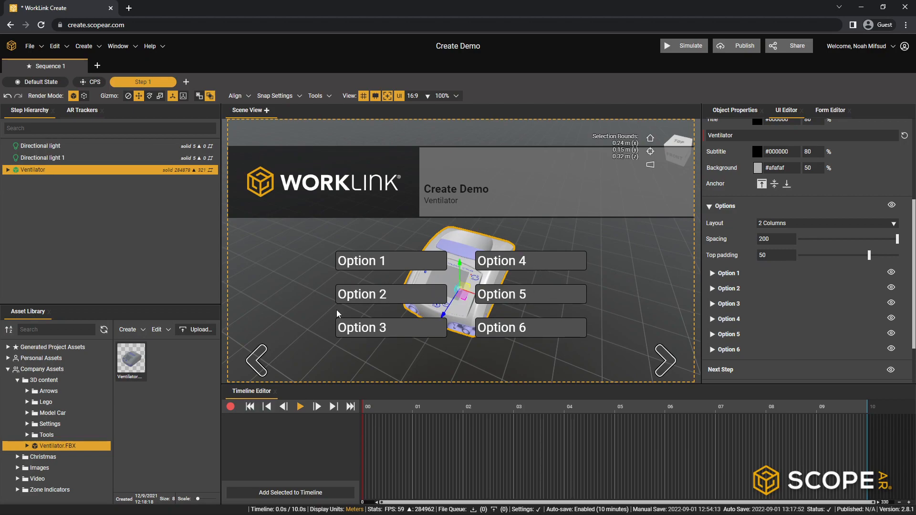
pyautogui.click(816, 224)
pyautogui.click(791, 231)
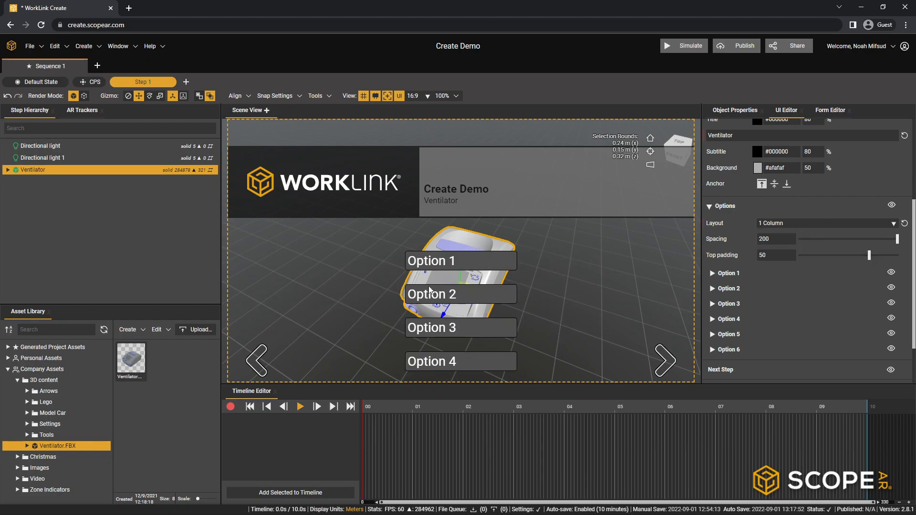
pyautogui.click(890, 348)
pyautogui.click(891, 333)
pyautogui.click(890, 318)
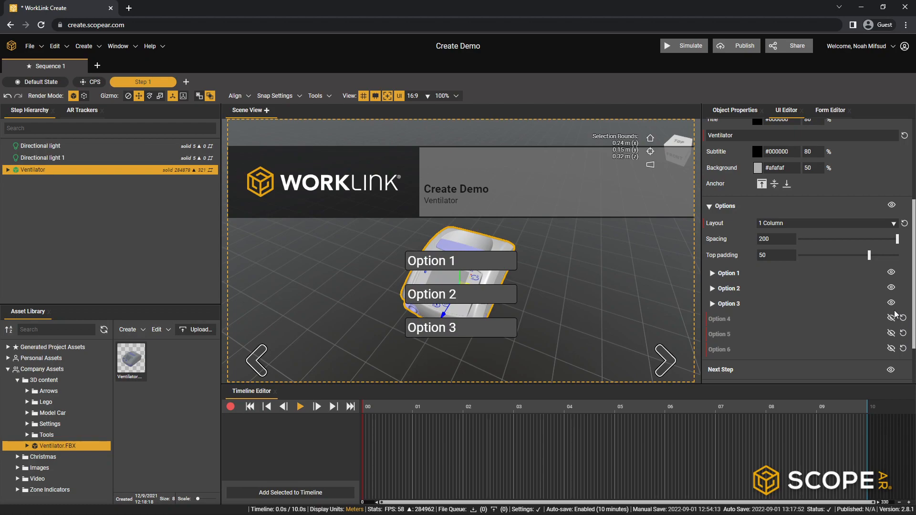
# - Label the menu's Option 1 as "Asset Overview"
pyautogui.click(713, 274)
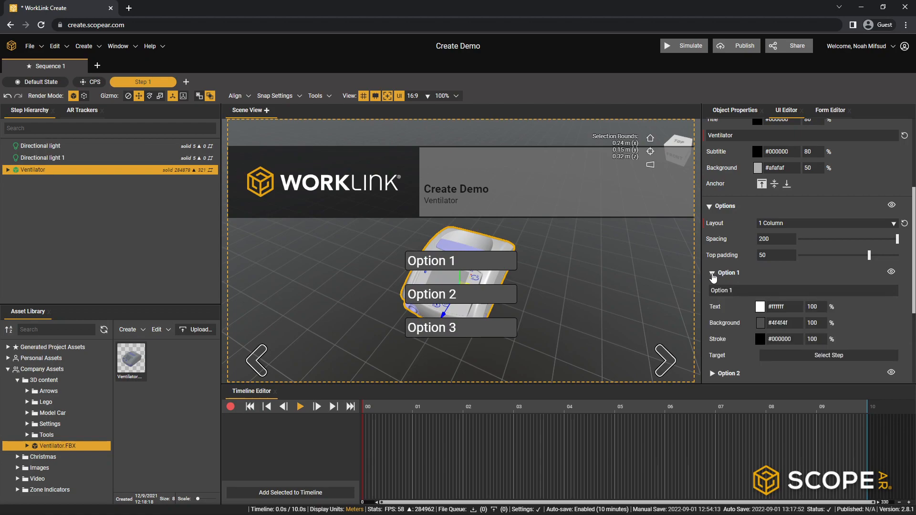
pyautogui.click(762, 291)
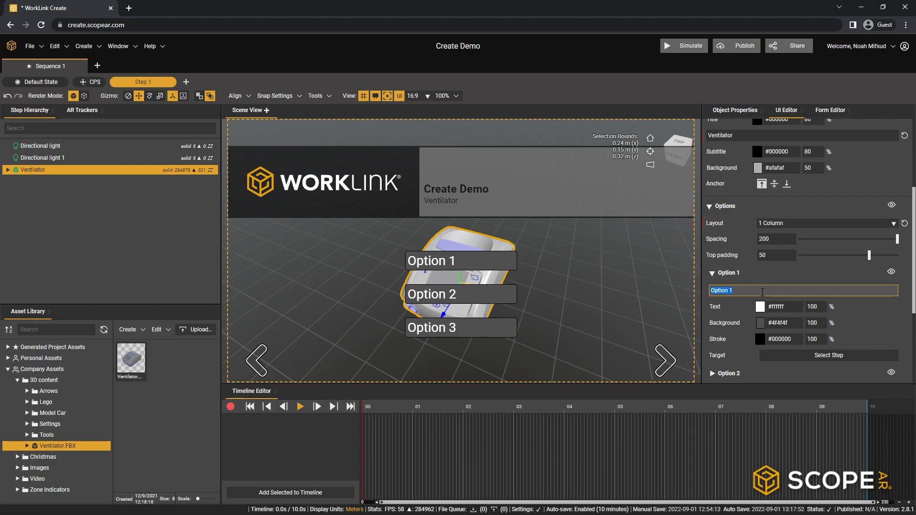
pyautogui.write('Ass')
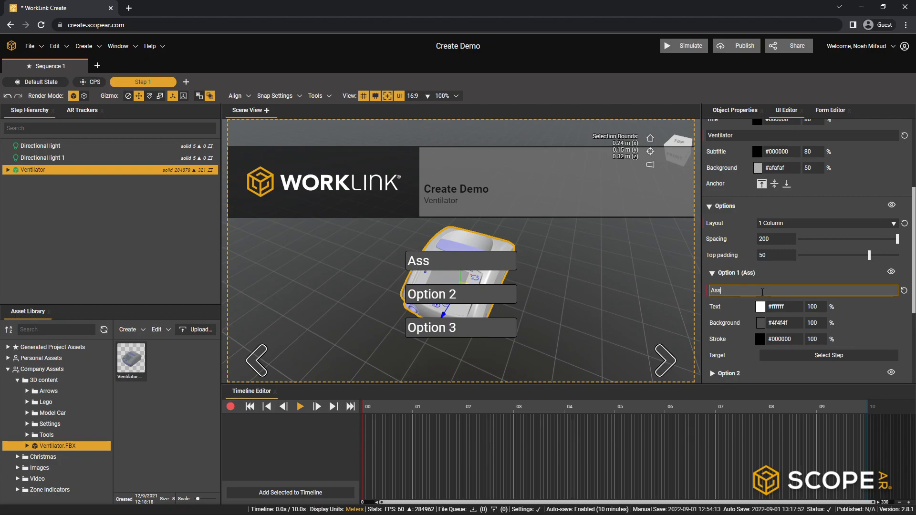
pyautogui.write('et Overvioew')
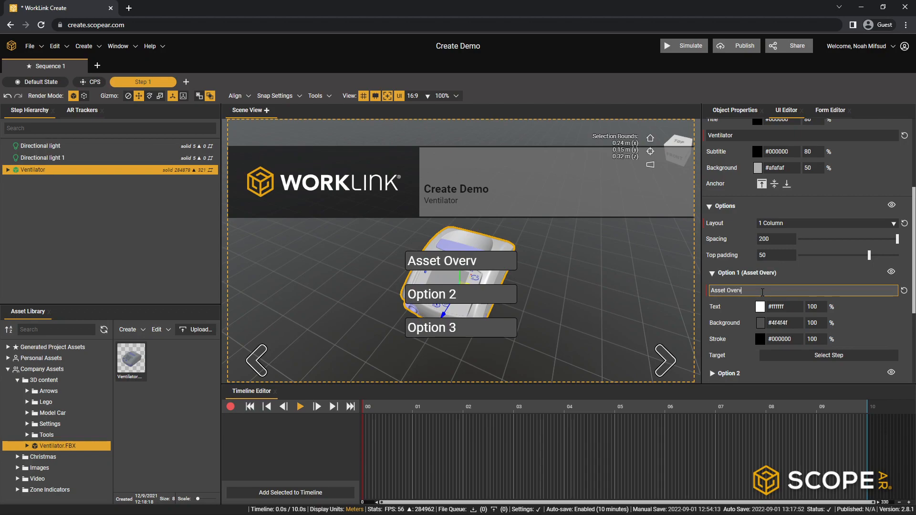
pyautogui.press('BackSpace')
pyautogui.press('BackSpace')
pyautogui.press('BackSpace')
pyautogui.write('ew')
pyautogui.click(826, 278)
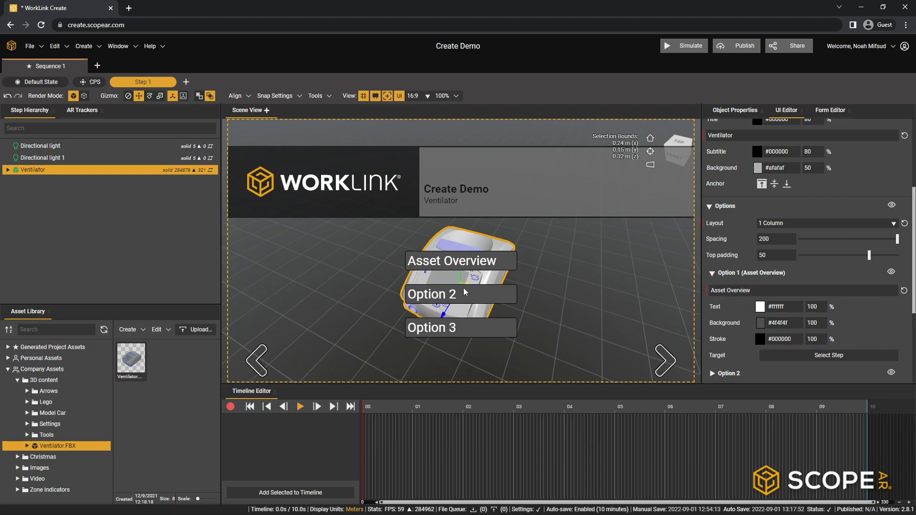
# - Label the menu's Option 2 as "Remove Battery"
pyautogui.scroll(-3, 858, 313)
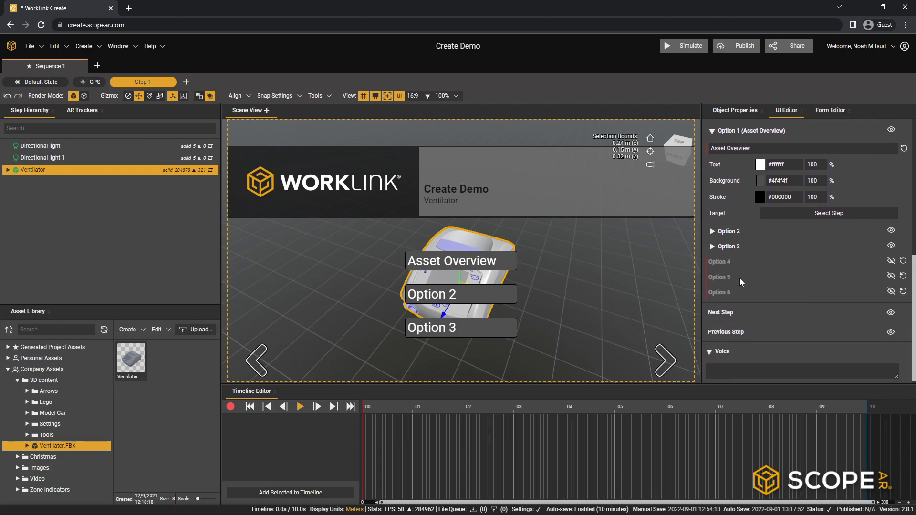
pyautogui.click(712, 233)
pyautogui.click(758, 248)
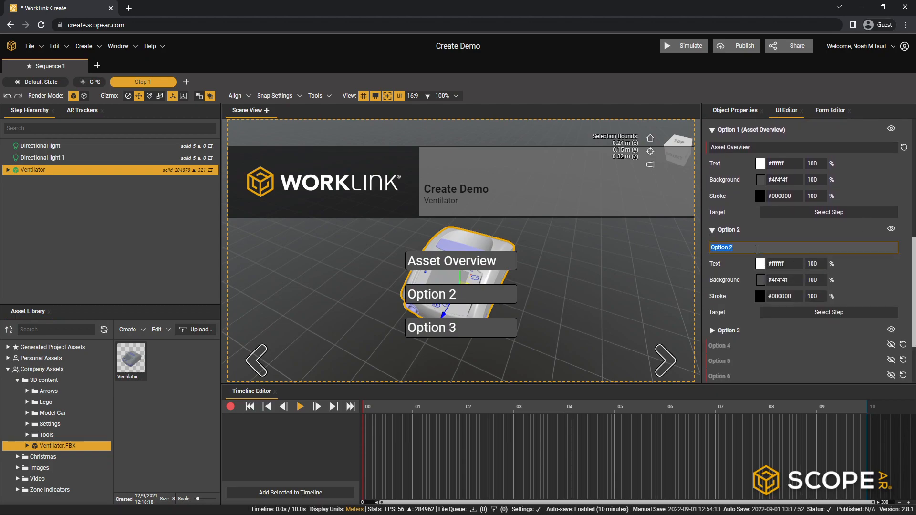
pyautogui.write('Remo')
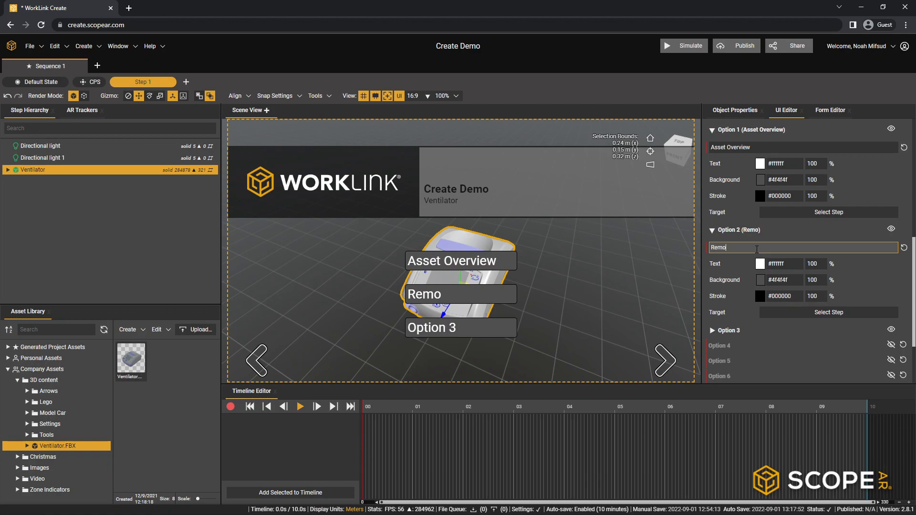
pyautogui.write('ve Battery')
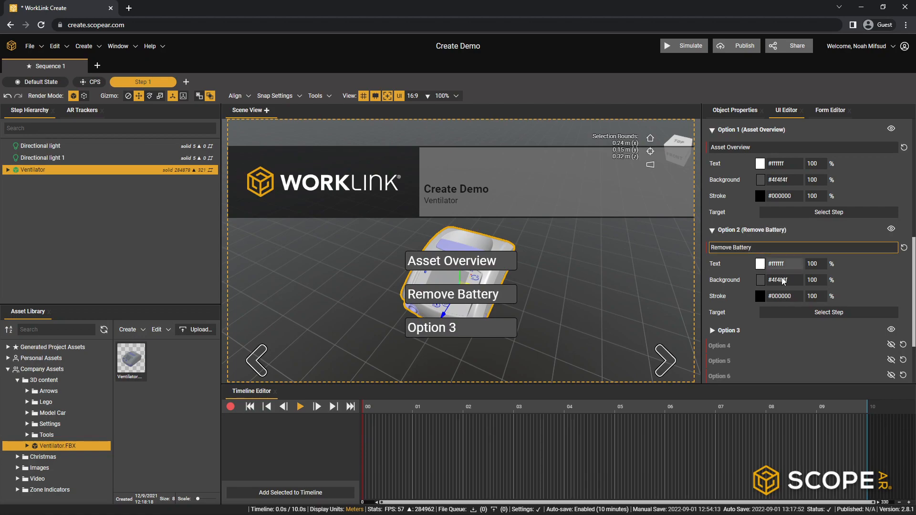
# - Label the menu's Option 3 as "Replace Battery"
pyautogui.click(723, 330)
pyautogui.scroll(-1, 764, 310)
pyautogui.click(746, 300)
pyautogui.write('Repl')
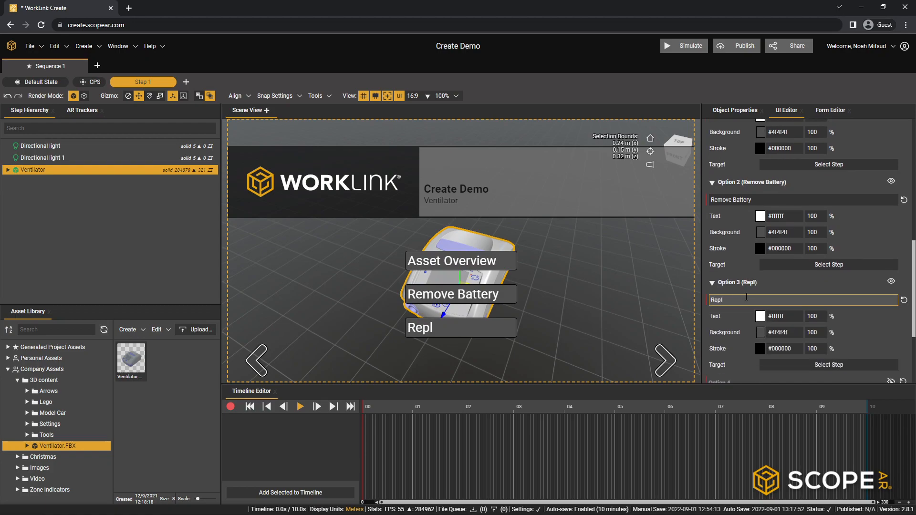
pyautogui.write('ace Battery')
pyautogui.click(812, 287)
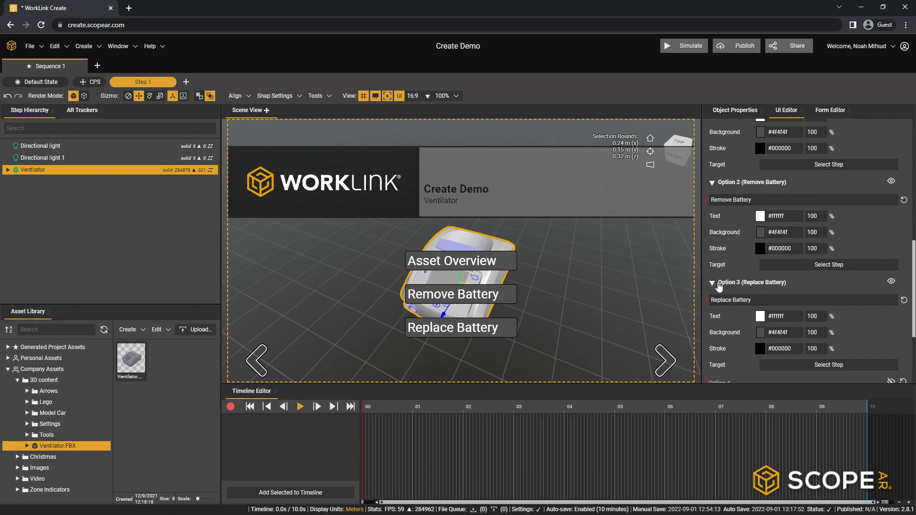
# - Collapse the settings of the Replace Battery and Remove Battery options
pyautogui.scroll(1, 720, 287)
pyautogui.click(712, 331)
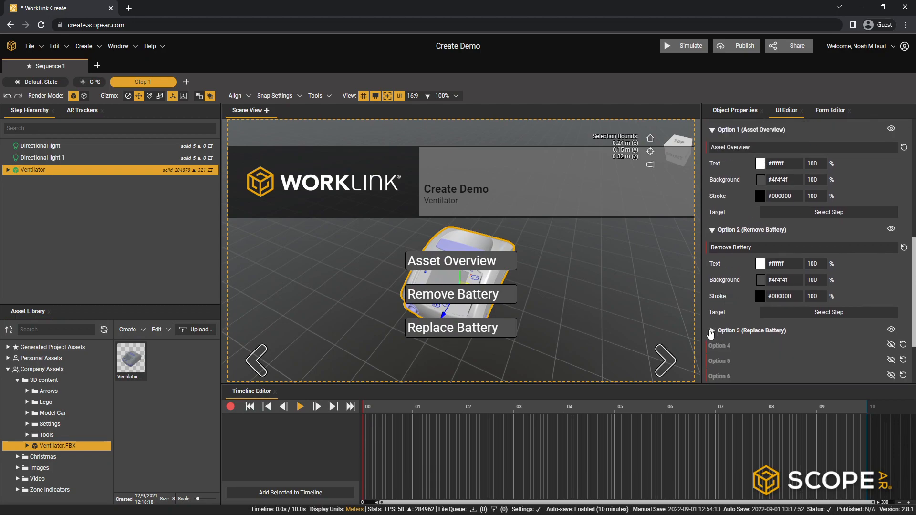
pyautogui.click(713, 232)
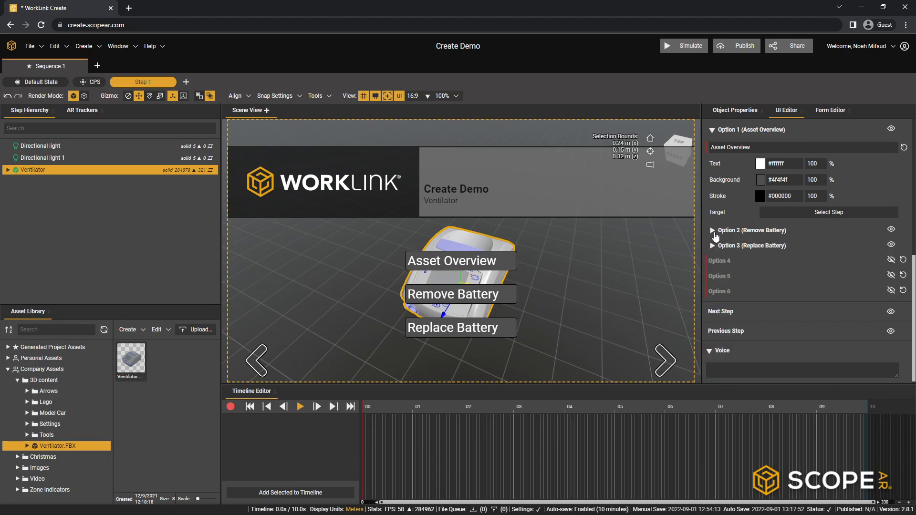
pyautogui.click(713, 232)
pyautogui.click(713, 232)
# - Hide the Next Step and Previous Step navigation arrows on the menu step
pyautogui.scroll(2, 759, 254)
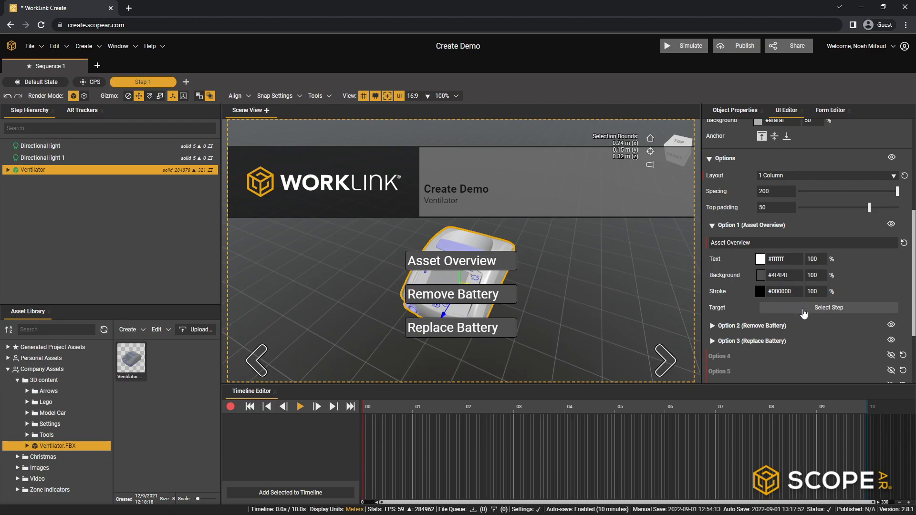
pyautogui.scroll(-2, 763, 313)
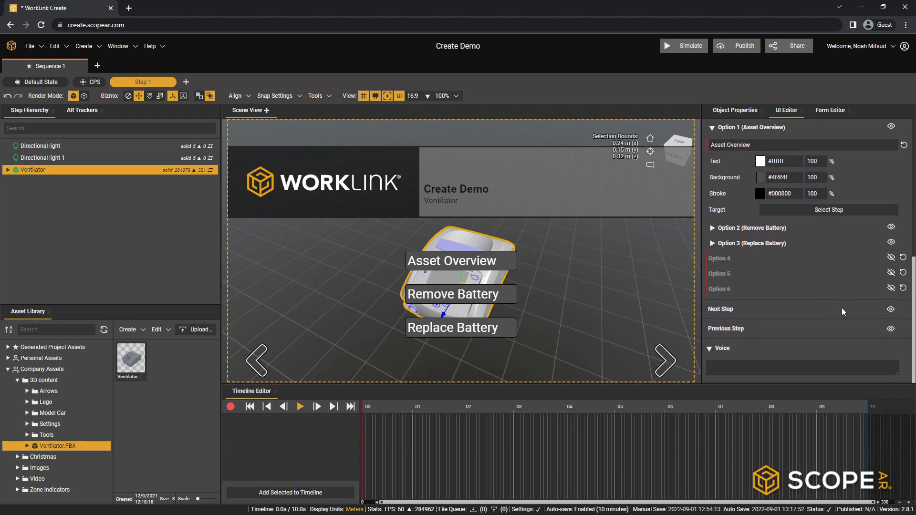
pyautogui.click(890, 309)
pyautogui.click(891, 328)
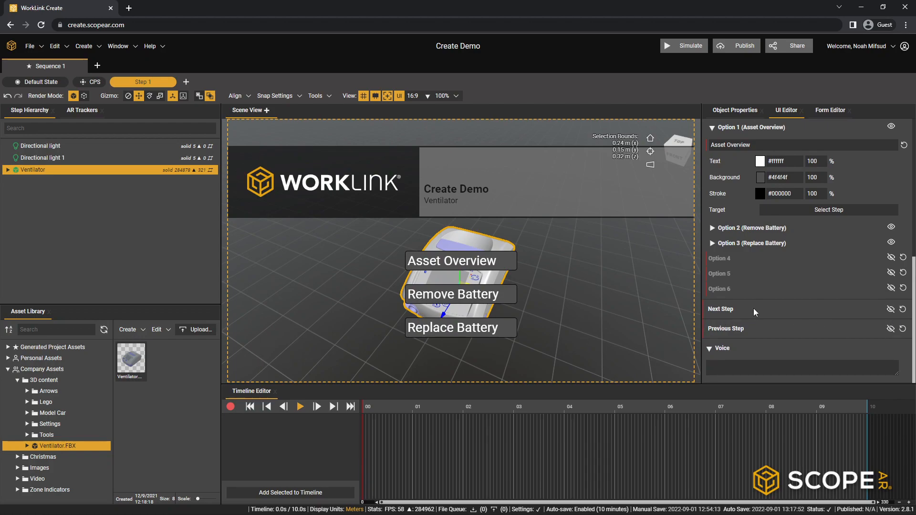
pyautogui.click(903, 328)
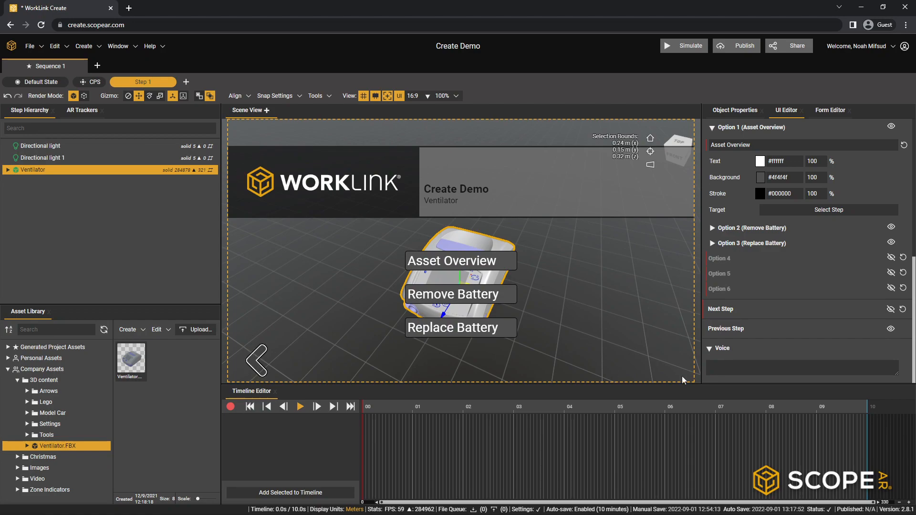
pyautogui.click(890, 329)
pyautogui.scroll(4, 808, 322)
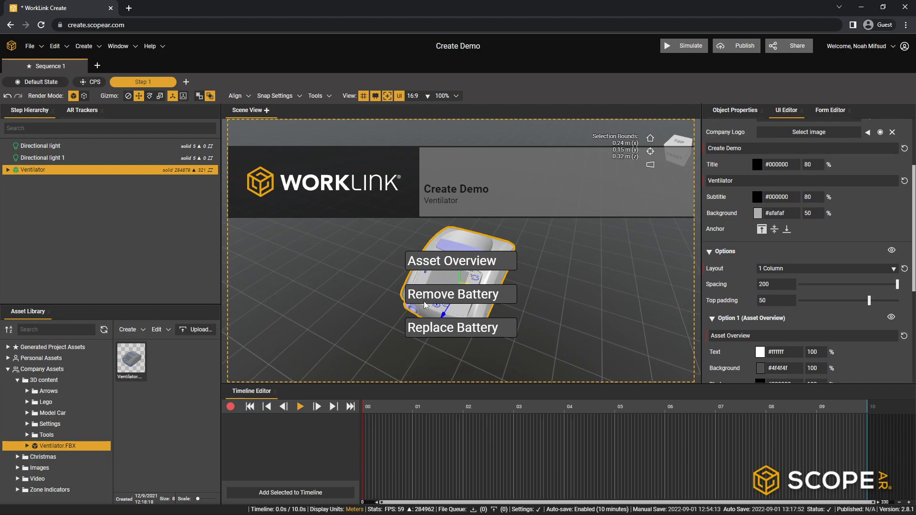
# - Rename Step 1 as "Menu"
pyautogui.doubleClick(148, 84)
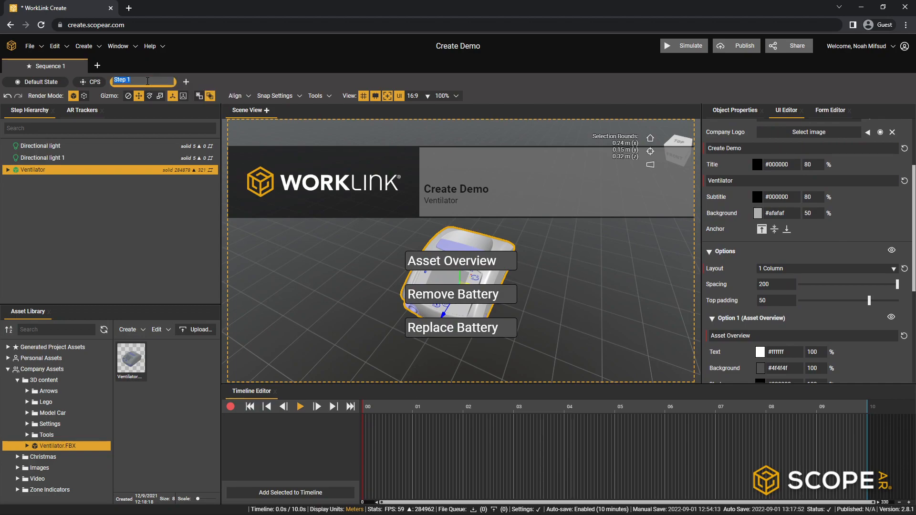
pyautogui.write('Menu')
pyautogui.click(206, 81)
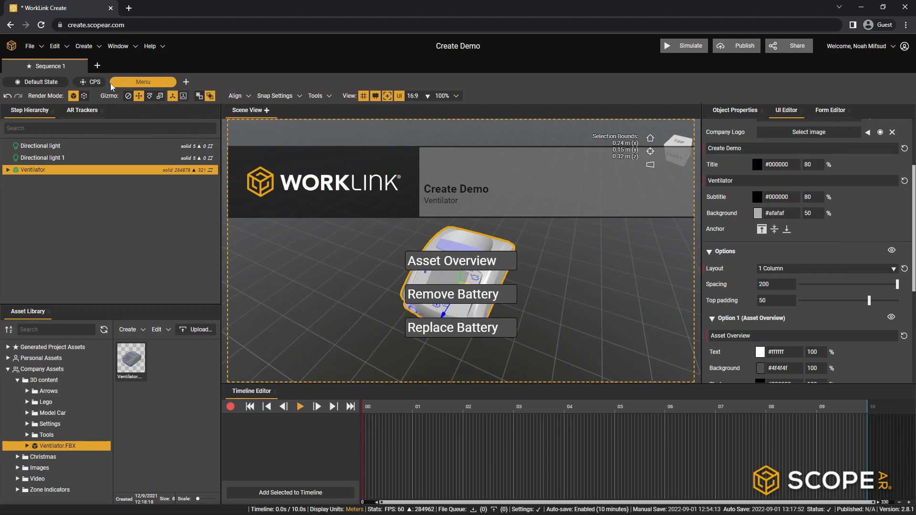
# - Rename Sequence 1 as "Menu Sequence"
pyautogui.doubleClick(56, 67)
pyautogui.write('Menu Sequence')
pyautogui.press('Return')
# - Add a second sequence to the project and switch to its Default State
pyautogui.click(97, 65)
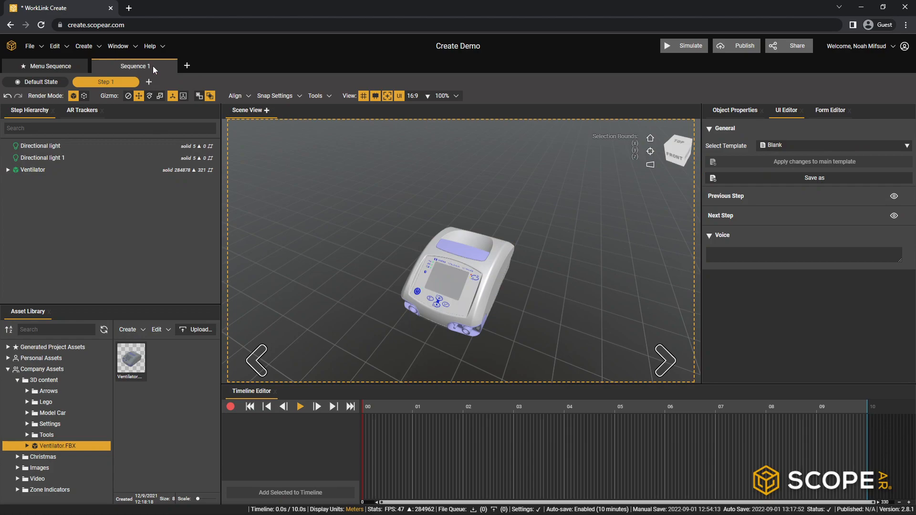
pyautogui.click(31, 82)
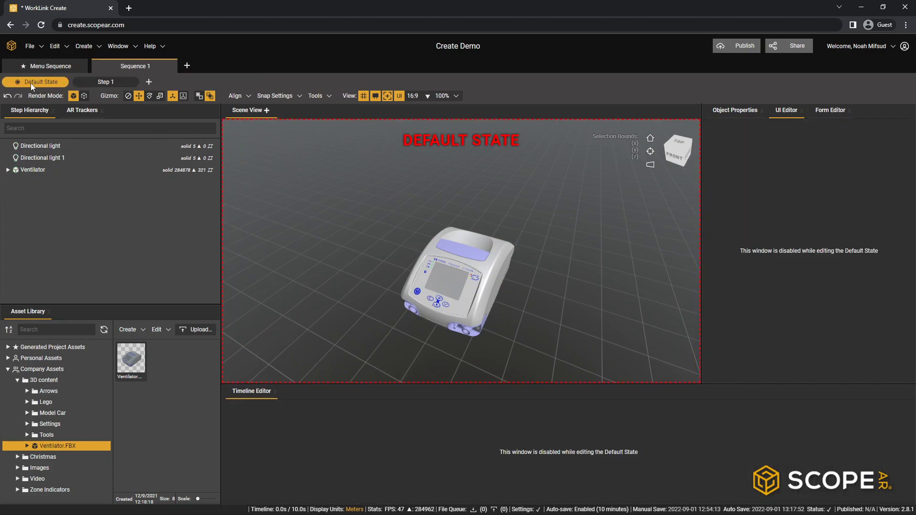
# - Rename the second sequence as "Asset Overview"
pyautogui.click(29, 170)
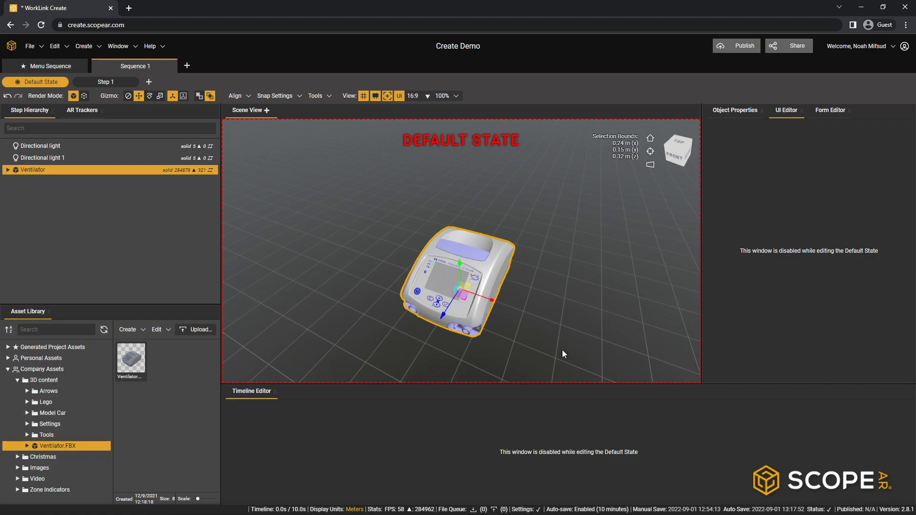
pyautogui.doubleClick(136, 67)
pyautogui.write('Asset Overview')
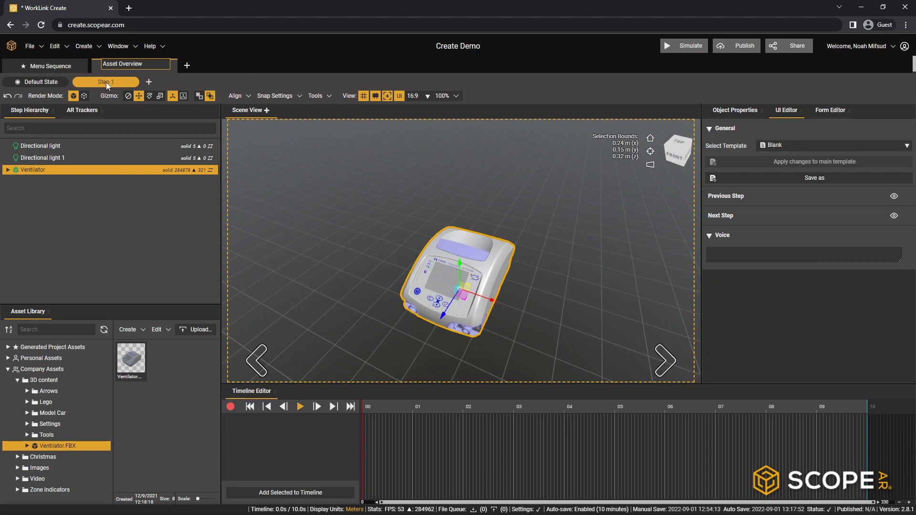
# - Rename Step 1 of the Asset Overview sequence as "Overview"
pyautogui.doubleClick(109, 83)
pyautogui.write('Overview')
pyautogui.press('Return')
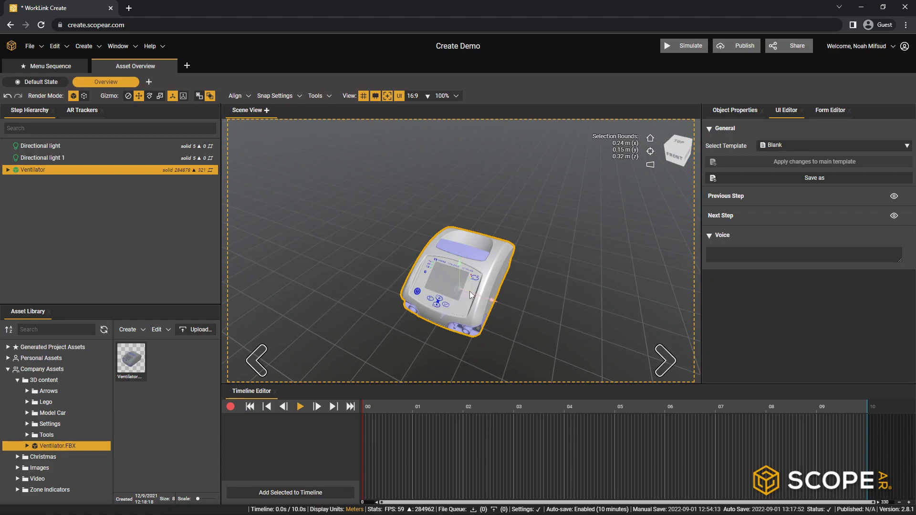
# - Hide the Next Step navigation arrow on the Overview step
pyautogui.scroll(2, 447, 329)
pyautogui.moveTo(447, 329); pyautogui.dragTo(461, 308, button='middle')
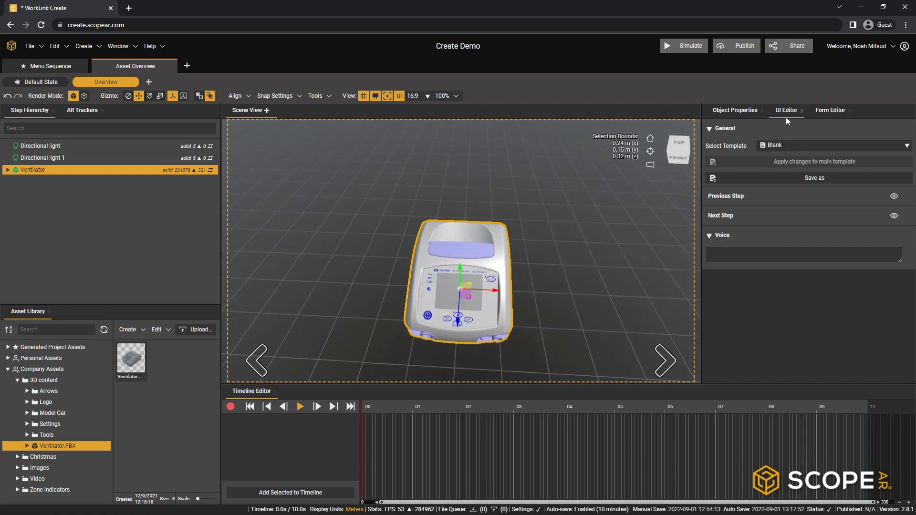
pyautogui.click(894, 215)
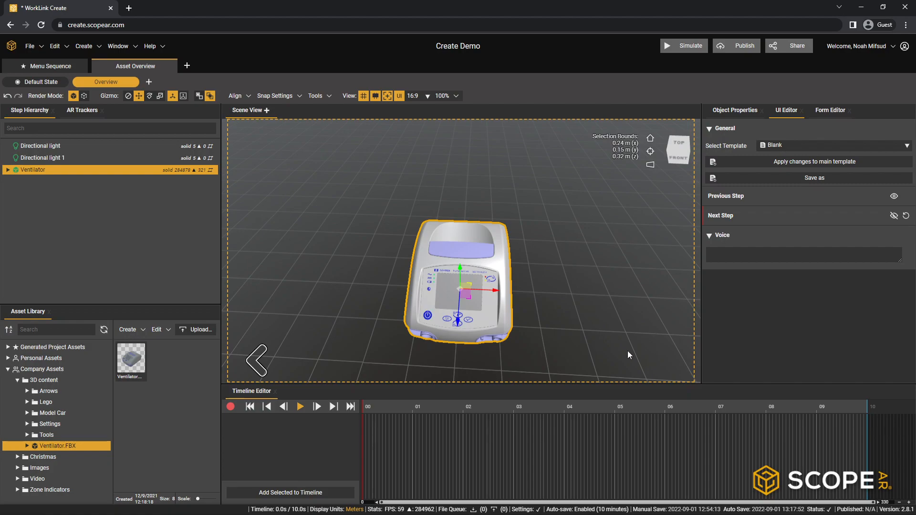
# - Enable a callout on the ventilator's UI_On-Off_Key part in the interface panel
pyautogui.moveTo(600, 334); pyautogui.dragTo(519, 244)
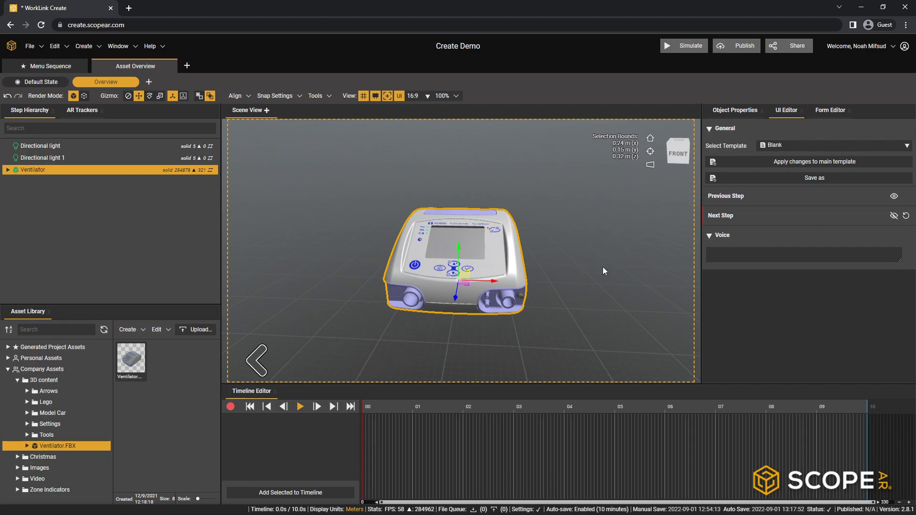
pyautogui.moveTo(530, 255); pyautogui.dragTo(532, 270)
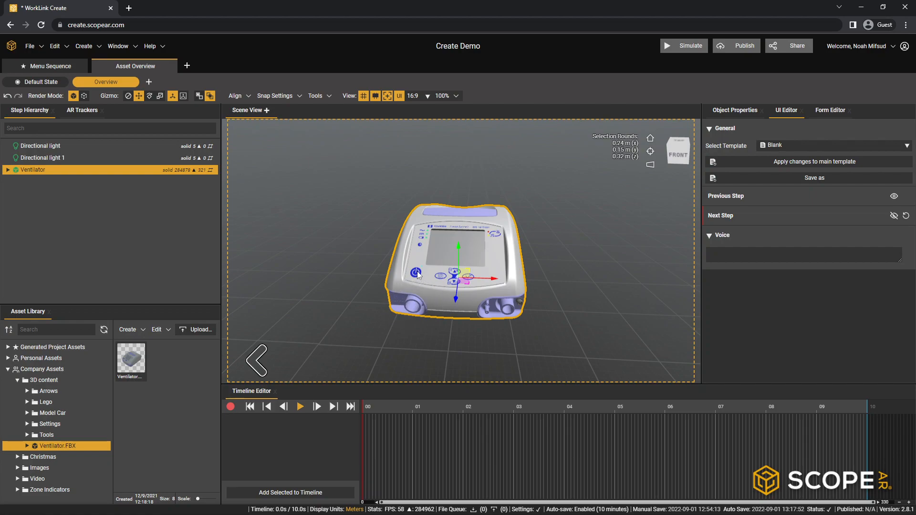
pyautogui.moveTo(560, 239); pyautogui.dragTo(497, 265)
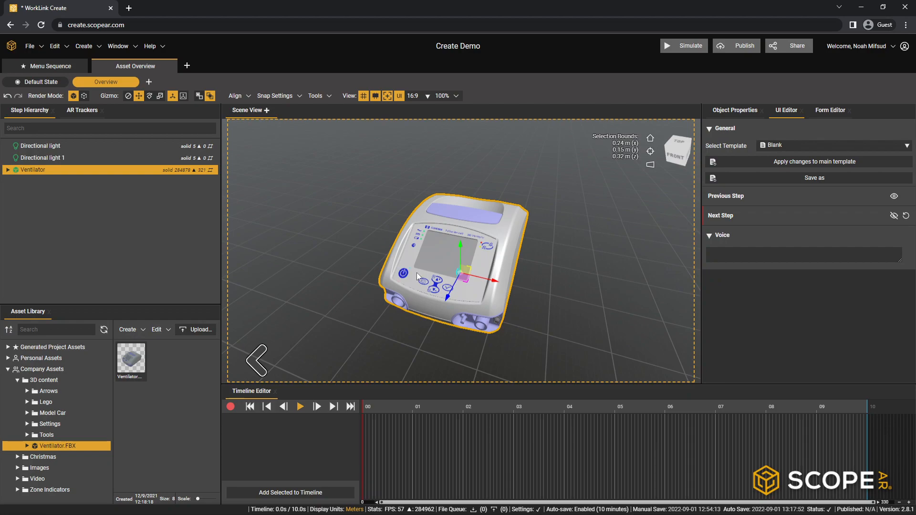
pyautogui.scroll(3, 413, 276)
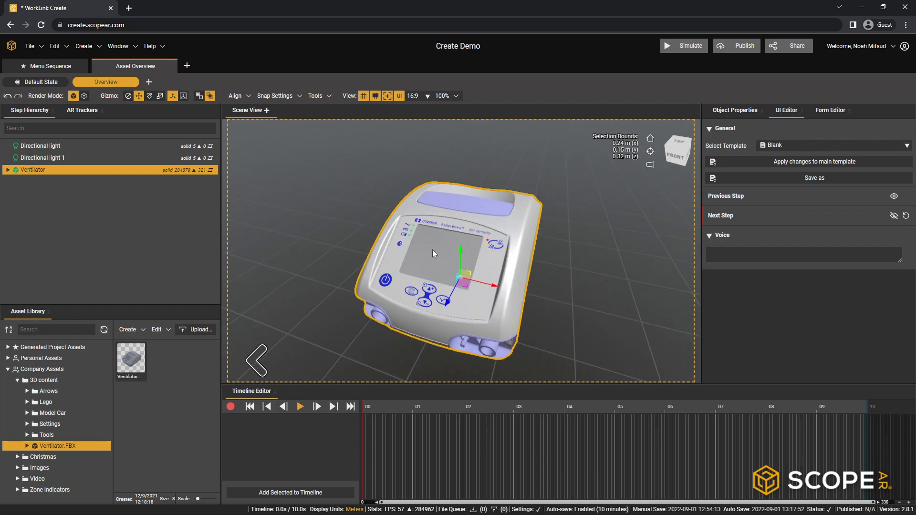
pyautogui.click(390, 282)
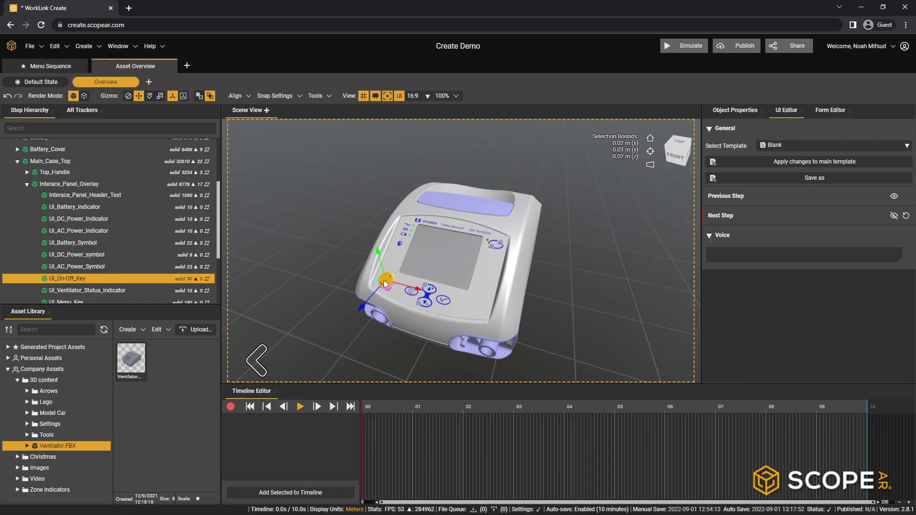
pyautogui.scroll(3, 381, 285)
pyautogui.moveTo(382, 282); pyautogui.dragTo(445, 259, button='middle')
pyautogui.scroll(-3, 436, 268)
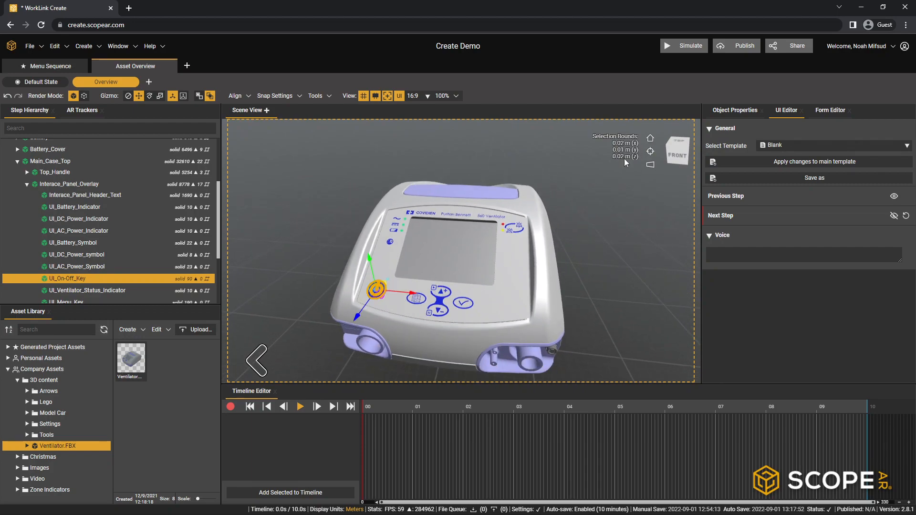
pyautogui.click(735, 111)
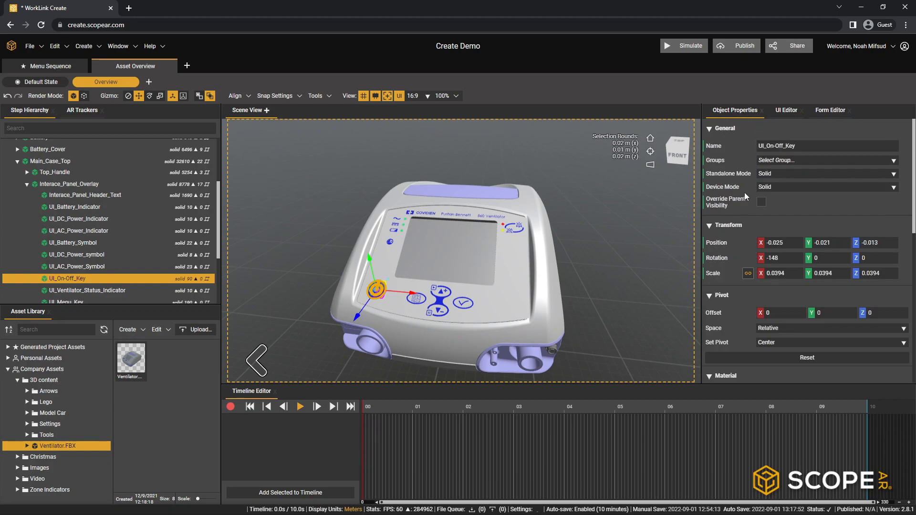
pyautogui.scroll(-3, 744, 194)
pyautogui.scroll(-1, 734, 178)
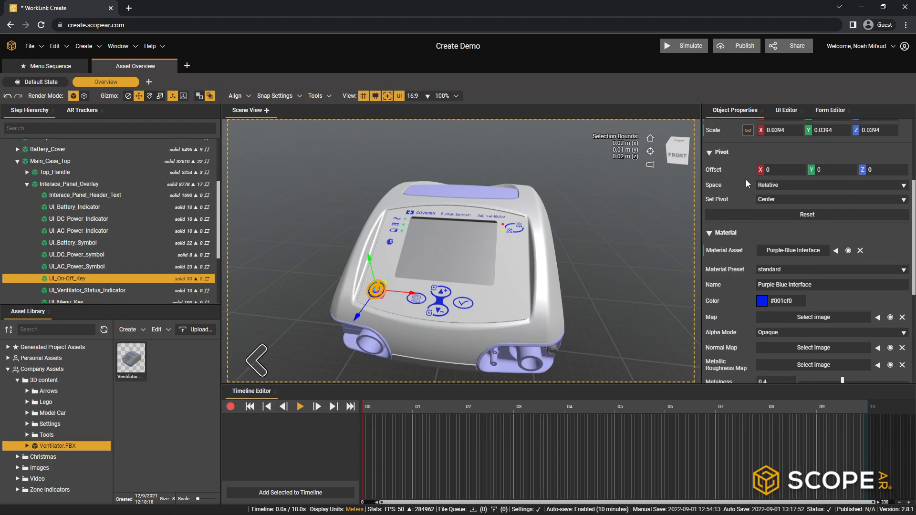
pyautogui.scroll(-3, 770, 226)
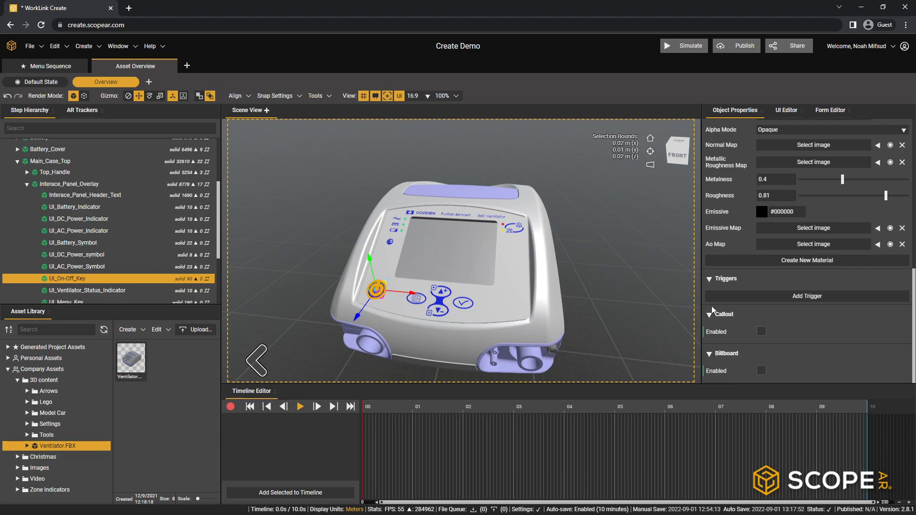
pyautogui.click(760, 332)
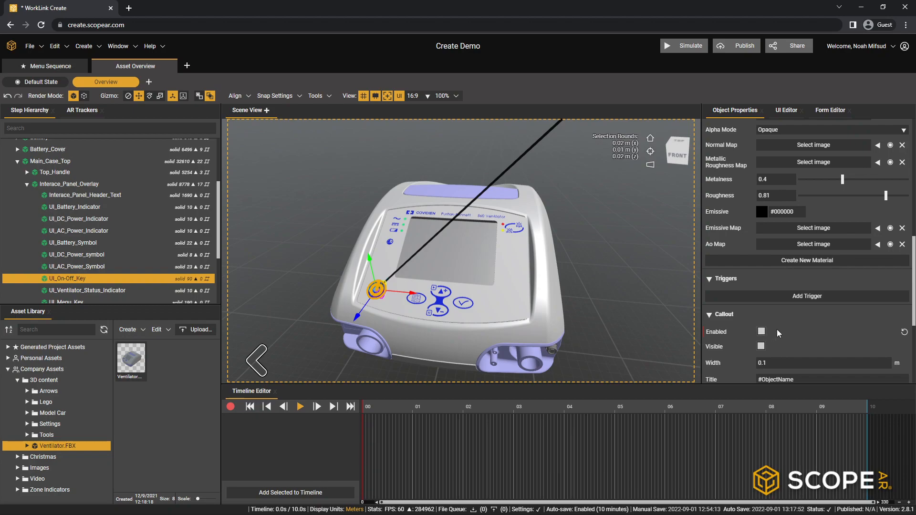
# - Replace the on/off key callout's default #ObjectName title with "On Off Key"
pyautogui.scroll(-10, 548, 283)
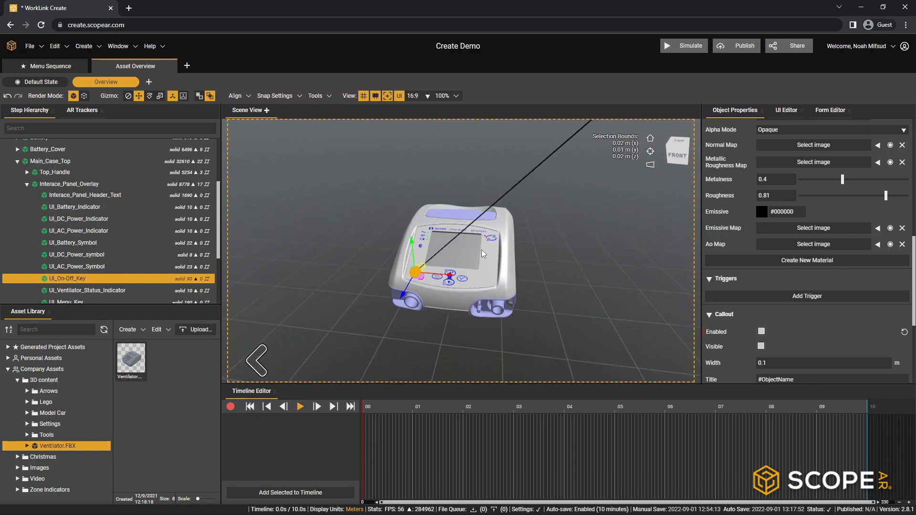
pyautogui.scroll(-2, 482, 250)
pyautogui.moveTo(525, 230); pyautogui.dragTo(499, 263, button='middle')
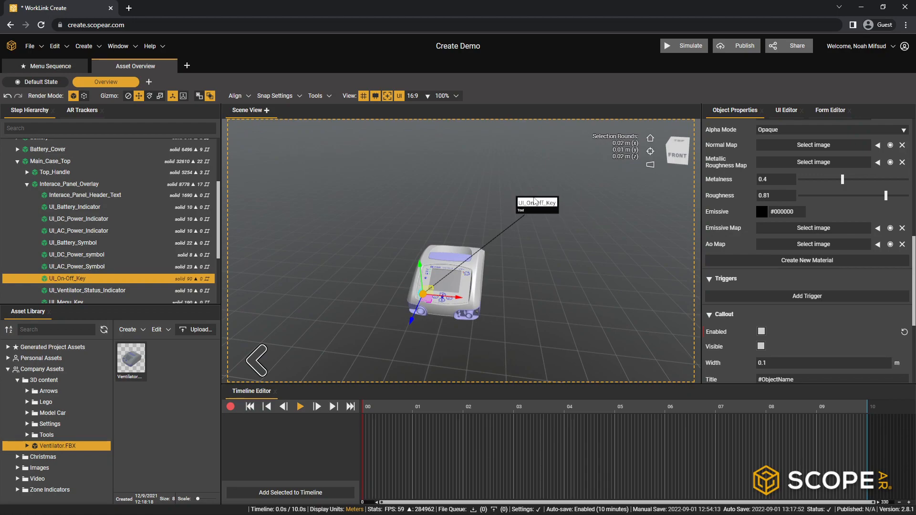
pyautogui.scroll(3, 424, 296)
pyautogui.moveTo(422, 296); pyautogui.dragTo(563, 187, button='middle')
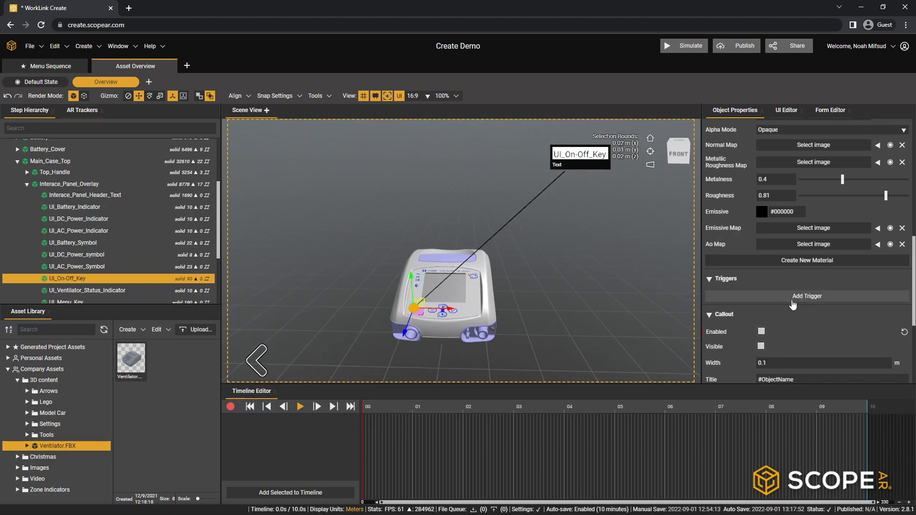
pyautogui.scroll(-1, 792, 303)
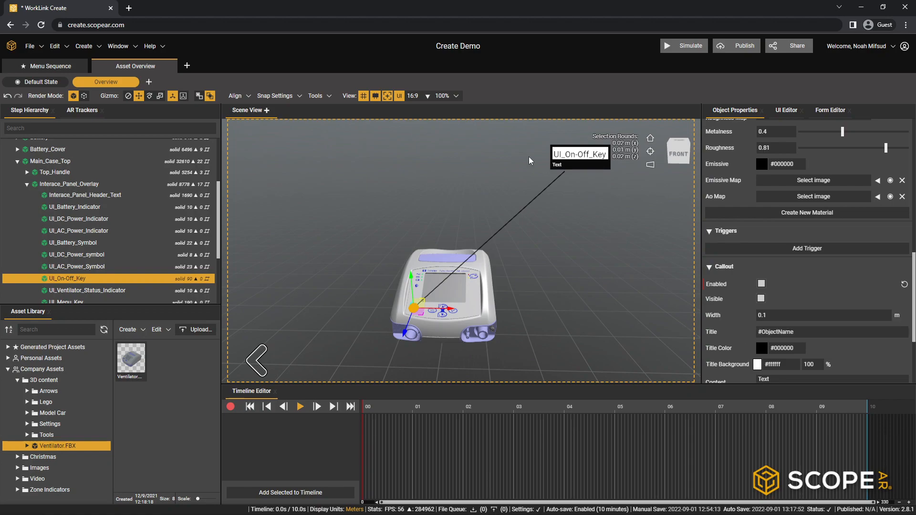
pyautogui.click(802, 332)
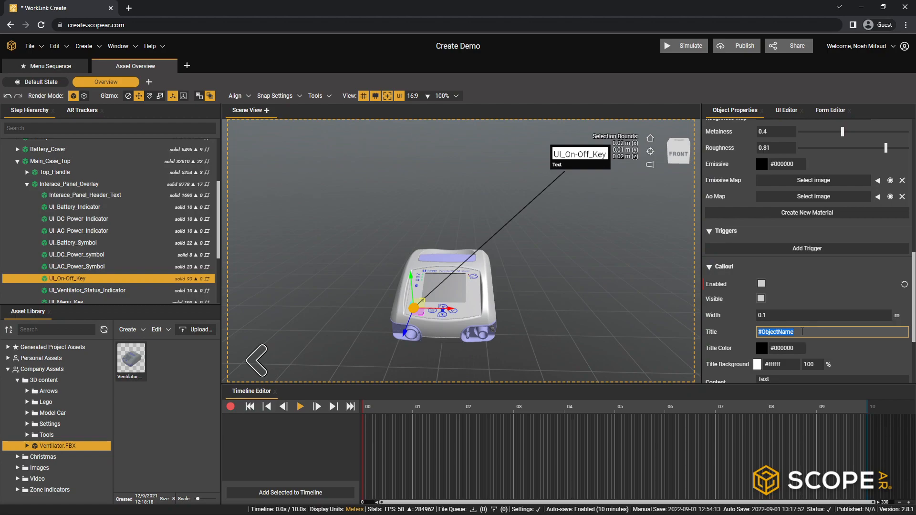
pyautogui.write('On Off Key')
# - Delete the placeholder content text from the on/off key callout
pyautogui.scroll(-2, 802, 332)
pyautogui.click(785, 287)
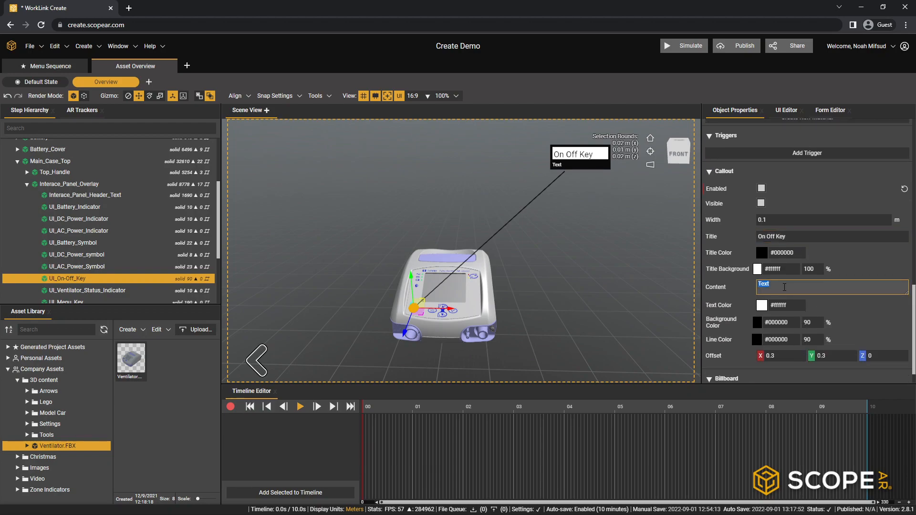
pyautogui.press('BackSpace')
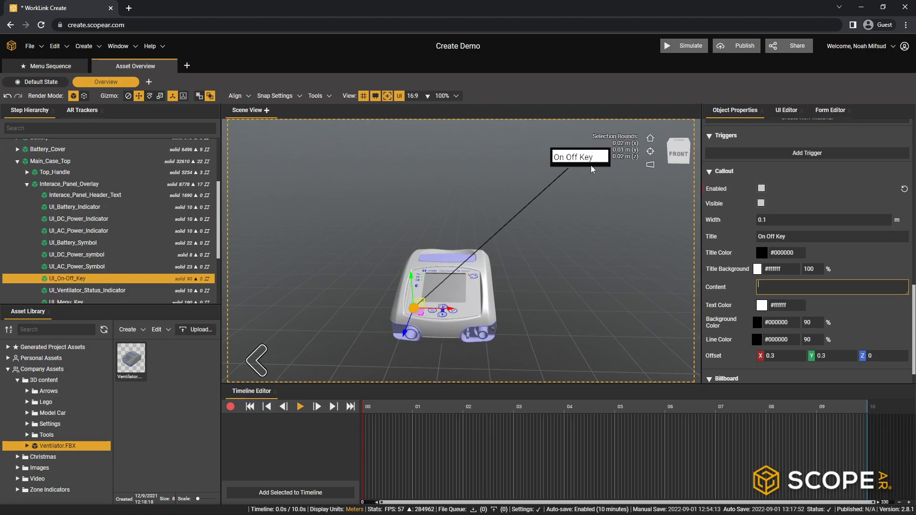
# - Put a slash between the first two words of the callout title so it reads "On/Off Key"
pyautogui.click(768, 241)
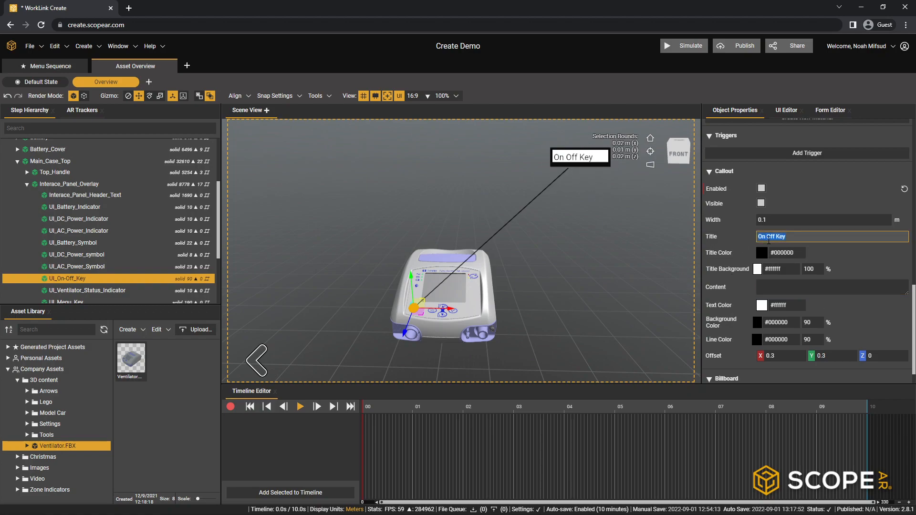
pyautogui.click(765, 241)
pyautogui.press('Delete')
pyautogui.write('?')
pyautogui.press('BackSpace')
pyautogui.write('/')
pyautogui.click(845, 248)
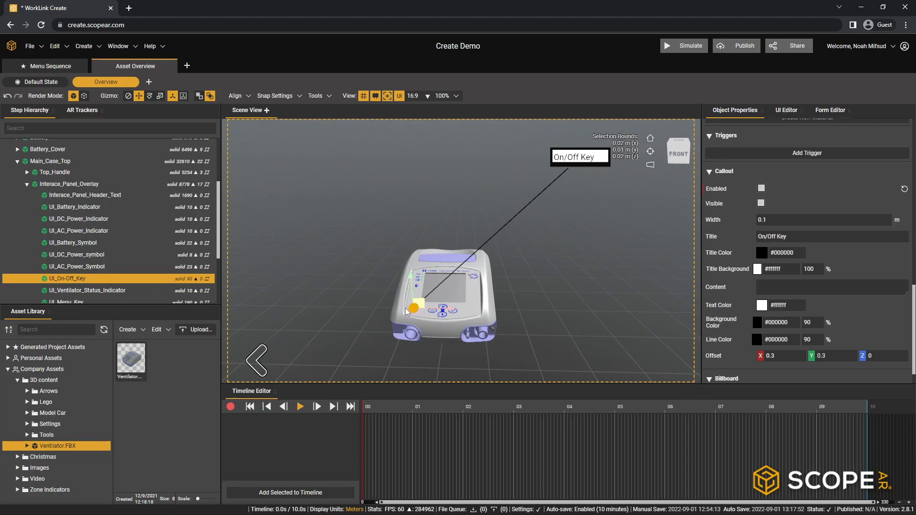
# - Set the On/Off Key callout's offset to X -.1 and Y 0.2
pyautogui.scroll(-1, 860, 329)
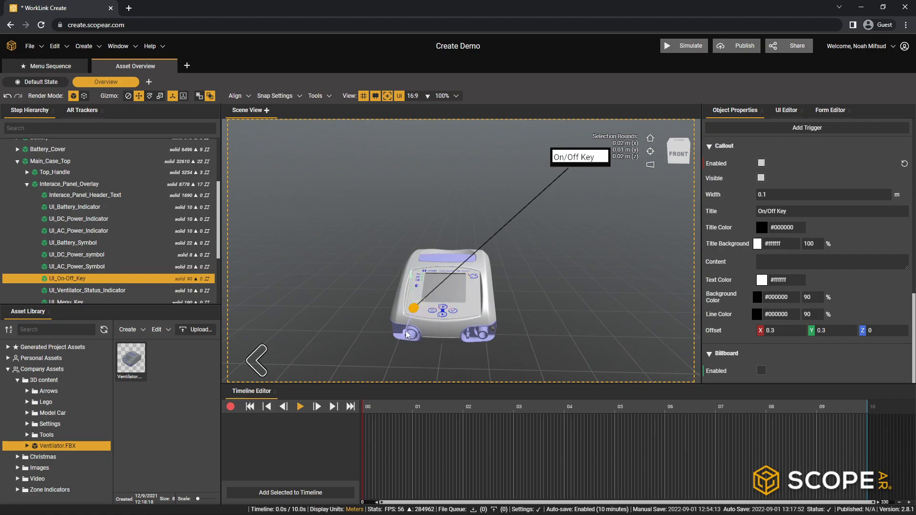
pyautogui.click(784, 330)
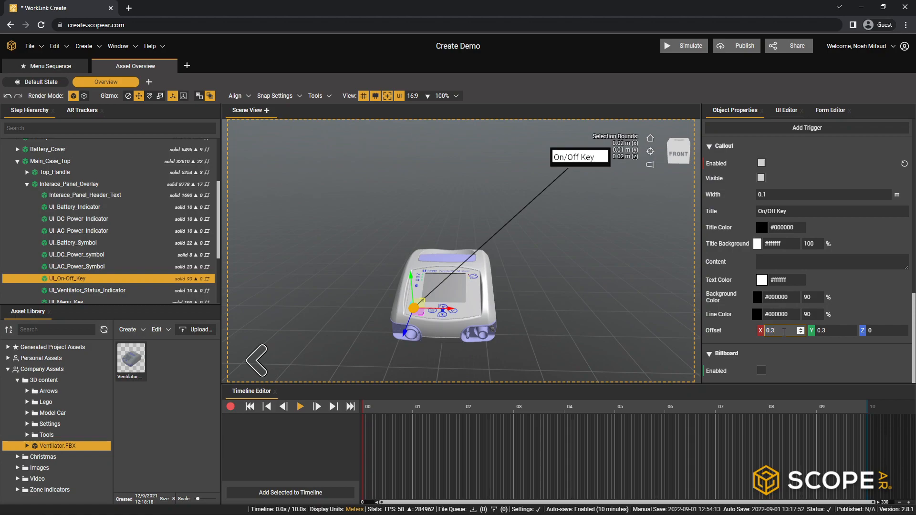
pyautogui.press('BackSpace')
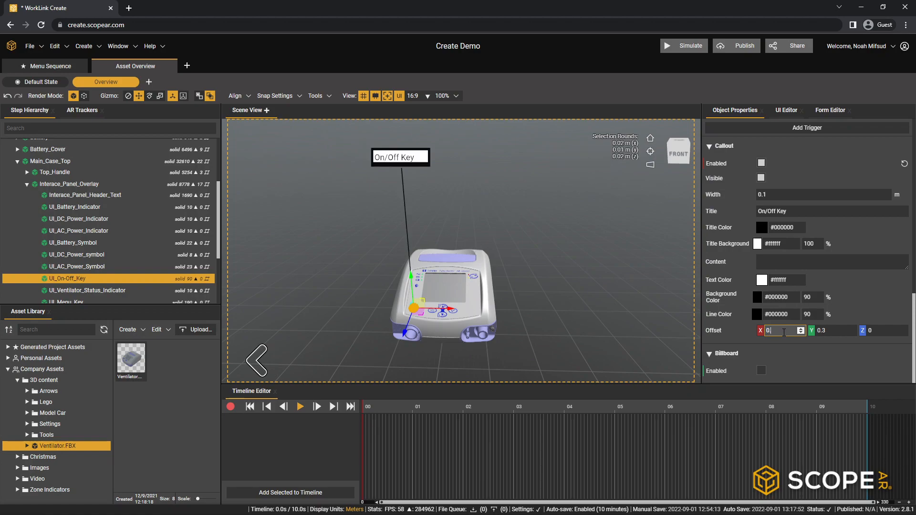
pyautogui.write('-.1')
pyautogui.click(834, 331)
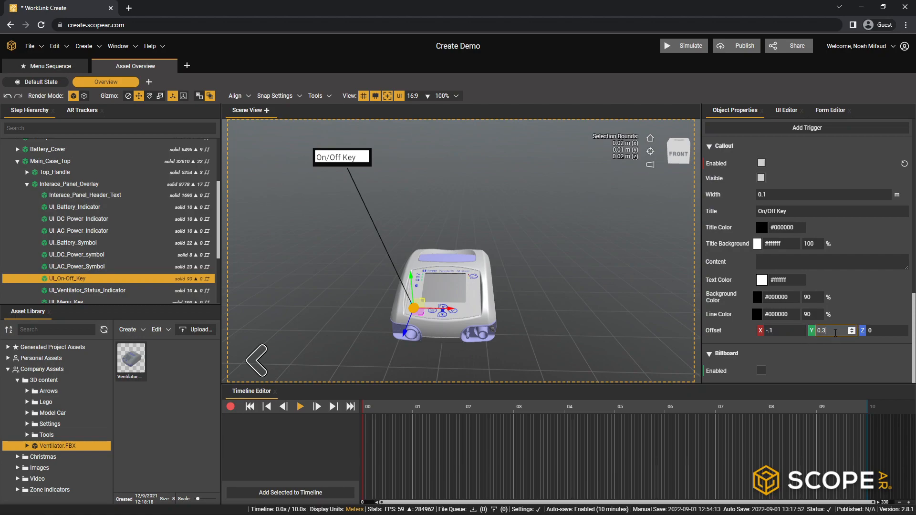
pyautogui.press('BackSpace')
pyautogui.write('2')
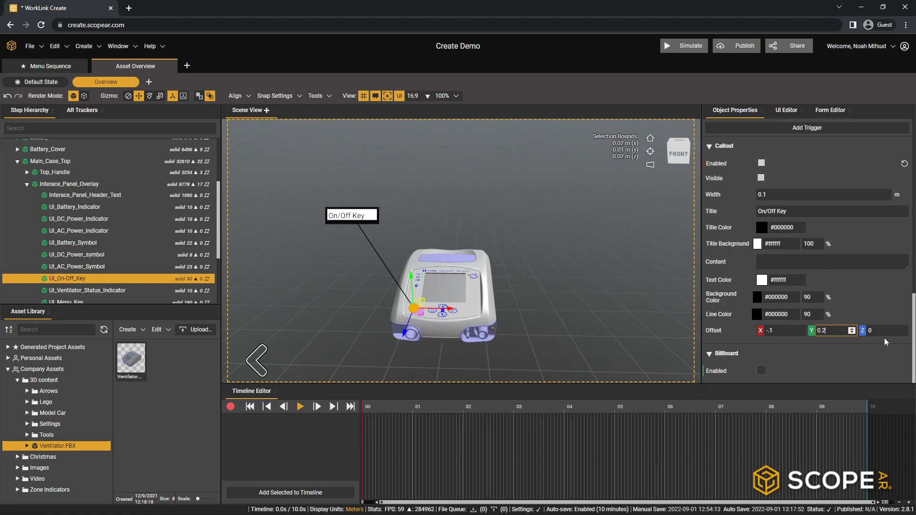
pyautogui.scroll(2, 412, 318)
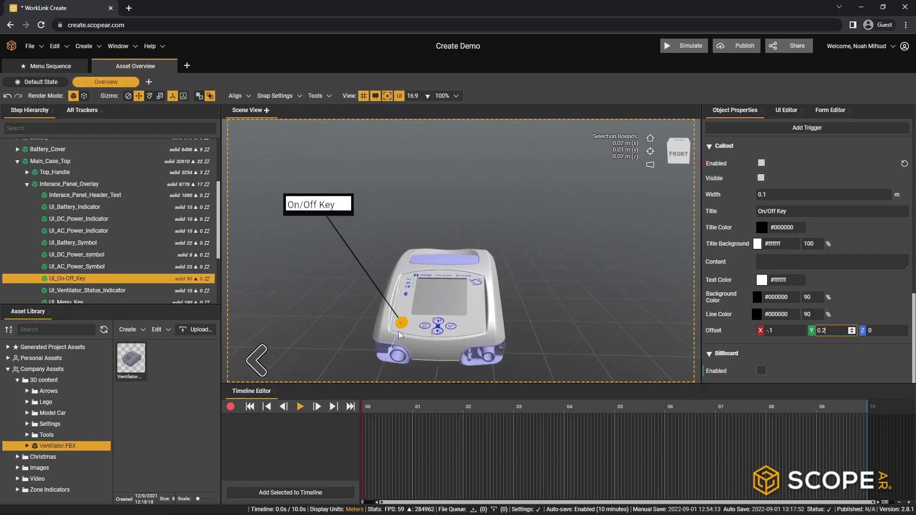
pyautogui.scroll(-1, 274, 236)
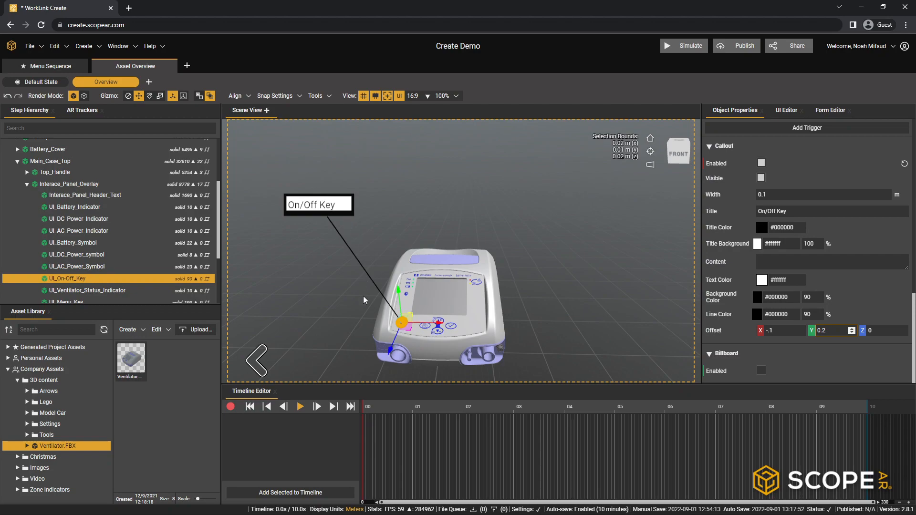
pyautogui.moveTo(505, 288)
pyautogui.mouseDown()
pyautogui.moveTo(446, 287)
pyautogui.moveTo(522, 288)
pyautogui.mouseUp()
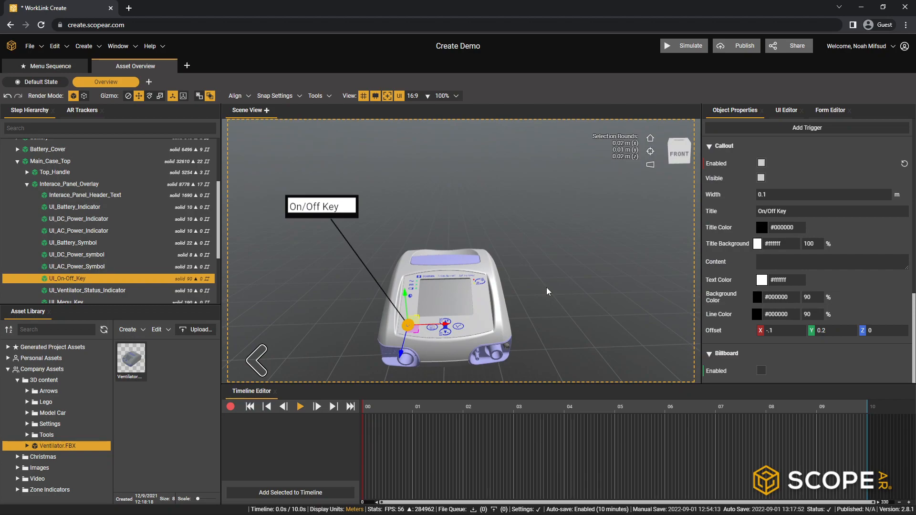
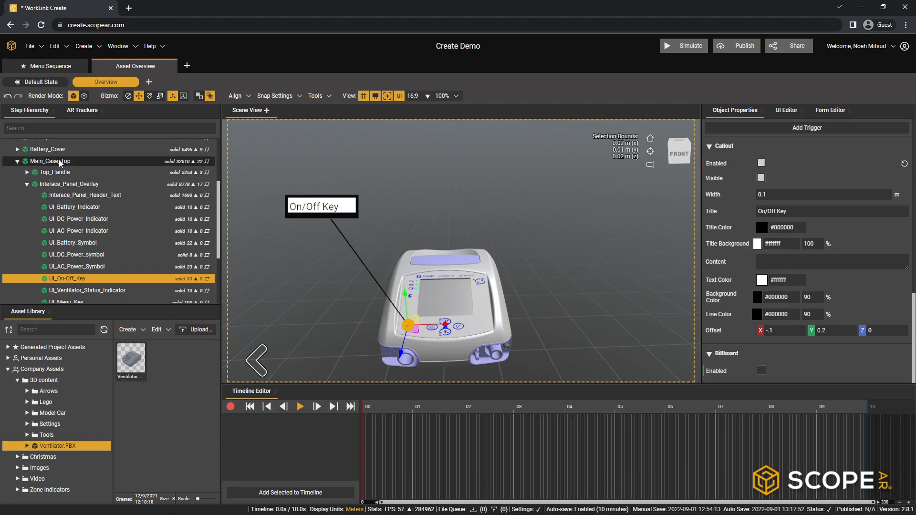
pyautogui.scroll(4, 65, 171)
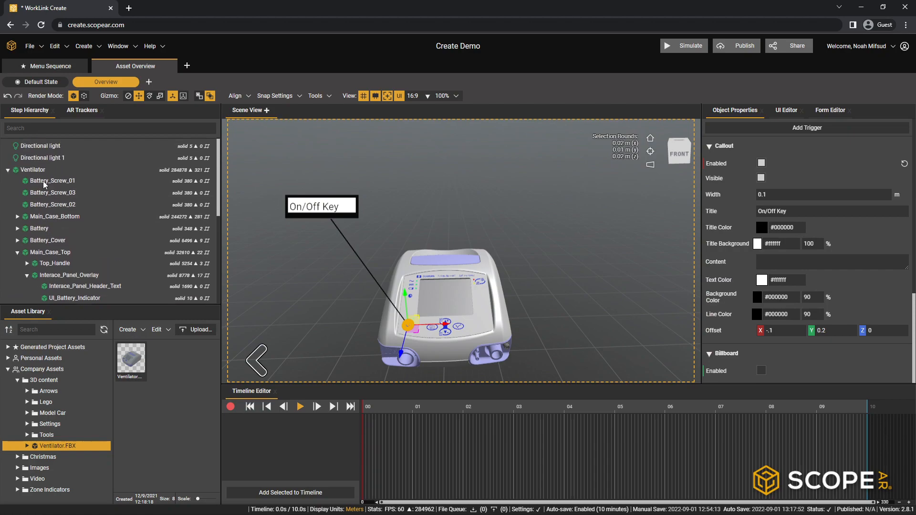
pyautogui.click(42, 170)
pyautogui.moveTo(597, 328)
pyautogui.mouseDown(button='middle')
pyautogui.moveTo(555, 344)
pyautogui.moveTo(446, 355)
pyautogui.moveTo(440, 336)
pyautogui.moveTo(477, 272)
pyautogui.moveTo(466, 284)
pyautogui.moveTo(523, 333)
pyautogui.moveTo(589, 320)
pyautogui.mouseUp(button='middle')
pyautogui.click(762, 331)
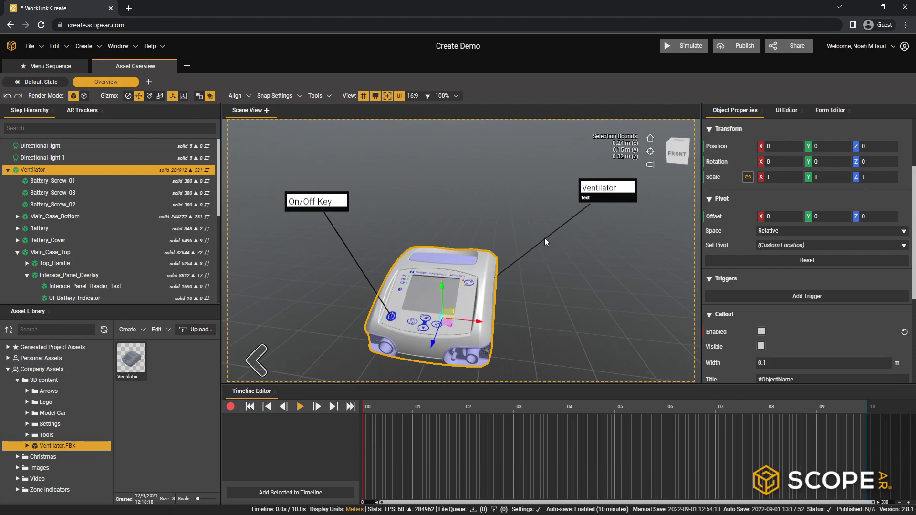
pyautogui.click(762, 331)
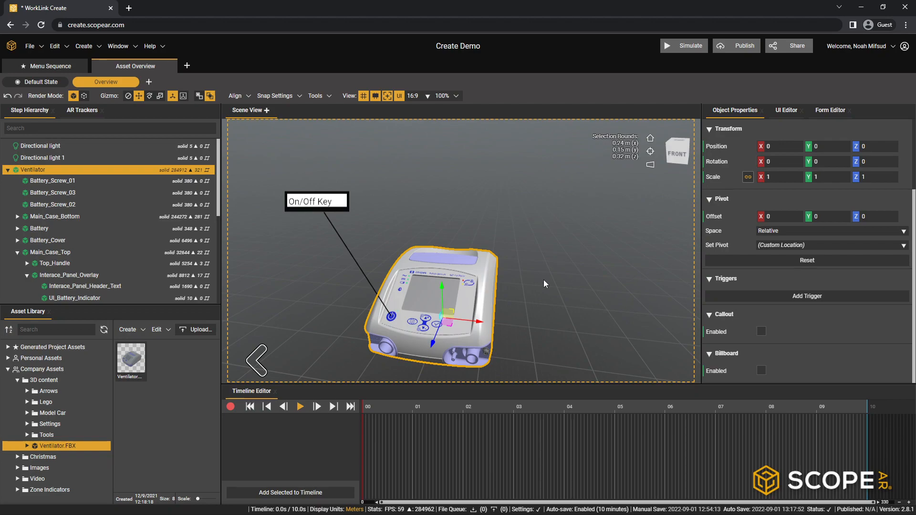
# - Collapse the Ventilator's part list and create an empty object in the scene
pyautogui.click(8, 171)
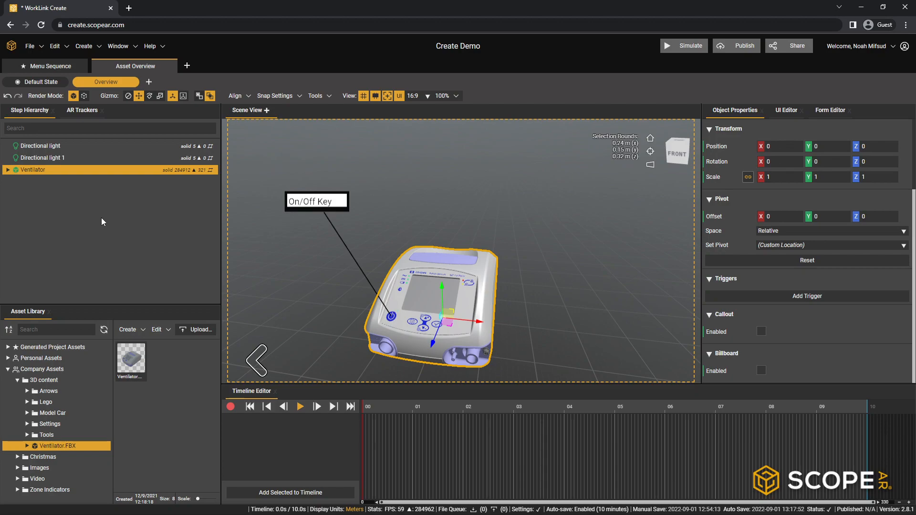
pyautogui.click(102, 220)
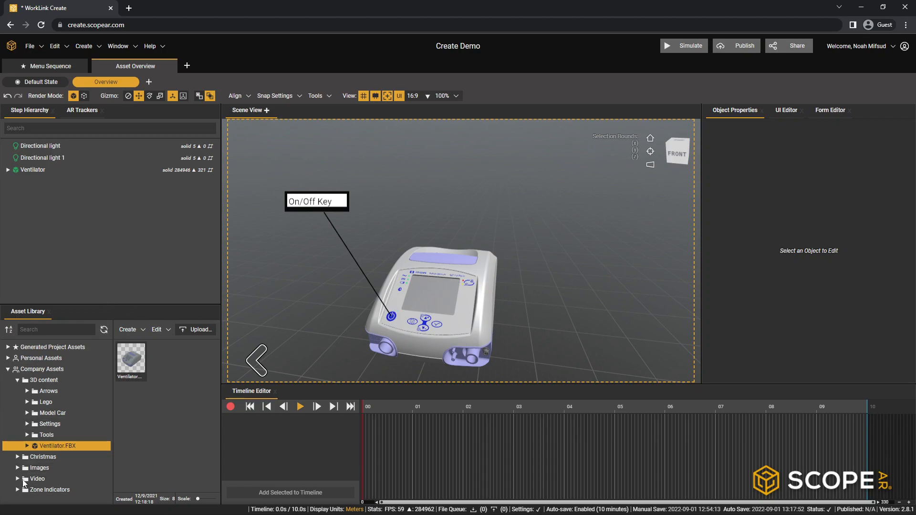
pyautogui.click(100, 51)
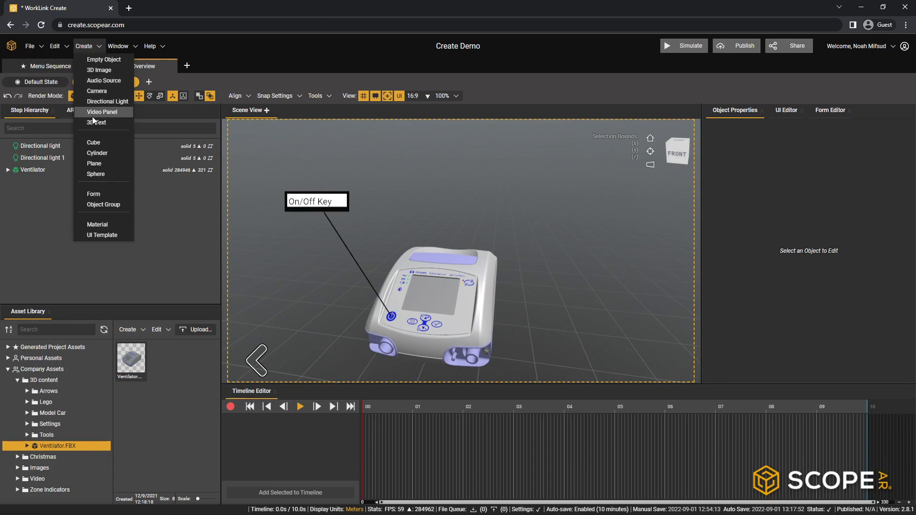
pyautogui.click(112, 60)
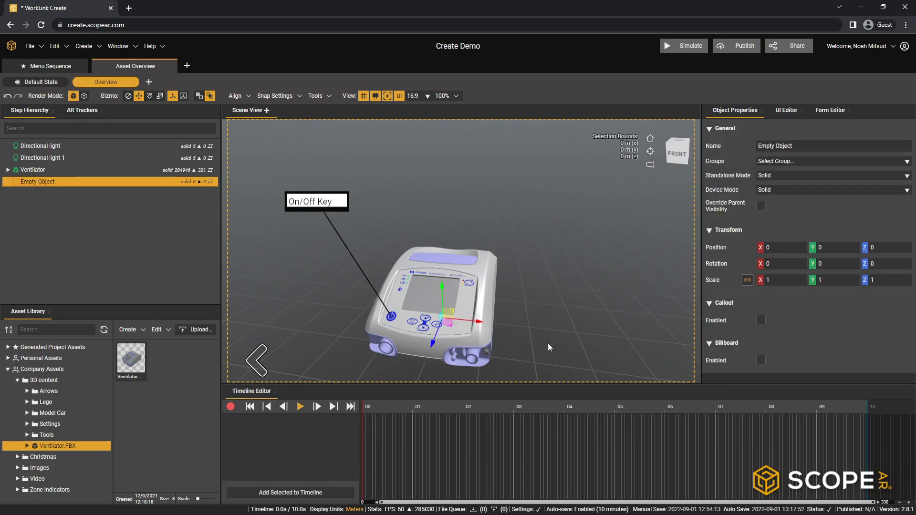
# - Enable a callout on the Empty Object
pyautogui.moveTo(496, 333); pyautogui.dragTo(416, 269, button='right')
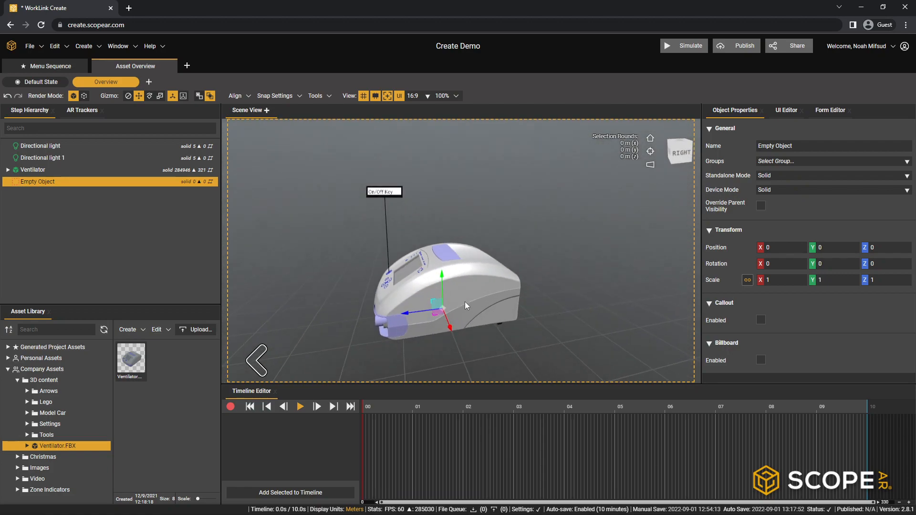
pyautogui.moveTo(465, 305); pyautogui.dragTo(448, 304, button='right')
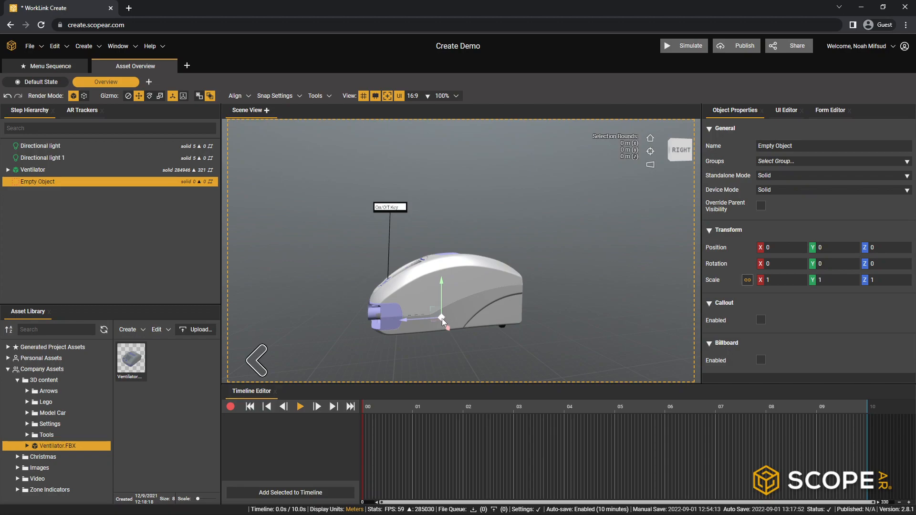
pyautogui.moveTo(424, 269); pyautogui.dragTo(553, 312, button='right')
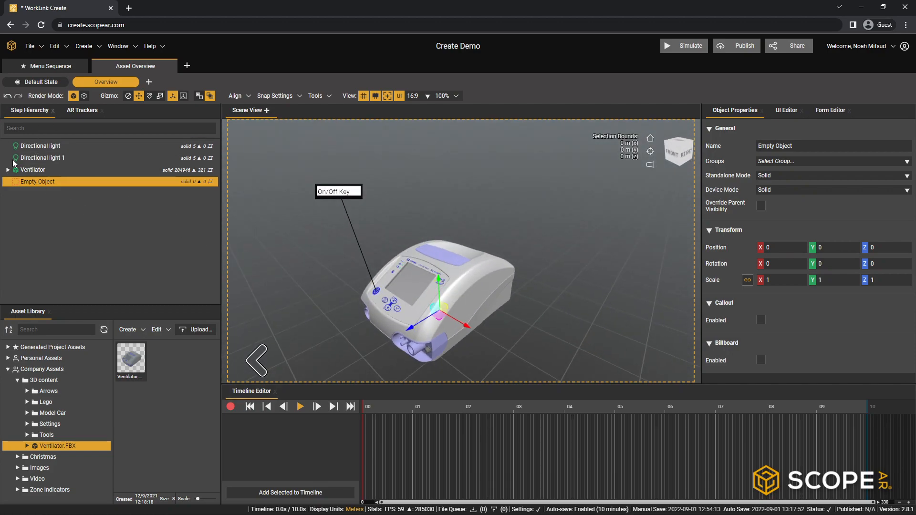
pyautogui.click(19, 196)
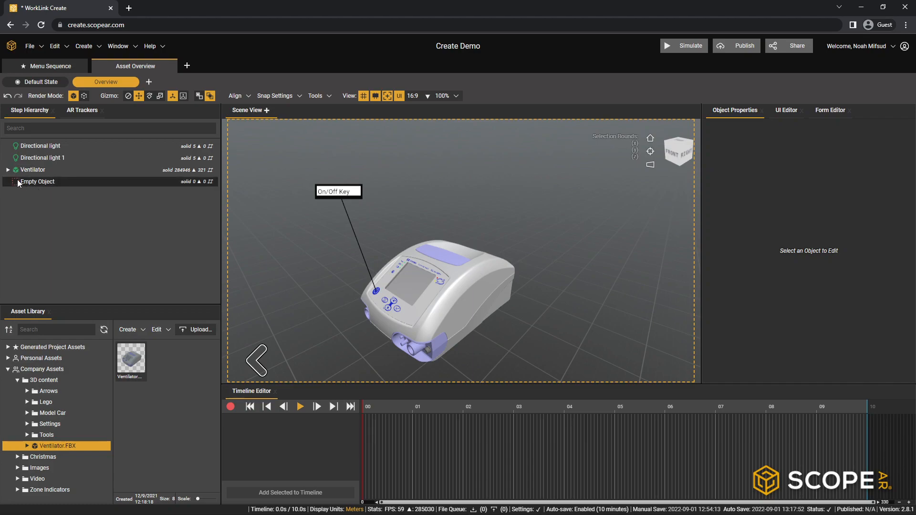
pyautogui.click(37, 184)
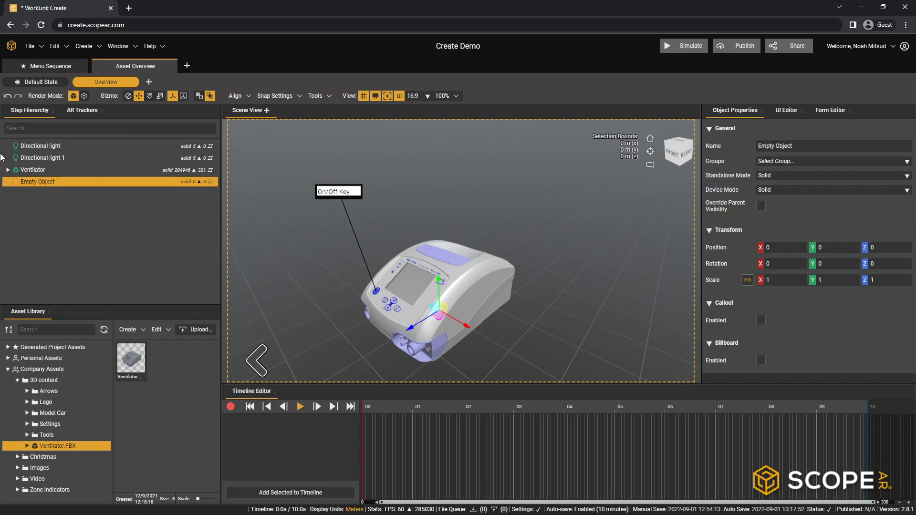
pyautogui.moveTo(580, 284); pyautogui.dragTo(536, 275, button='middle')
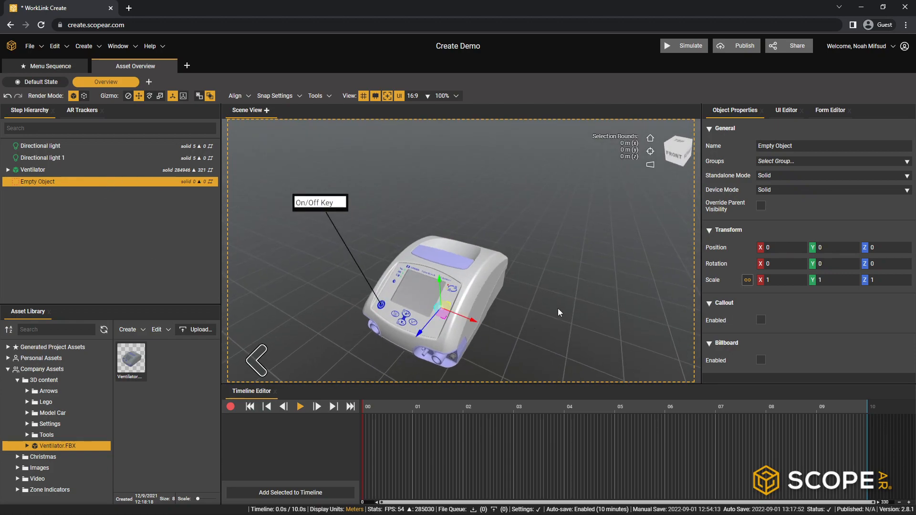
pyautogui.click(761, 319)
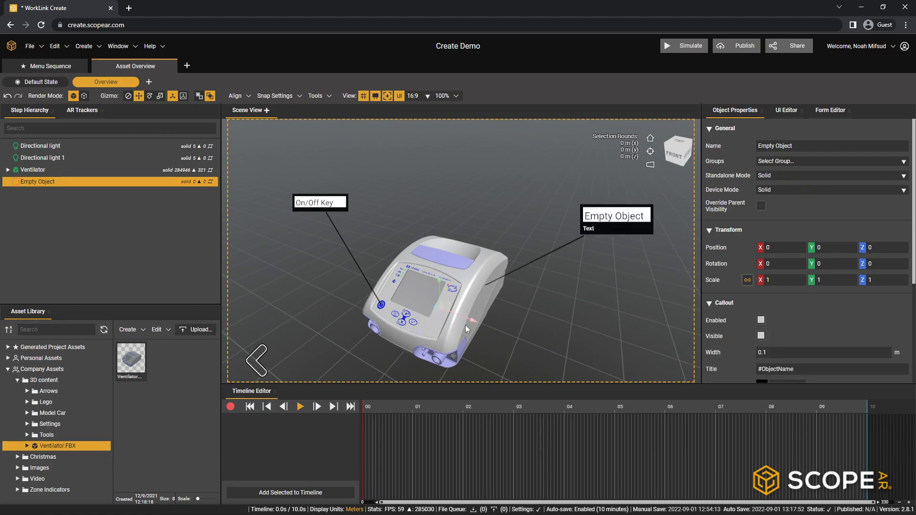
# - Move the Empty Object onto the ventilator's screen, to about X 0.004, Y 0.108, Z 0.078
pyautogui.moveTo(525, 341); pyautogui.dragTo(545, 302, button='right')
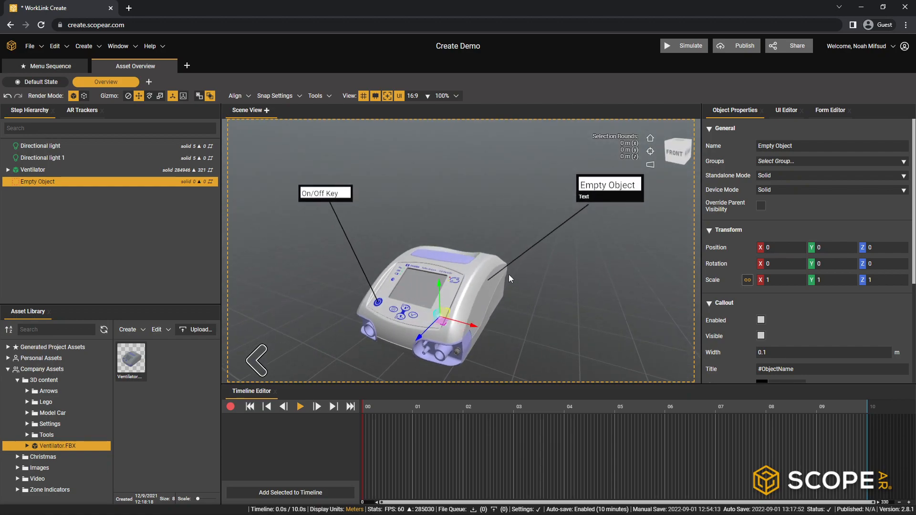
pyautogui.moveTo(437, 282); pyautogui.dragTo(446, 194)
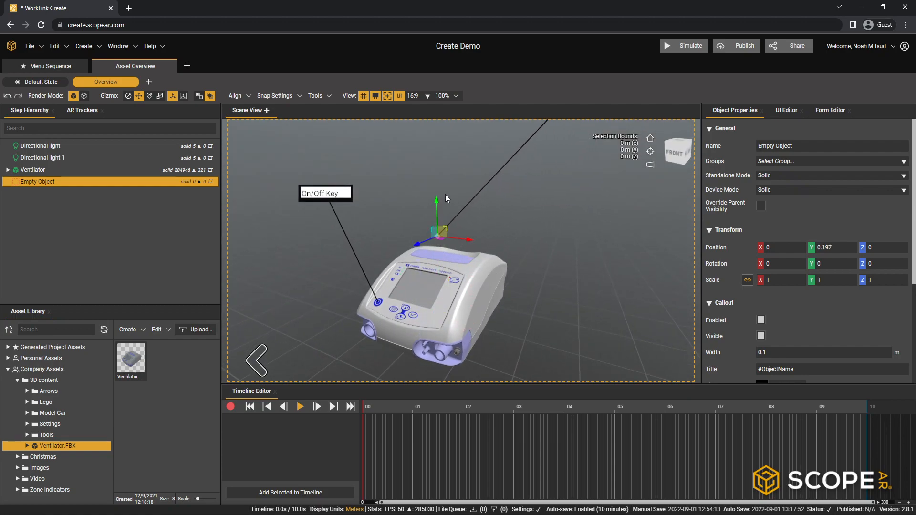
pyautogui.moveTo(420, 243); pyautogui.dragTo(460, 285)
pyautogui.moveTo(461, 286); pyautogui.dragTo(456, 316, button='middle')
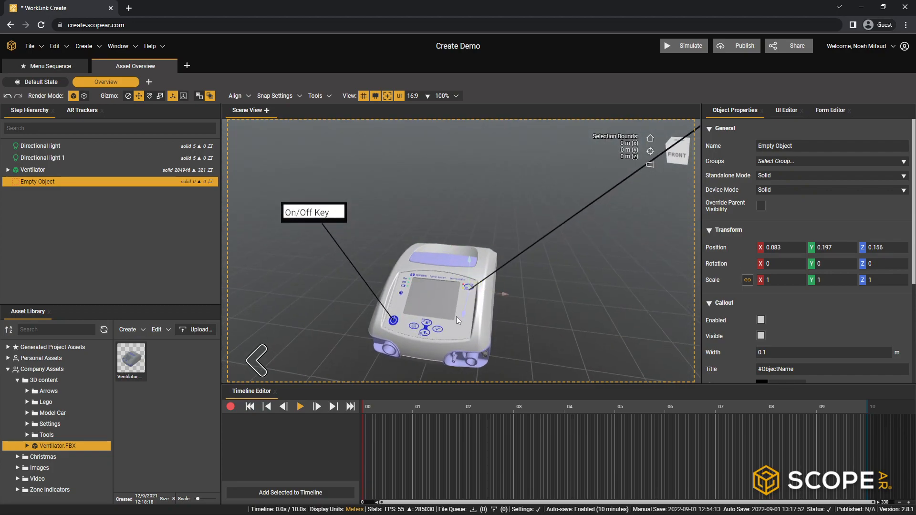
pyautogui.moveTo(514, 323); pyautogui.dragTo(541, 308, button='middle')
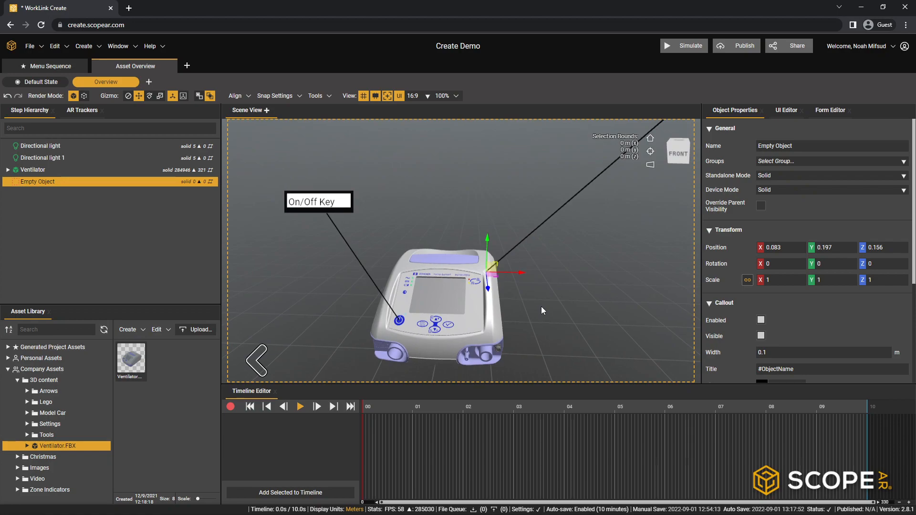
pyautogui.moveTo(487, 287); pyautogui.dragTo(489, 260)
pyautogui.moveTo(491, 260); pyautogui.dragTo(333, 262, button='middle')
pyautogui.moveTo(402, 254); pyautogui.dragTo(385, 280)
pyautogui.moveTo(384, 281); pyautogui.dragTo(643, 256, button='middle')
pyautogui.moveTo(527, 248); pyautogui.dragTo(453, 239)
pyautogui.moveTo(429, 207); pyautogui.dragTo(439, 258)
pyautogui.moveTo(503, 290)
pyautogui.mouseDown(button='middle')
pyautogui.moveTo(273, 294)
pyautogui.moveTo(245, 274)
pyautogui.moveTo(259, 236)
pyautogui.moveTo(546, 283)
pyautogui.moveTo(486, 289)
pyautogui.mouseUp(button='middle')
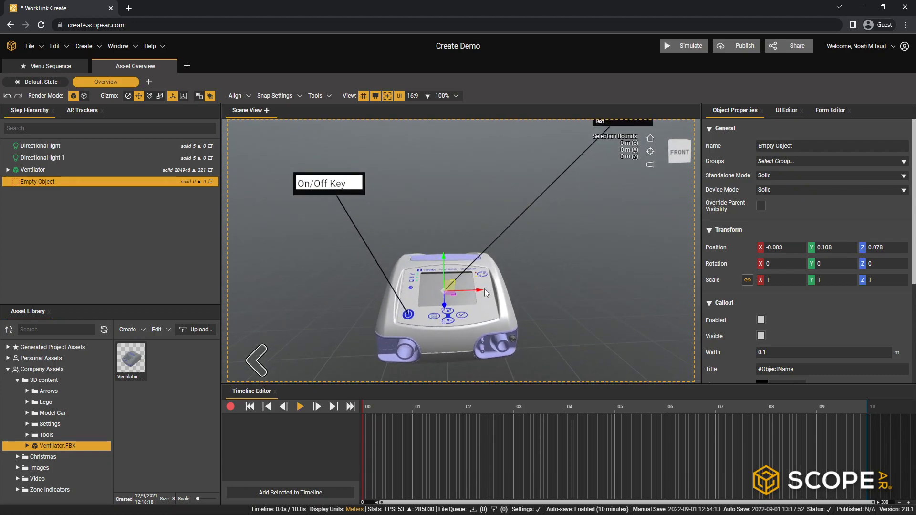
pyautogui.moveTo(477, 290); pyautogui.dragTo(483, 290)
pyautogui.moveTo(519, 299); pyautogui.dragTo(506, 327, button='middle')
# - Title the Empty Object's callout "Screen" and set its content to "Shows information"
pyautogui.scroll(-3, 827, 323)
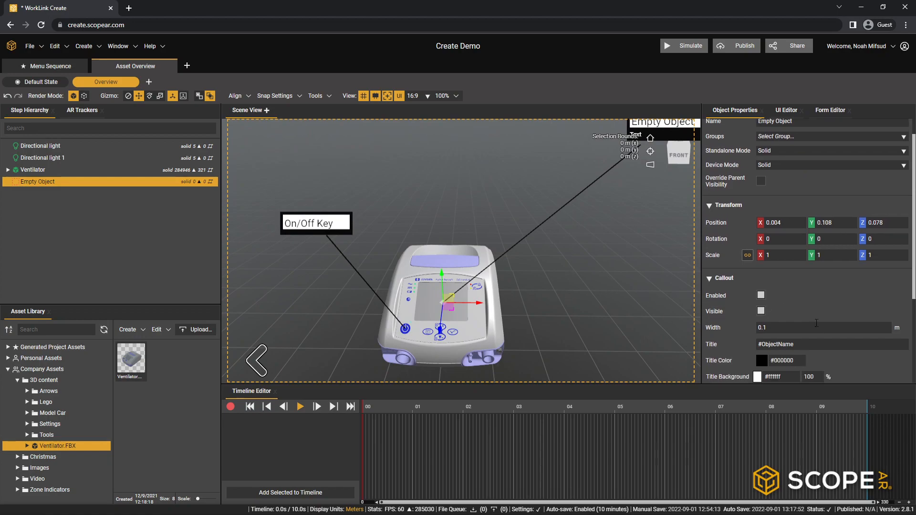
pyautogui.click(796, 226)
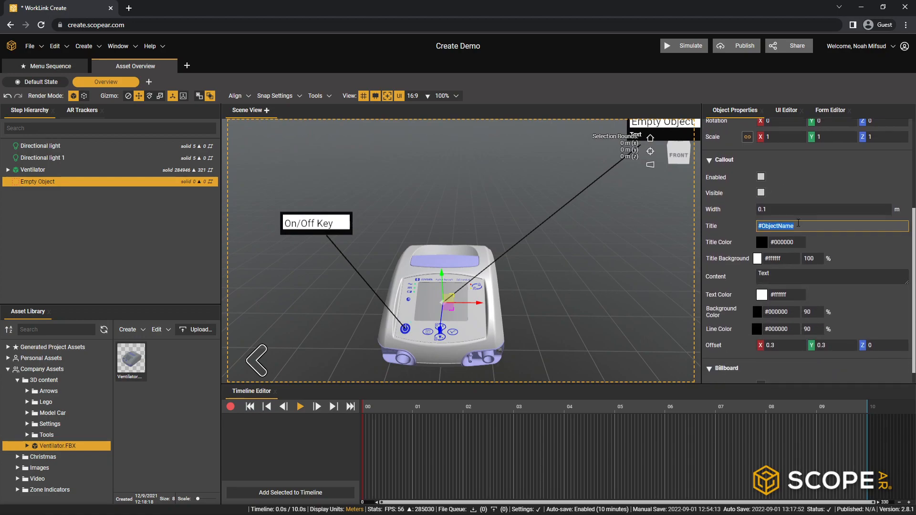
pyautogui.write('Sc')
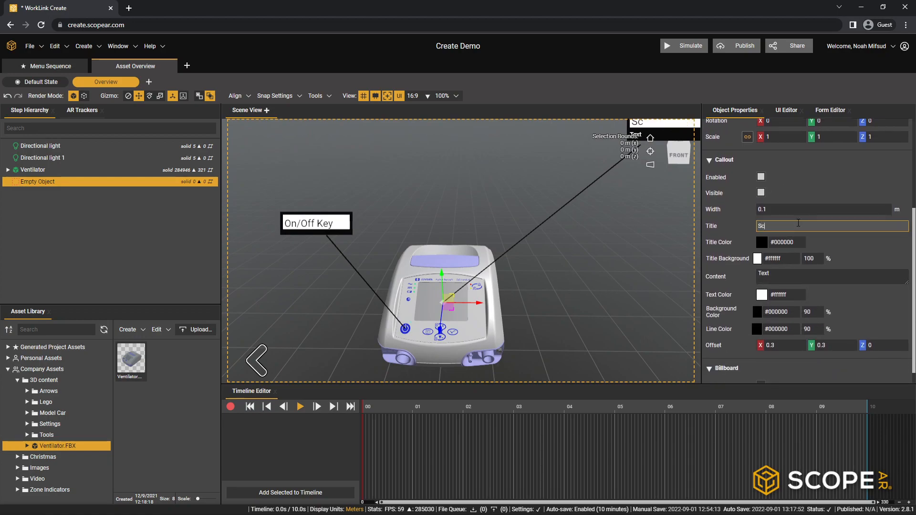
pyautogui.write('reen')
pyautogui.click(782, 275)
pyautogui.write('Shows information')
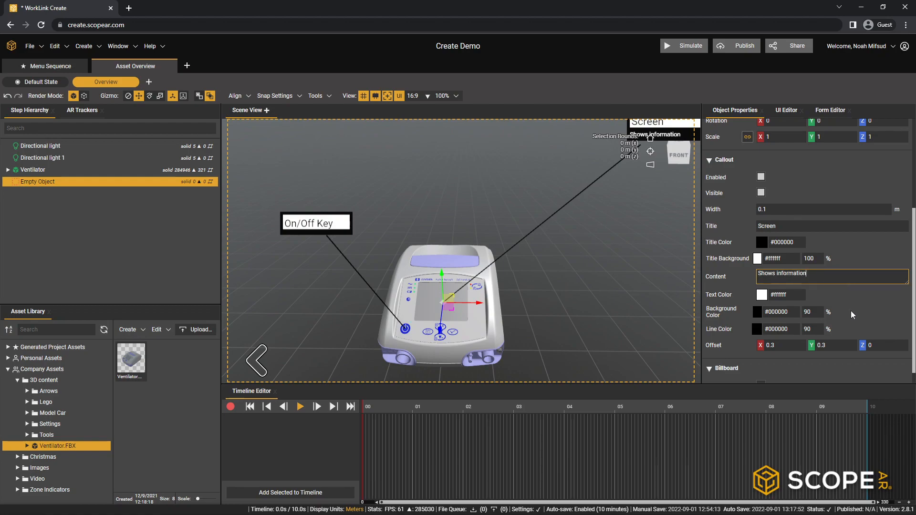
# - Set the Screen callout's offset to X 0.15 and Y .2
pyautogui.click(788, 347)
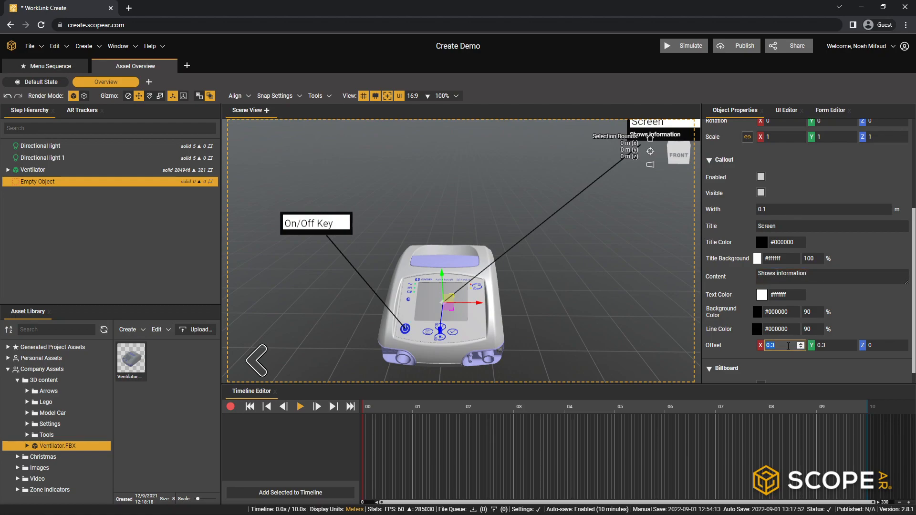
pyautogui.write('.2')
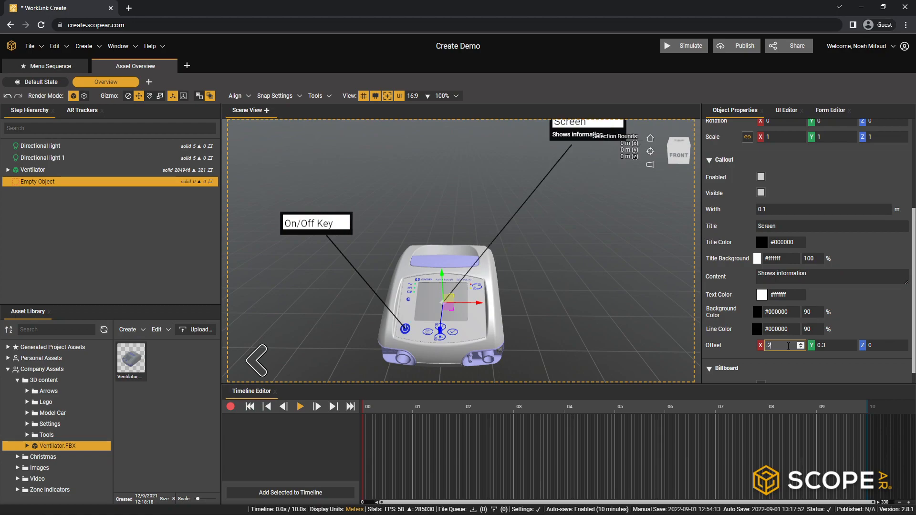
pyautogui.click(835, 345)
pyautogui.write('.2')
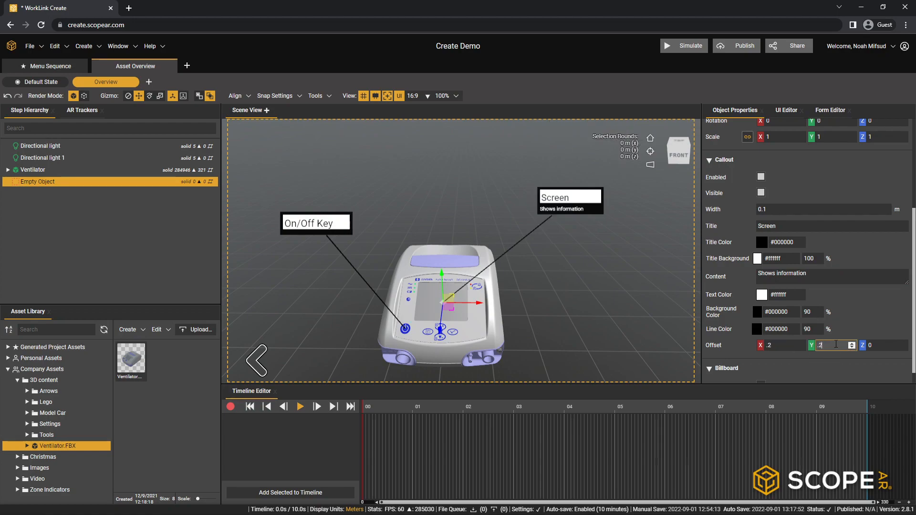
pyautogui.click(784, 345)
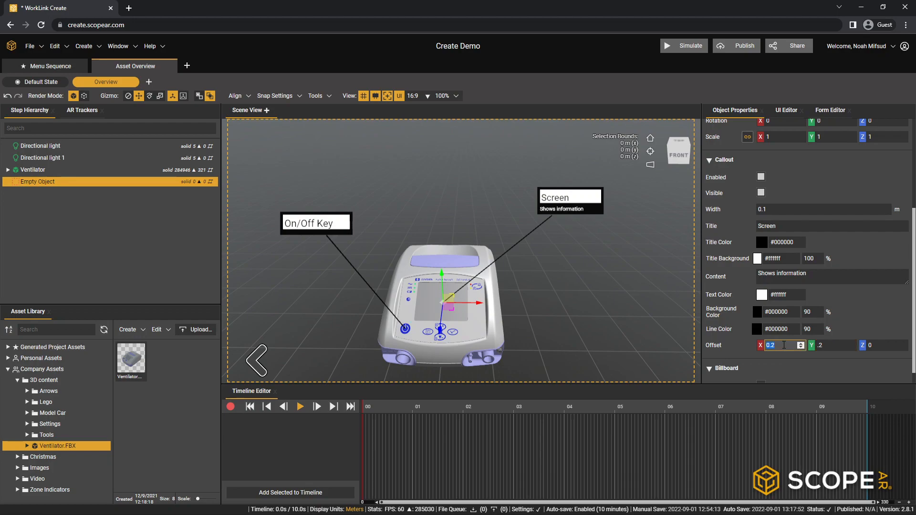
pyautogui.write('0.15')
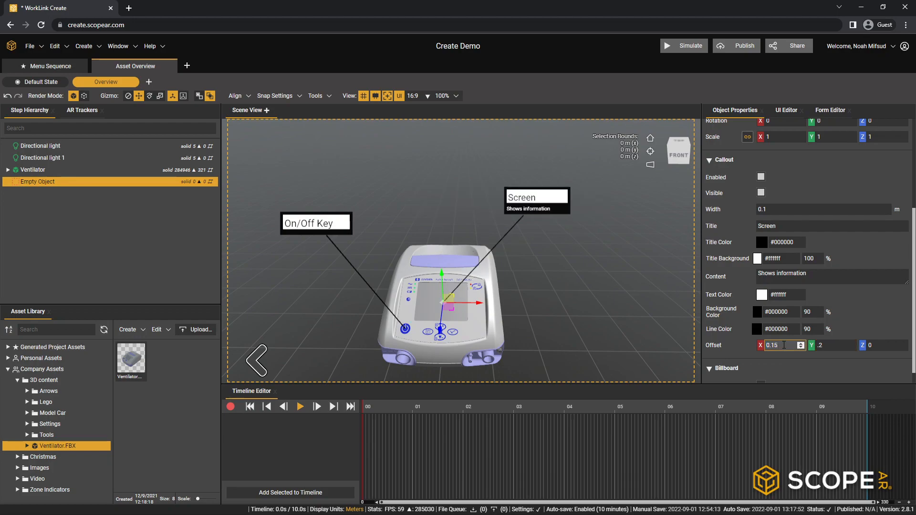
# - Collapse the Ventilator's part list and duplicate the Empty Object that carries the Screen callout
pyautogui.moveTo(568, 335); pyautogui.dragTo(373, 259)
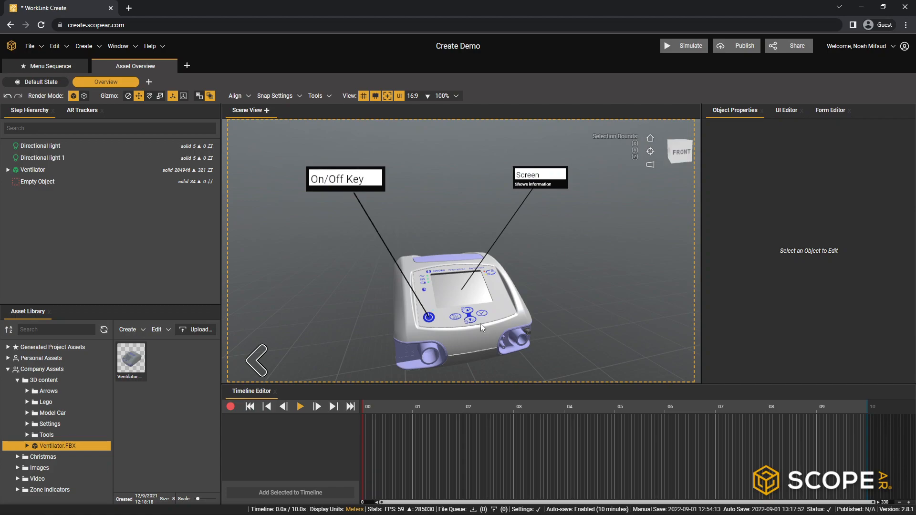
pyautogui.moveTo(546, 258); pyautogui.dragTo(440, 313, button='middle')
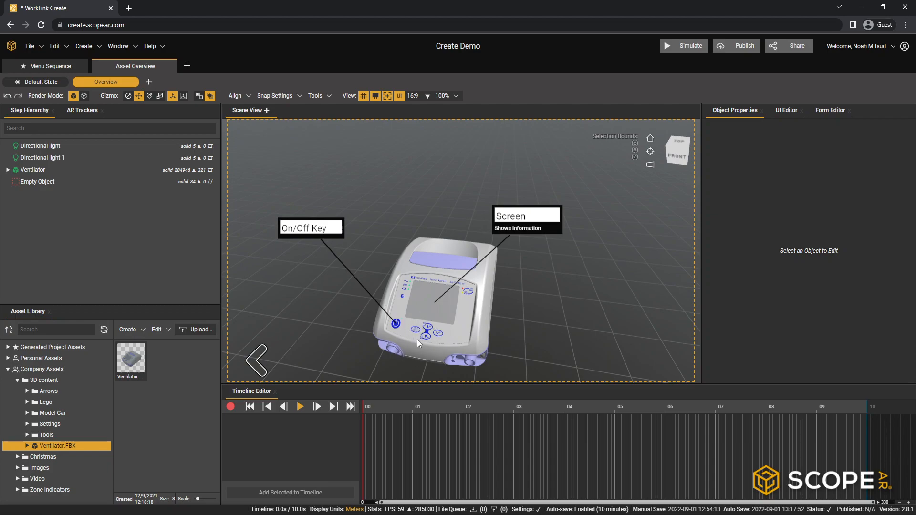
pyautogui.moveTo(398, 348); pyautogui.dragTo(436, 267, button='middle')
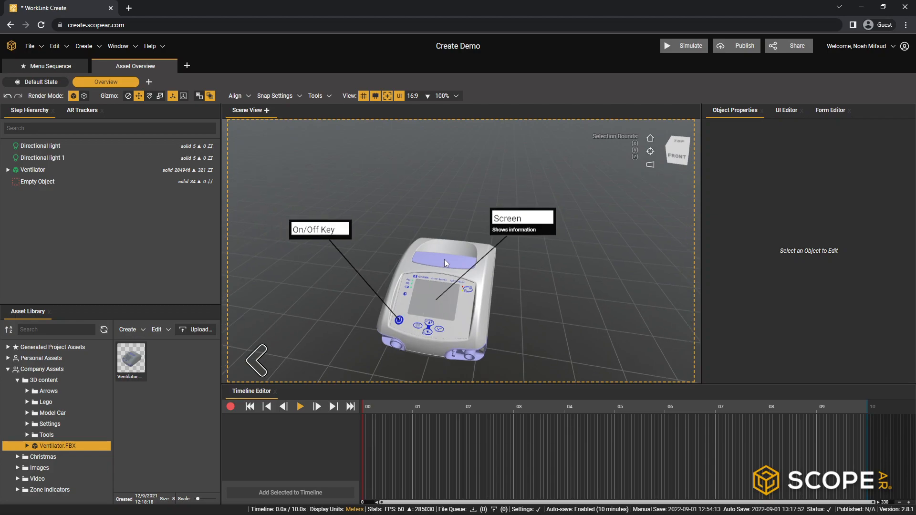
pyautogui.click(445, 259)
pyautogui.click(502, 324)
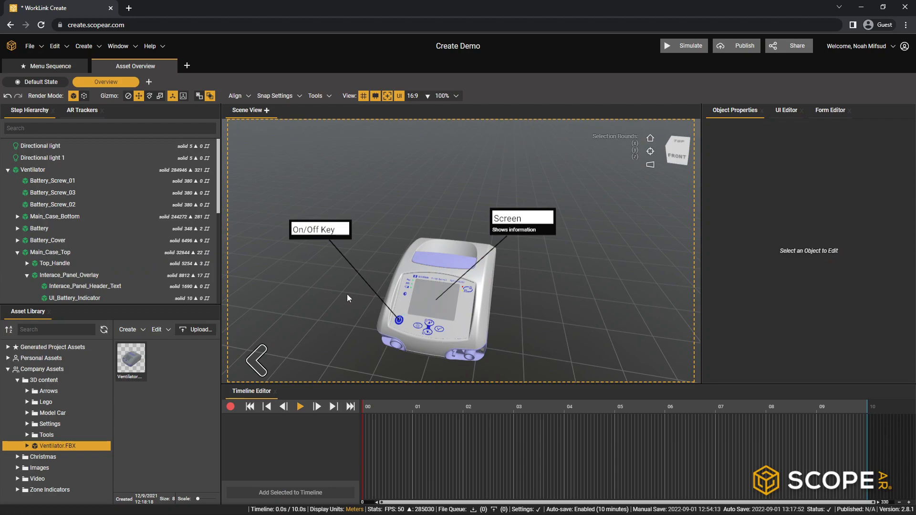
pyautogui.click(7, 170)
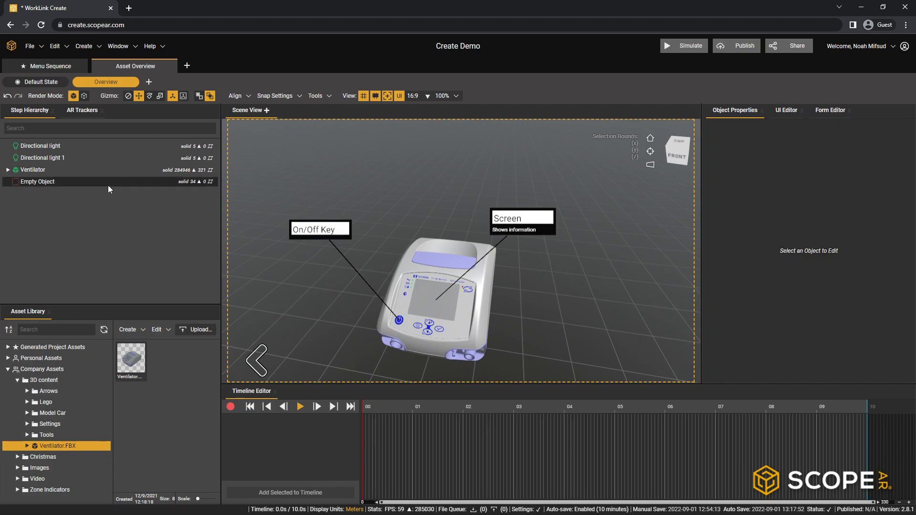
pyautogui.rightClick(62, 183)
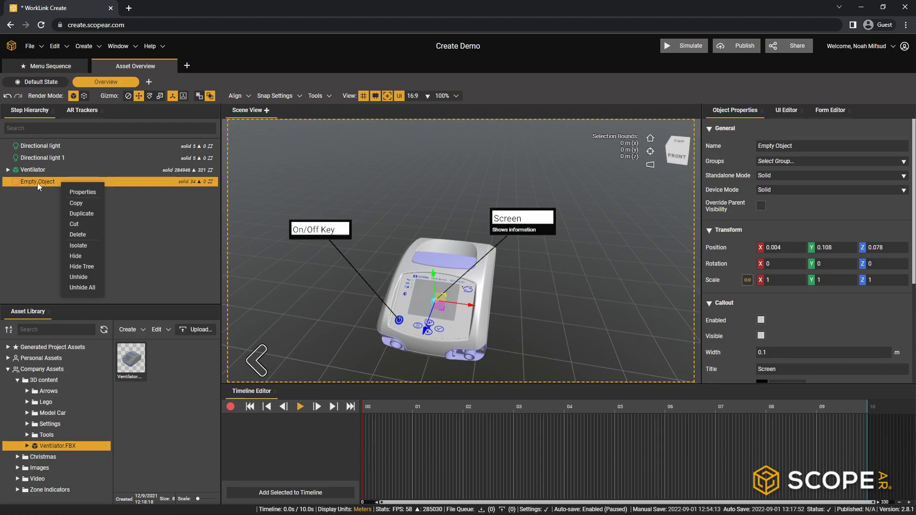
pyautogui.click(88, 214)
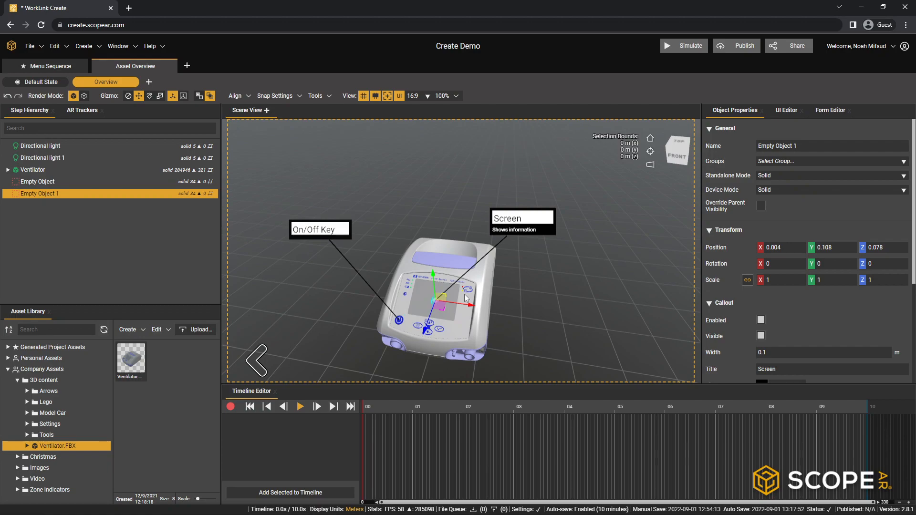
# - Try the duplicated Screen callout object at about Y 0.239, Z -0.006 above the ventilator, and delete it
pyautogui.moveTo(438, 285); pyautogui.dragTo(434, 221)
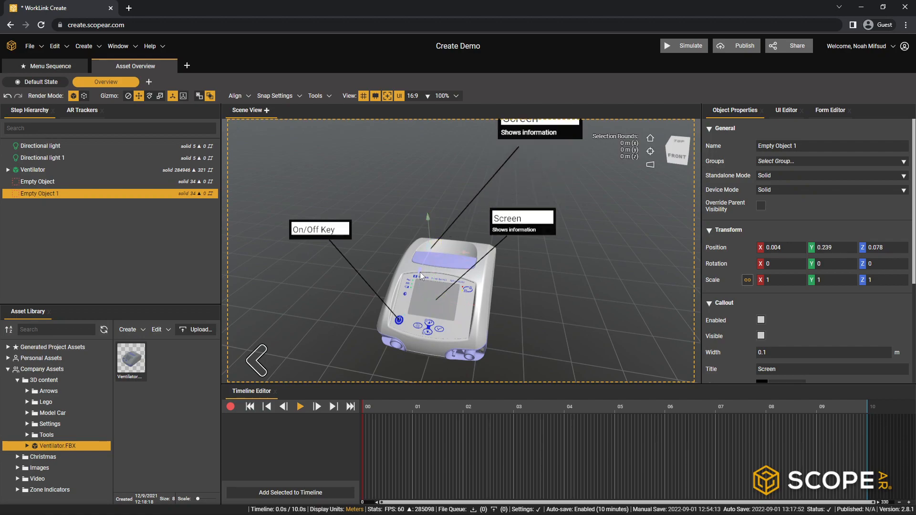
pyautogui.moveTo(493, 258); pyautogui.dragTo(486, 288, button='right')
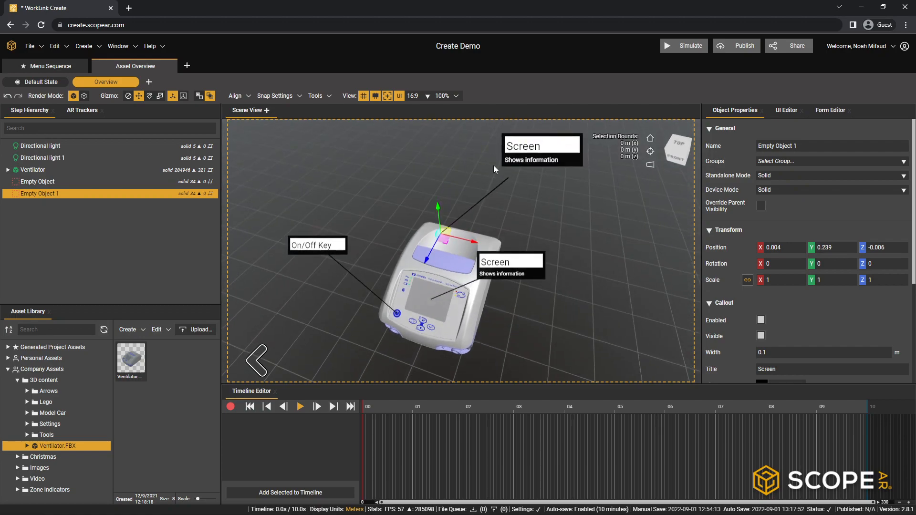
pyautogui.scroll(-3, 840, 304)
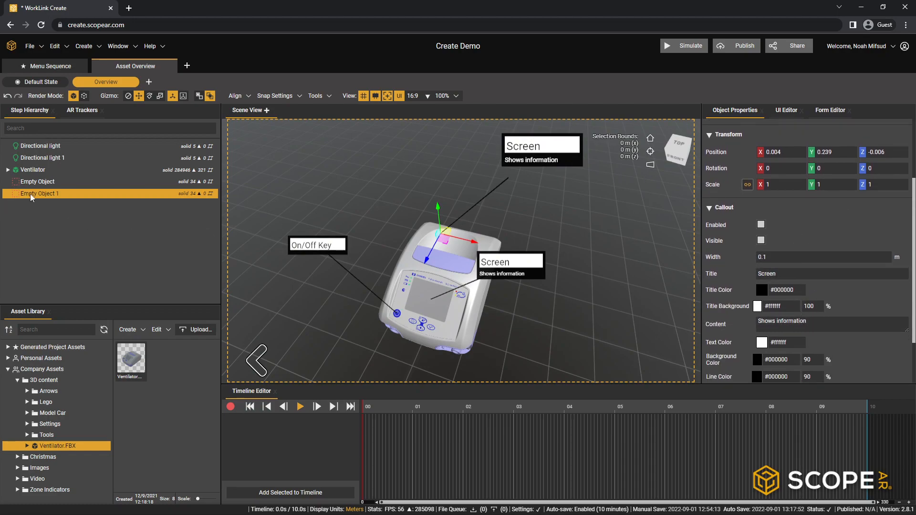
pyautogui.press('Delete')
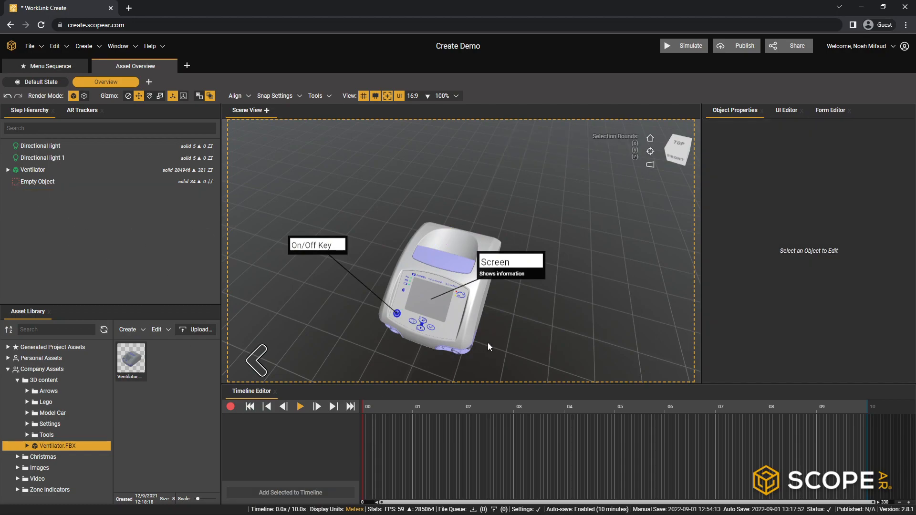
# - Add the short arrow from the company's 3D content Arrows folder to the Overview step
pyautogui.moveTo(459, 342); pyautogui.dragTo(528, 300, button='middle')
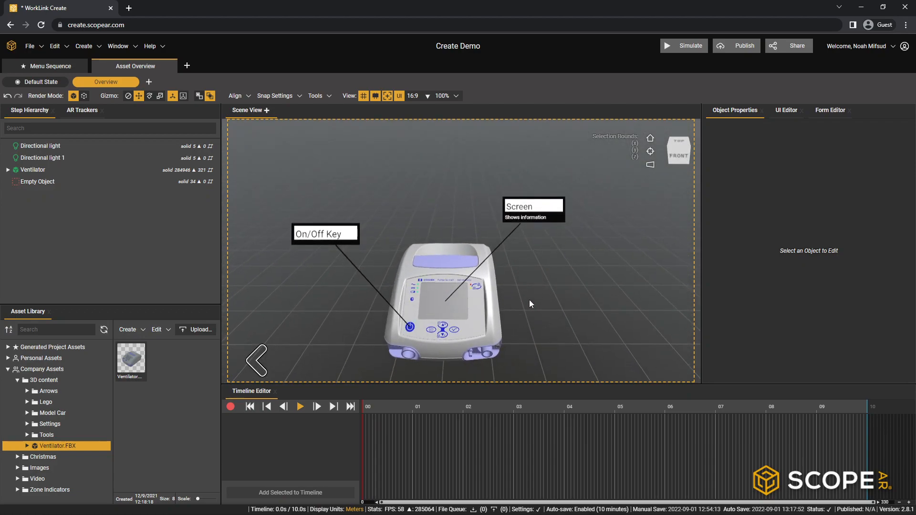
pyautogui.moveTo(529, 300); pyautogui.dragTo(386, 281, button='middle')
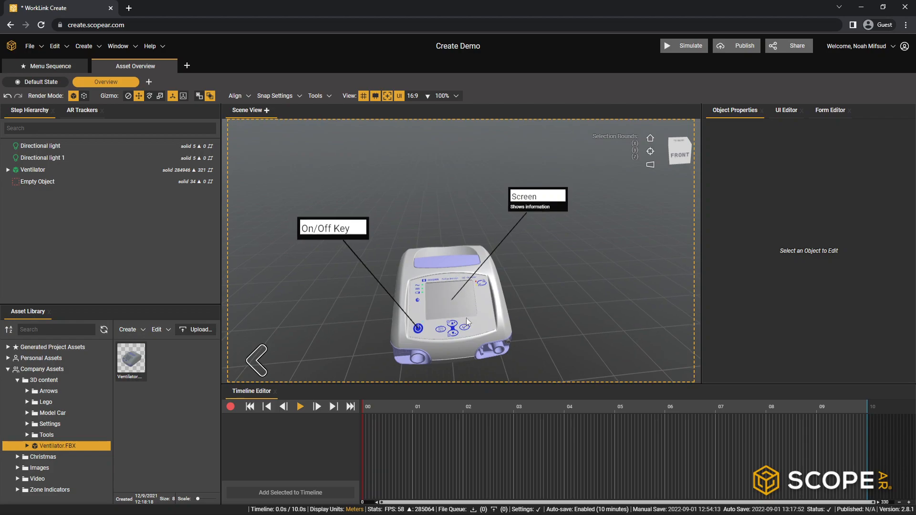
pyautogui.moveTo(462, 319); pyautogui.dragTo(500, 308, button='middle')
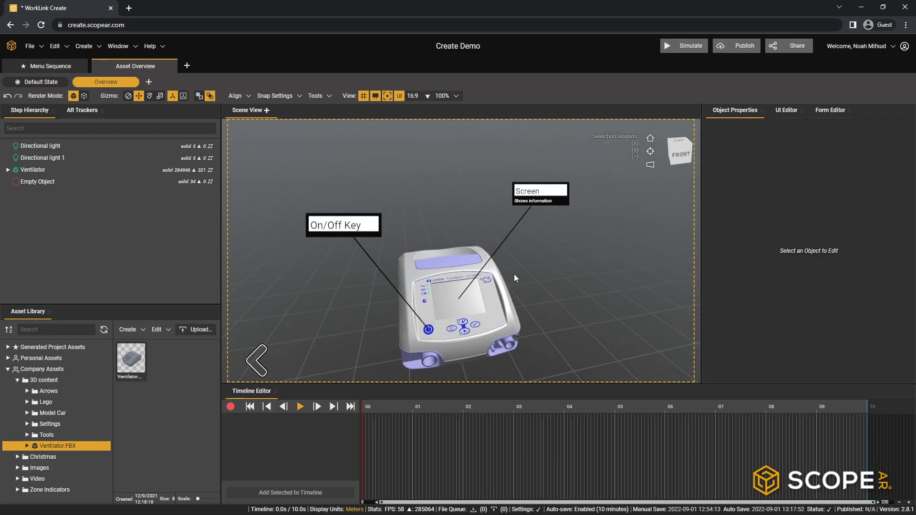
pyautogui.moveTo(554, 259); pyautogui.dragTo(506, 261, button='middle')
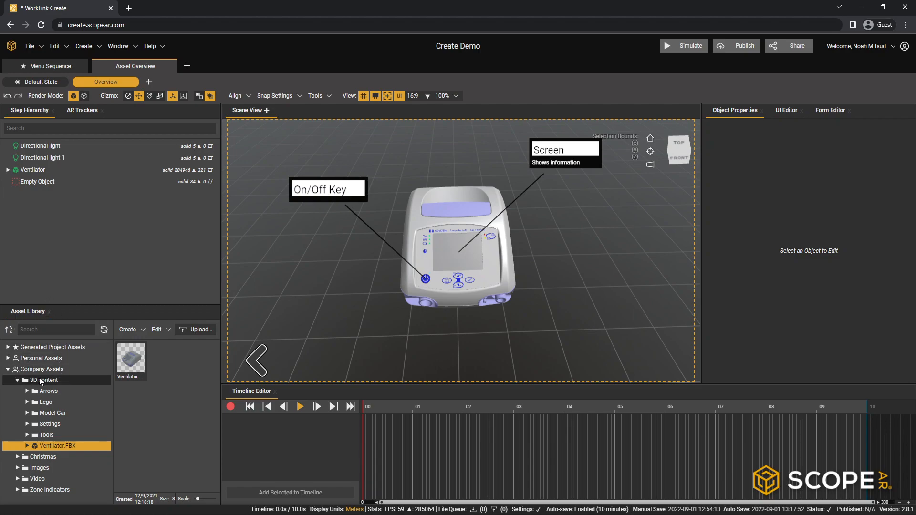
pyautogui.moveTo(61, 377)
pyautogui.click(55, 393)
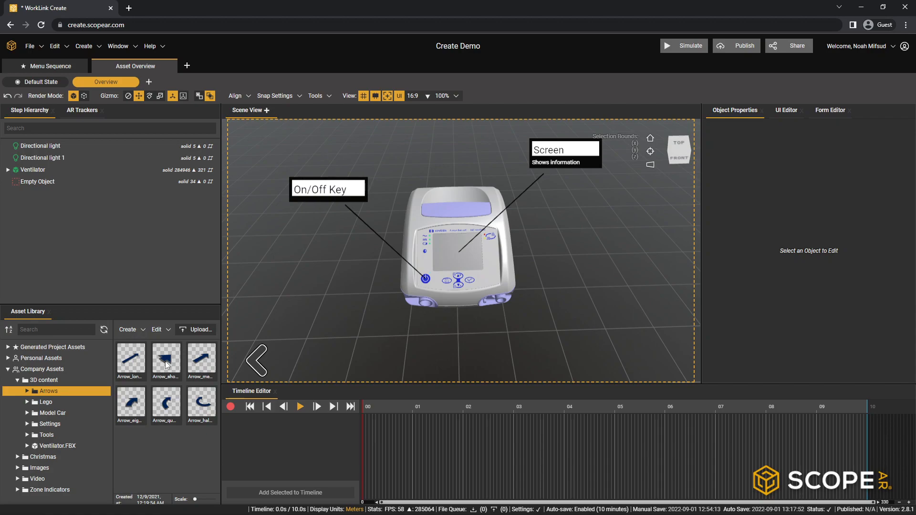
pyautogui.moveTo(167, 365); pyautogui.dragTo(48, 235)
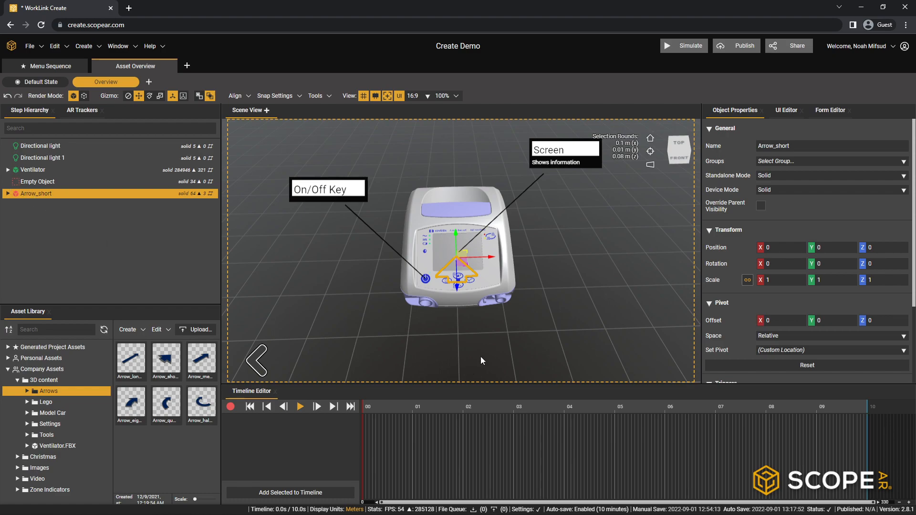
# - Move the short arrow in front of the ventilator's port below the On/Off key, to about X -0.061, Y 0.04, Z 0.182
pyautogui.moveTo(519, 332); pyautogui.dragTo(426, 268, button='right')
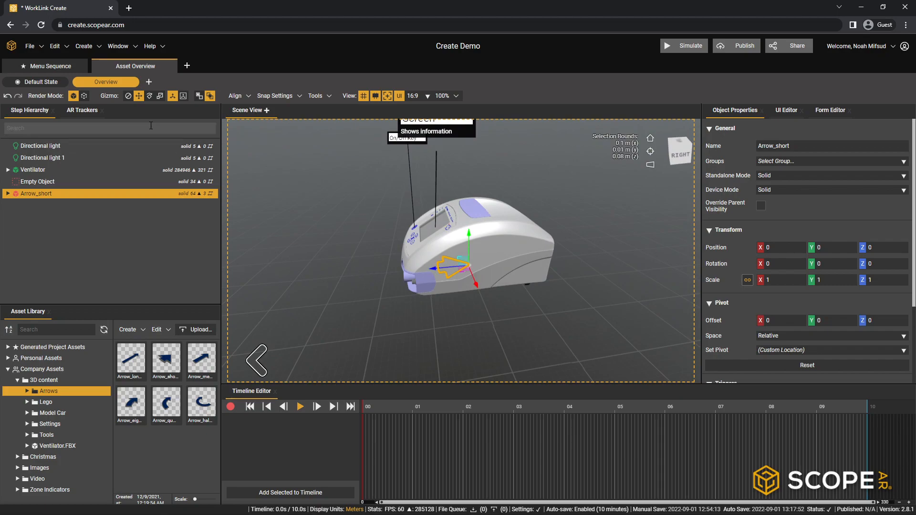
pyautogui.moveTo(435, 271); pyautogui.dragTo(350, 282)
pyautogui.moveTo(301, 304); pyautogui.dragTo(499, 270, button='right')
pyautogui.moveTo(450, 278); pyautogui.dragTo(448, 252)
pyautogui.moveTo(449, 253); pyautogui.dragTo(379, 319, button='right')
pyautogui.moveTo(486, 308); pyautogui.dragTo(454, 312)
pyautogui.moveTo(462, 329); pyautogui.dragTo(620, 354, button='right')
pyautogui.moveTo(584, 312); pyautogui.dragTo(573, 310)
pyautogui.moveTo(573, 311); pyautogui.dragTo(360, 327, button='right')
pyautogui.moveTo(476, 324); pyautogui.dragTo(471, 321)
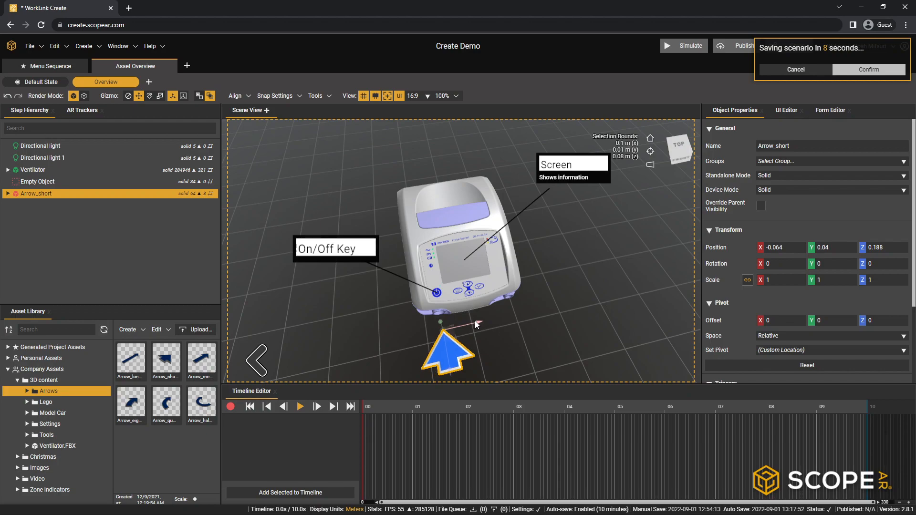
pyautogui.moveTo(488, 350); pyautogui.dragTo(456, 307, button='right')
pyautogui.moveTo(430, 354); pyautogui.dragTo(429, 350)
pyautogui.moveTo(431, 347); pyautogui.dragTo(638, 329, button='right')
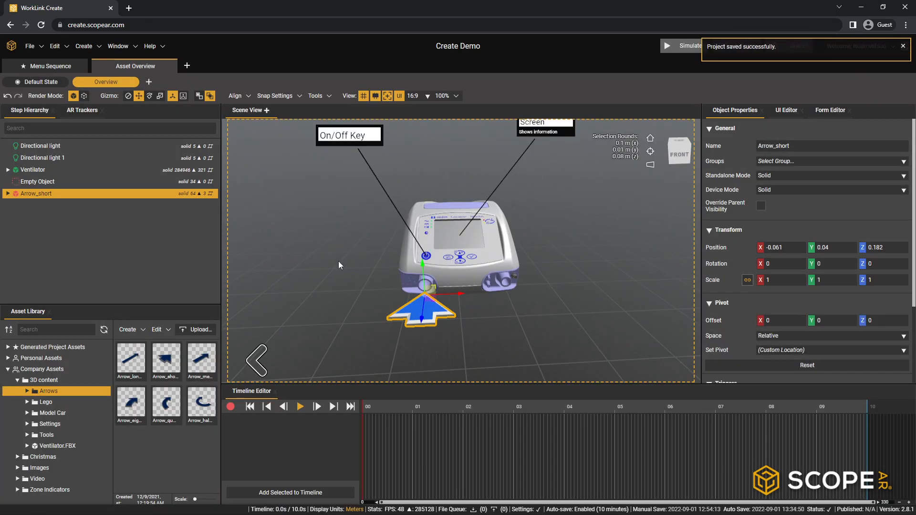
# - Duplicate the short arrow and move the copy in front of the ventilator's other port, to about X 0.088
pyautogui.rightClick(35, 193)
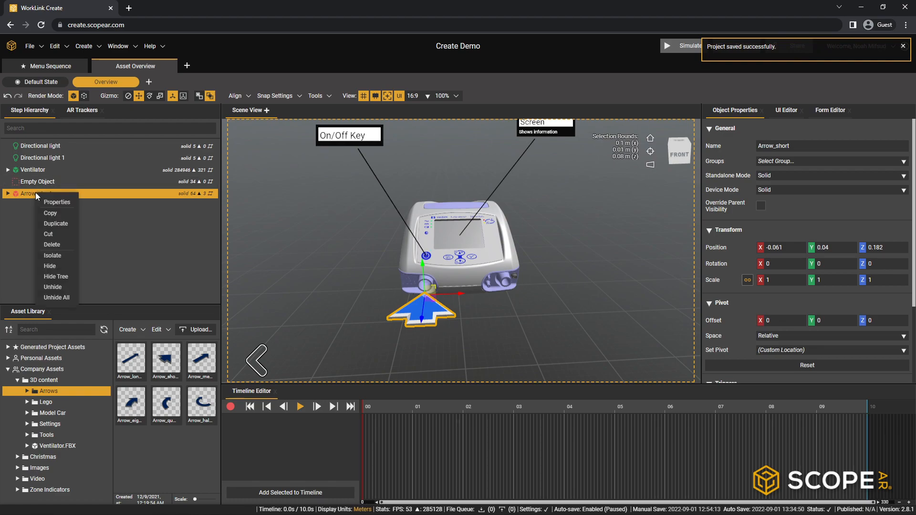
pyautogui.click(62, 224)
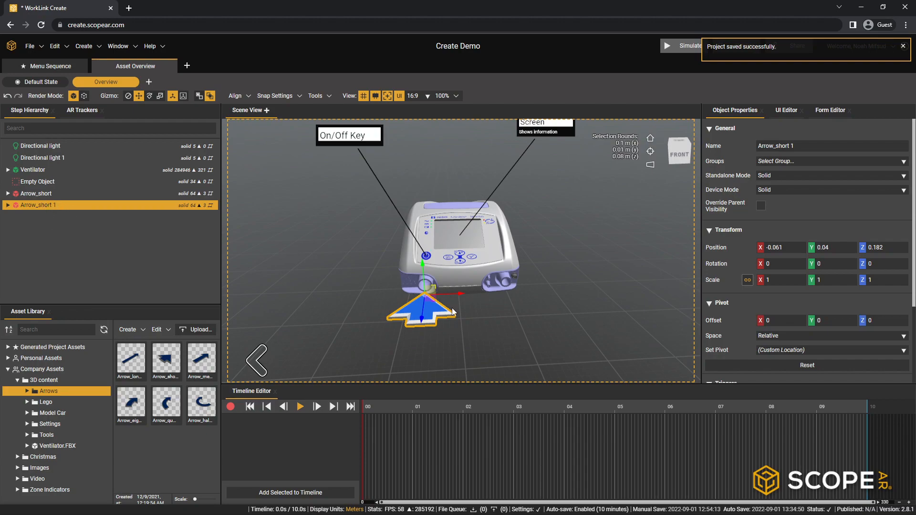
pyautogui.moveTo(460, 295); pyautogui.dragTo(556, 298)
pyautogui.moveTo(578, 297); pyautogui.dragTo(523, 276, button='middle')
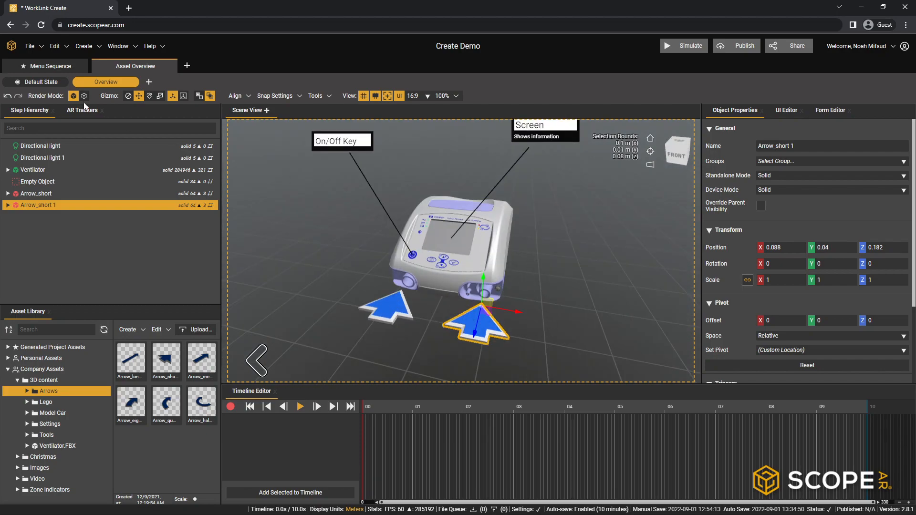
# - Rotate the duplicated arrow half a turn so it points away from the ventilator, with rotation X -180 and Z -180
pyautogui.click(150, 95)
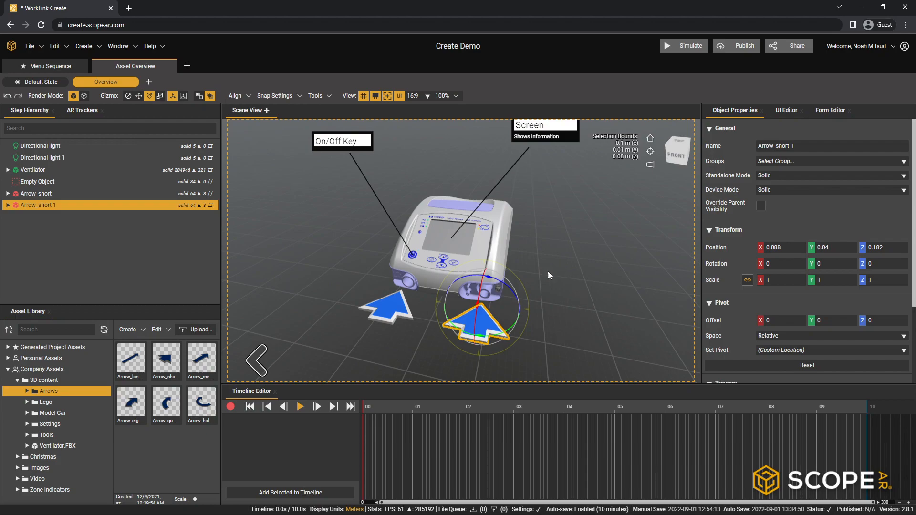
pyautogui.moveTo(498, 337); pyautogui.dragTo(457, 335)
pyautogui.moveTo(572, 328); pyautogui.dragTo(401, 342, button='right')
# - Move the reversed arrow away from the ventilator along Z to about 0.26 so it clears the port
pyautogui.click(138, 96)
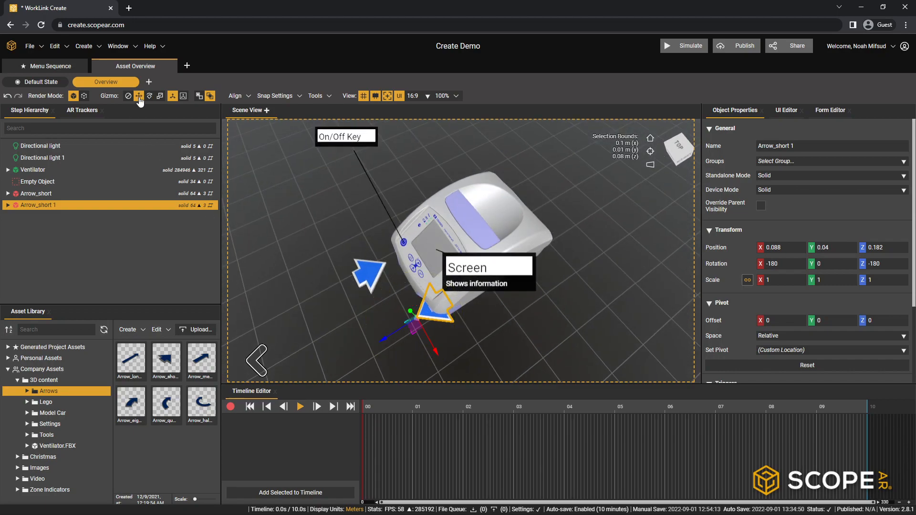
pyautogui.moveTo(379, 336); pyautogui.dragTo(339, 361)
pyautogui.moveTo(509, 358); pyautogui.dragTo(394, 226, button='right')
pyautogui.moveTo(296, 262); pyautogui.dragTo(304, 265)
pyautogui.moveTo(305, 265); pyautogui.dragTo(527, 285, button='right')
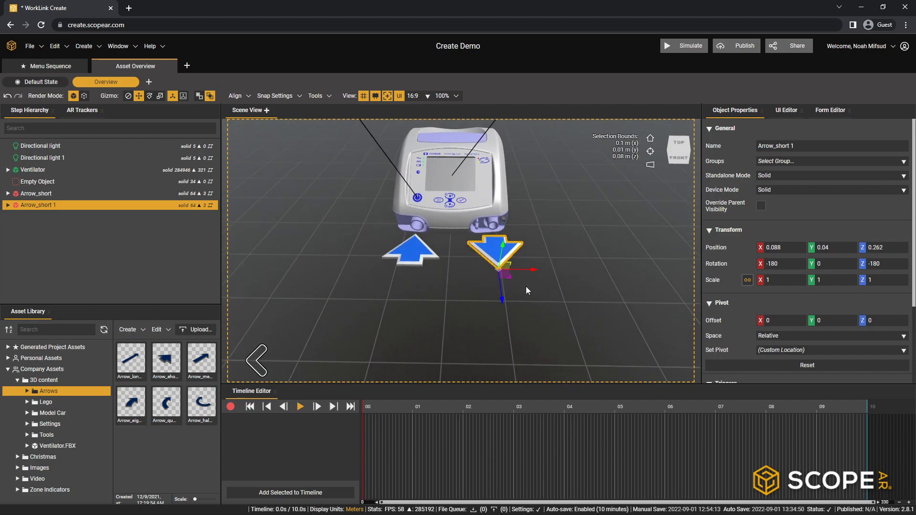
pyautogui.moveTo(505, 300); pyautogui.dragTo(511, 294)
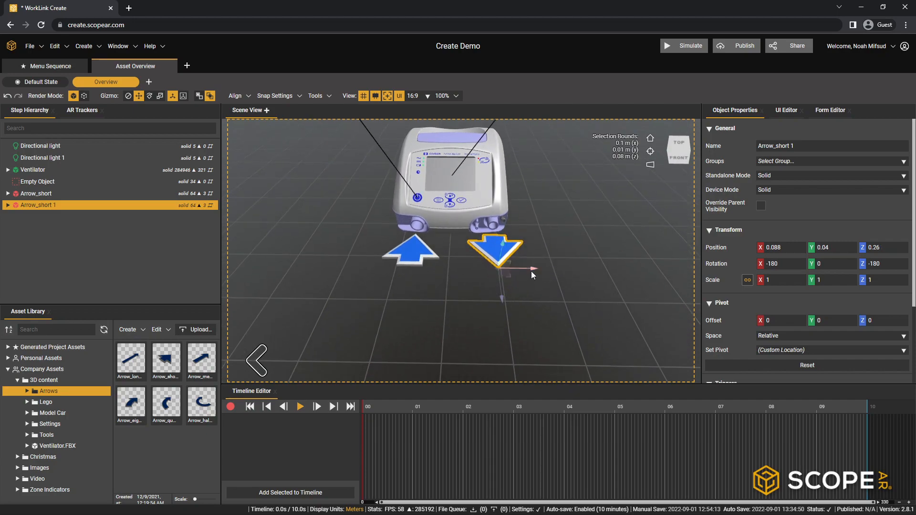
# - Examine the placed arrows, and compare the Default State's objects with those in the Overview step's hierarchy
pyautogui.click(569, 286)
pyautogui.scroll(-3, 570, 273)
pyautogui.moveTo(570, 273); pyautogui.dragTo(478, 210, button='right')
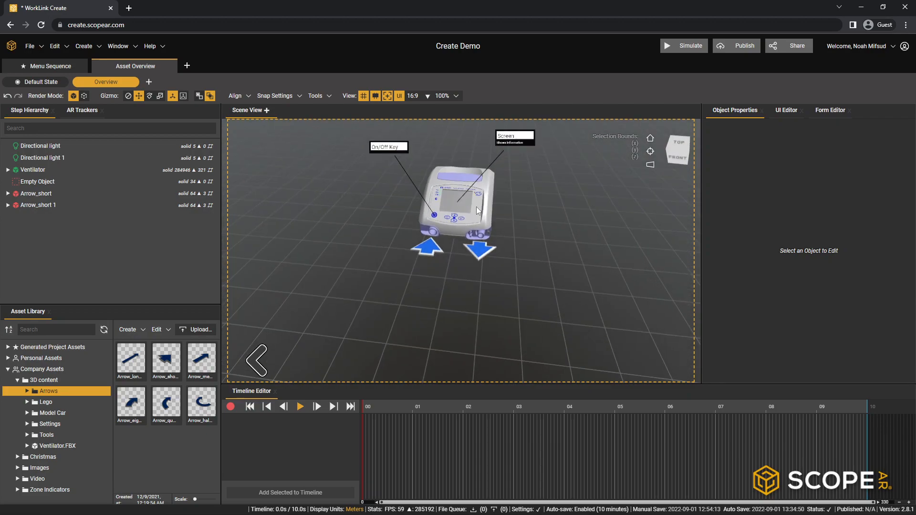
pyautogui.moveTo(484, 213); pyautogui.dragTo(476, 257, button='middle')
pyautogui.scroll(5, 485, 238)
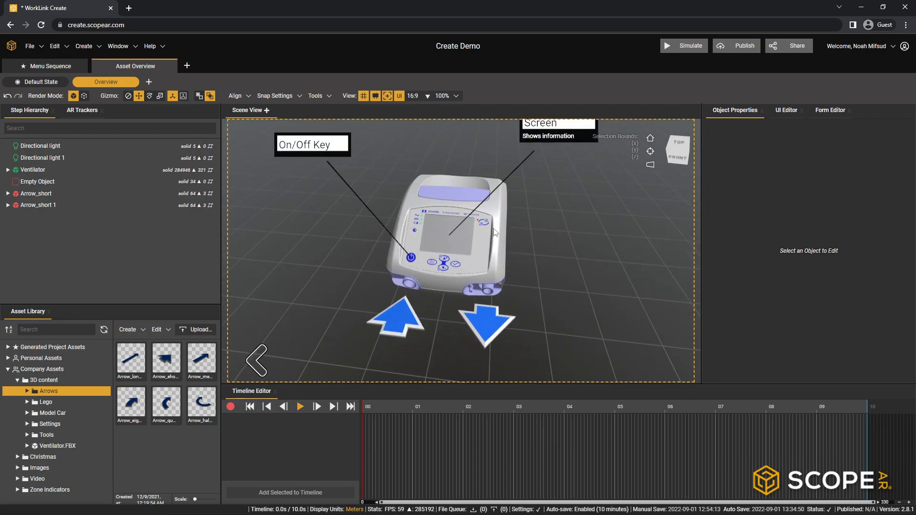
pyautogui.moveTo(485, 265); pyautogui.dragTo(522, 222, button='right')
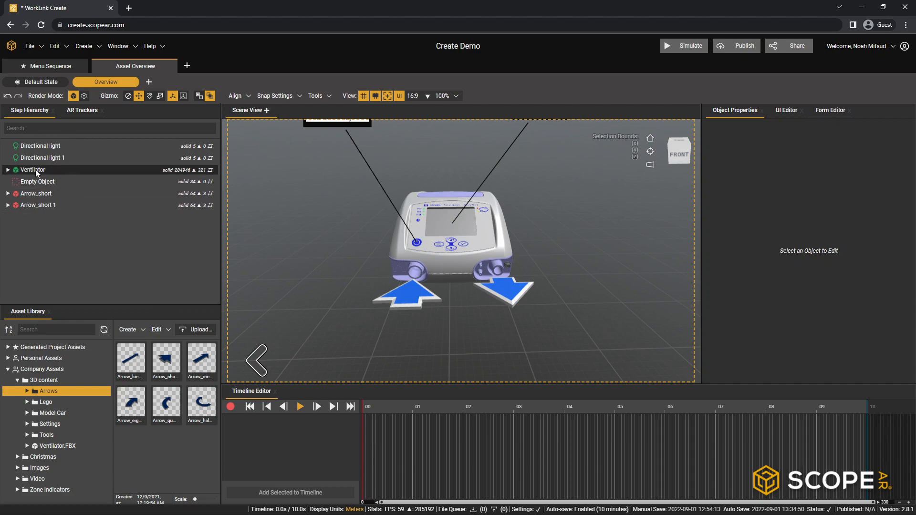
pyautogui.click(46, 79)
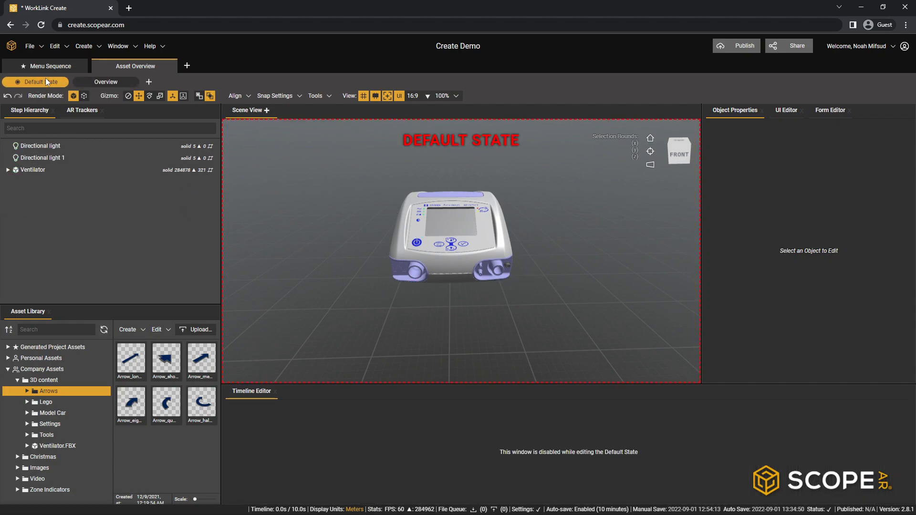
pyautogui.click(103, 82)
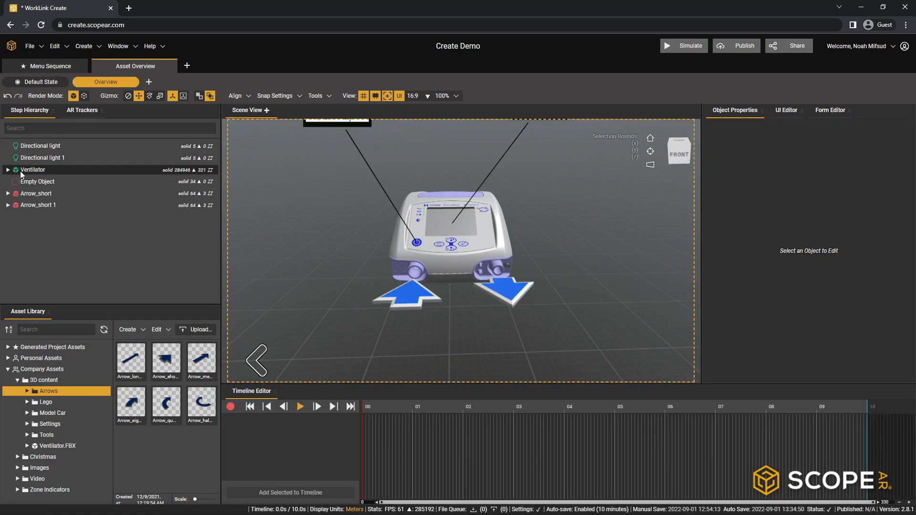
pyautogui.click(35, 193)
pyautogui.click(36, 204)
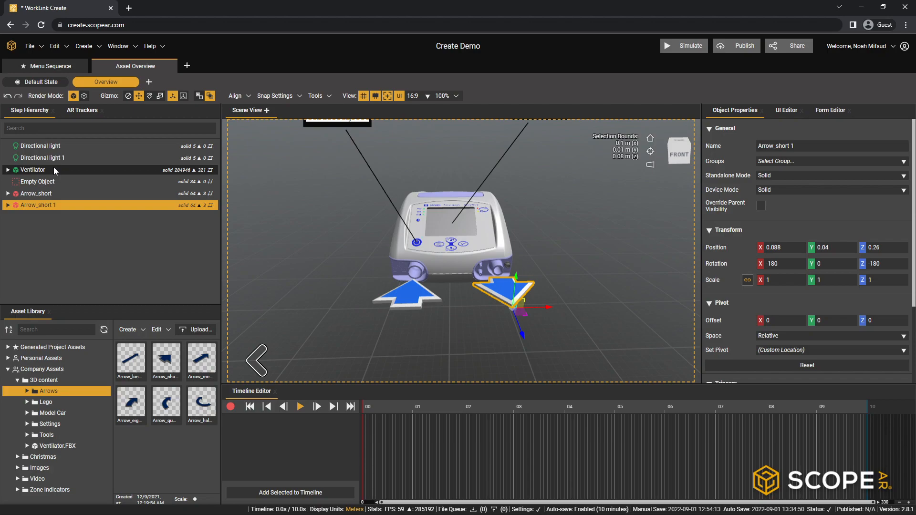
pyautogui.click(39, 170)
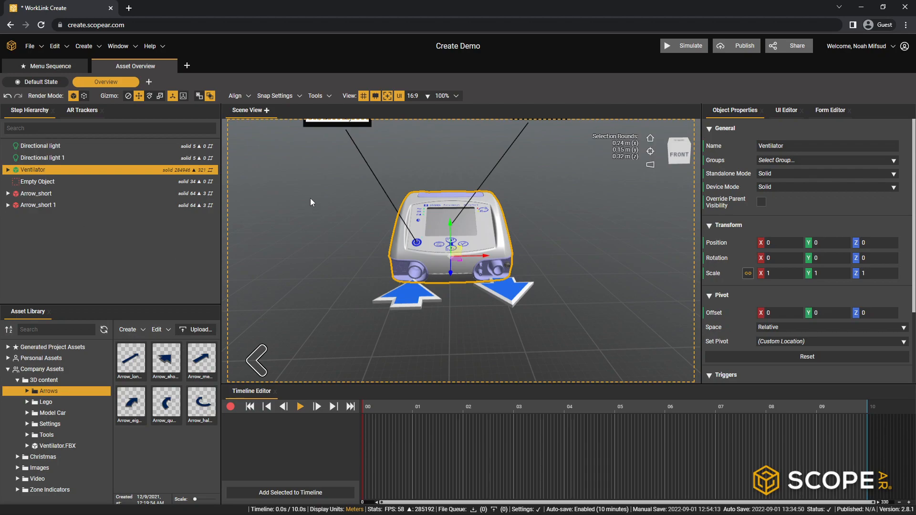
pyautogui.moveTo(552, 226); pyautogui.dragTo(478, 282, button='middle')
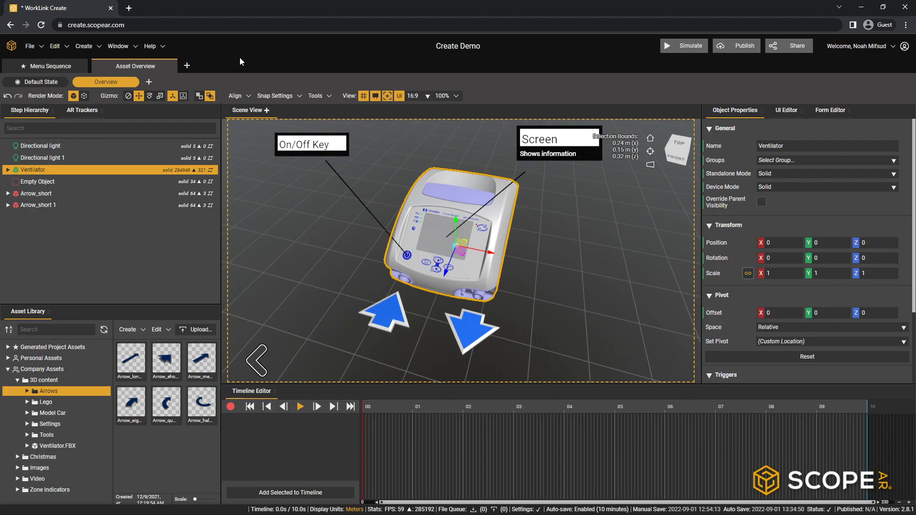
# - Add a new sequence after Asset Overview and name it "Remove Battery"
pyautogui.click(187, 66)
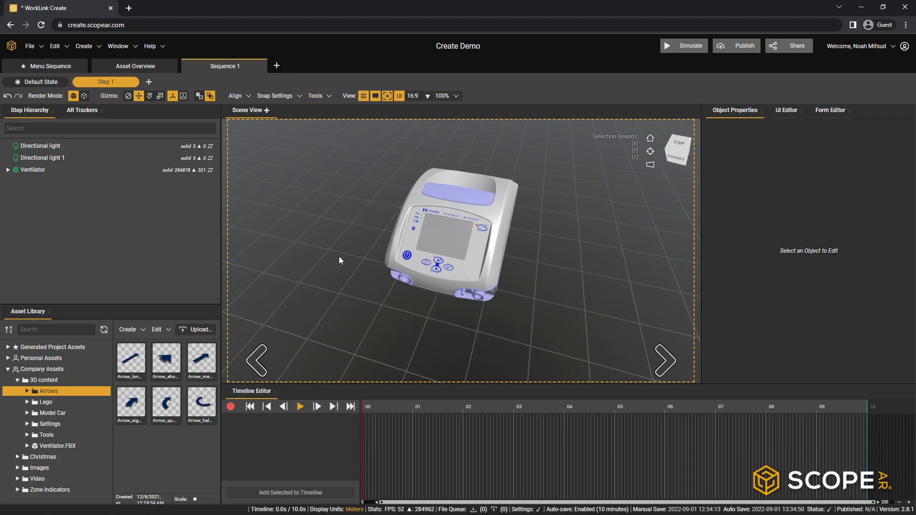
pyautogui.doubleClick(228, 66)
pyautogui.write('Remov')
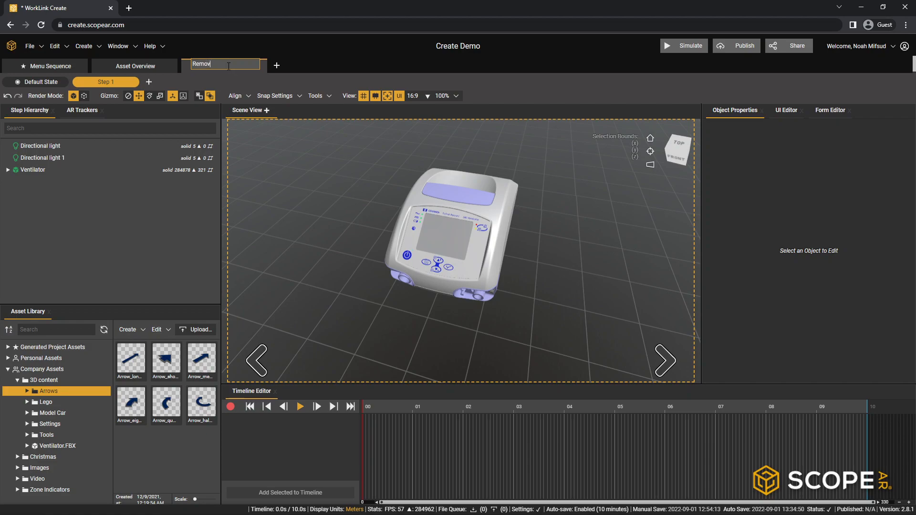
pyautogui.write('e Battery')
pyautogui.press('Return')
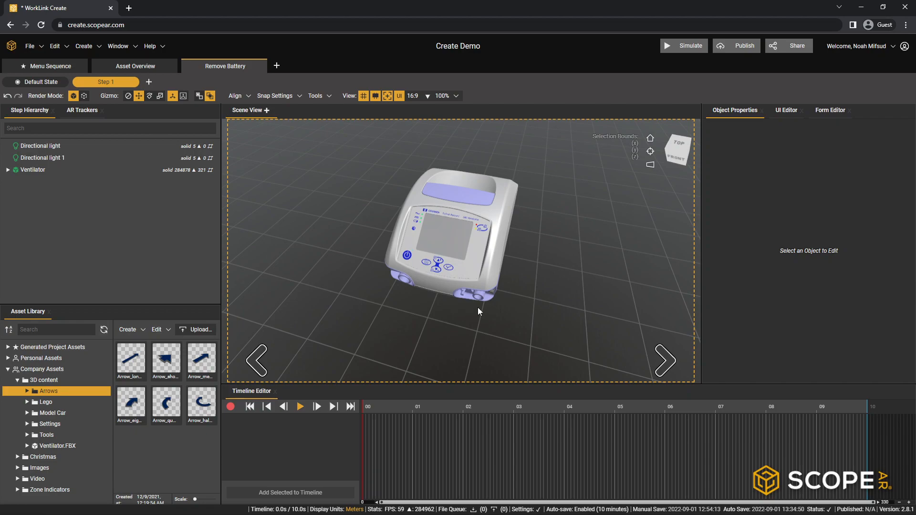
# - Apply the Content UI template to Step 1 of Remove Battery and collapse its Insets settings
pyautogui.click(777, 113)
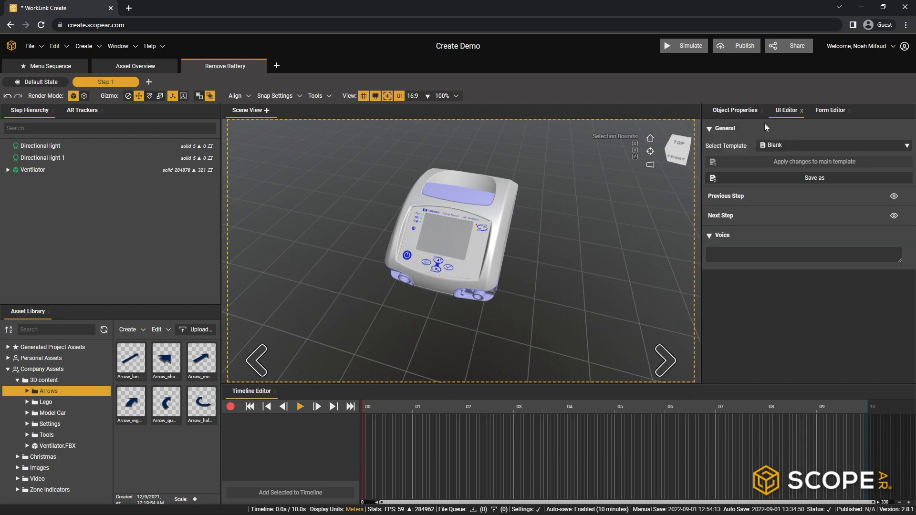
pyautogui.click(792, 145)
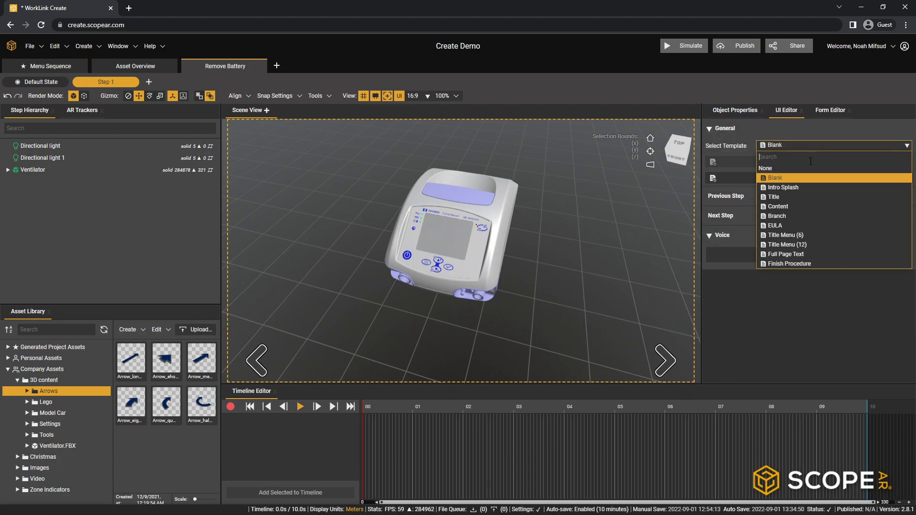
pyautogui.click(791, 207)
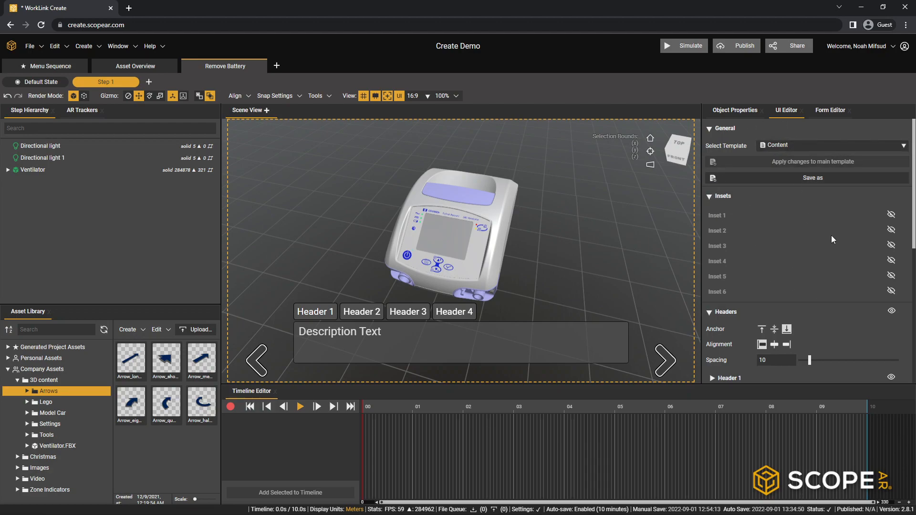
pyautogui.click(722, 196)
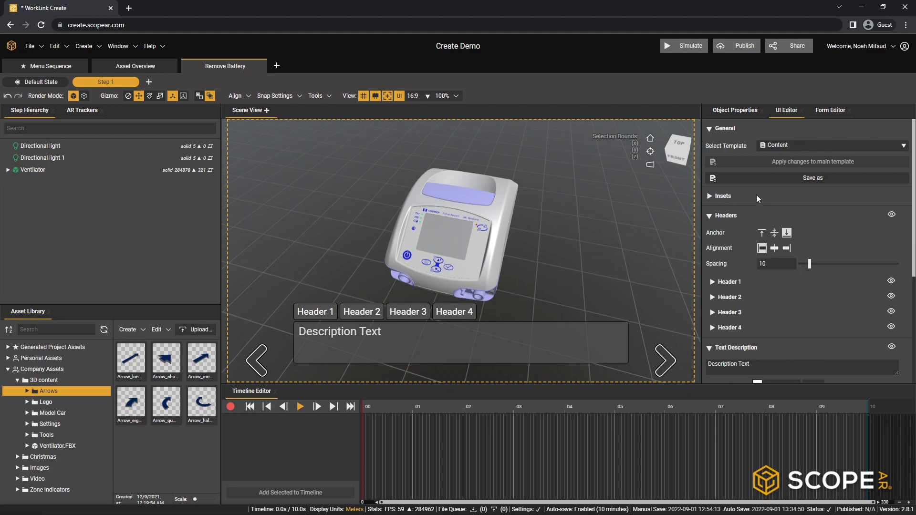
# - Hide Header 4 and Header 3 in Step 1's UI so only the first two headers remain
pyautogui.scroll(-2, 750, 210)
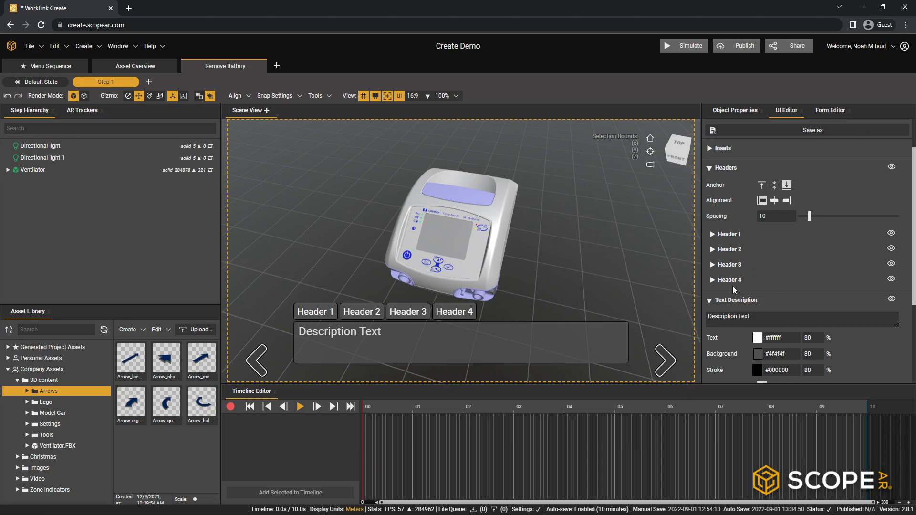
pyautogui.click(892, 278)
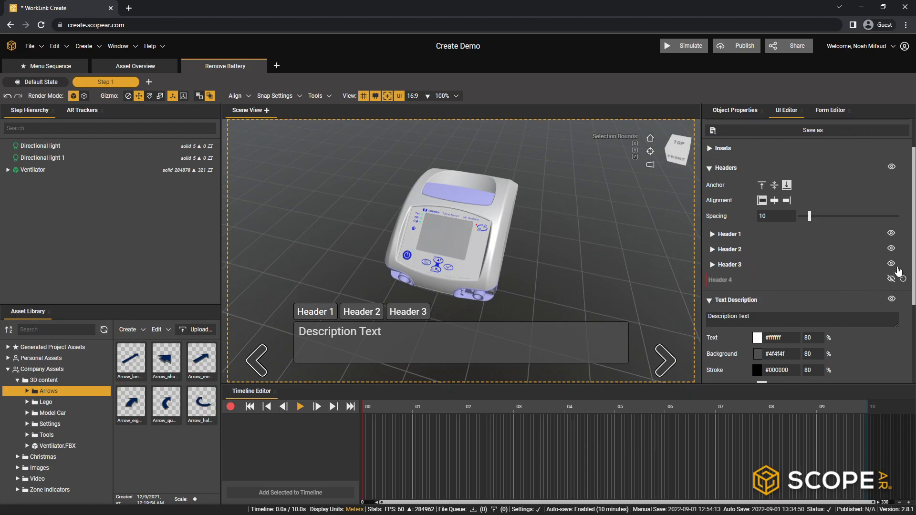
pyautogui.click(890, 264)
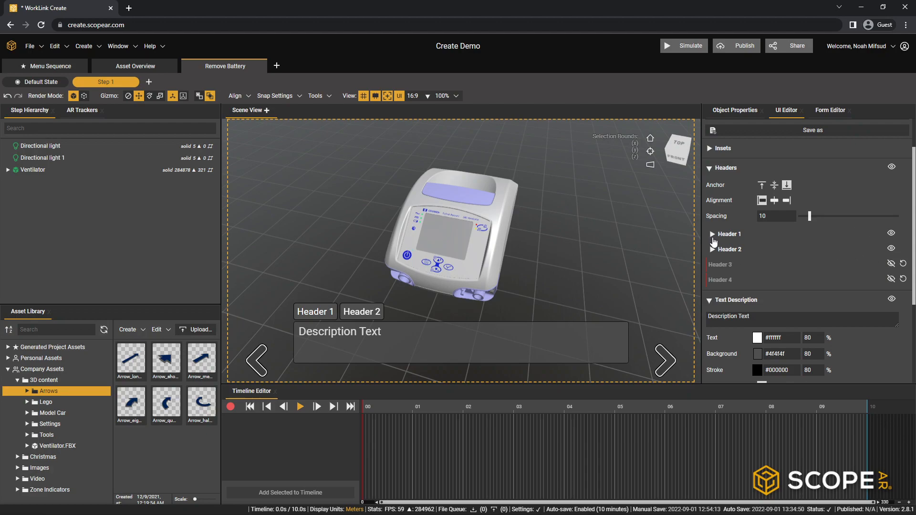
# - Rename Header 1 as "Main Menu"
pyautogui.click(713, 240)
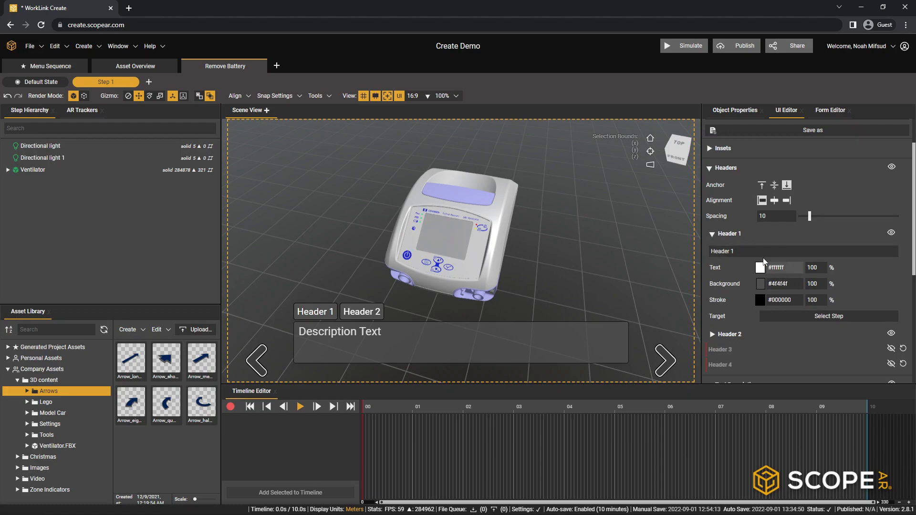
pyautogui.click(740, 253)
pyautogui.write('Main Menu')
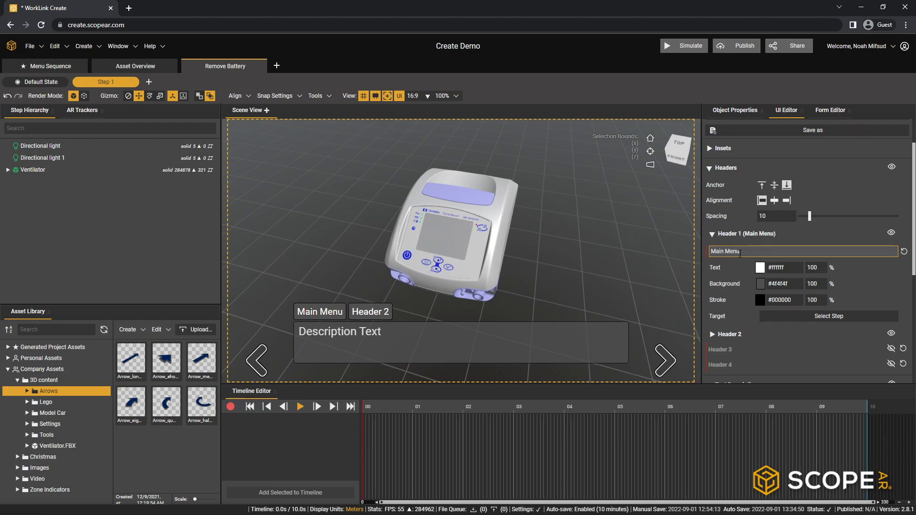
pyautogui.click(832, 238)
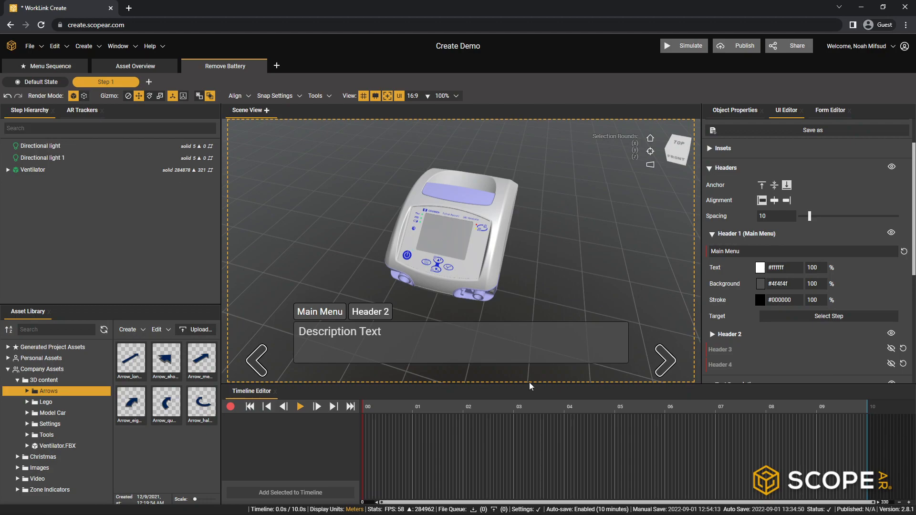
# - Recolour the Main Menu header with black text (#000000) on a white background (#ffffff)
pyautogui.scroll(-1, 749, 251)
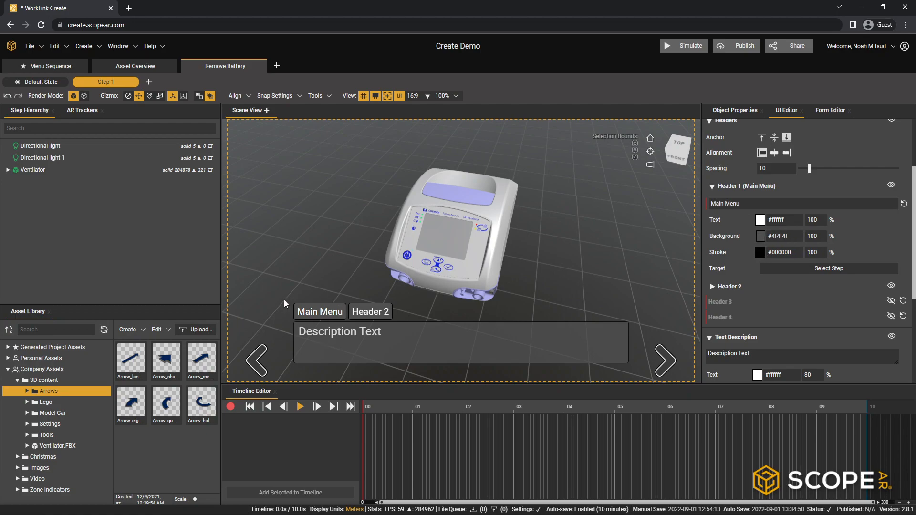
pyautogui.click(760, 221)
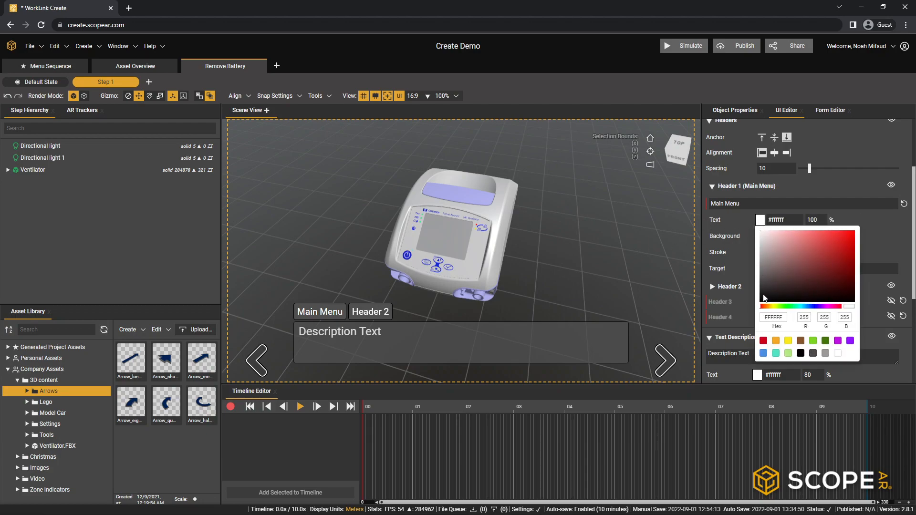
pyautogui.moveTo(763, 295); pyautogui.dragTo(762, 306)
pyautogui.click(736, 274)
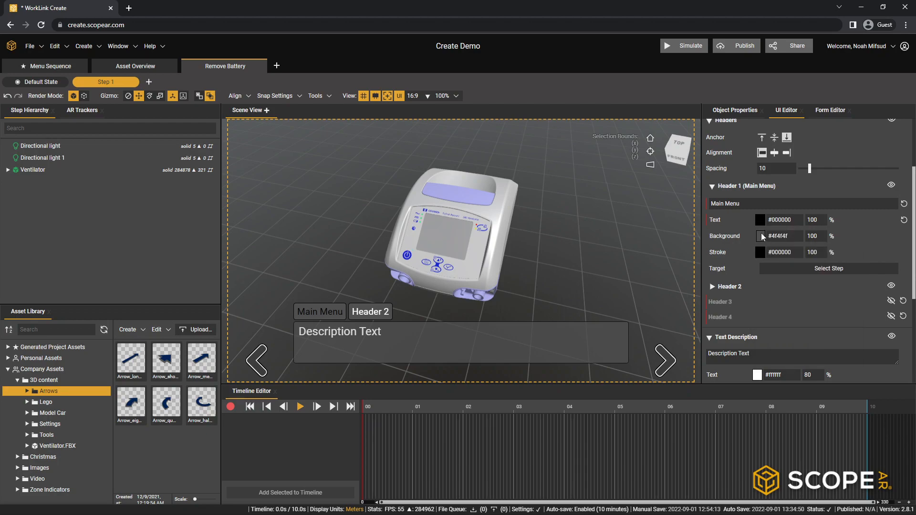
pyautogui.click(760, 236)
pyautogui.moveTo(767, 297); pyautogui.dragTo(761, 247)
pyautogui.click(725, 235)
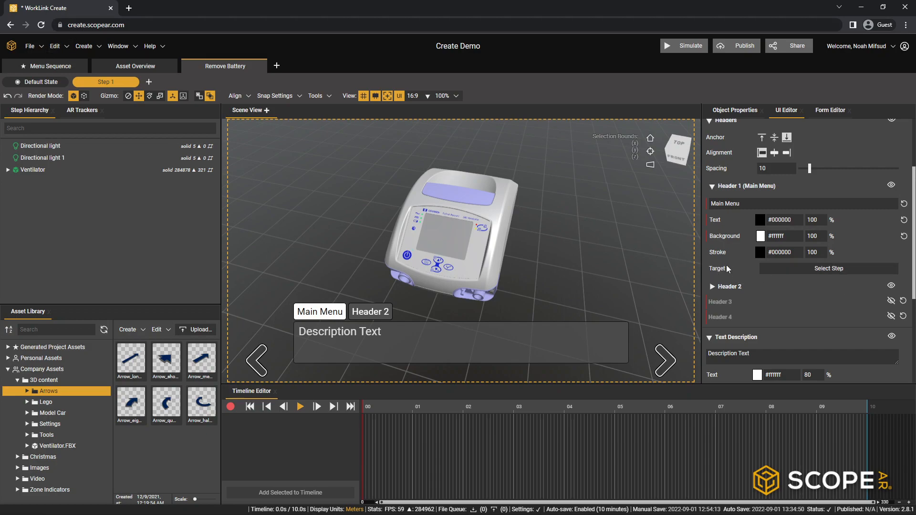
# - Set the Main Menu header's target to the Menu step of the Menu Sequence
pyautogui.click(806, 267)
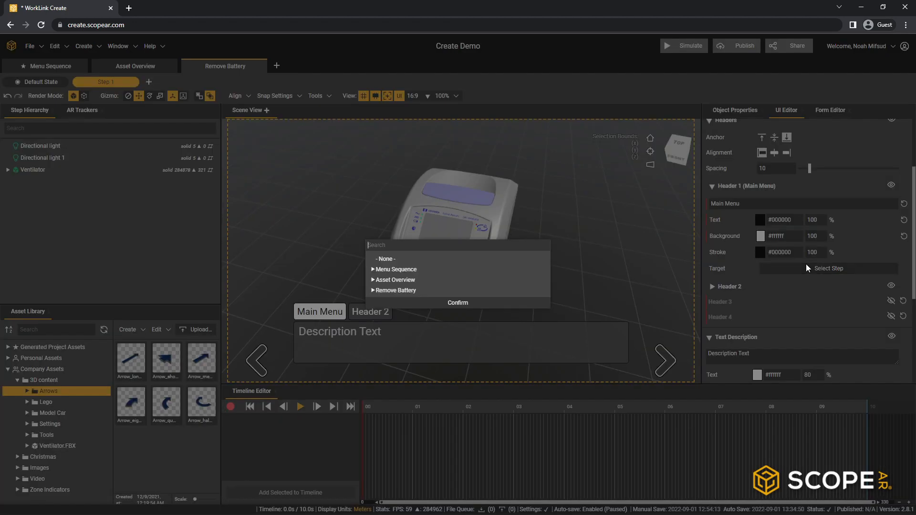
pyautogui.click(373, 270)
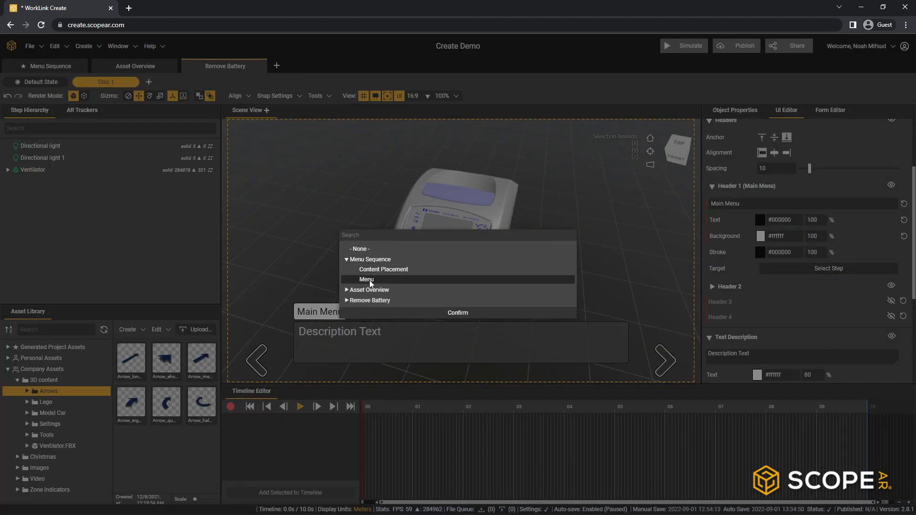
pyautogui.click(376, 279)
pyautogui.click(457, 313)
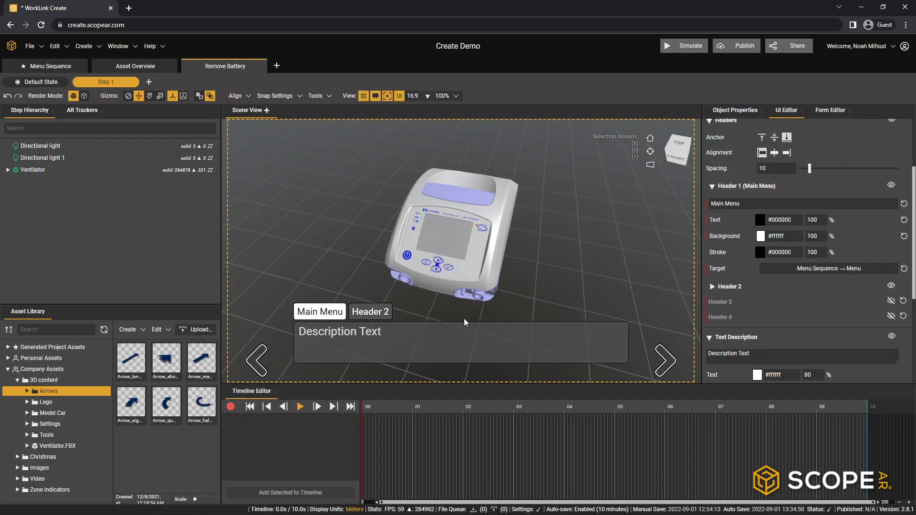
# - Set Header 2's text to the step counter "#StepNumber/#StepTotal" using the StepNumber and StepTotal variables
pyautogui.click(715, 288)
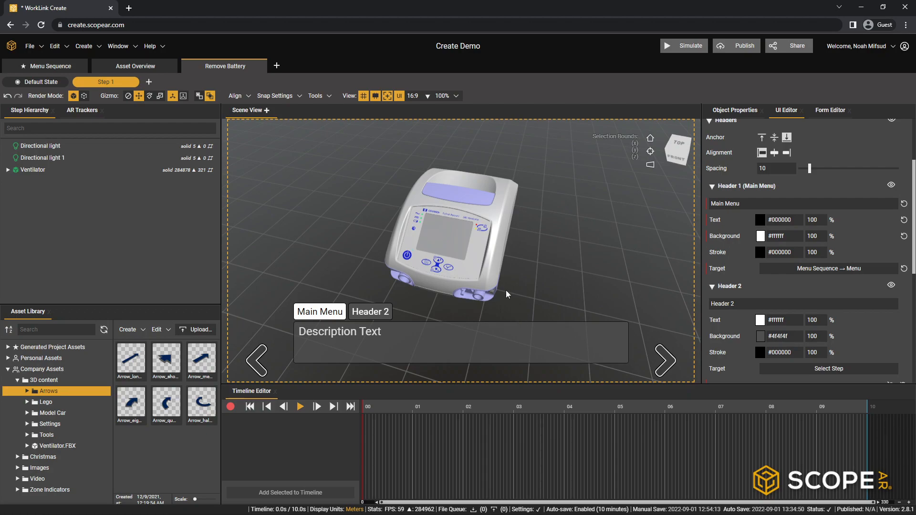
pyautogui.scroll(-2, 764, 295)
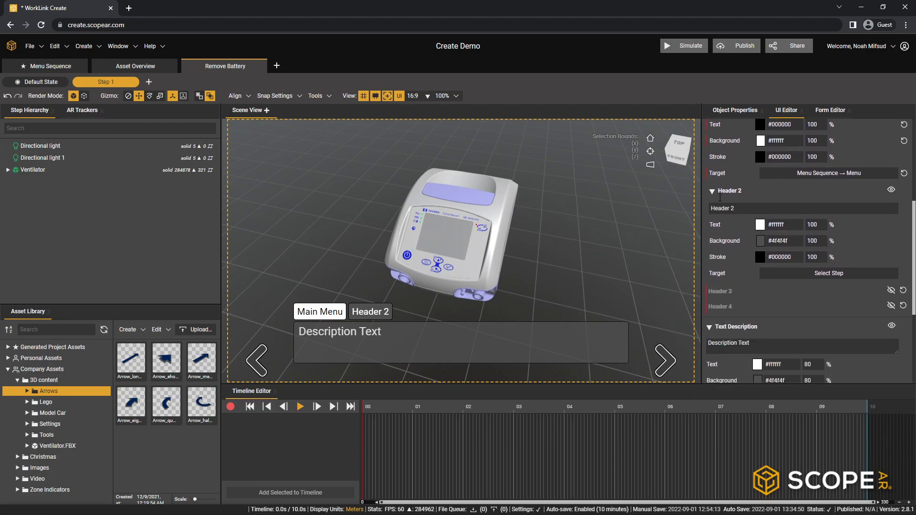
pyautogui.click(743, 209)
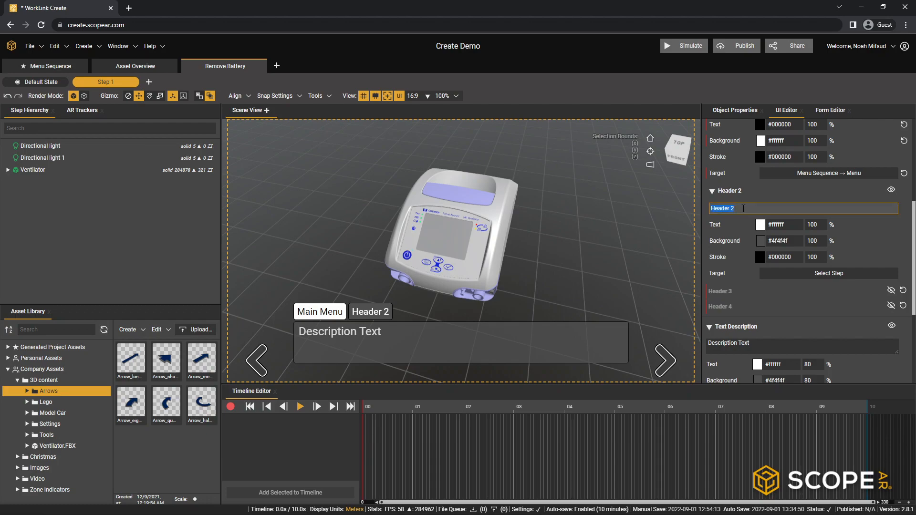
pyautogui.write('#')
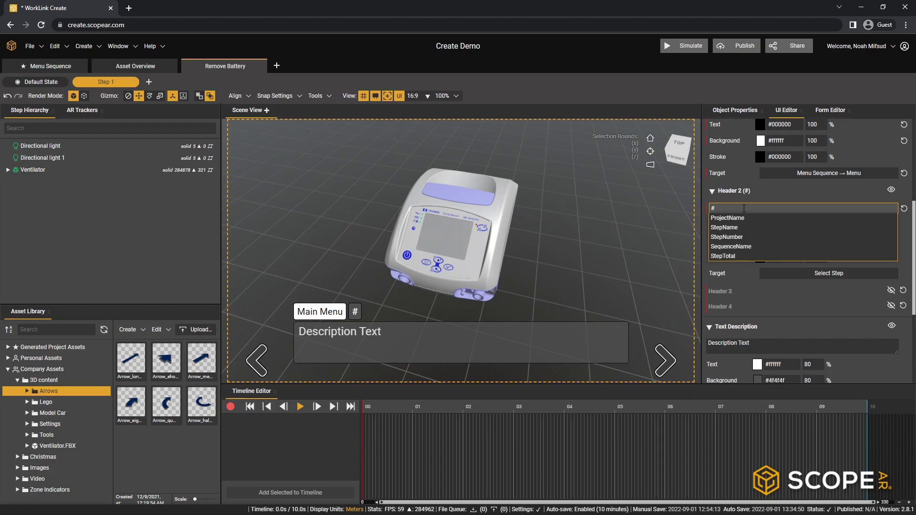
pyautogui.click(737, 236)
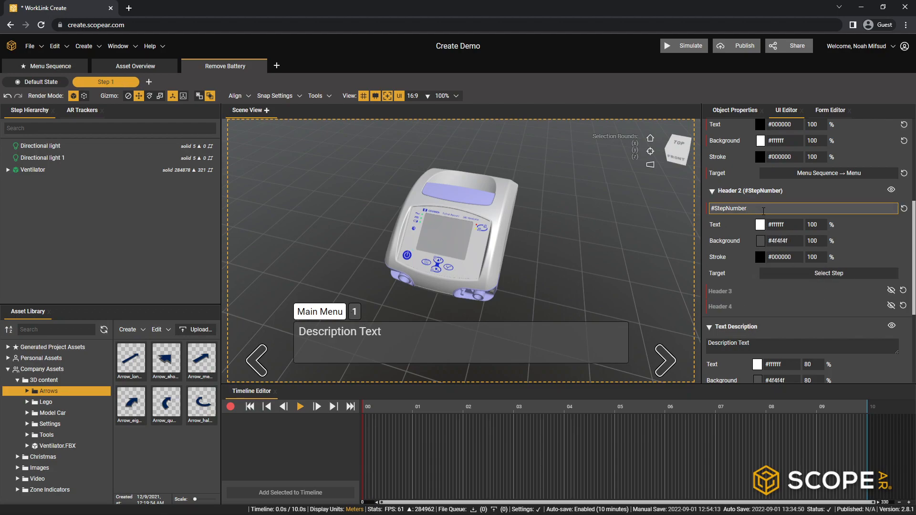
pyautogui.write('/#')
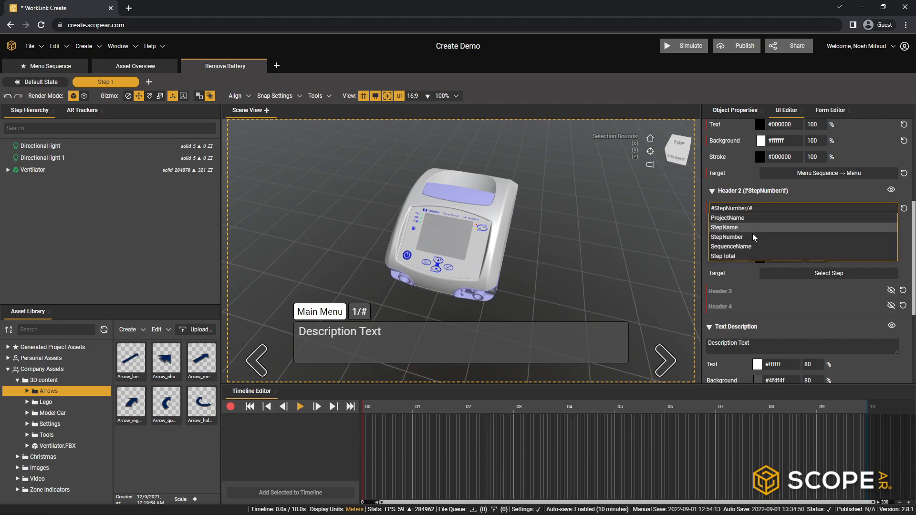
pyautogui.click(726, 255)
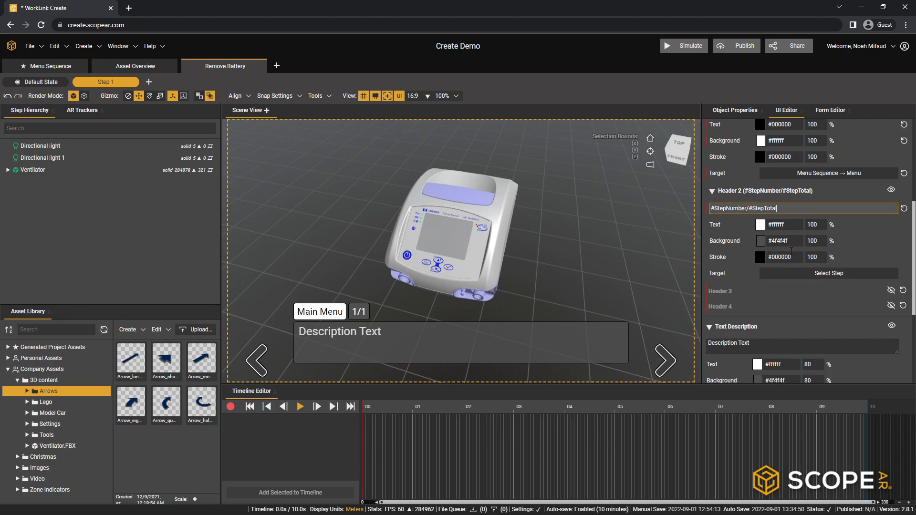
# - Replace the description text with "Remove two Screws from the back of the Ventilator."
pyautogui.scroll(-3, 792, 239)
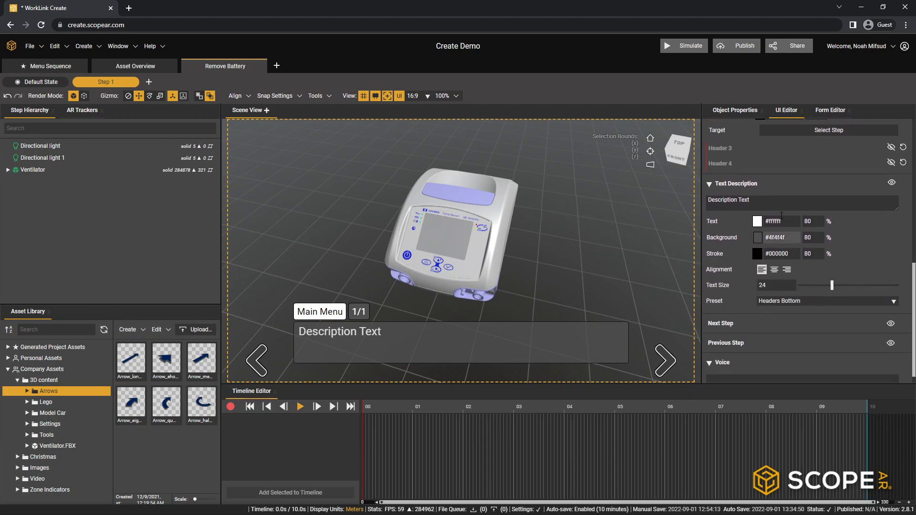
pyautogui.click(760, 199)
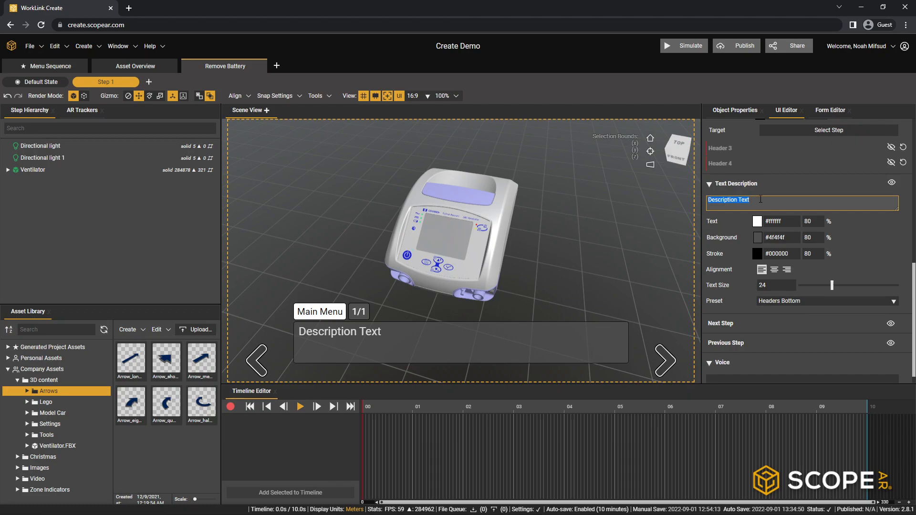
pyautogui.write('Remove')
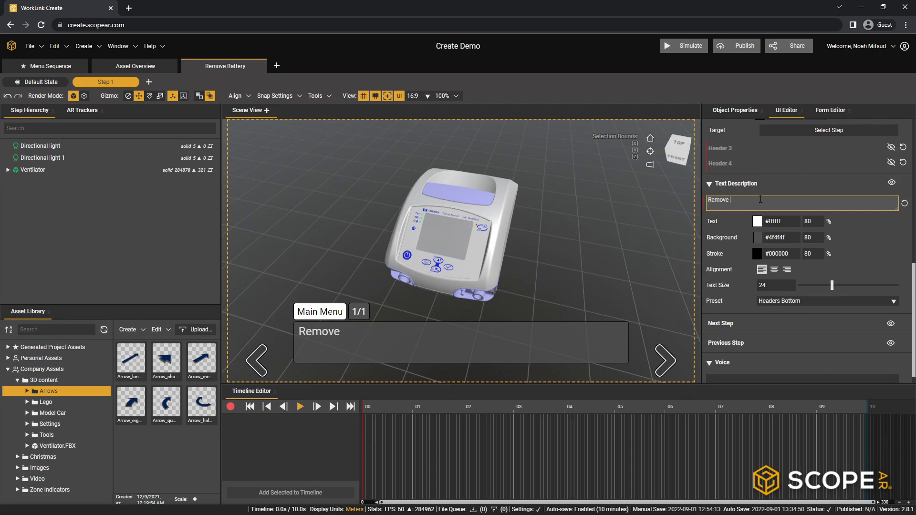
pyautogui.write(' two Screws fr')
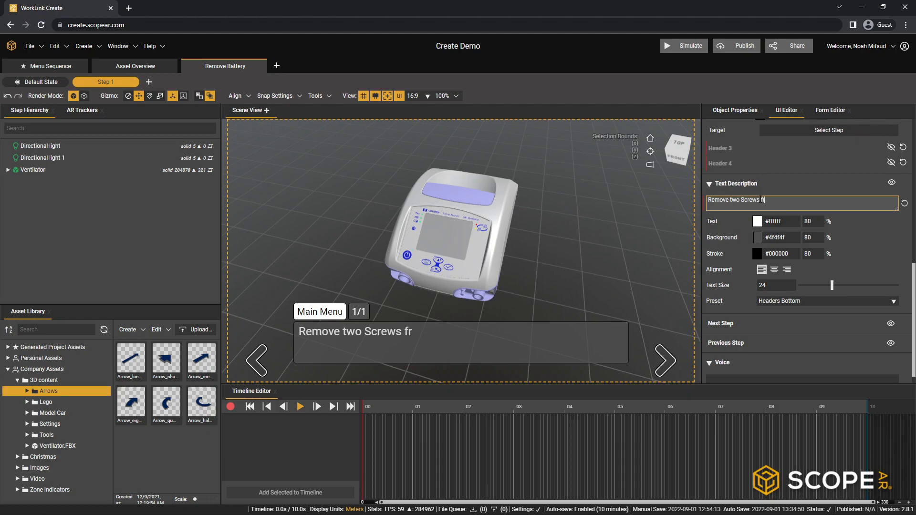
pyautogui.write('om the back of ')
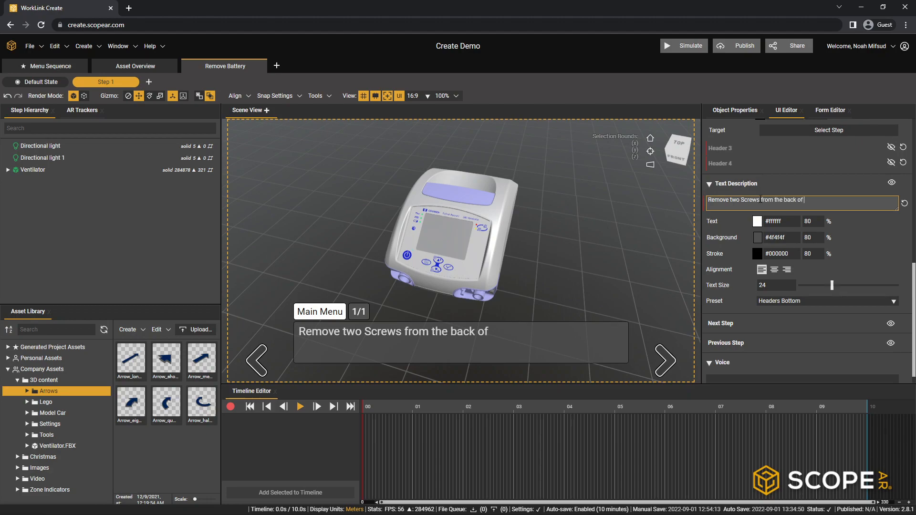
pyautogui.write('the Ventilator')
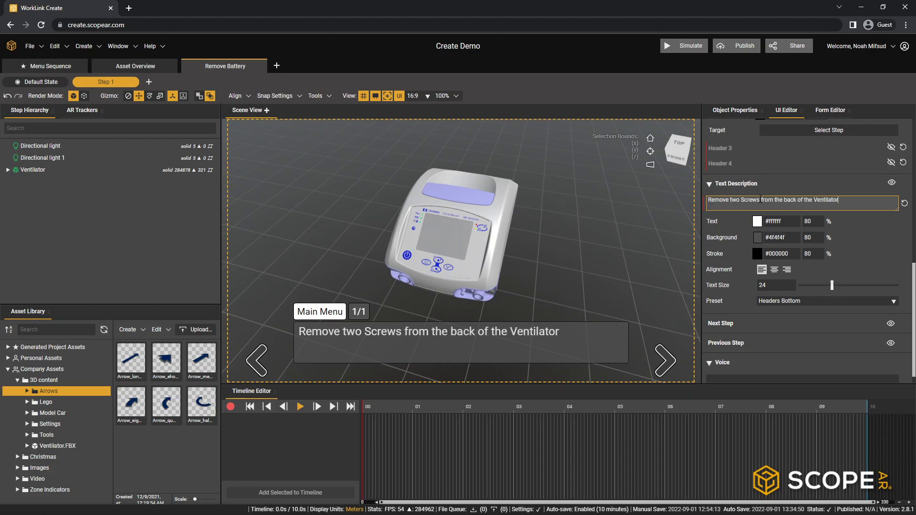
pyautogui.click(866, 219)
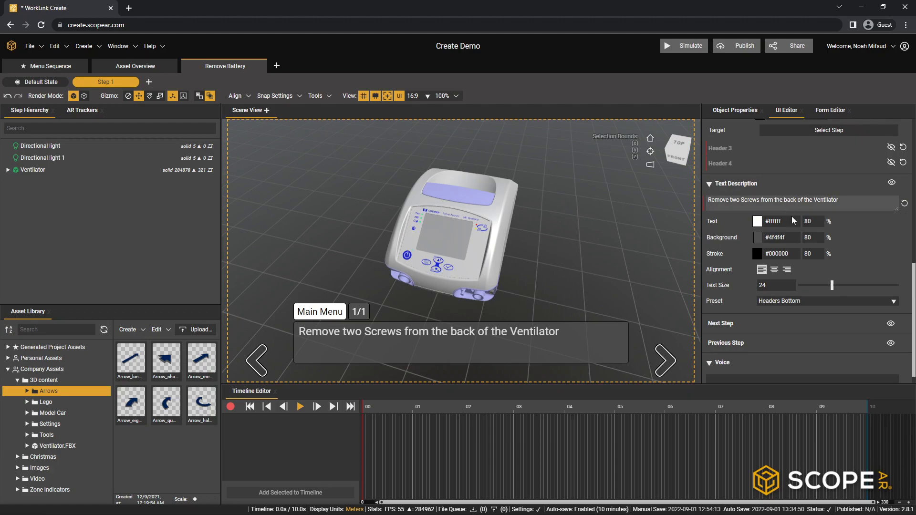
pyautogui.click(846, 206)
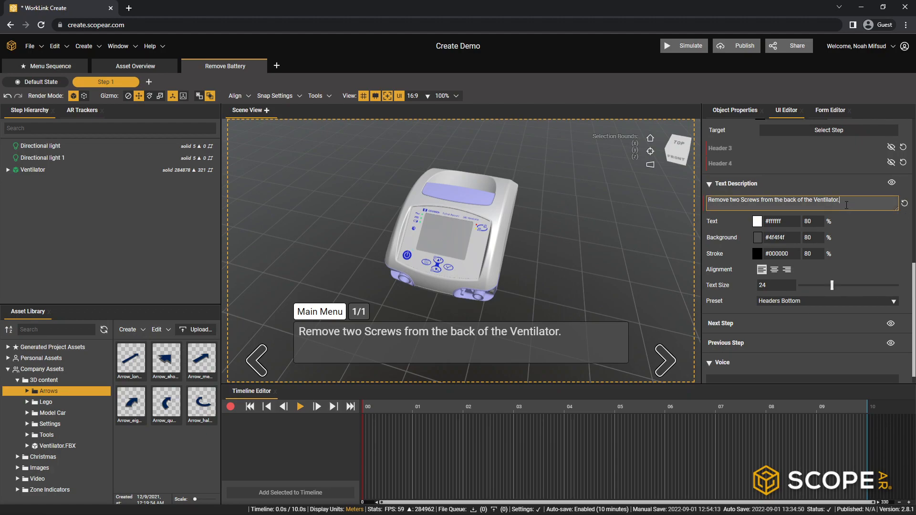
pyautogui.click(883, 224)
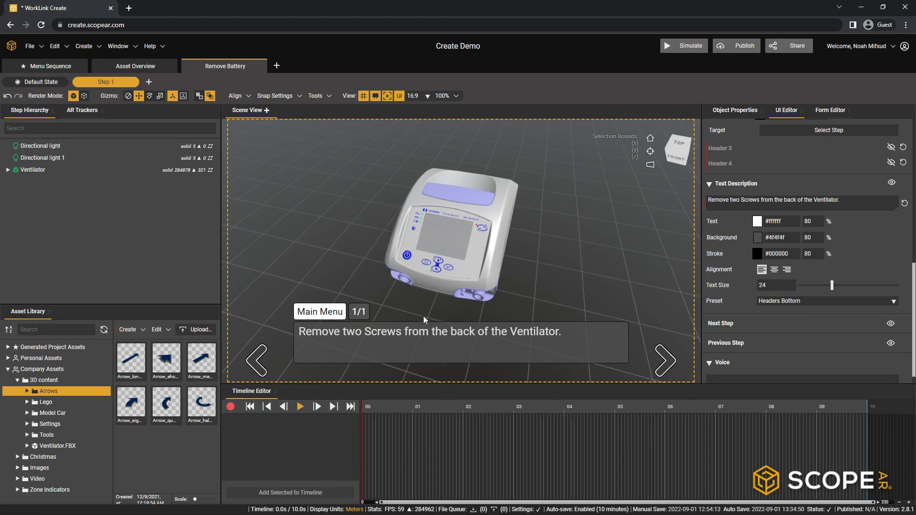
# - Examine the ventilator from the side, front and back, viewing the rear panel where the screws are located
pyautogui.moveTo(415, 279); pyautogui.dragTo(548, 263)
pyautogui.moveTo(458, 282); pyautogui.dragTo(565, 256)
pyautogui.moveTo(411, 281); pyautogui.dragTo(509, 236)
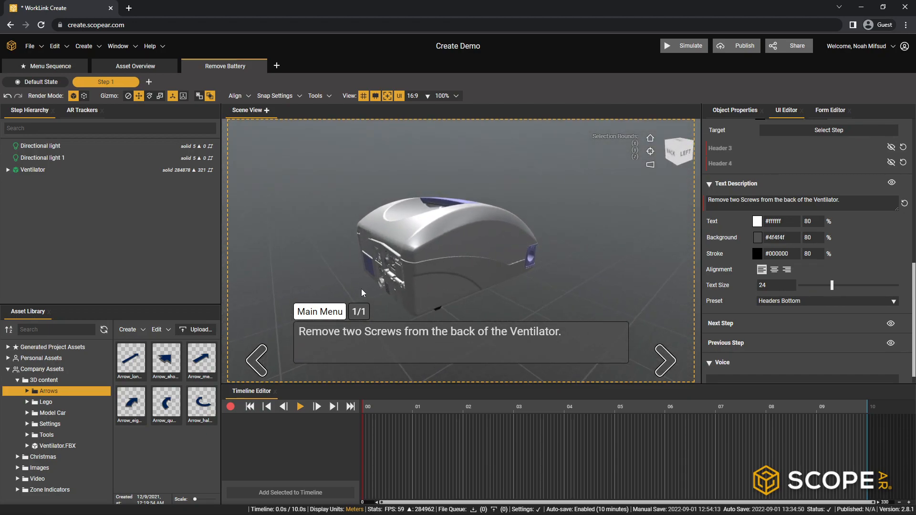
pyautogui.moveTo(568, 263); pyautogui.dragTo(410, 272)
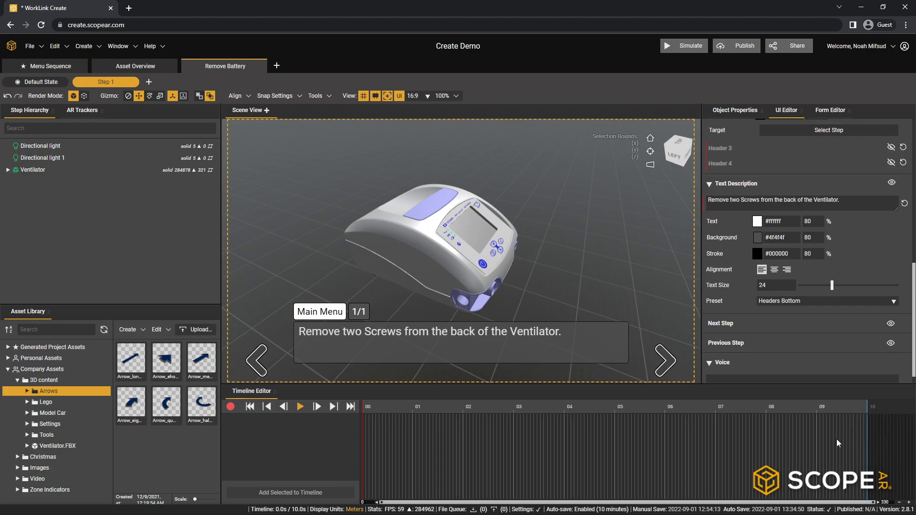
pyautogui.moveTo(437, 285); pyautogui.dragTo(496, 260, button='middle')
pyautogui.moveTo(402, 262); pyautogui.dragTo(556, 239, button='middle')
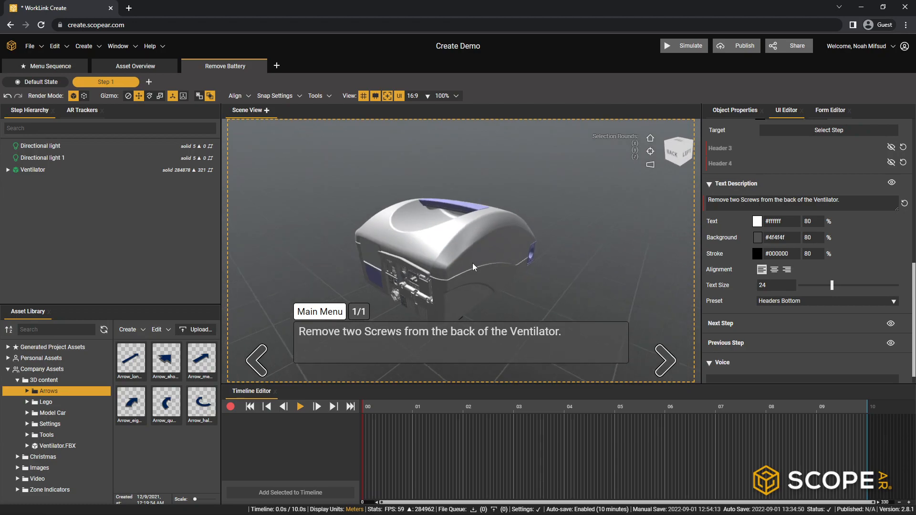
pyautogui.moveTo(468, 265); pyautogui.dragTo(518, 241, button='middle')
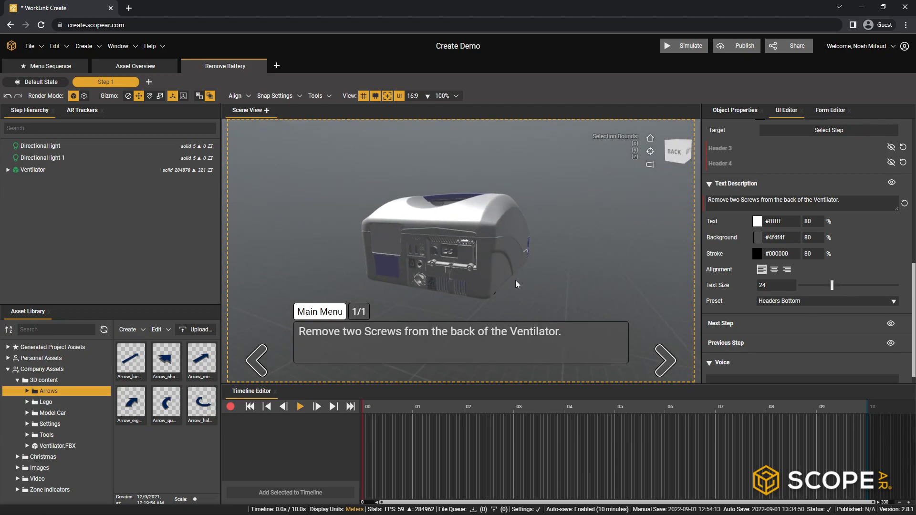
pyautogui.moveTo(516, 236); pyautogui.dragTo(434, 277, button='middle')
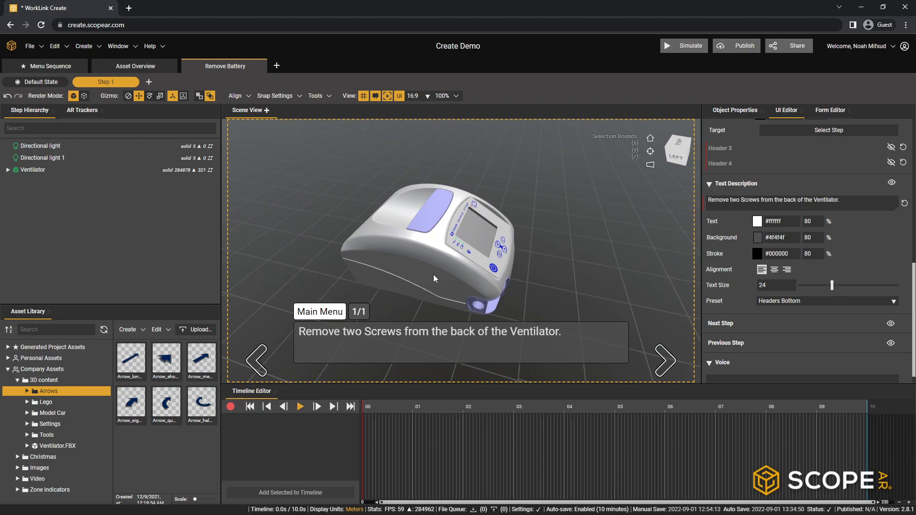
pyautogui.moveTo(433, 274); pyautogui.dragTo(451, 190, button='middle')
pyautogui.moveTo(411, 248)
pyautogui.mouseDown(button='middle')
pyautogui.moveTo(385, 236)
pyautogui.moveTo(511, 243)
pyautogui.moveTo(488, 235)
pyautogui.moveTo(469, 211)
pyautogui.moveTo(417, 261)
pyautogui.mouseUp(button='middle')
pyautogui.moveTo(416, 261); pyautogui.dragTo(582, 221)
pyautogui.moveTo(572, 224)
pyautogui.mouseDown(button='middle')
pyautogui.moveTo(532, 239)
pyautogui.moveTo(391, 337)
pyautogui.moveTo(382, 219)
pyautogui.moveTo(454, 240)
pyautogui.moveTo(446, 257)
pyautogui.moveTo(476, 244)
pyautogui.moveTo(543, 245)
pyautogui.moveTo(539, 265)
pyautogui.moveTo(405, 259)
pyautogui.moveTo(536, 251)
pyautogui.moveTo(575, 215)
pyautogui.mouseUp(button='middle')
pyautogui.click(650, 138)
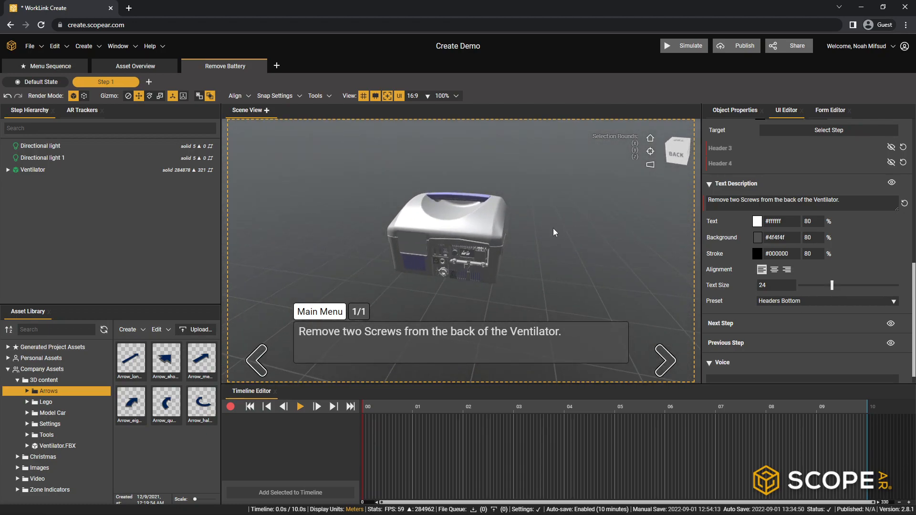
# - Add the two battery screws on the ventilator's back, Battery_Screw_01 and Battery_Screw_02, to the timeline
pyautogui.scroll(6, 496, 274)
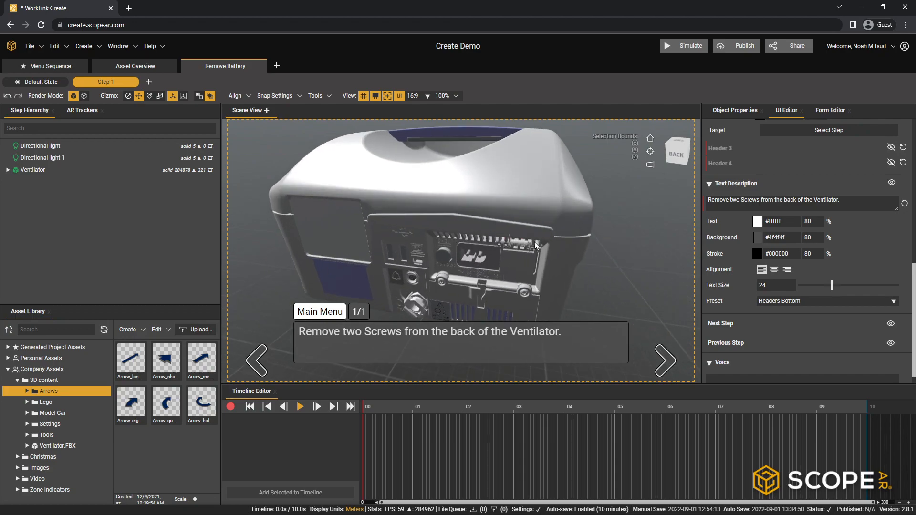
pyautogui.moveTo(503, 237); pyautogui.dragTo(484, 228, button='middle')
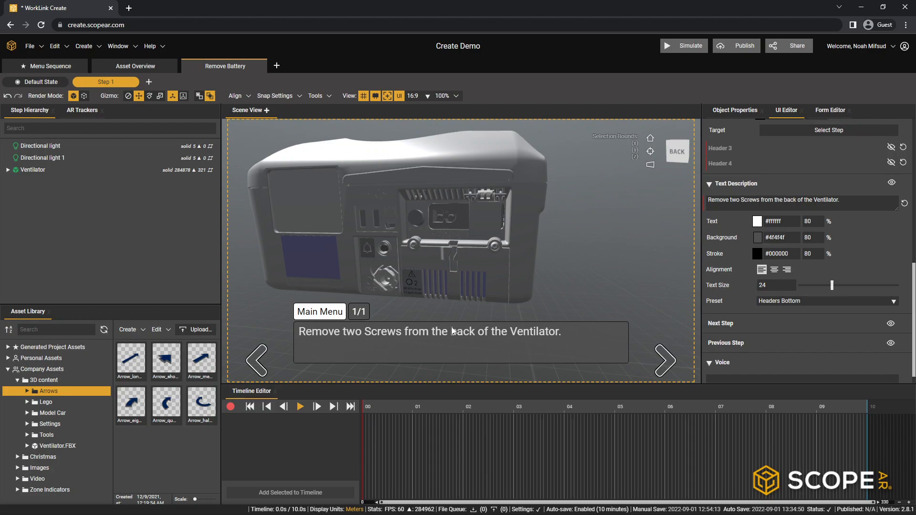
pyautogui.click(494, 246)
pyautogui.click(494, 247)
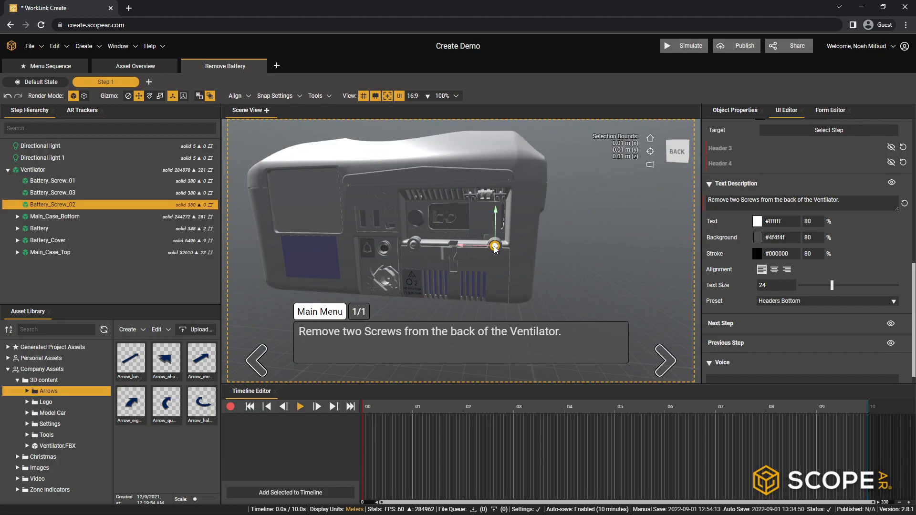
pyautogui.click(414, 246)
pyautogui.click(414, 247)
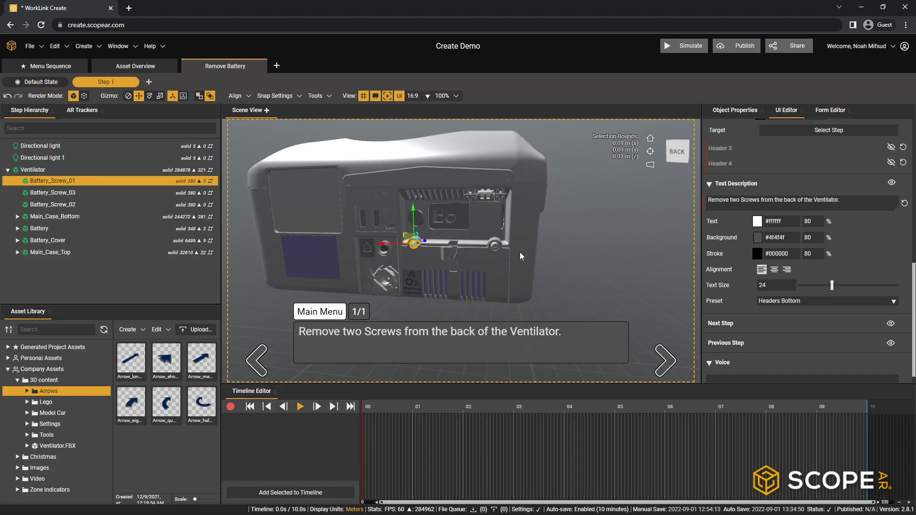
pyautogui.keyDown('ctrl'); pyautogui.click(494, 246); pyautogui.keyUp('ctrl')
pyautogui.moveTo(530, 252); pyautogui.dragTo(442, 255, button='middle')
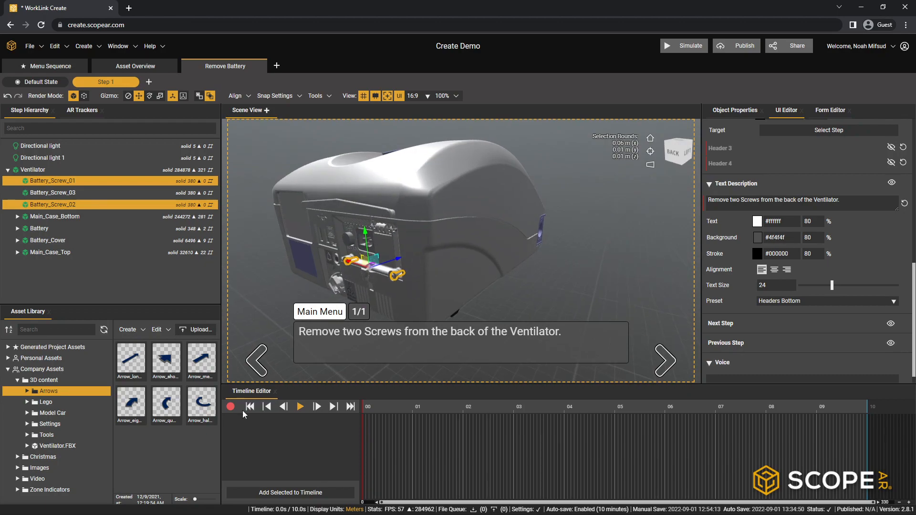
pyautogui.click(289, 494)
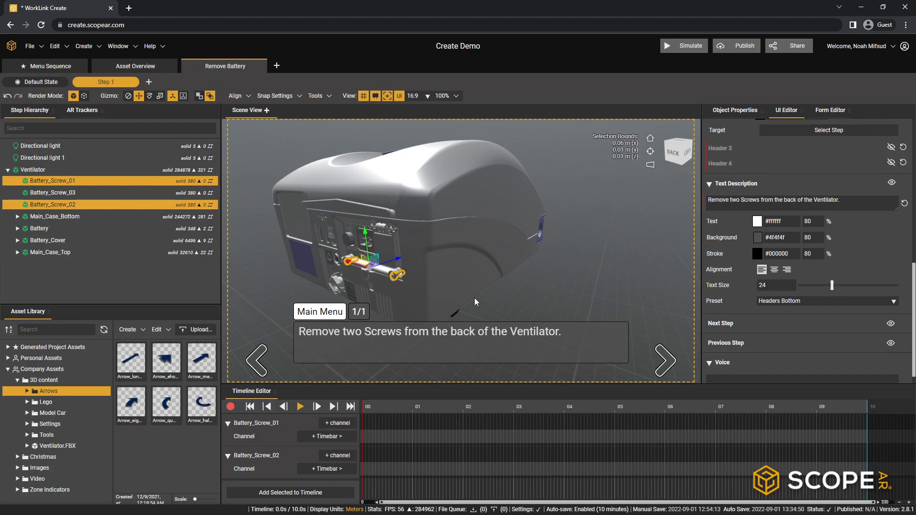
# - Add a Highlight Sphere timebar to Battery_Screw_01 and set its highlight color to magenta #f000ff
pyautogui.click(335, 437)
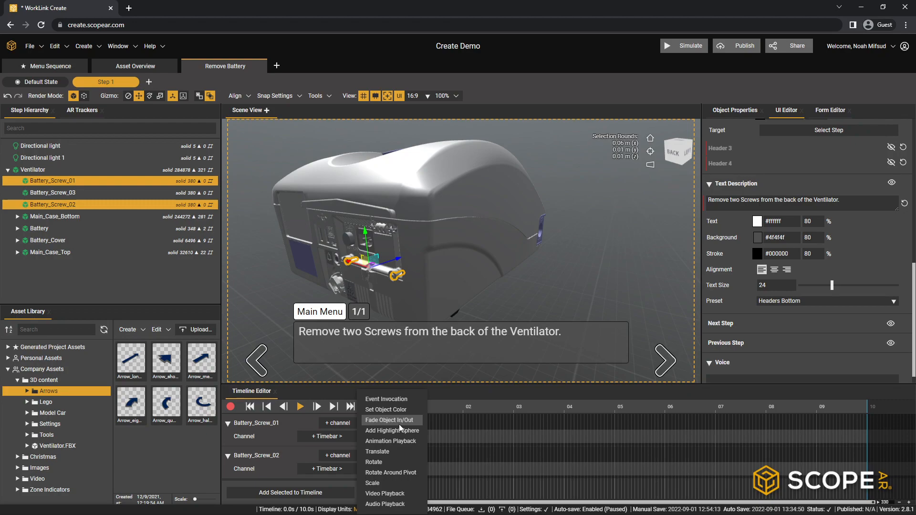
pyautogui.click(382, 431)
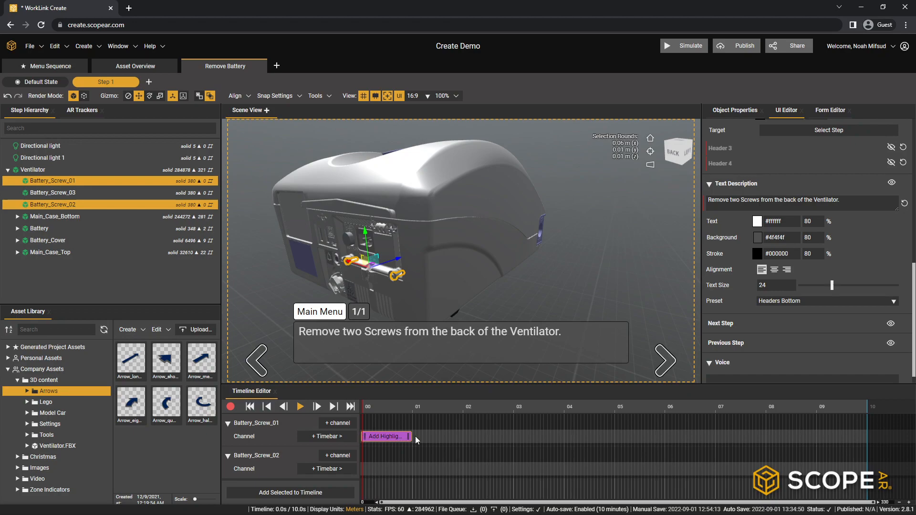
pyautogui.doubleClick(388, 436)
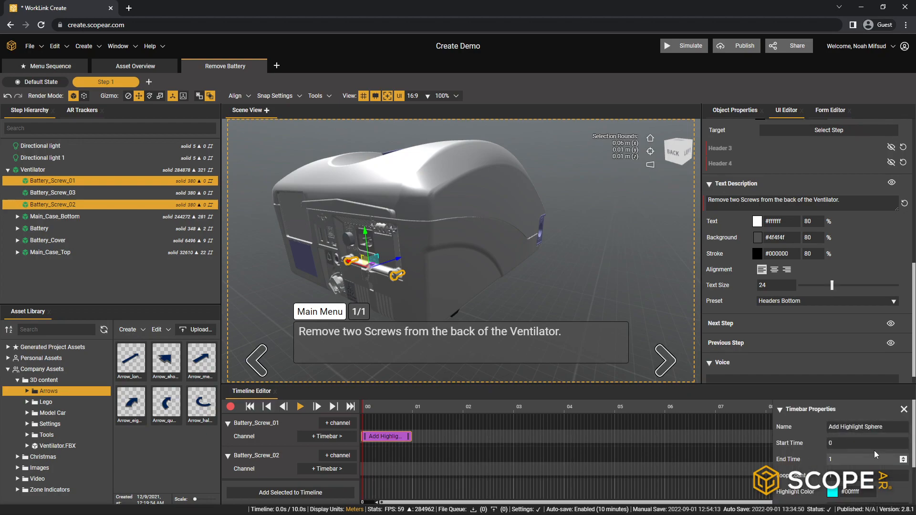
pyautogui.scroll(-2, 812, 447)
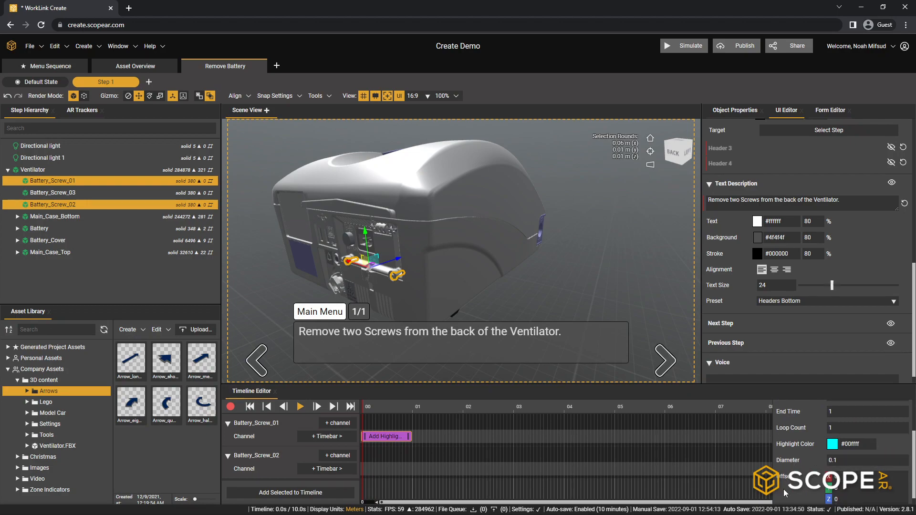
pyautogui.click(834, 447)
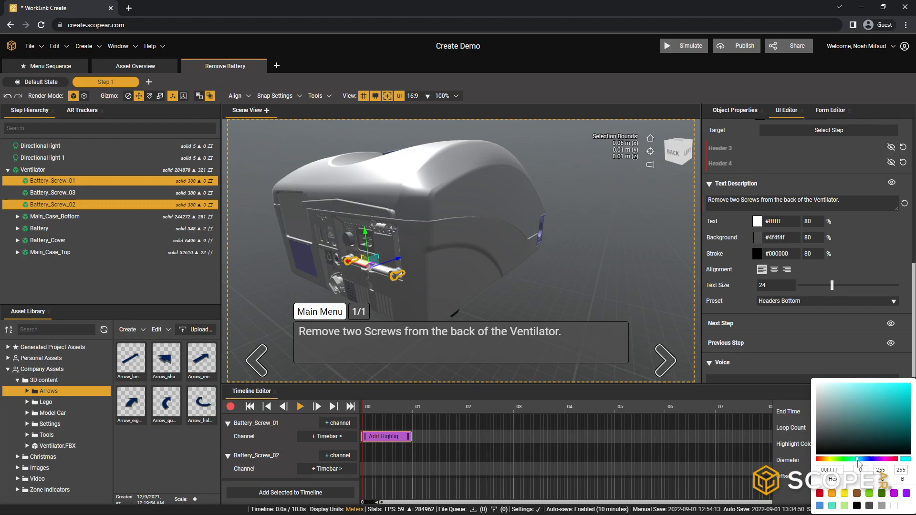
pyautogui.moveTo(860, 461); pyautogui.dragTo(884, 460)
pyautogui.moveTo(885, 416); pyautogui.dragTo(915, 380)
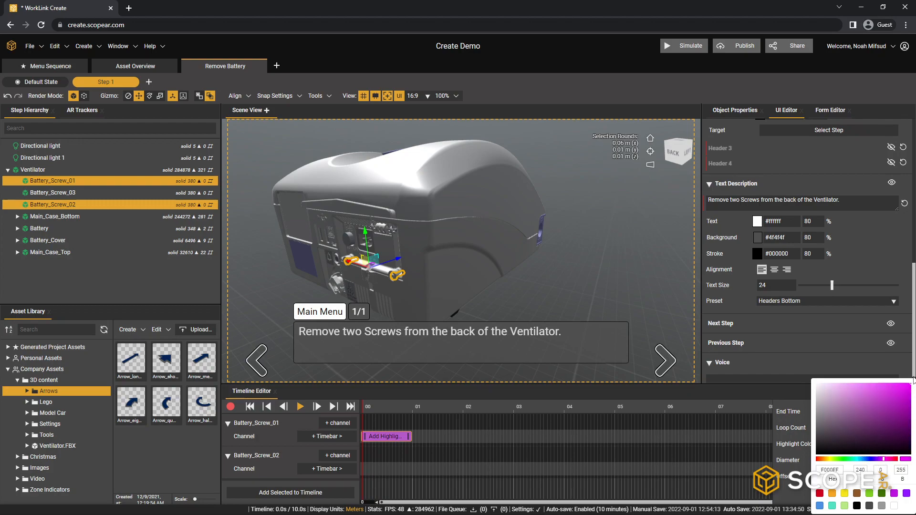
pyautogui.click(914, 376)
# - Play the highlight sphere animation from the start several times, checking it around the ventilator
pyautogui.moveTo(437, 293); pyautogui.dragTo(501, 331)
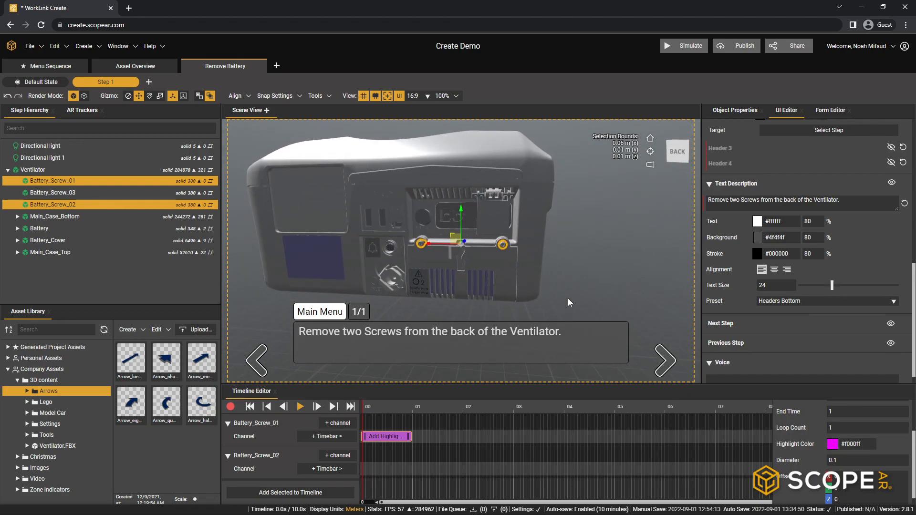
pyautogui.click(544, 246)
pyautogui.click(299, 407)
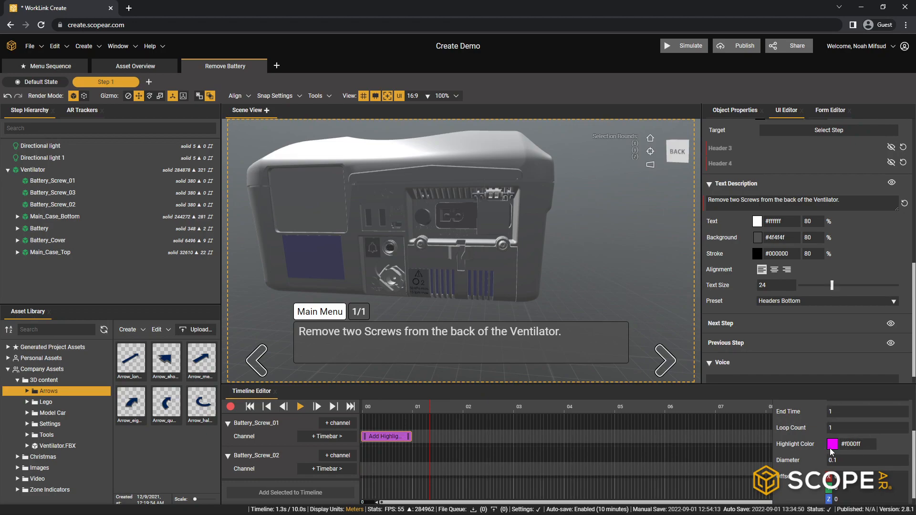
pyautogui.click(249, 406)
pyautogui.click(300, 406)
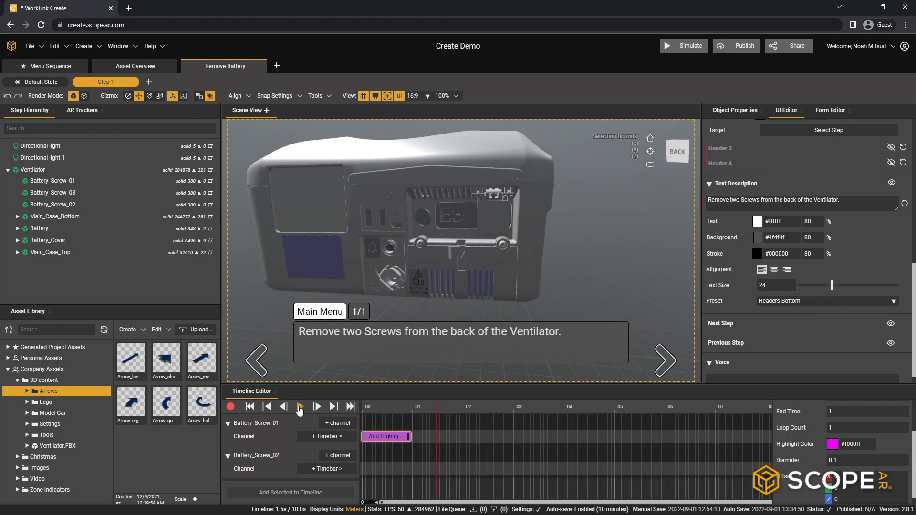
pyautogui.moveTo(538, 301); pyautogui.dragTo(227, 301)
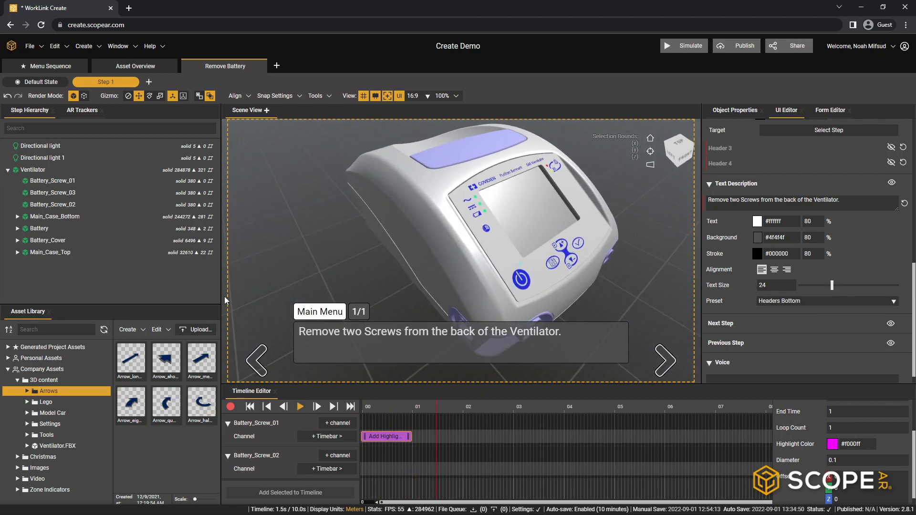
pyautogui.click(249, 407)
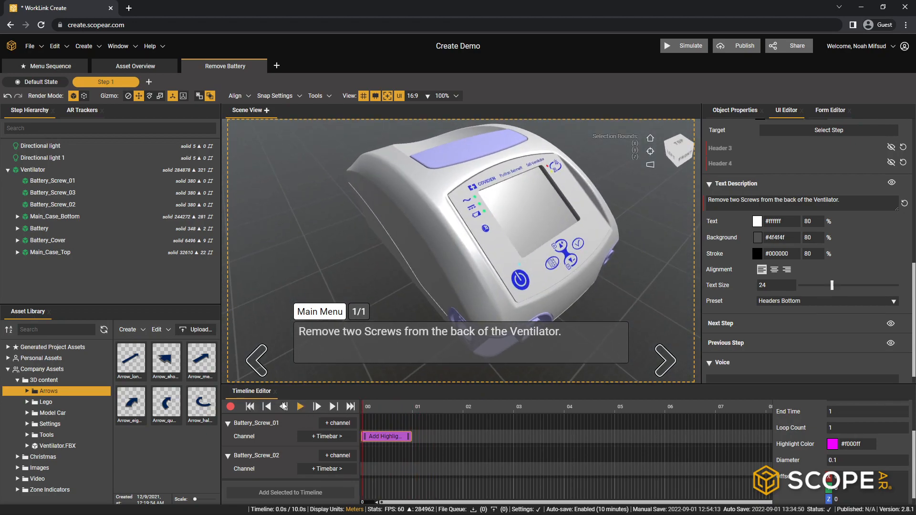
pyautogui.click(301, 406)
pyautogui.click(304, 406)
pyautogui.moveTo(491, 204); pyautogui.dragTo(420, 334)
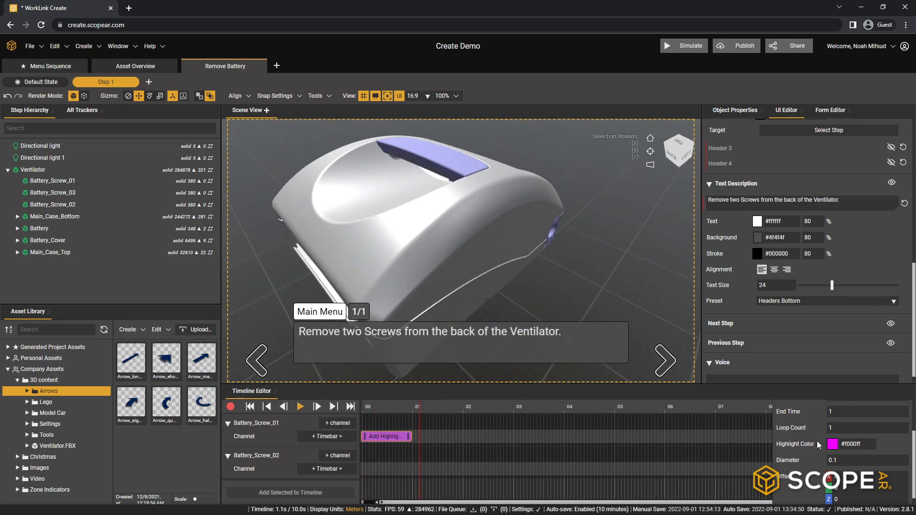
# - Set the highlight sphere's diameter to 0.2 and replay the animation while viewing the back of the ventilator
pyautogui.click(849, 461)
pyautogui.click(860, 462)
pyautogui.click(815, 460)
pyautogui.click(249, 406)
pyautogui.click(299, 407)
pyautogui.moveTo(389, 264); pyautogui.dragTo(485, 215, button='middle')
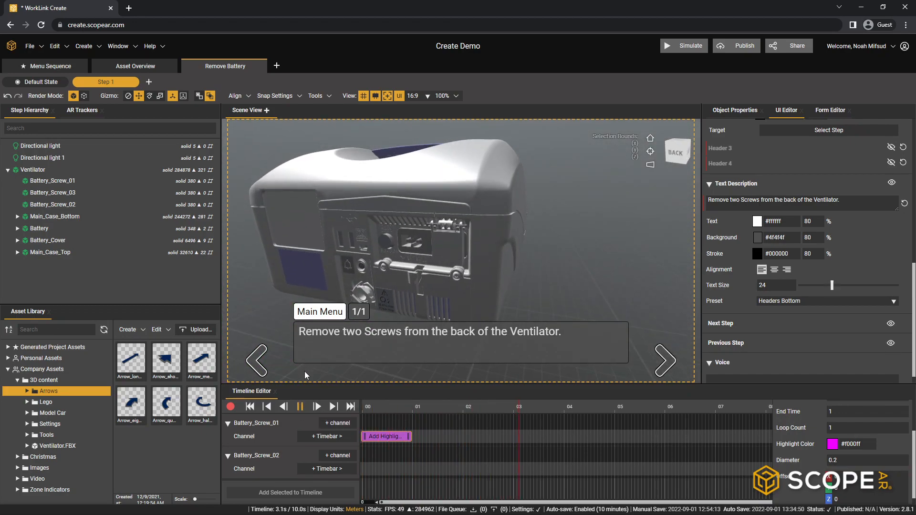
pyautogui.click(300, 406)
# - Add a second channel to Battery_Screw_01 with a Set Object Color timebar and compare its properties with the highlight sphere's
pyautogui.click(339, 422)
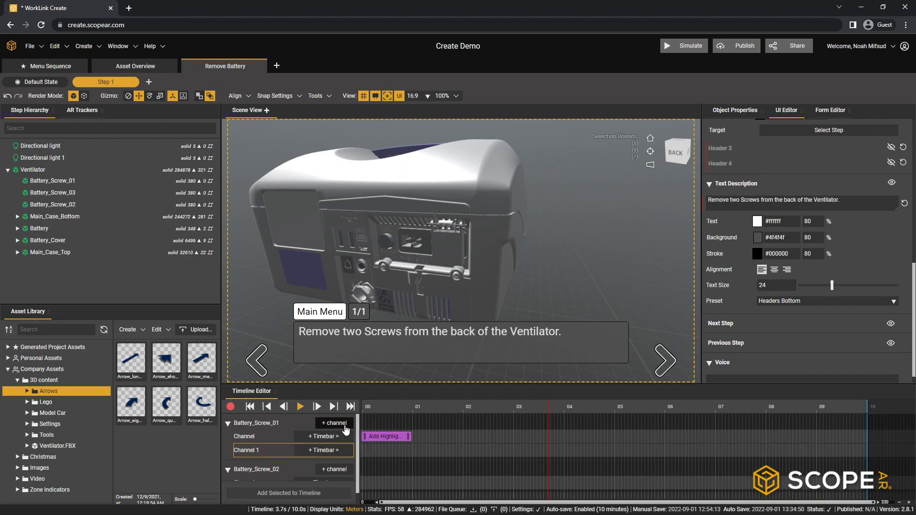
pyautogui.click(338, 451)
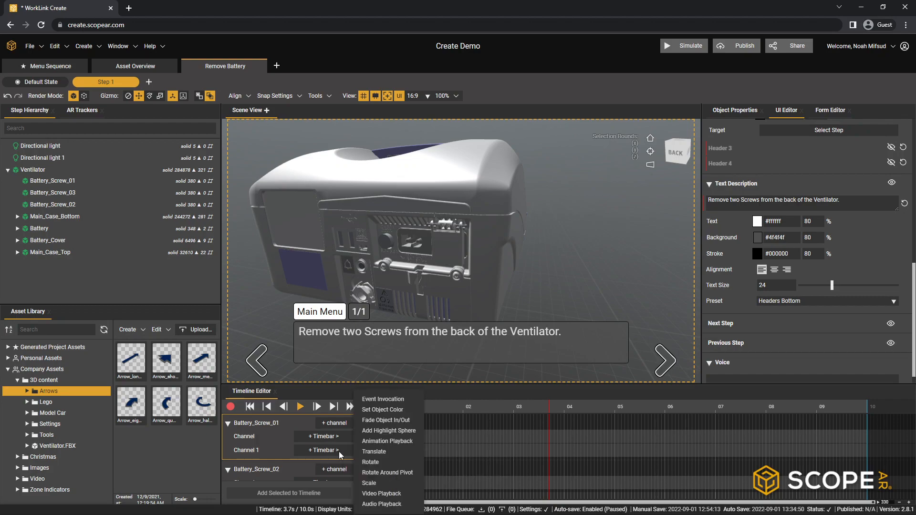
pyautogui.click(381, 410)
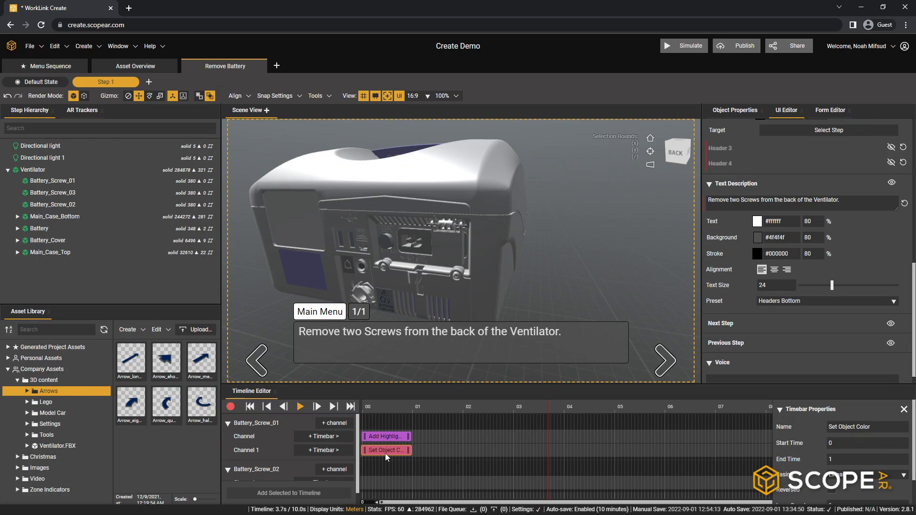
pyautogui.scroll(-1, 820, 466)
pyautogui.scroll(-1, 820, 467)
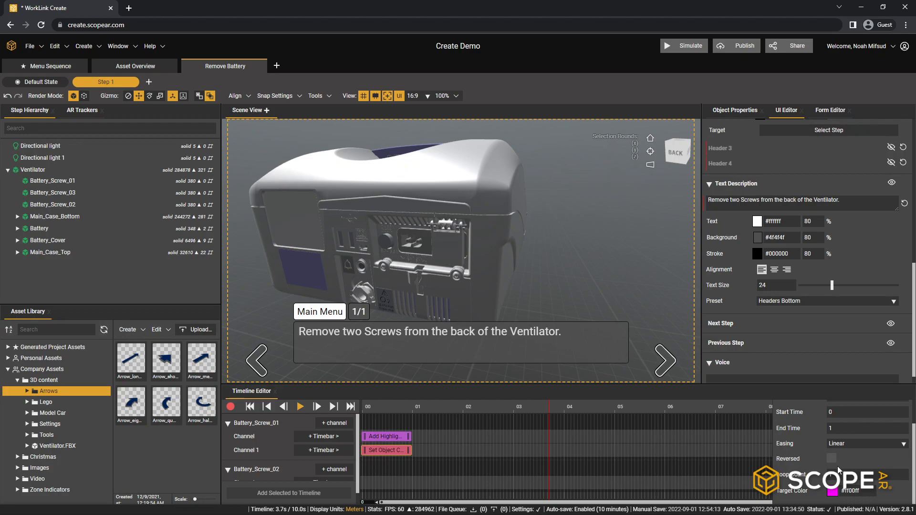
pyautogui.click(394, 438)
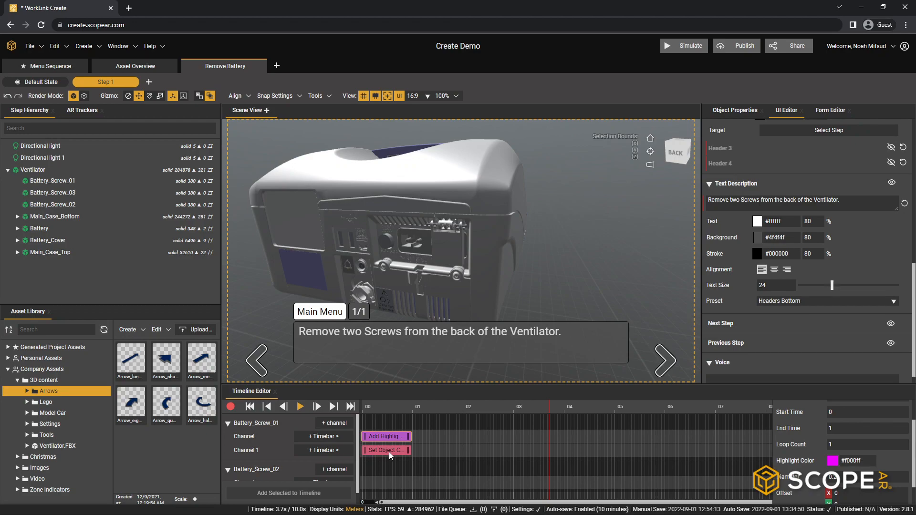
pyautogui.click(391, 446)
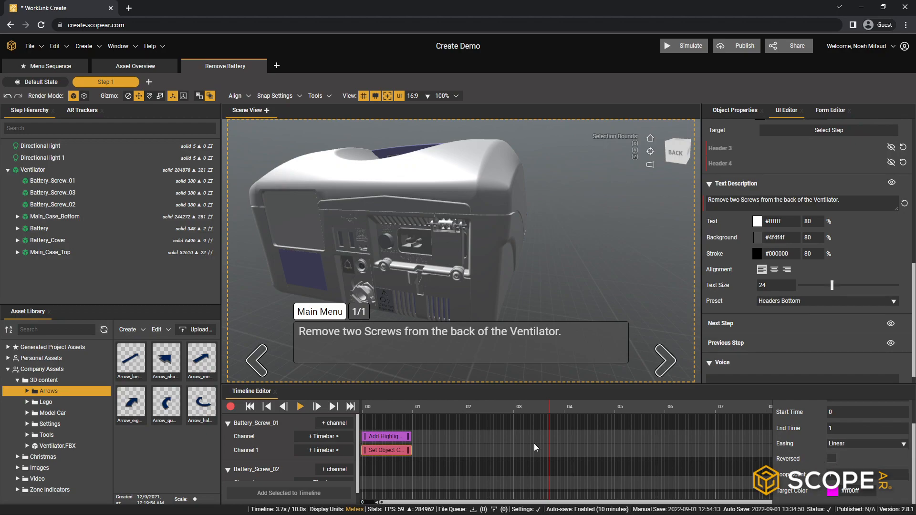
# - Shift the Set Object Color timebar to start at about 0.5 s and play the timeline from the beginning
pyautogui.moveTo(386, 451); pyautogui.dragTo(410, 452)
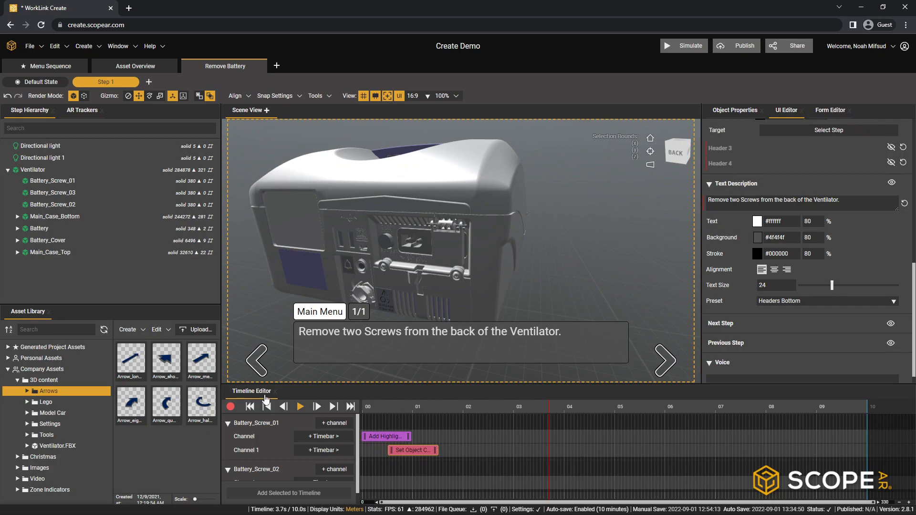
pyautogui.click(250, 406)
pyautogui.click(299, 407)
pyautogui.click(300, 407)
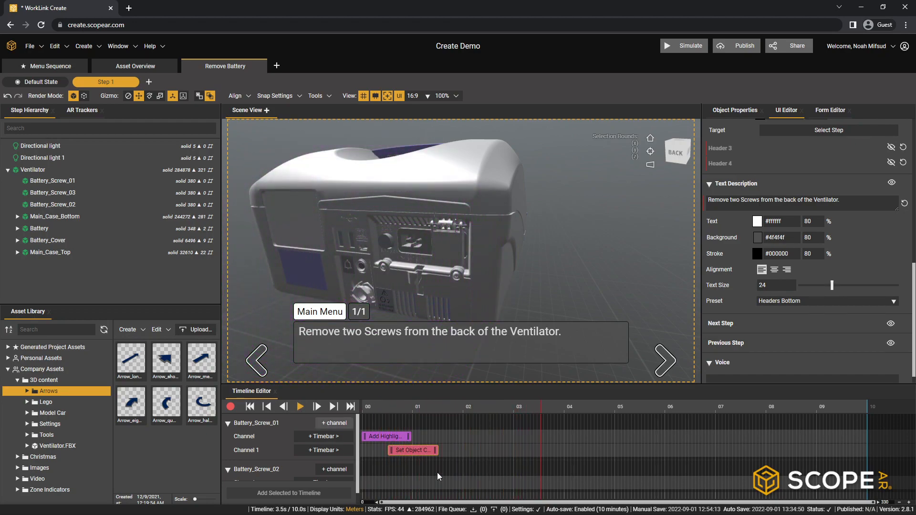
# - Extend the Set Object Color timebar to end at about 2 s and replay the timeline from the beginning
pyautogui.moveTo(435, 452); pyautogui.dragTo(445, 451)
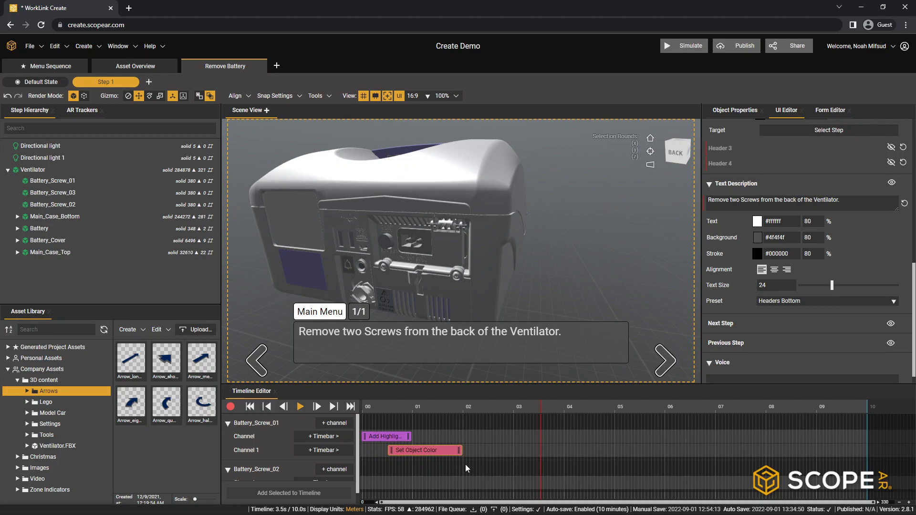
pyautogui.click(250, 407)
pyautogui.click(299, 408)
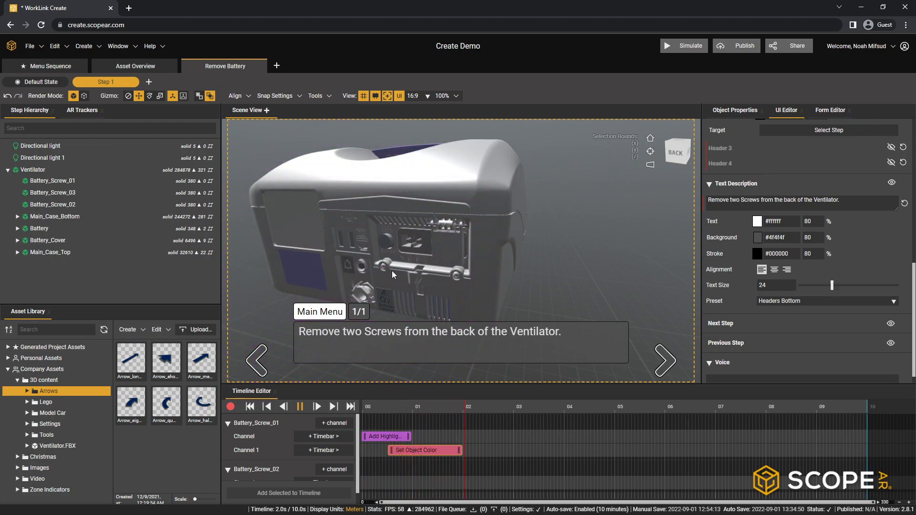
pyautogui.click(300, 407)
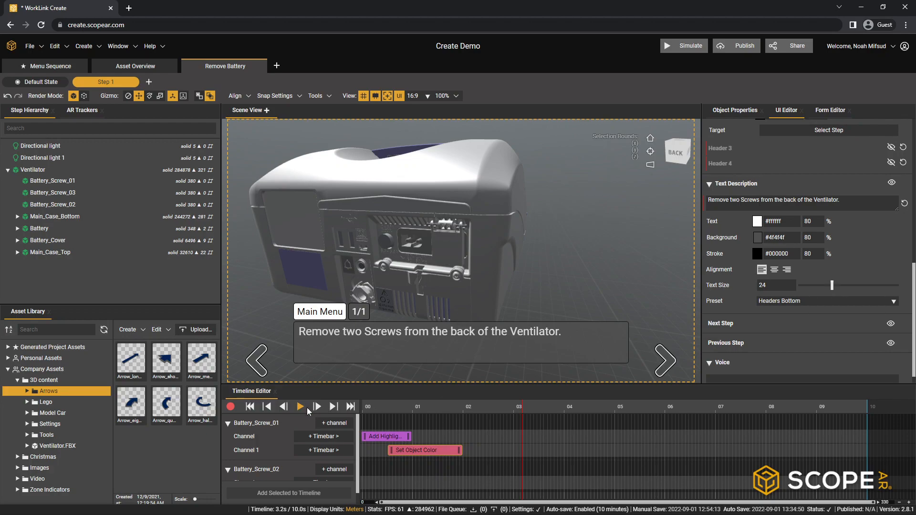
pyautogui.click(249, 406)
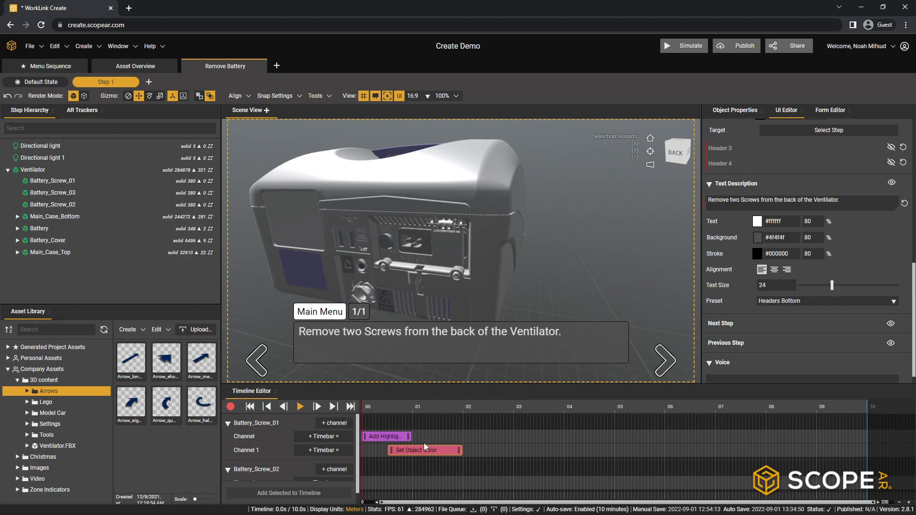
pyautogui.click(297, 407)
pyautogui.click(302, 409)
pyautogui.click(300, 407)
pyautogui.click(300, 407)
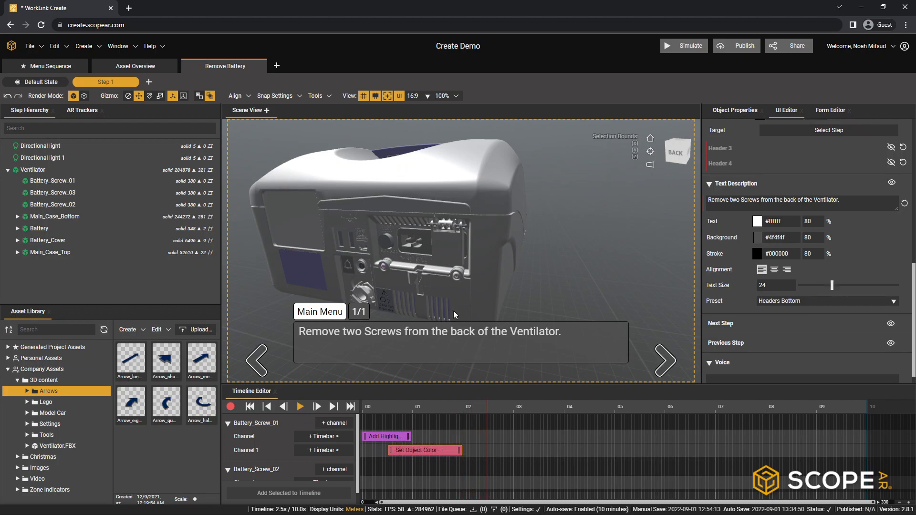
# - Record Battery_Screw_01 being pulled out of the ventilator's back, and move the Translate timebar to start at about 2 s
pyautogui.scroll(-3, 385, 243)
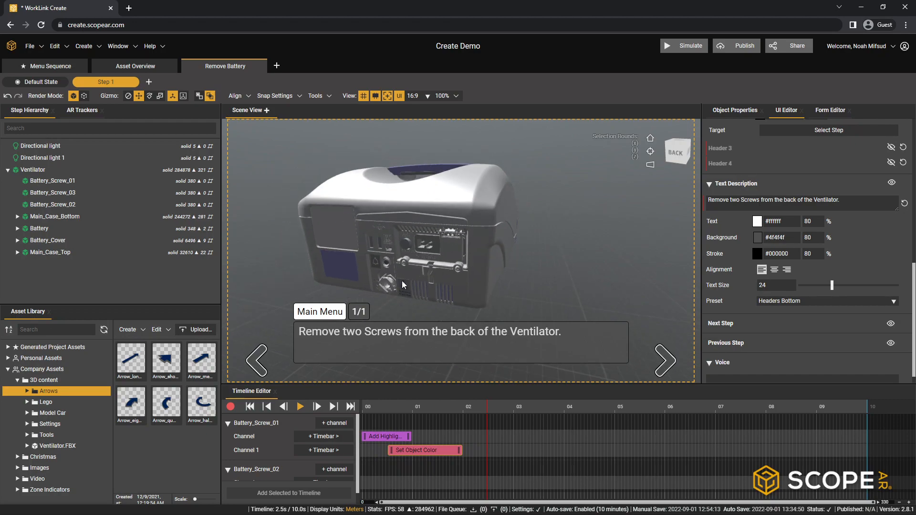
pyautogui.moveTo(470, 234); pyautogui.dragTo(402, 244, button='middle')
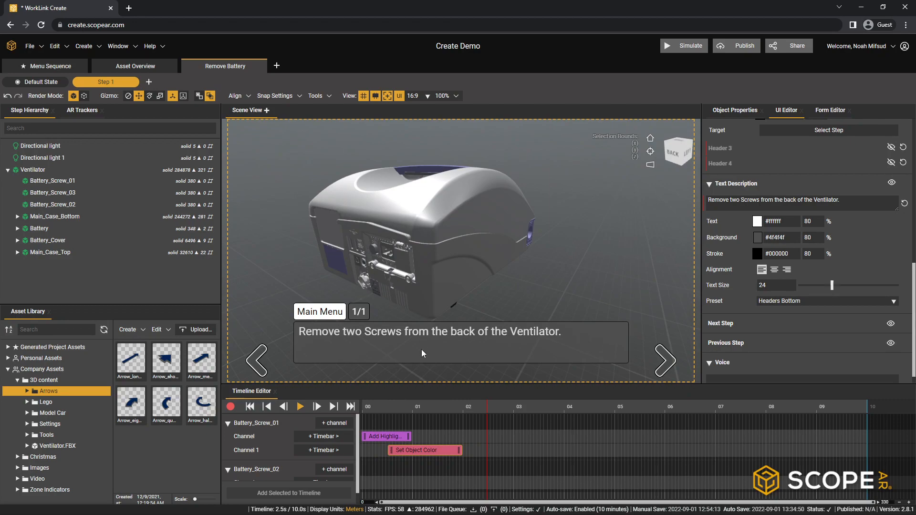
pyautogui.moveTo(378, 290); pyautogui.dragTo(447, 285, button='middle')
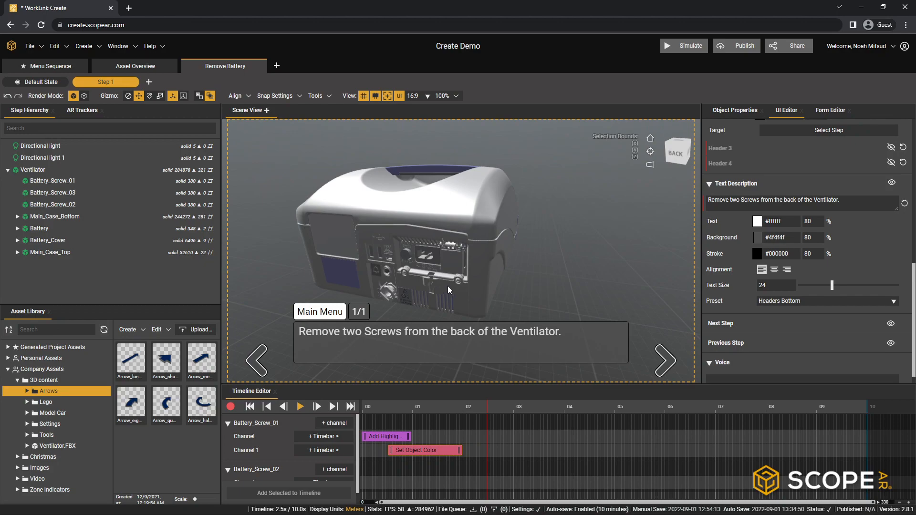
pyautogui.click(231, 407)
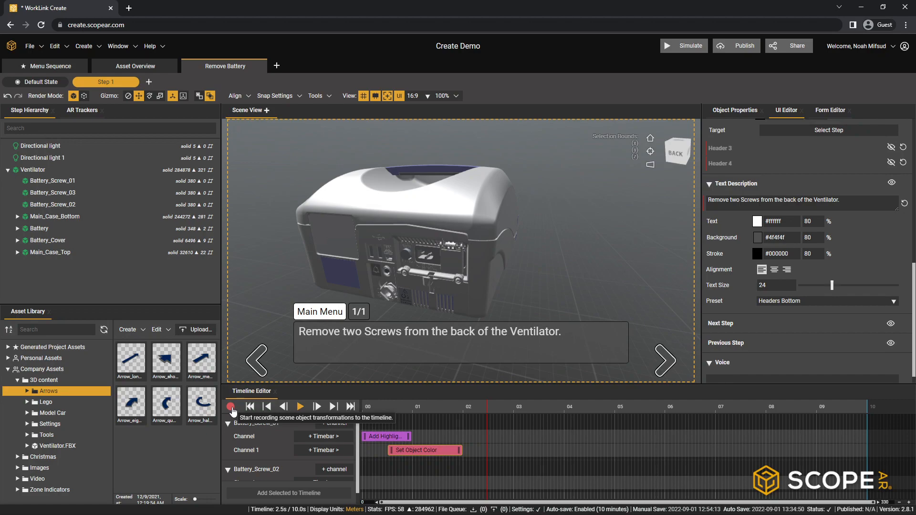
pyautogui.click(406, 273)
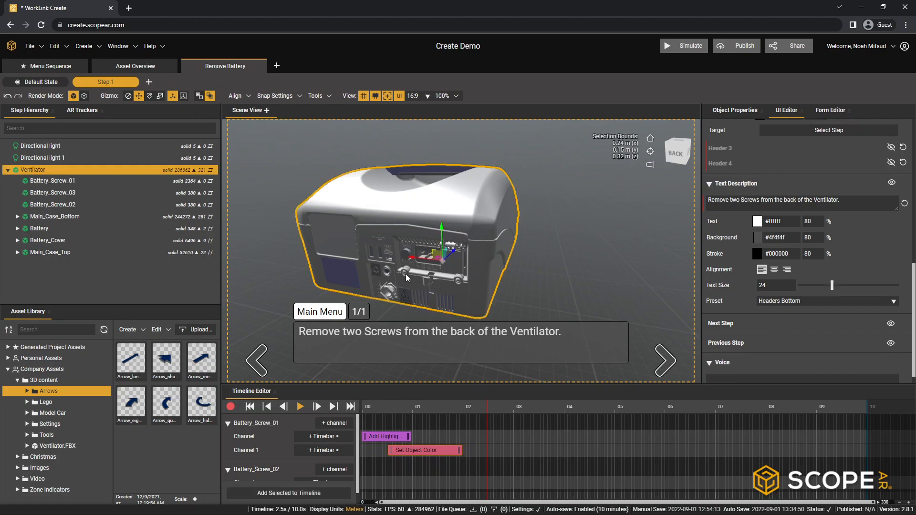
pyautogui.click(406, 274)
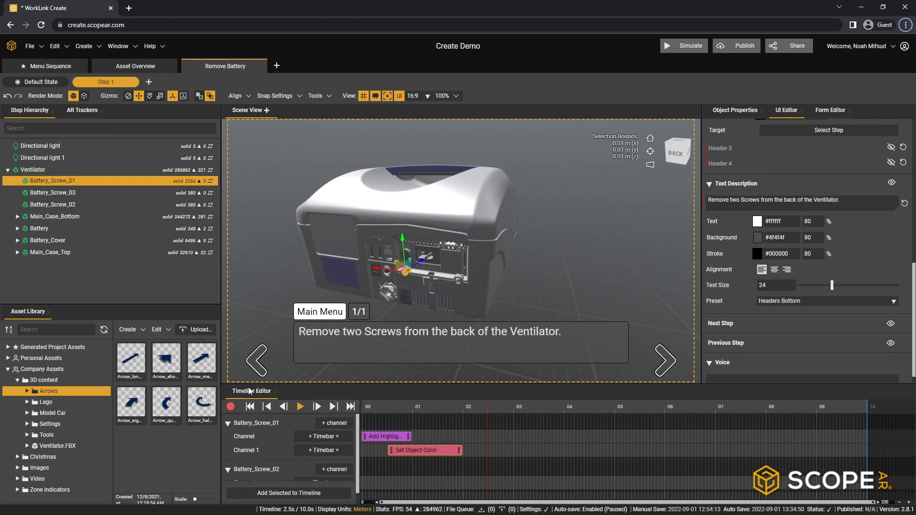
pyautogui.click(230, 407)
pyautogui.moveTo(446, 303); pyautogui.dragTo(415, 276)
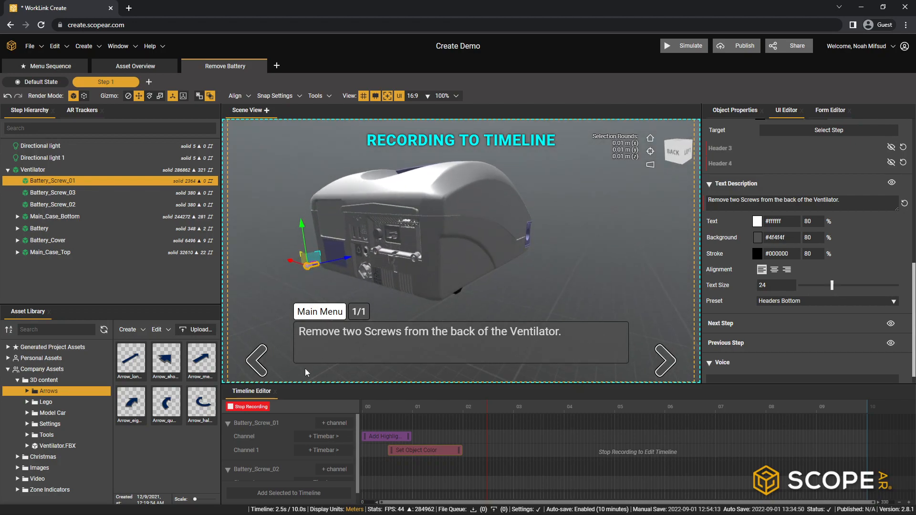
pyautogui.click(251, 407)
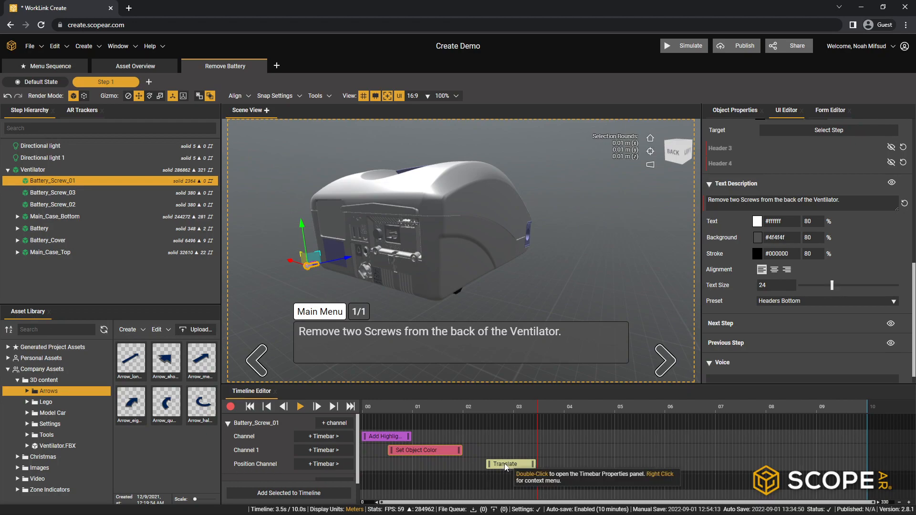
pyautogui.moveTo(509, 463); pyautogui.dragTo(489, 471)
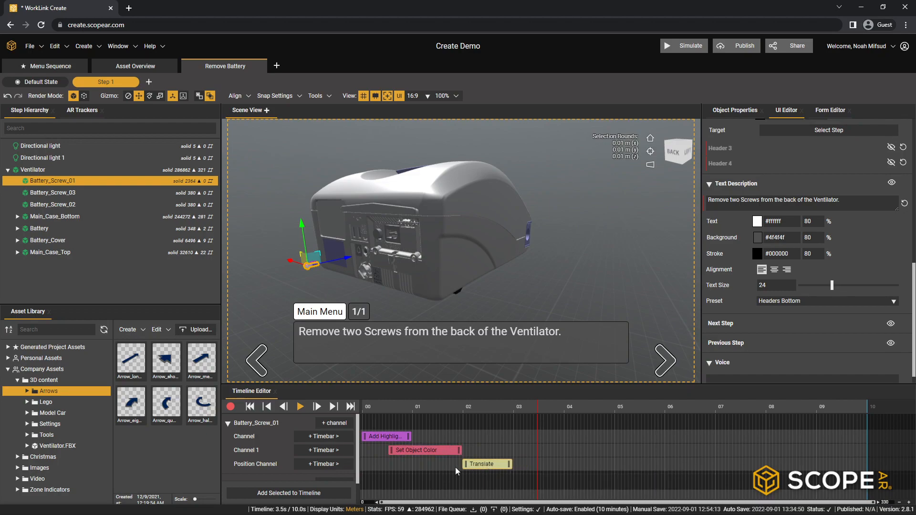
# - Play the timeline from the beginning to check Battery_Screw_01's highlight, color change and removal movement
pyautogui.click(249, 406)
pyautogui.click(299, 407)
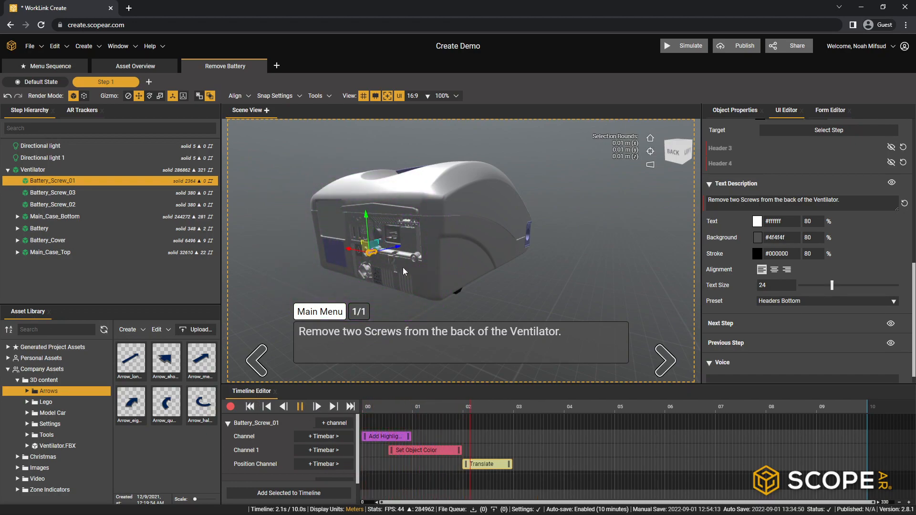
pyautogui.click(300, 407)
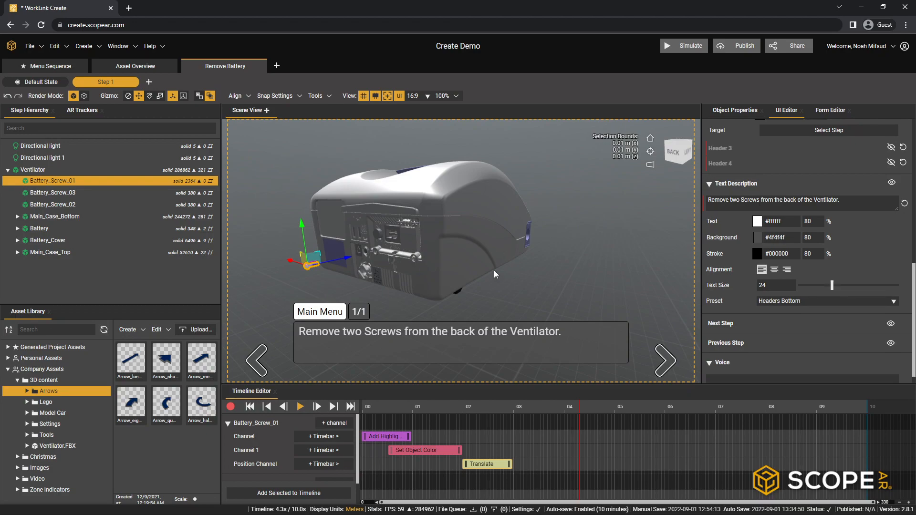
# - Record Battery_Screw_01 moving farther away from the ventilator's back, and shift the new Translate timebar to start at about 3.9 s
pyautogui.moveTo(518, 233); pyautogui.dragTo(431, 233, button='middle')
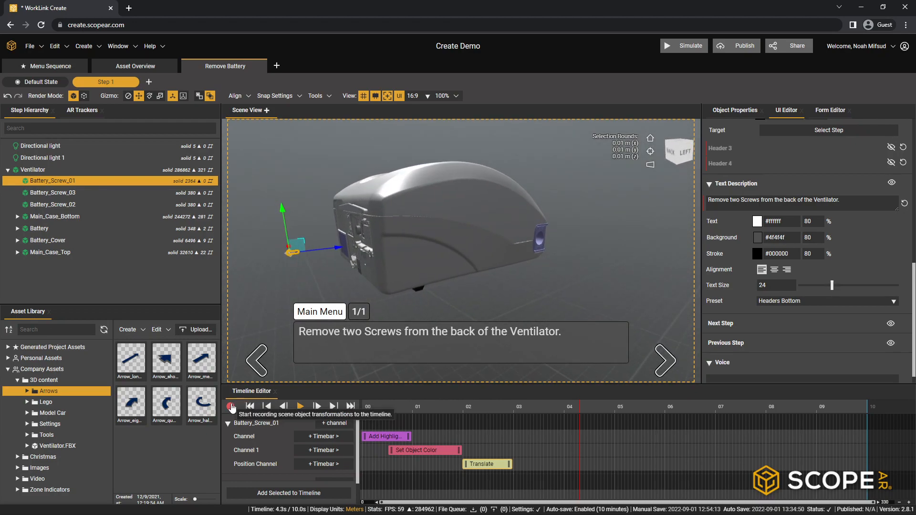
pyautogui.moveTo(363, 286); pyautogui.dragTo(505, 283, button='middle')
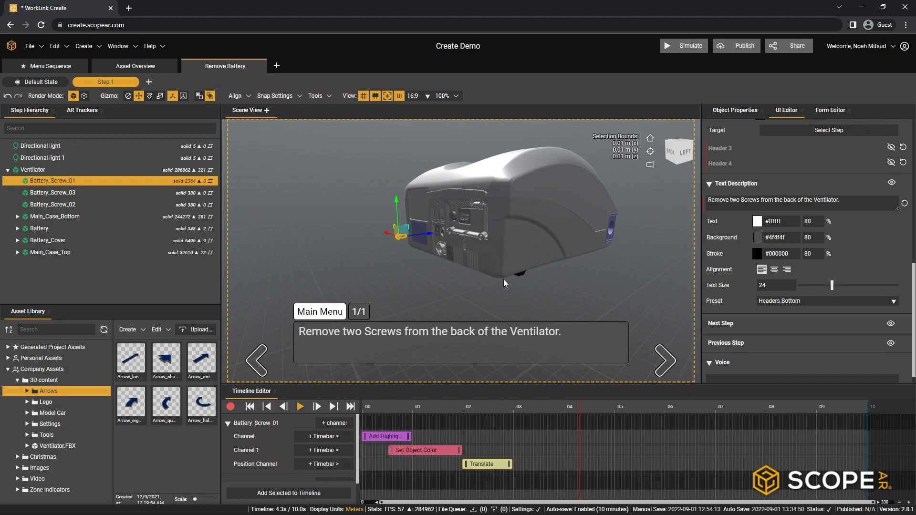
pyautogui.click(230, 407)
pyautogui.moveTo(448, 273); pyautogui.dragTo(407, 265, button='right')
pyautogui.moveTo(416, 256); pyautogui.dragTo(359, 268)
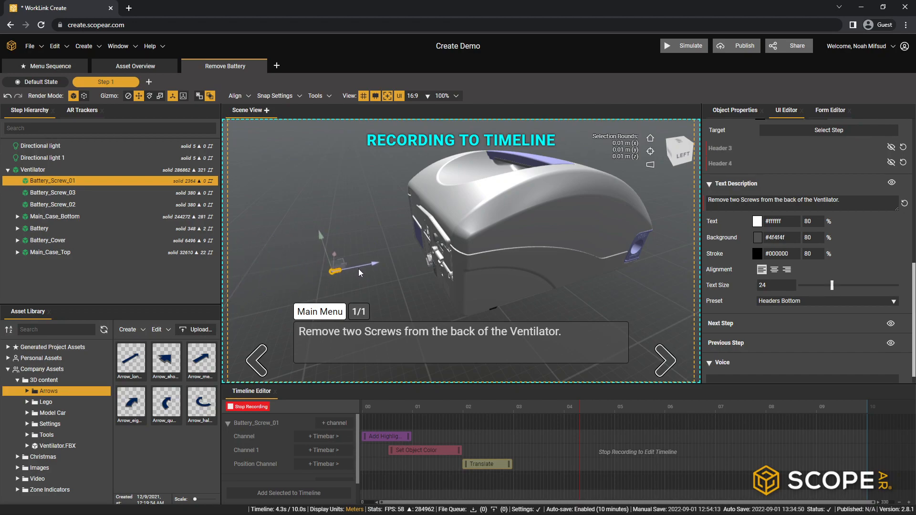
pyautogui.click(248, 407)
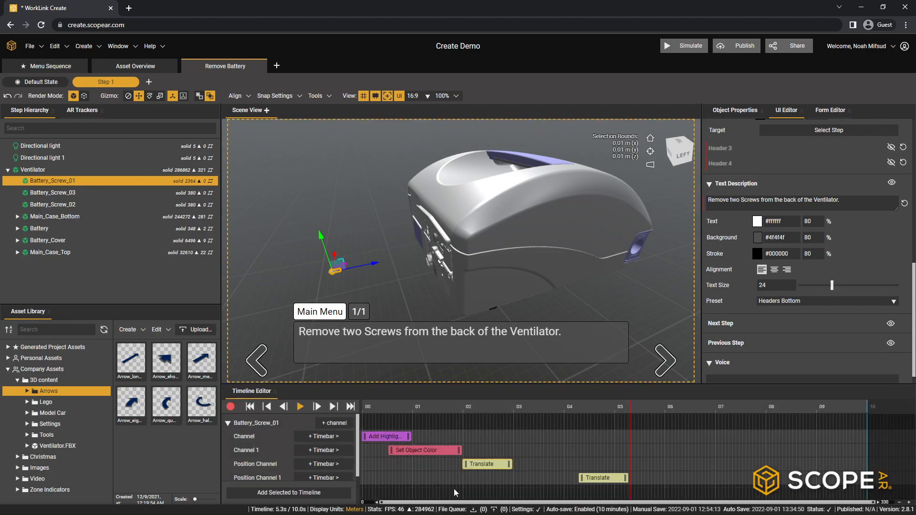
pyautogui.moveTo(617, 479); pyautogui.dragTo(595, 484)
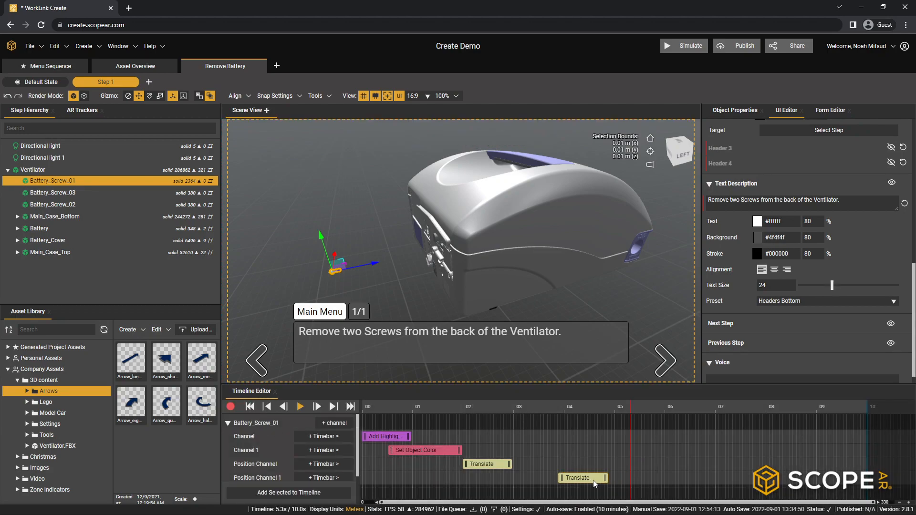
# - Play the timeline from the beginning to check the second Translate movement of Battery_Screw_01
pyautogui.click(249, 407)
pyautogui.click(299, 406)
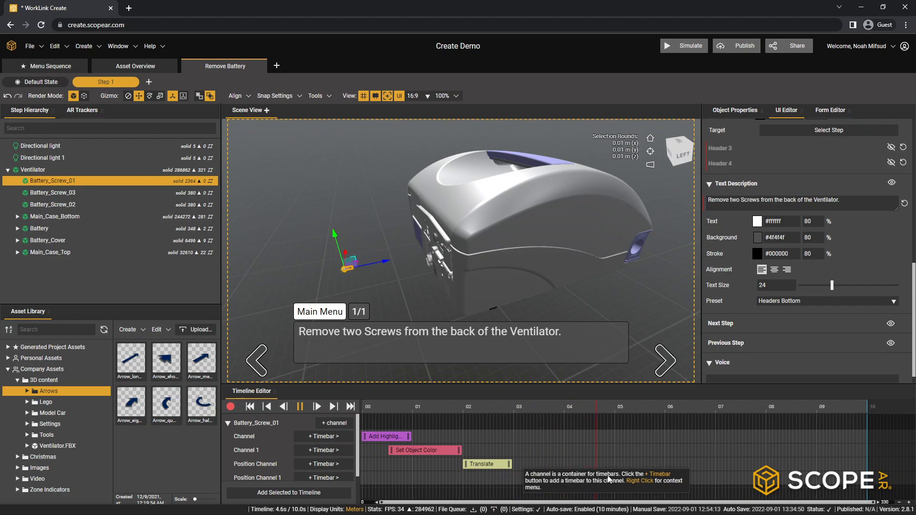
pyautogui.click(300, 407)
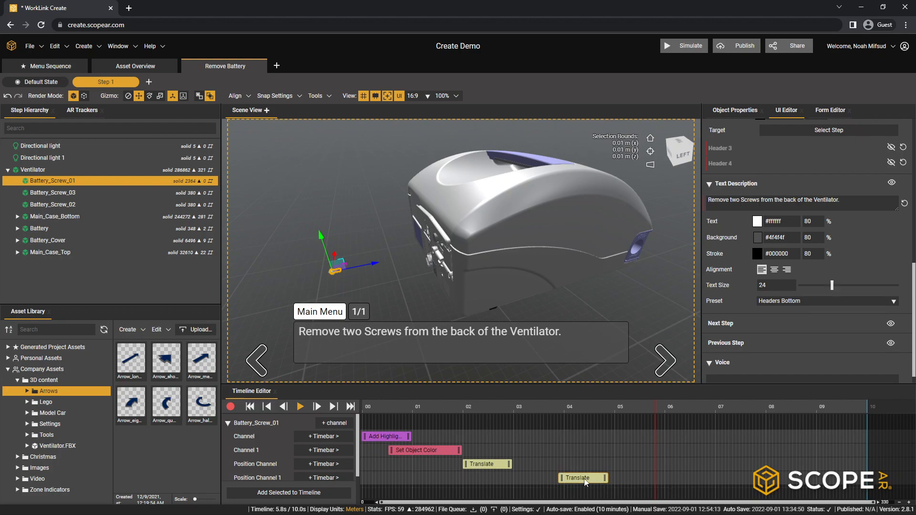
# - Delete the second Translate timebar and the emptied Position Channel 1 from Battery_Screw_01
pyautogui.rightClick(585, 479)
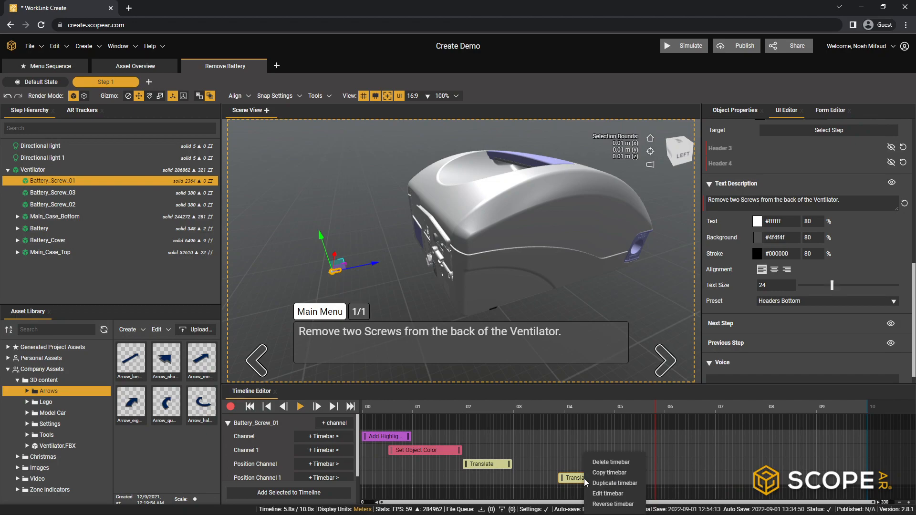
pyautogui.click(611, 463)
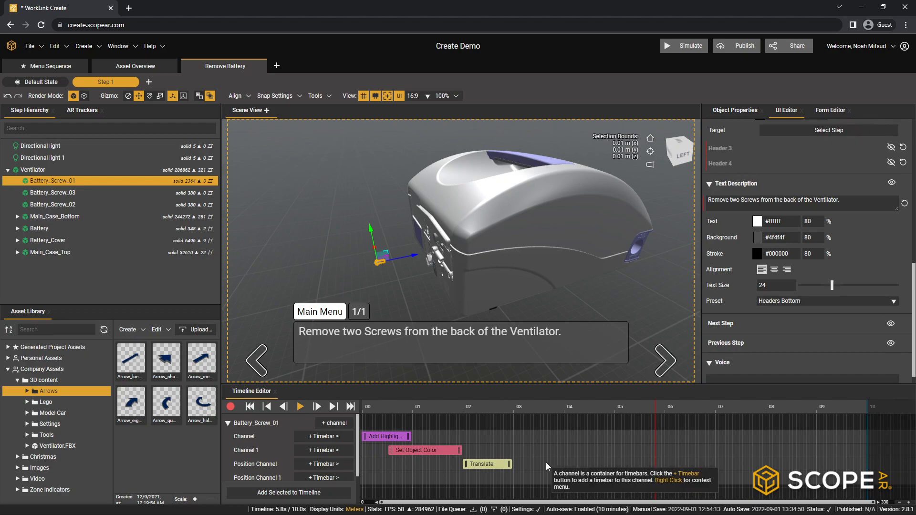
pyautogui.scroll(-2, 281, 458)
pyautogui.click(270, 446)
pyautogui.rightClick(262, 446)
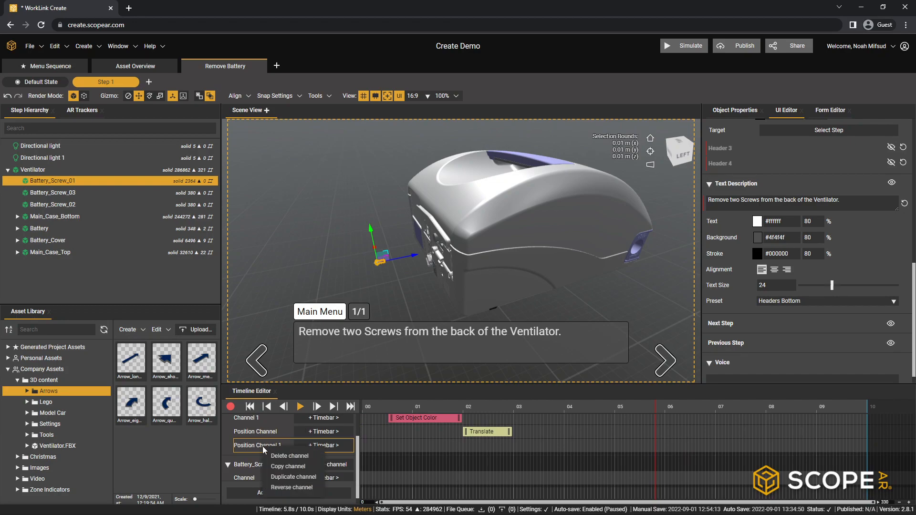
pyautogui.click(276, 457)
pyautogui.scroll(1, 511, 457)
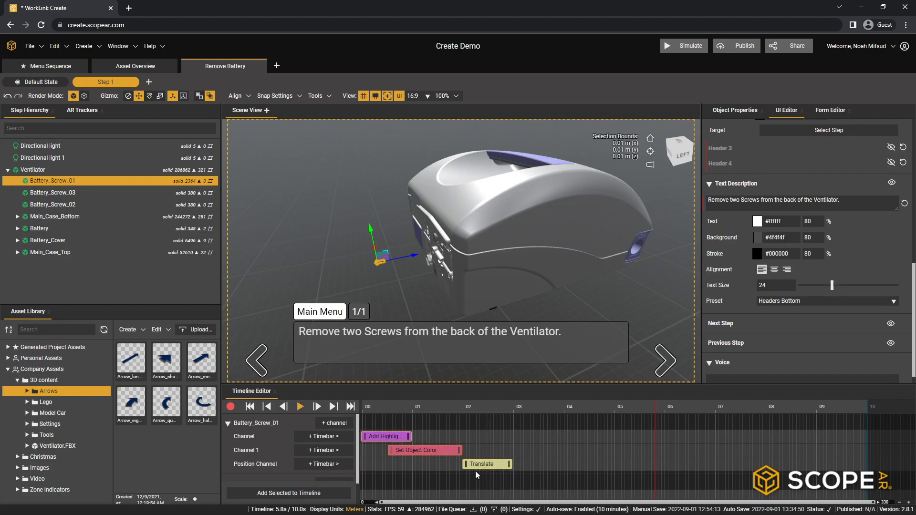
# - Copy Battery_Screw_01's highlight, Set Object Color and Translate timebars and paste them into Battery_Screw_02's channel
pyautogui.rightClick(488, 467)
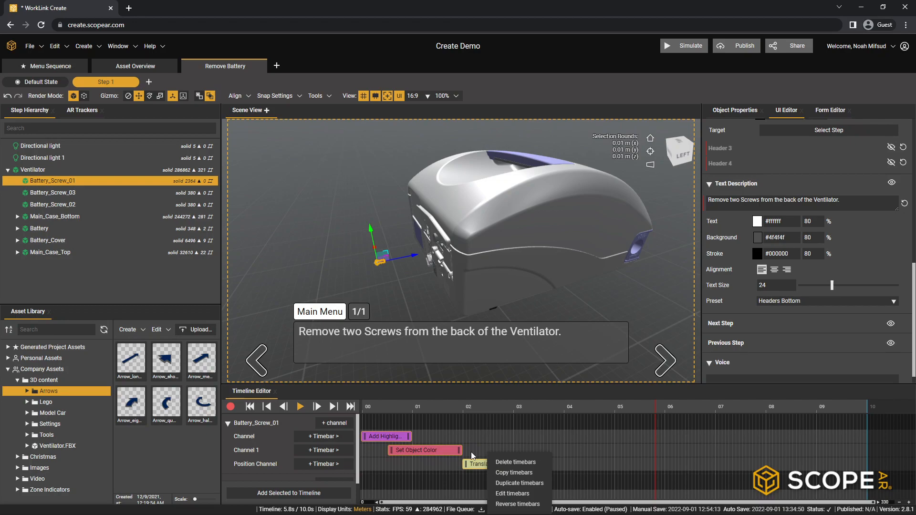
pyautogui.click(514, 472)
pyautogui.scroll(-2, 494, 459)
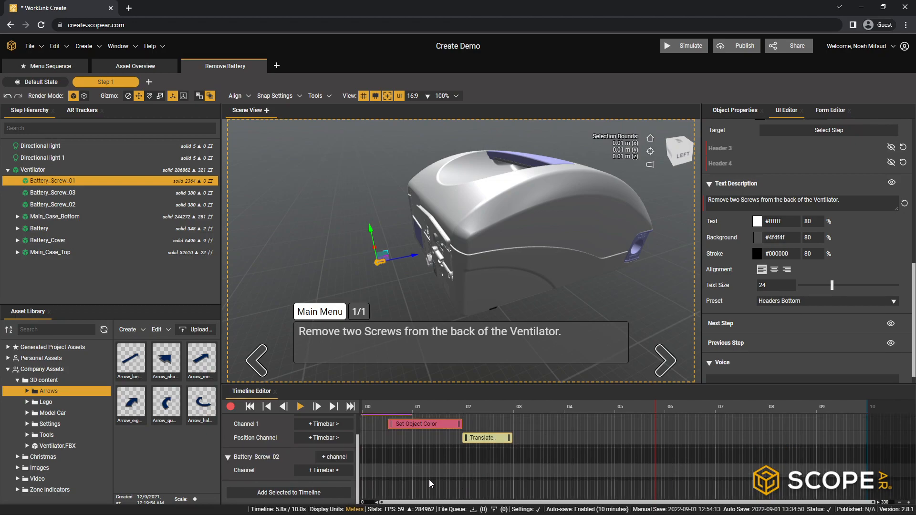
pyautogui.rightClick(363, 470)
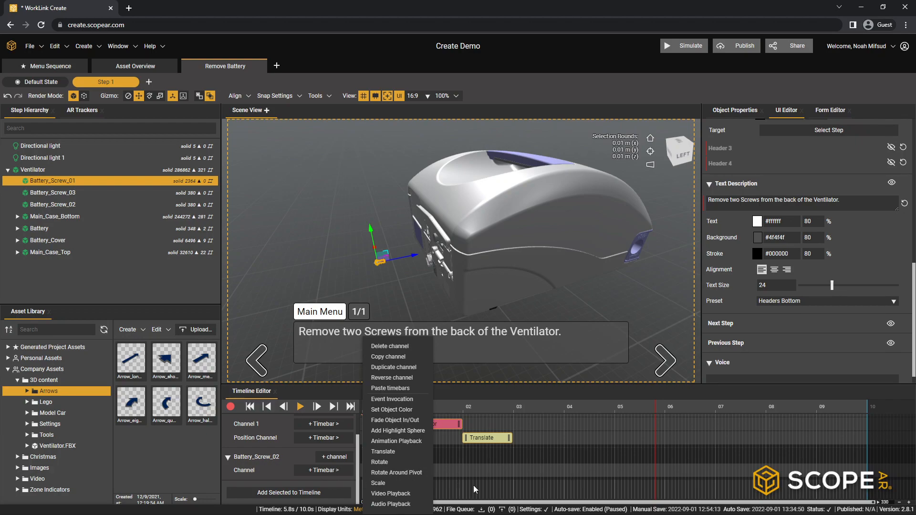
pyautogui.click(332, 474)
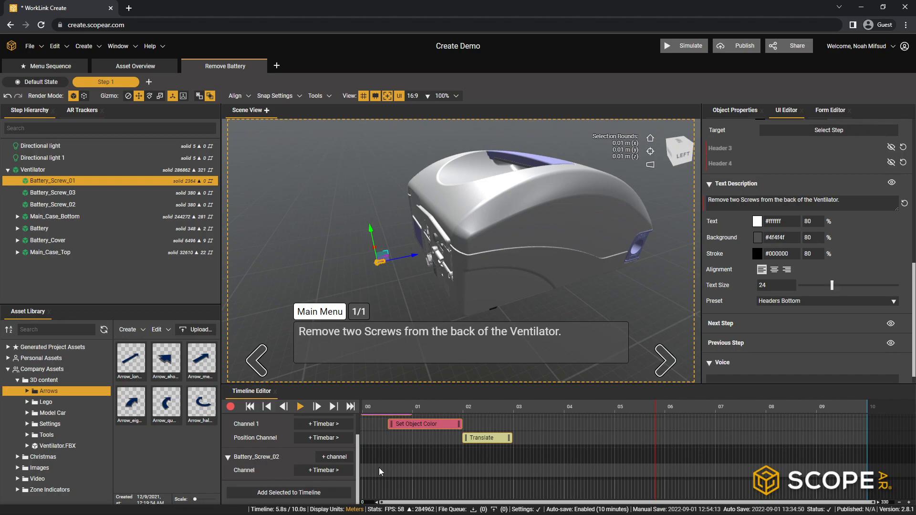
pyautogui.rightClick(365, 471)
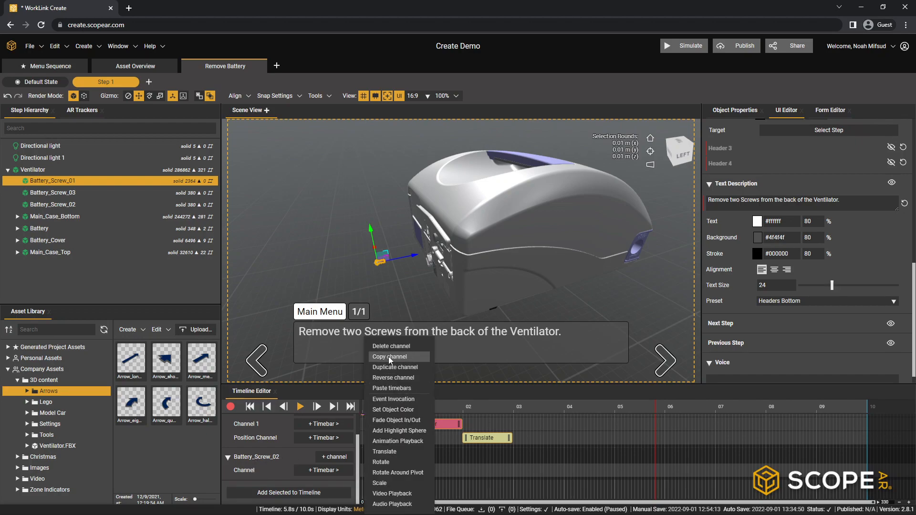
pyautogui.click(384, 388)
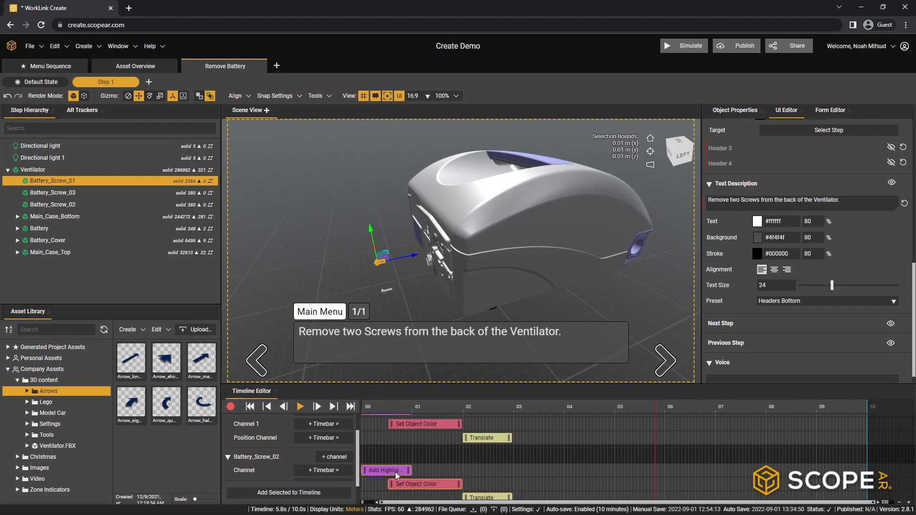
pyautogui.scroll(-2, 435, 471)
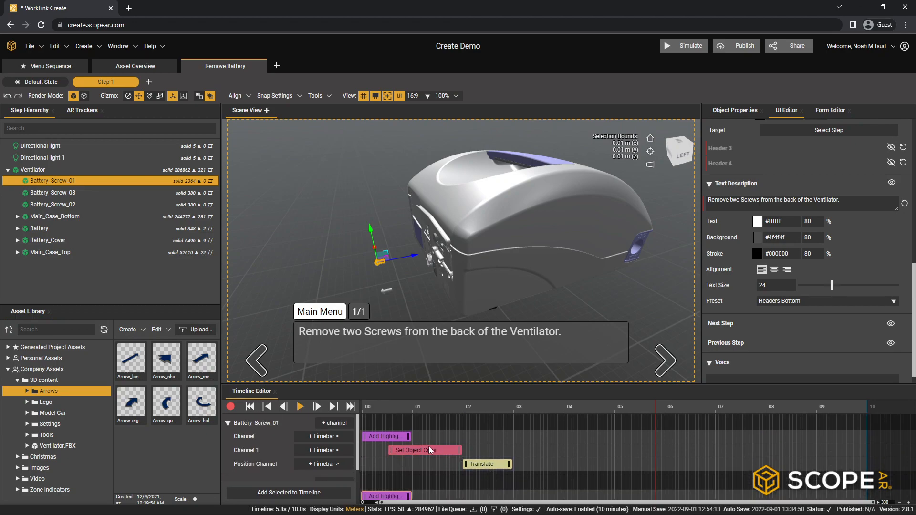
pyautogui.scroll(-1, 457, 448)
# - View the ventilator's back with nothing selected and play the timeline from the beginning to check both screws' animations
pyautogui.click(248, 408)
pyautogui.click(362, 278)
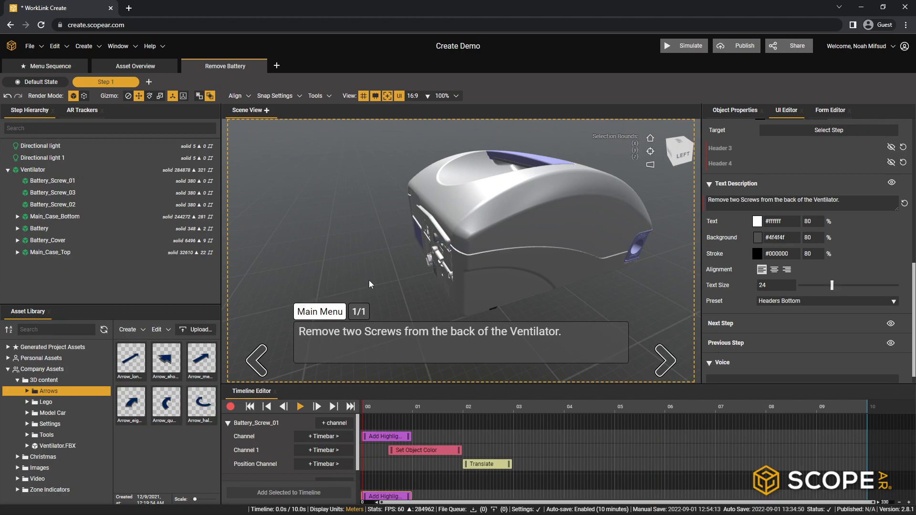
pyautogui.moveTo(435, 283); pyautogui.dragTo(572, 255)
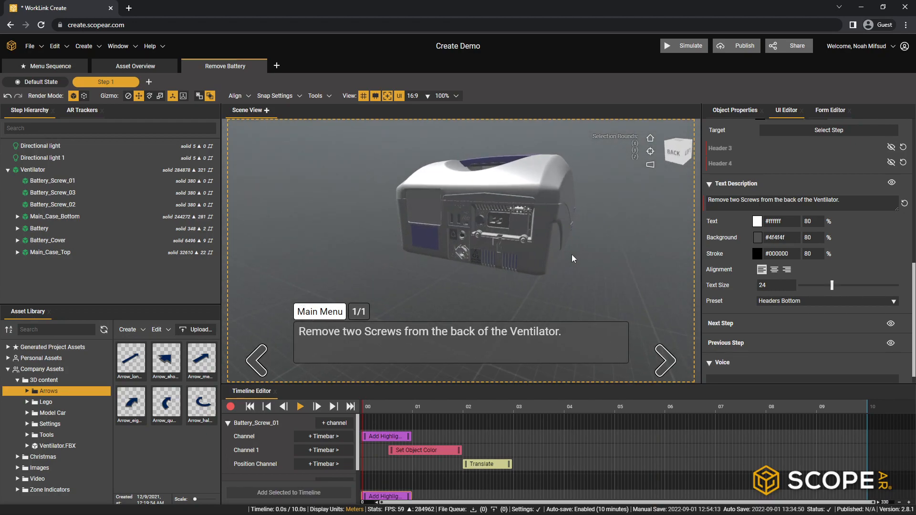
pyautogui.click(299, 406)
pyautogui.click(300, 407)
pyautogui.scroll(-1, 508, 448)
pyautogui.scroll(-2, 482, 475)
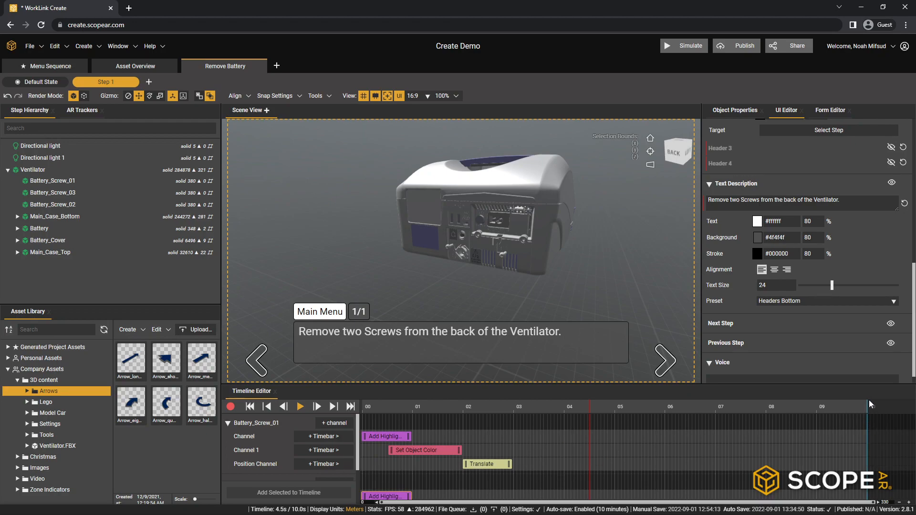
# - Set the timeline's loop end to 6 s and scrub the time marker back to about 0.9 s
pyautogui.moveTo(868, 403)
pyautogui.mouseDown()
pyautogui.moveTo(629, 431)
pyautogui.moveTo(728, 435)
pyautogui.moveTo(666, 437)
pyautogui.mouseUp()
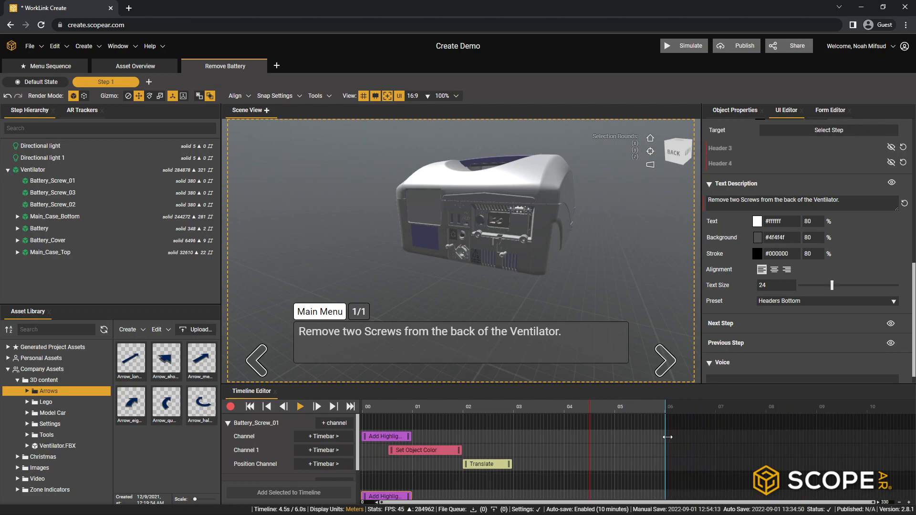
pyautogui.moveTo(588, 402); pyautogui.dragTo(501, 411)
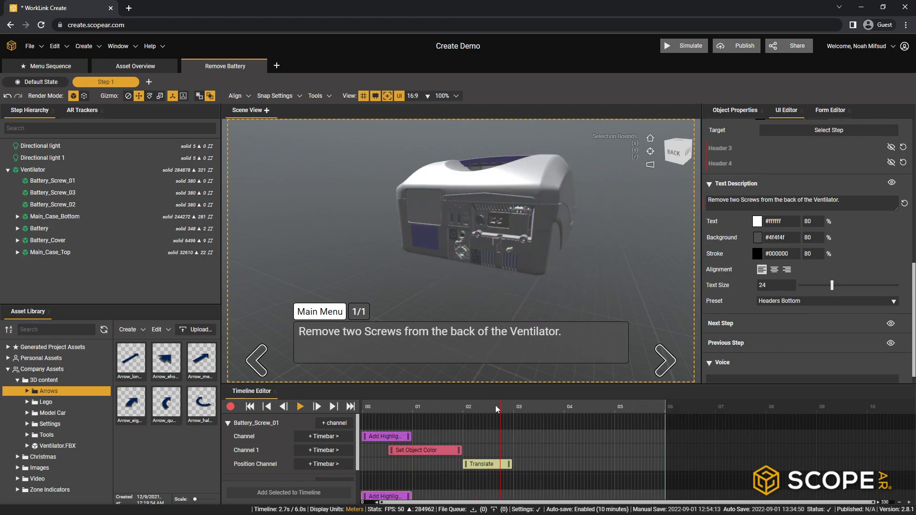
pyautogui.click(463, 403)
pyautogui.click(429, 404)
pyautogui.click(407, 403)
# - Try several loop end positions on the timeline and set the loop end to 4 s
pyautogui.rightClick(530, 405)
pyautogui.rightClick(549, 405)
pyautogui.rightClick(584, 405)
pyautogui.rightClick(624, 405)
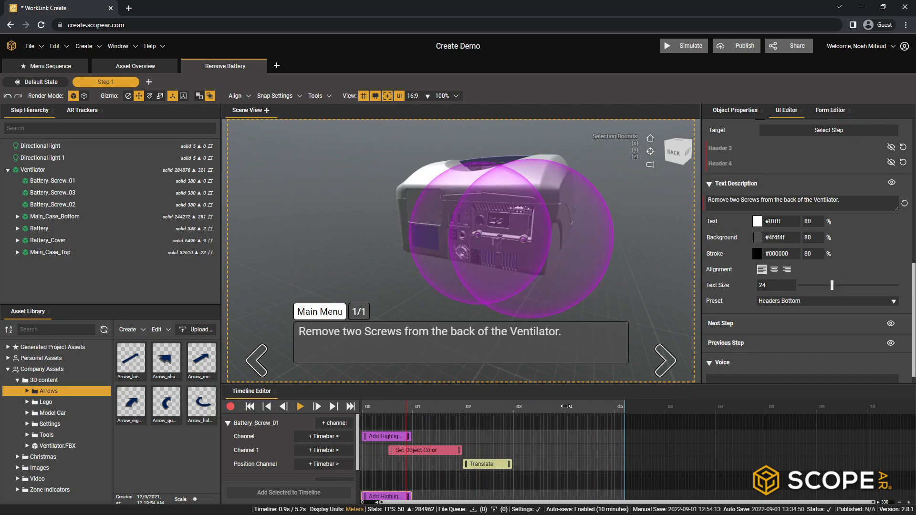
pyautogui.rightClick(565, 405)
pyautogui.rightClick(517, 406)
pyautogui.rightClick(557, 403)
pyautogui.rightClick(562, 404)
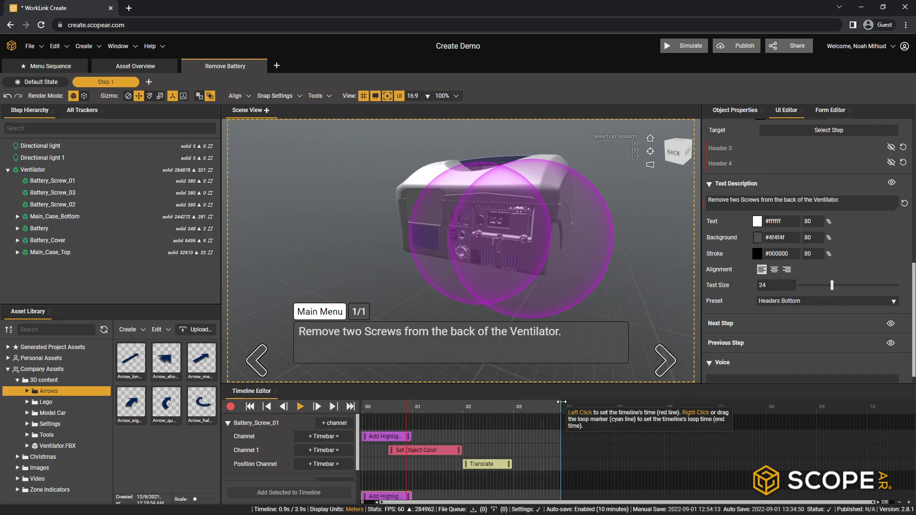
pyautogui.rightClick(568, 405)
pyautogui.rightClick(564, 405)
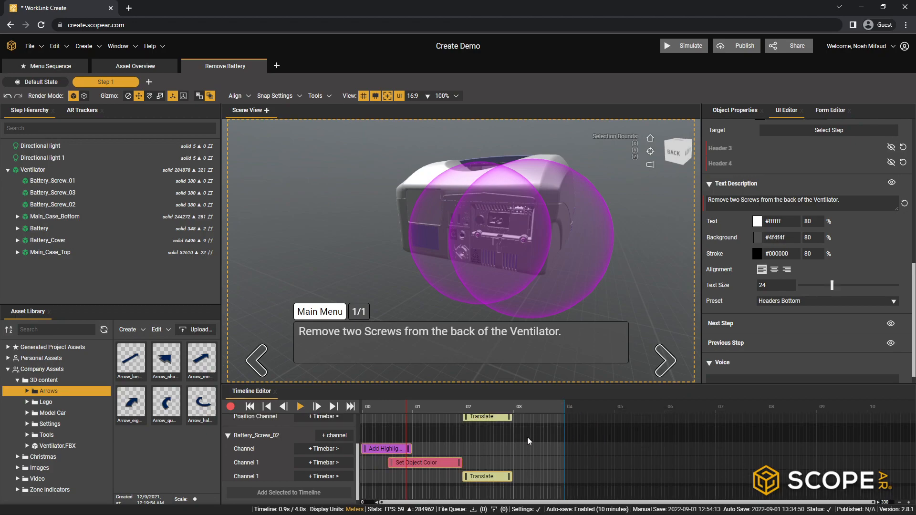
# - Play the timeline from the beginning, stop playback, and set the loop end to 4.5 s
pyautogui.click(275, 409)
pyautogui.click(300, 407)
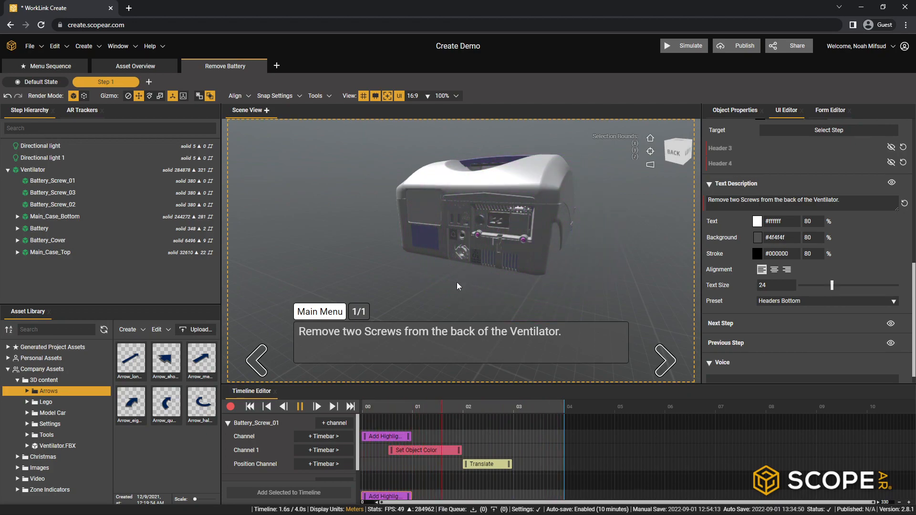
pyautogui.click(299, 406)
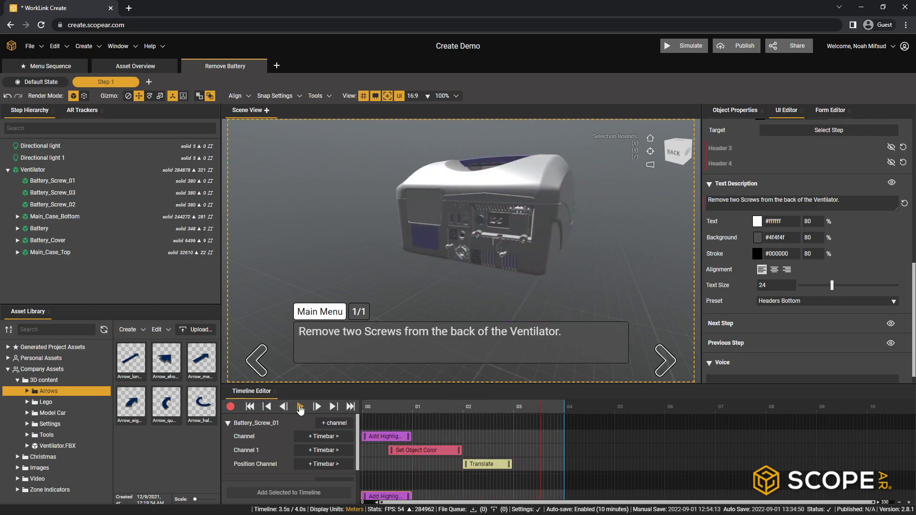
pyautogui.click(592, 407)
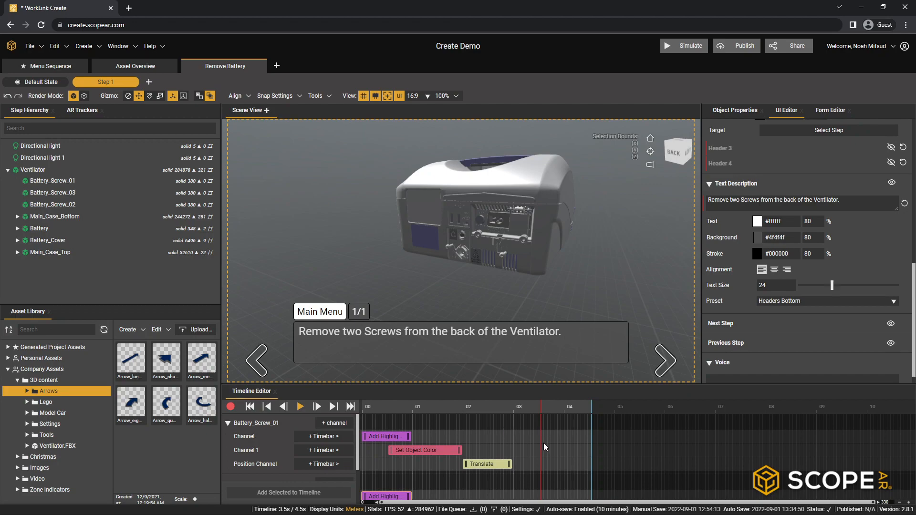
# - Add a Fade Object In/Out timebar starting at 3 s to Battery_Screw_01's first channel and set its fade type to Fade Out
pyautogui.moveTo(534, 274); pyautogui.dragTo(425, 231, button='middle')
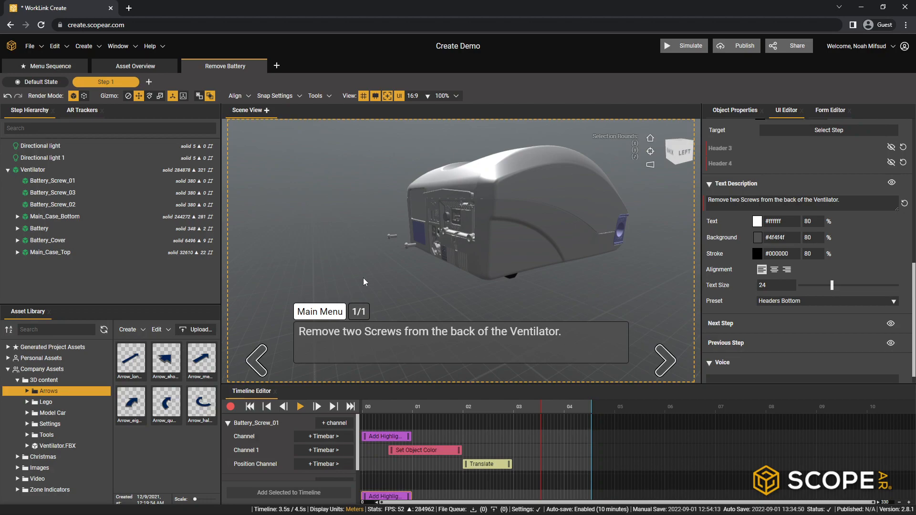
pyautogui.moveTo(461, 242); pyautogui.dragTo(396, 260, button='middle')
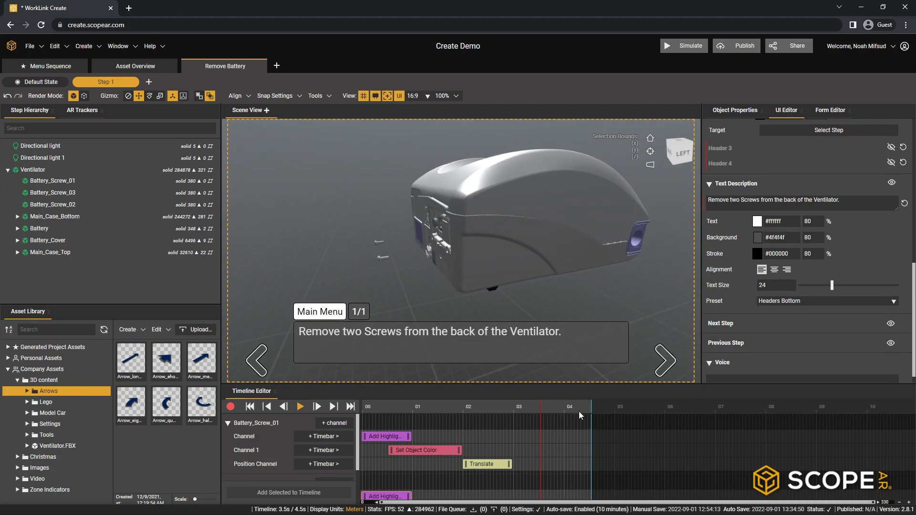
pyautogui.rightClick(517, 438)
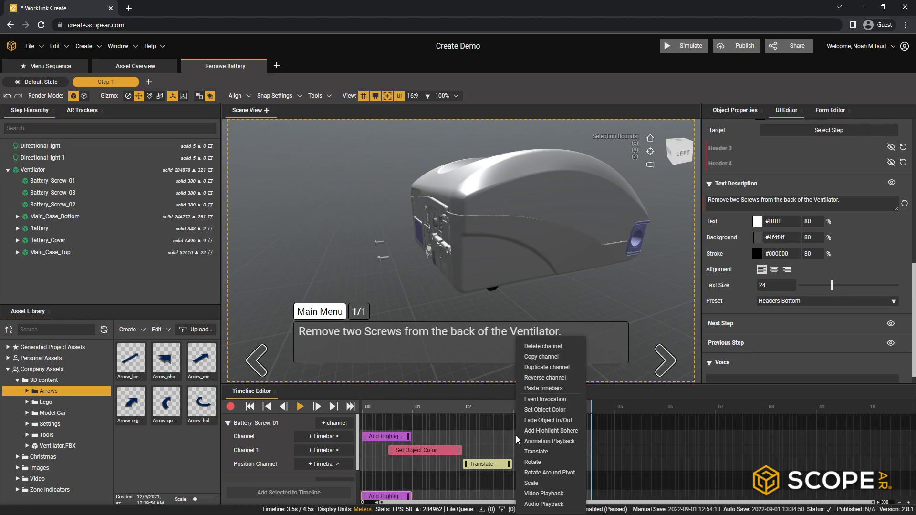
pyautogui.click(544, 420)
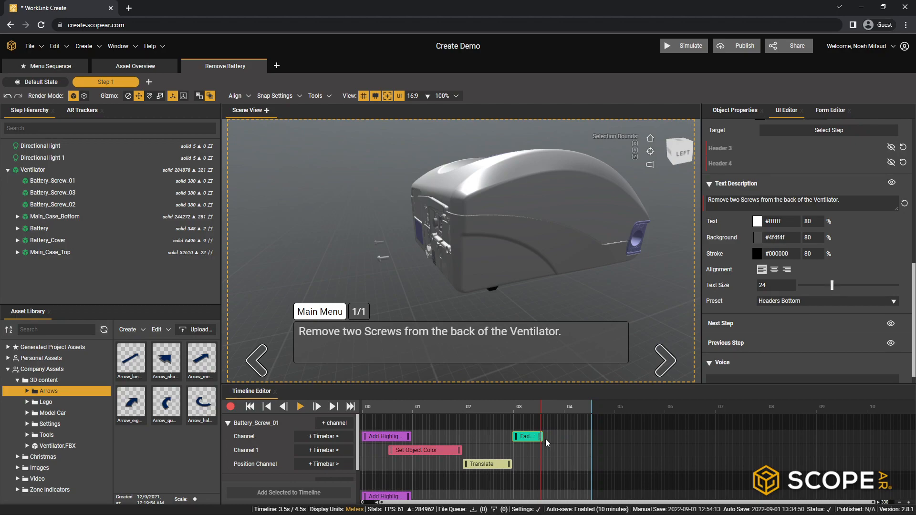
pyautogui.click(523, 436)
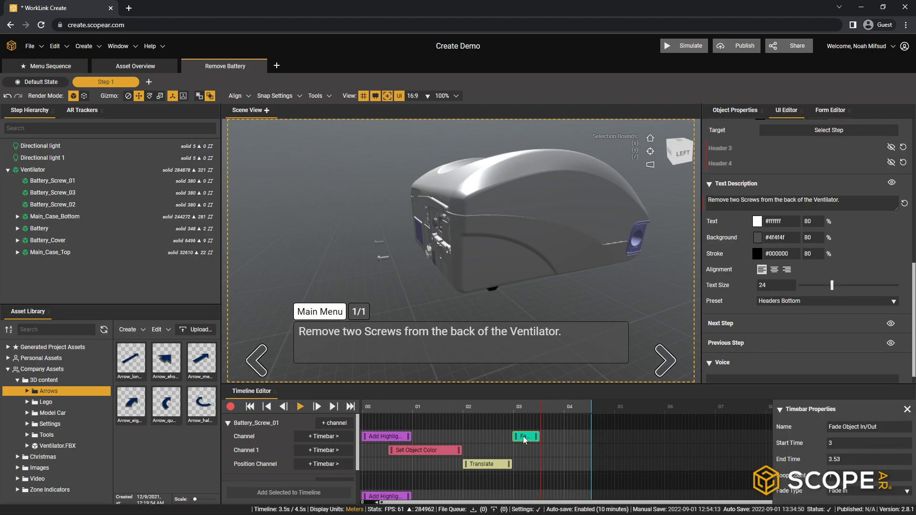
pyautogui.click(866, 490)
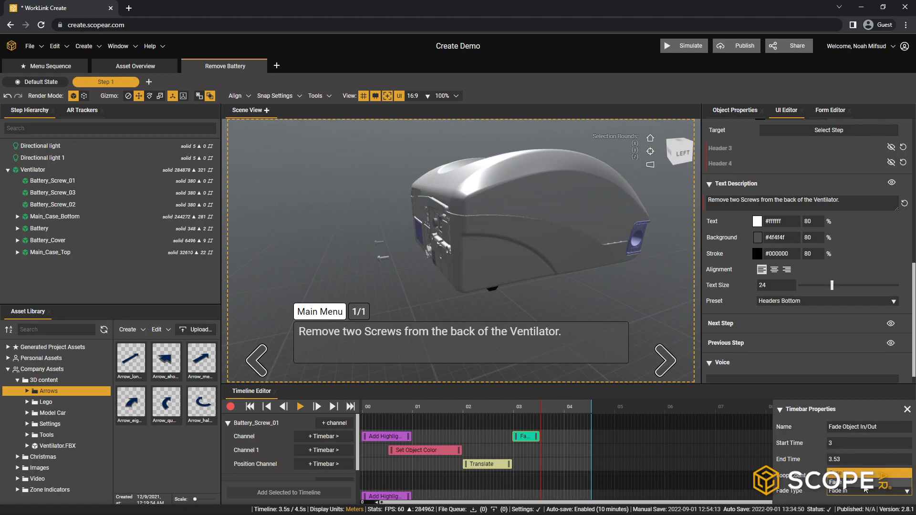
pyautogui.click(865, 483)
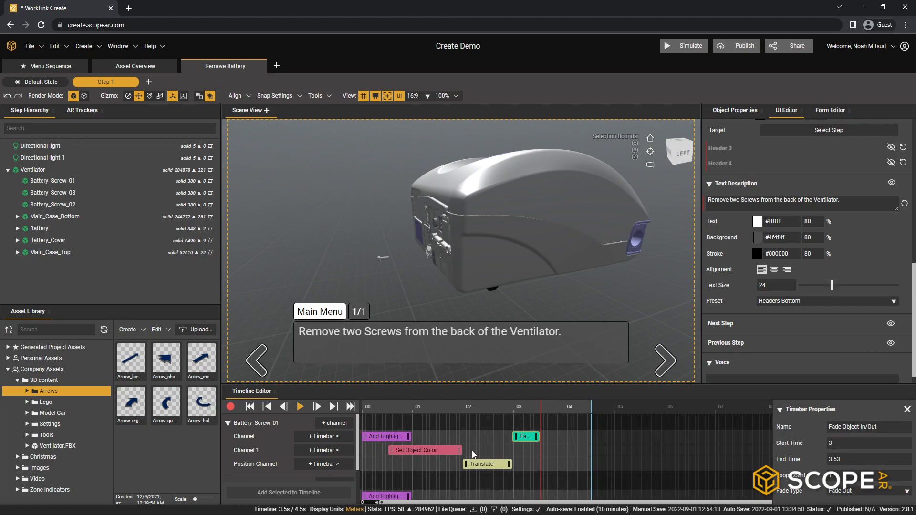
# - Play the Step 1 timeline from the beginning and pause it during the highlight animation
pyautogui.click(250, 407)
pyautogui.click(300, 407)
pyautogui.click(302, 409)
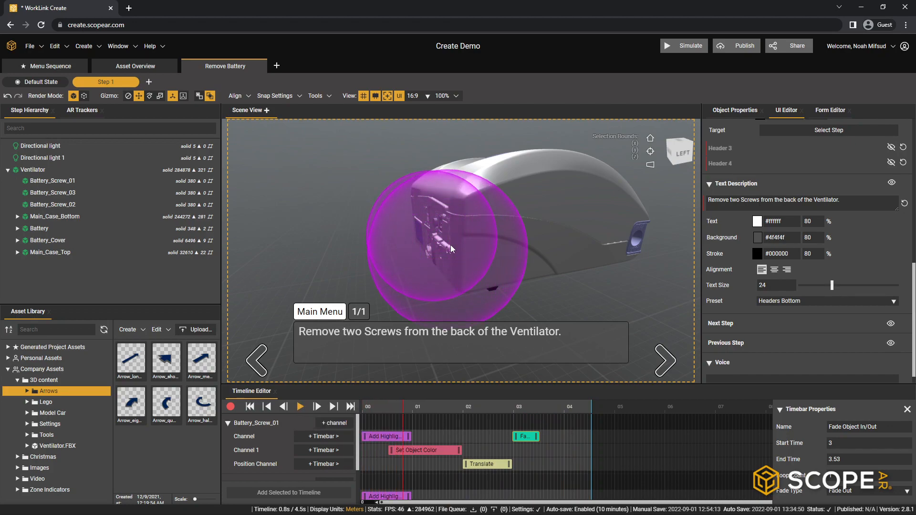
# - Copy Battery_Screw_01's Fade Object In/Out timebar to Battery_Screw_02's first channel and align its start with the 3 s mark
pyautogui.rightClick(532, 439)
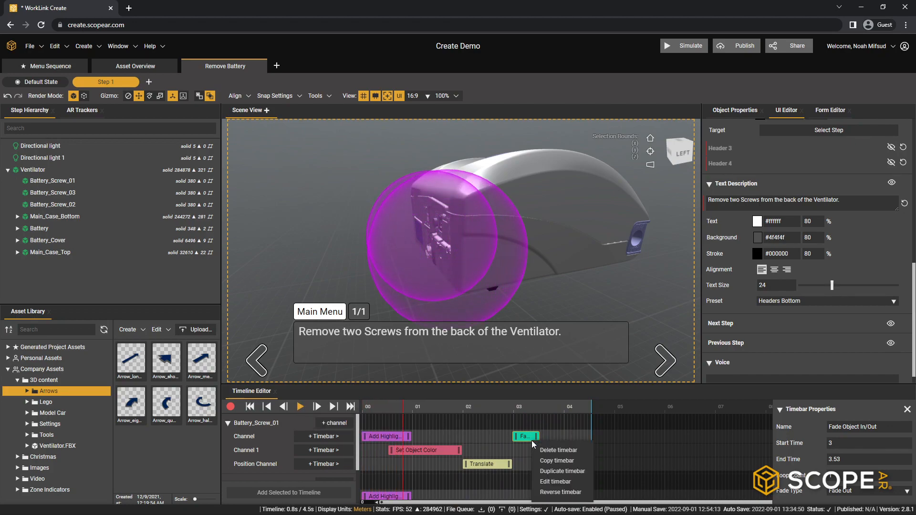
pyautogui.click(554, 461)
pyautogui.scroll(-1, 554, 463)
pyautogui.rightClick(516, 452)
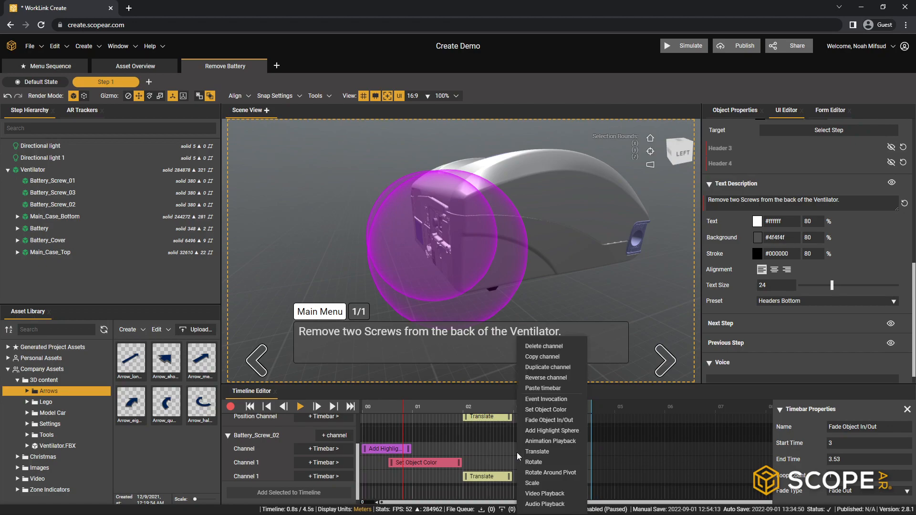
pyautogui.click(539, 388)
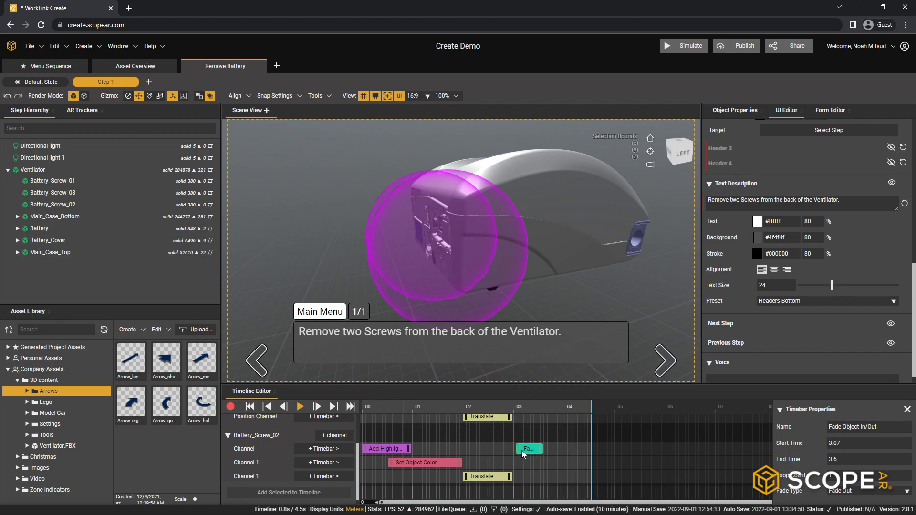
pyautogui.moveTo(523, 450); pyautogui.dragTo(520, 451)
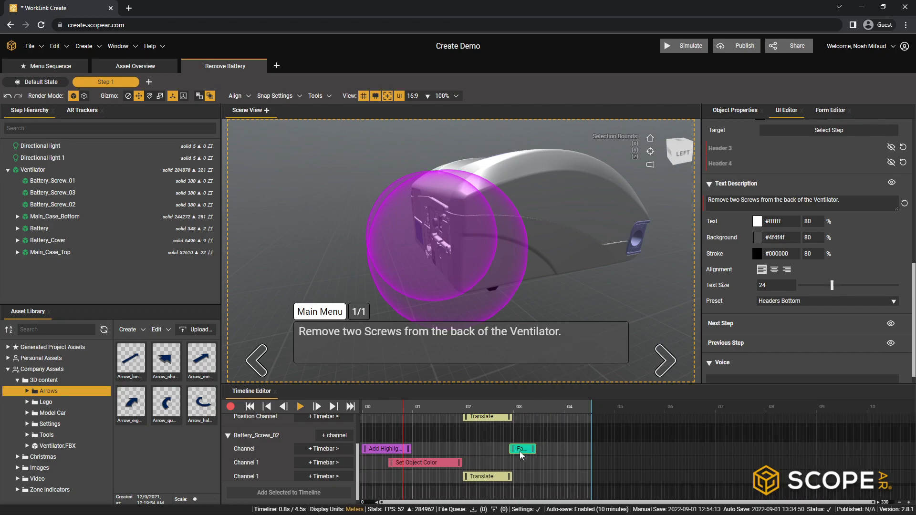
# - Replay the Step 1 timeline from the start to preview both screws' animations, and pause playback
pyautogui.click(249, 407)
pyautogui.click(300, 407)
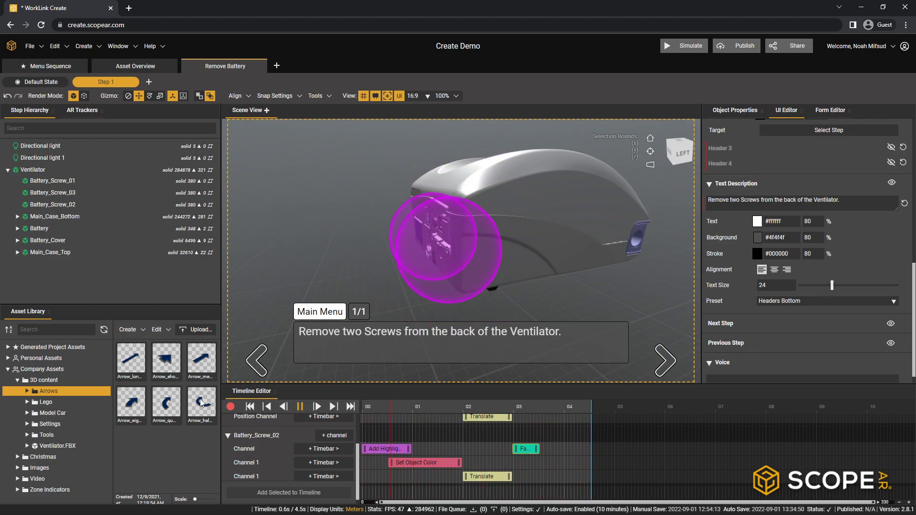
pyautogui.click(299, 407)
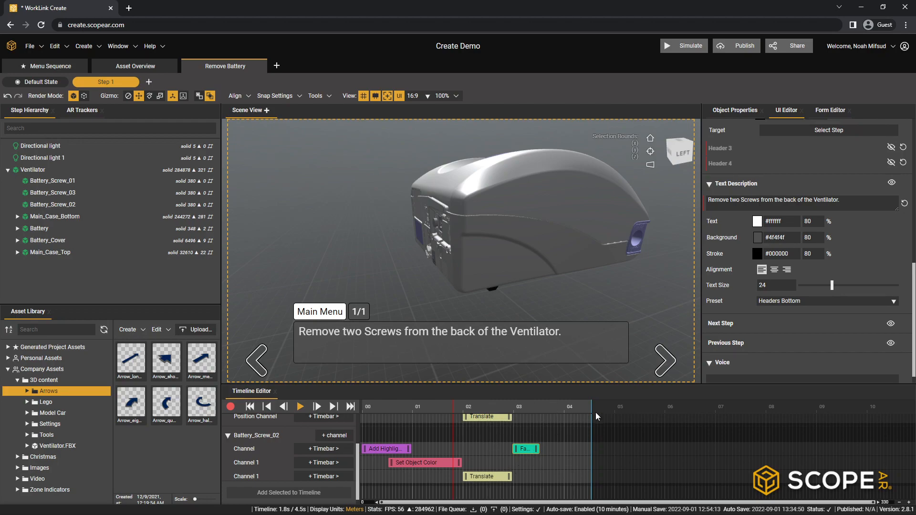
# - Add a second step to the Remove Battery sequence
pyautogui.click(149, 81)
pyautogui.moveTo(420, 270); pyautogui.dragTo(468, 241)
pyautogui.scroll(6, 536, 275)
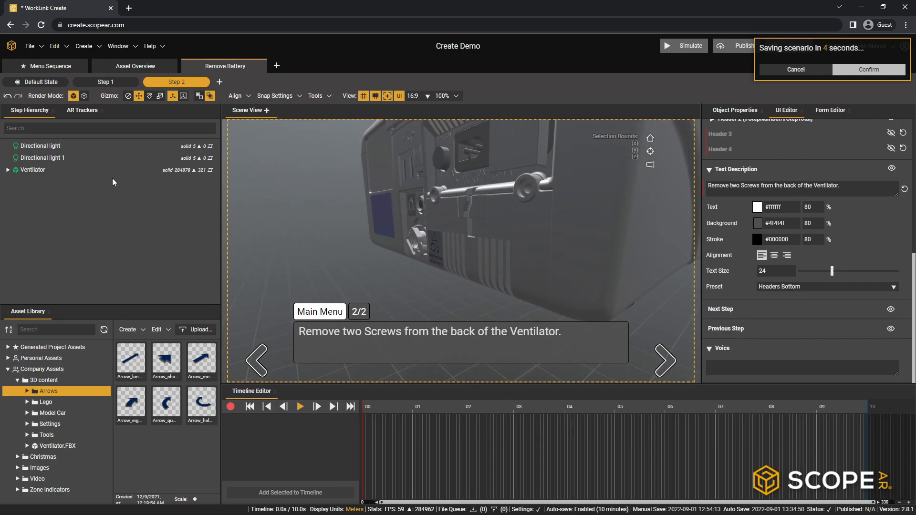
pyautogui.moveTo(508, 216); pyautogui.dragTo(568, 221)
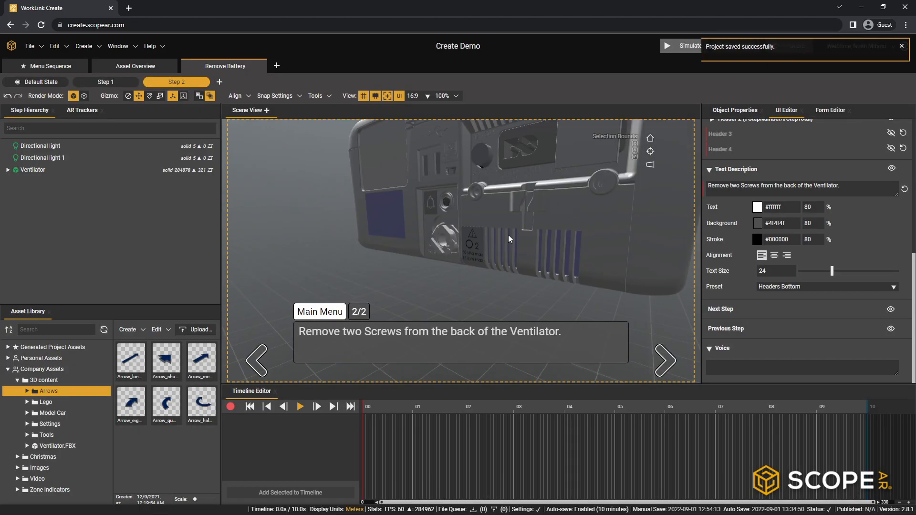
pyautogui.moveTo(508, 234); pyautogui.dragTo(551, 270)
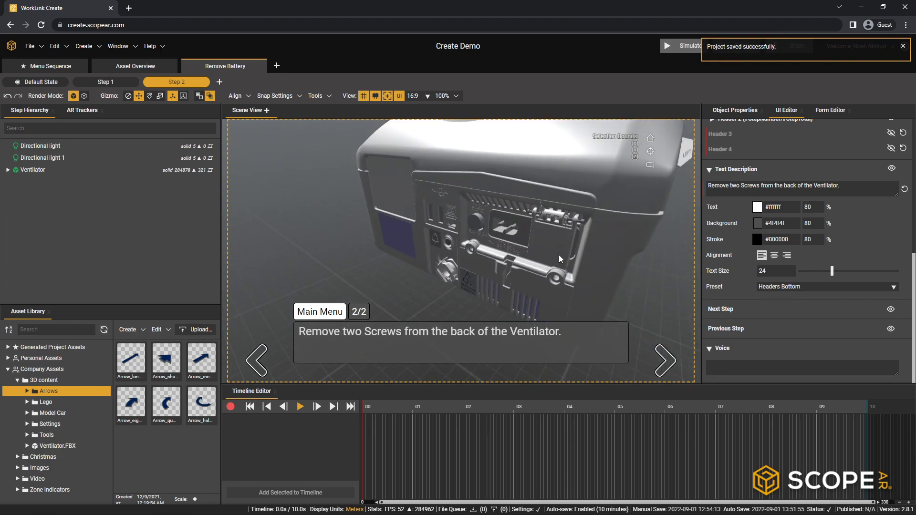
pyautogui.moveTo(596, 247); pyautogui.dragTo(545, 228)
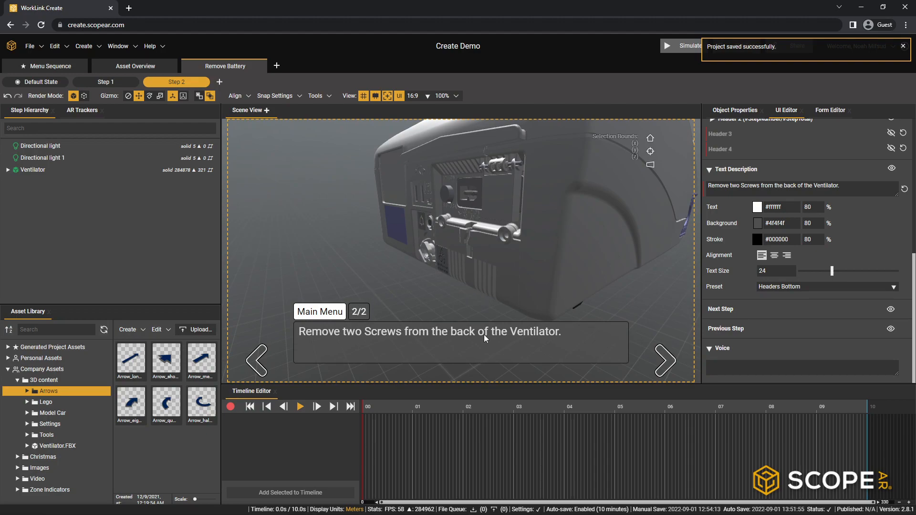
# - Examine the #StepNumber/#StepTotal header settings in Step 2 and compare the step counter shown in Step 1 and Step 2
pyautogui.scroll(3, 757, 219)
pyautogui.scroll(2, 758, 239)
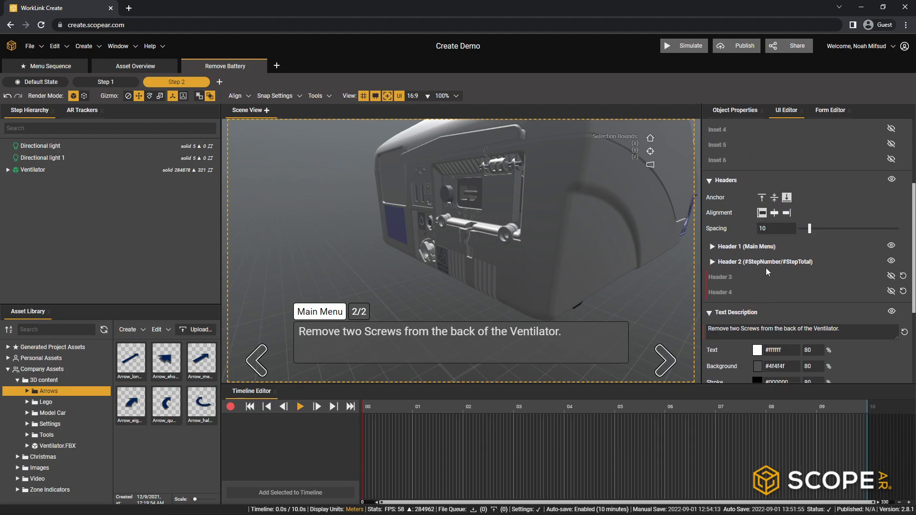
pyautogui.click(712, 263)
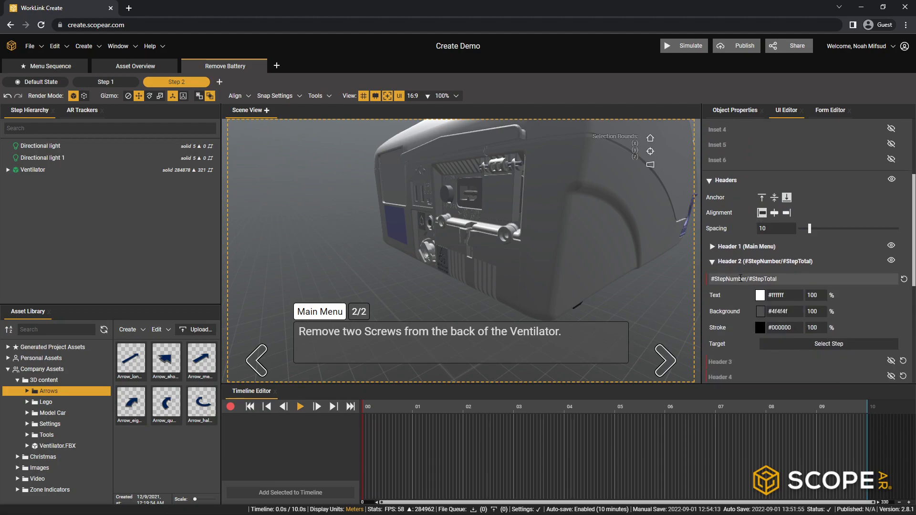
pyautogui.click(713, 263)
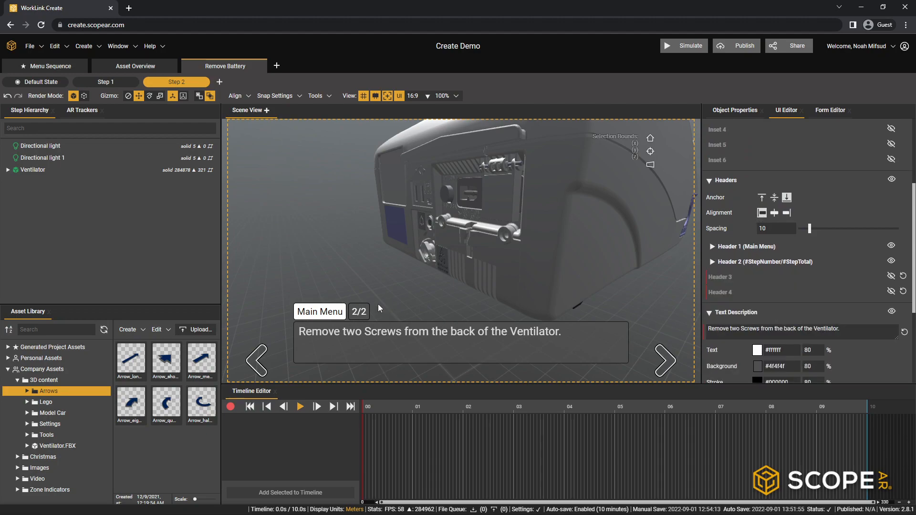
pyautogui.click(105, 82)
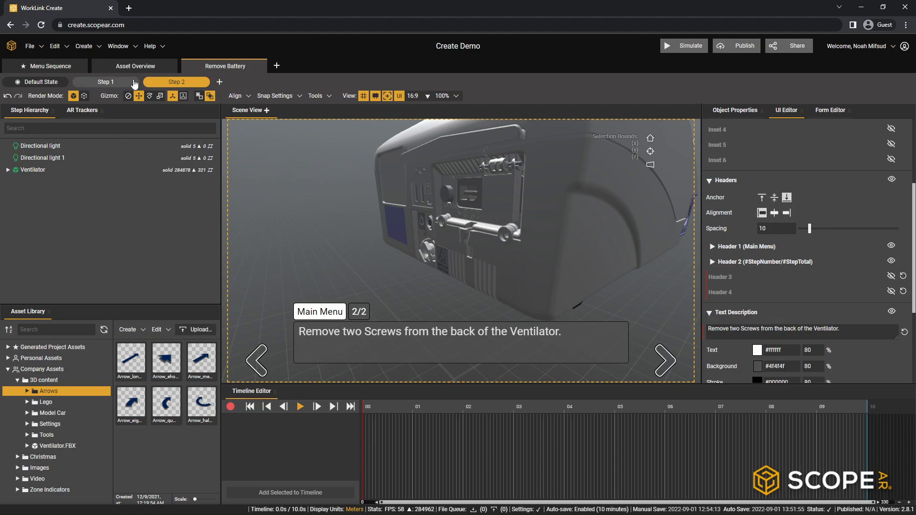
pyautogui.click(181, 83)
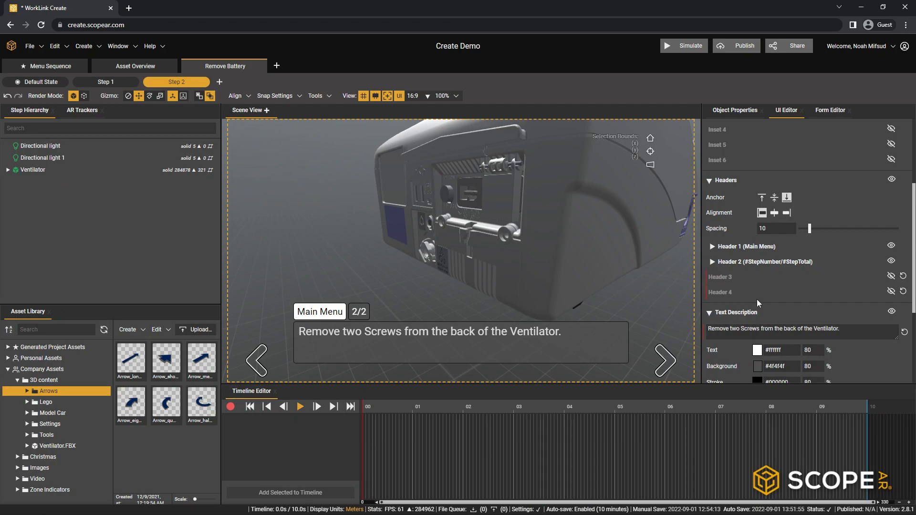
# - Change Step 2's text description to "Remove battery cover from the back of the Ventilator."
pyautogui.scroll(-1, 757, 299)
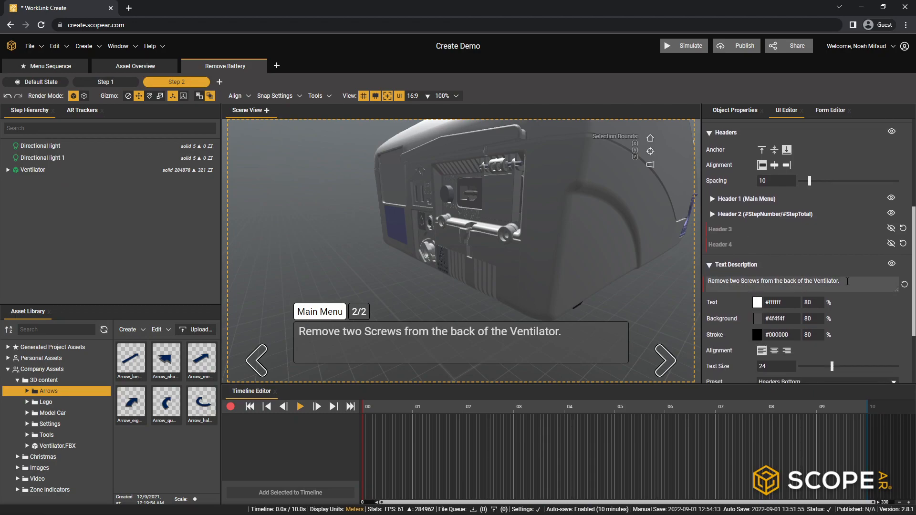
pyautogui.click(760, 282)
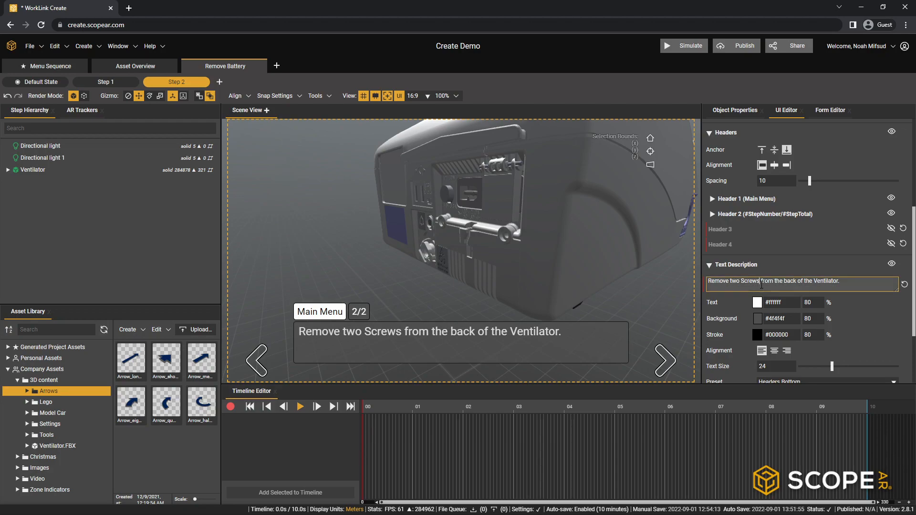
pyautogui.press('BackSpace')
pyautogui.press('BackSpace')
pyautogui.press('BackSpace')
pyautogui.press('BackSpace')
pyautogui.press('BackSpace')
pyautogui.press('BackSpace')
pyautogui.press('BackSpace')
pyautogui.press('BackSpace')
pyautogui.press('BackSpace')
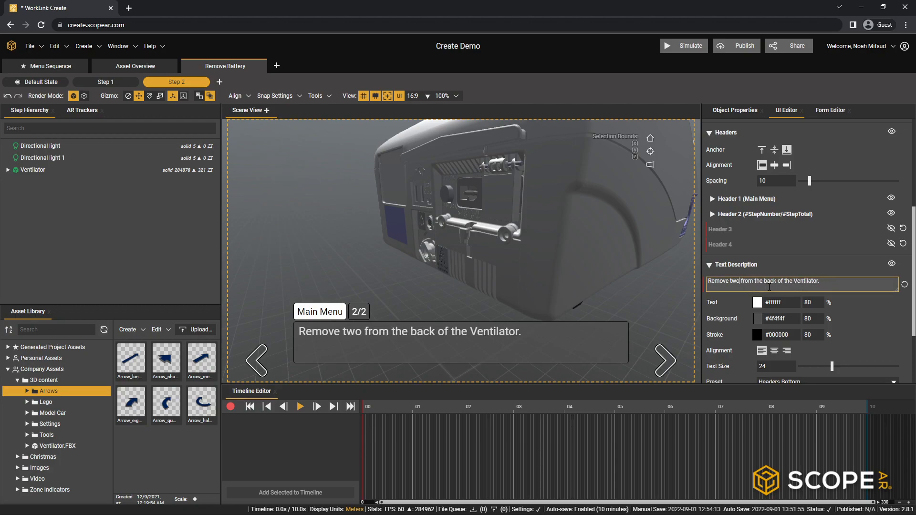
pyautogui.press('BackSpace')
pyautogui.press('BackSpace')
pyautogui.write('batery')
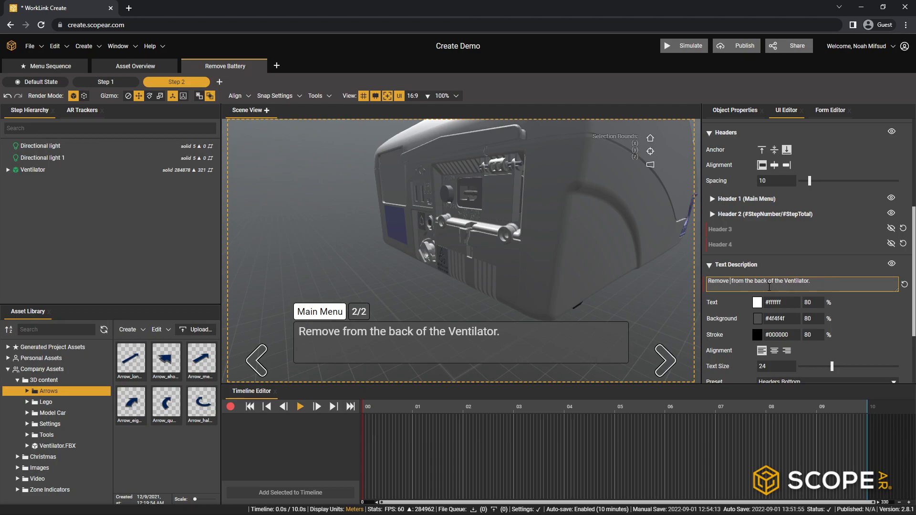
pyautogui.press('BackSpace')
pyautogui.press('BackSpace')
pyautogui.press('BackSpace')
pyautogui.press('BackSpace')
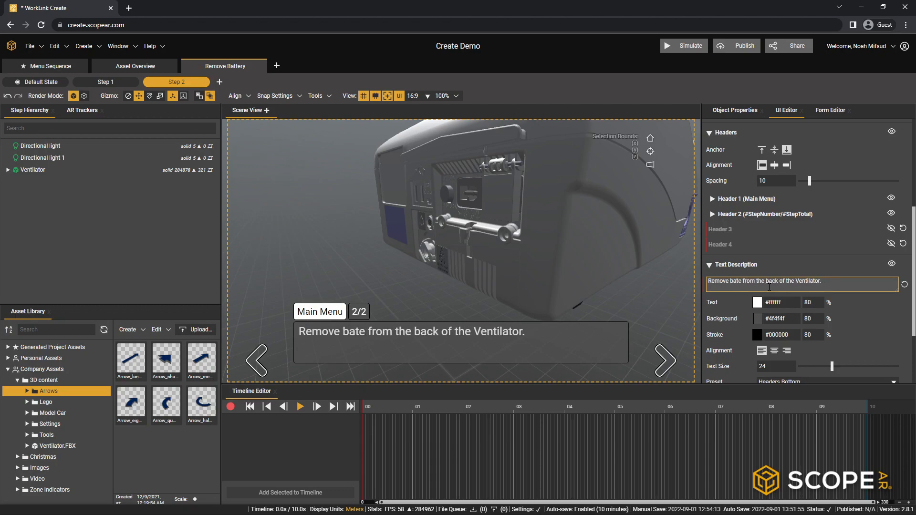
pyautogui.write('ttery cover')
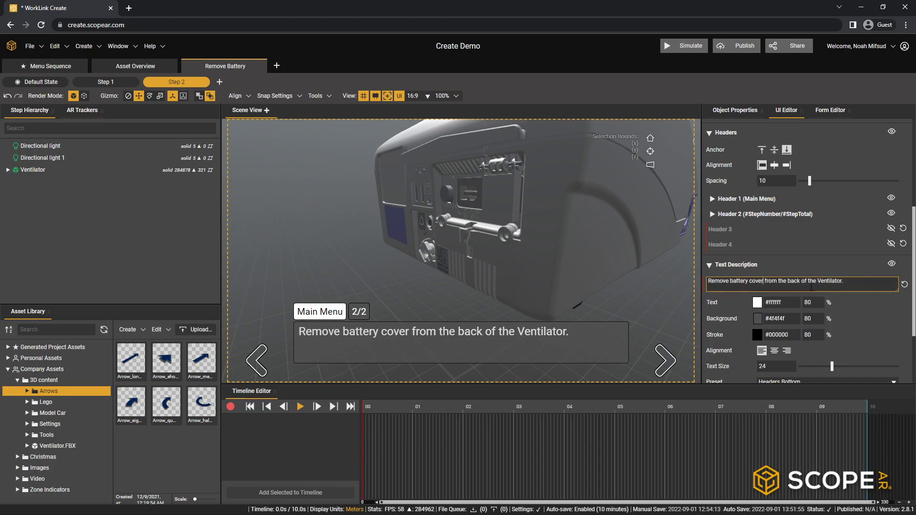
pyautogui.click(835, 259)
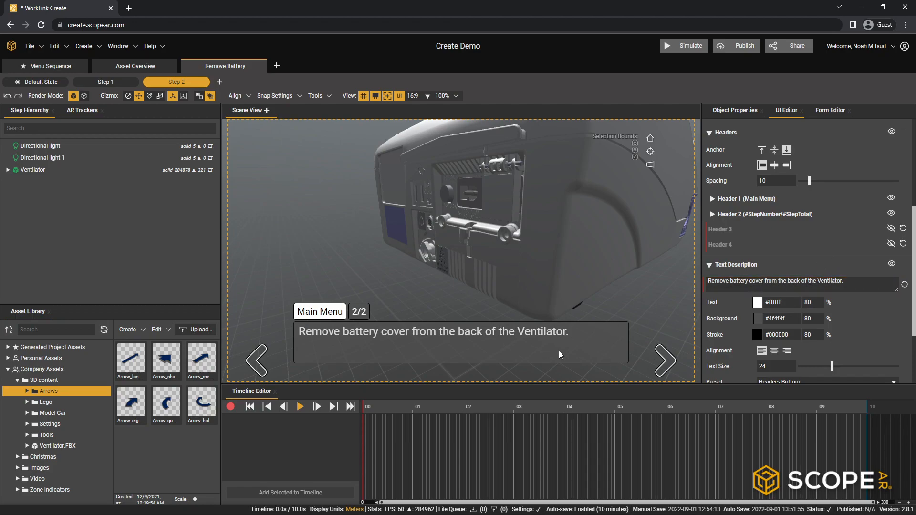
# - Select the Battery_Cover part on the back of the ventilator in the scene
pyautogui.scroll(-3, 533, 264)
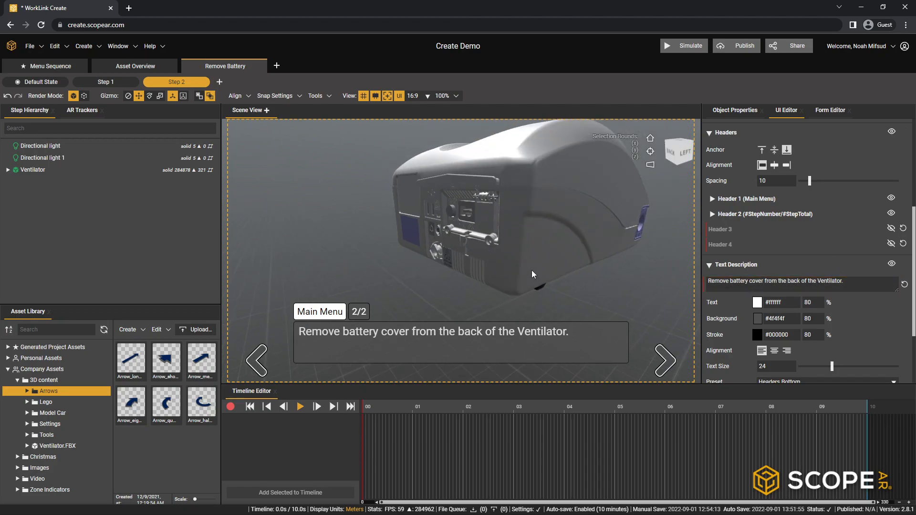
pyautogui.click(477, 256)
pyautogui.click(477, 256)
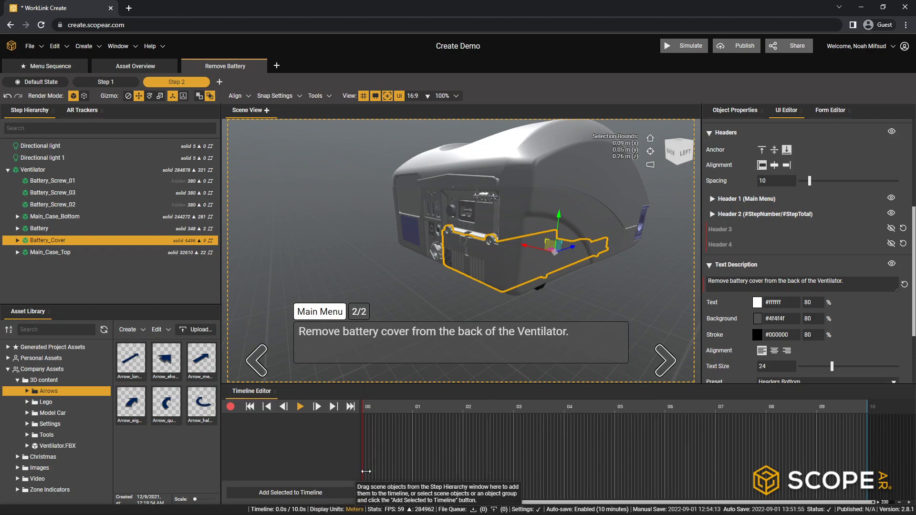
# - Copy Battery_Screw_01's Add Highlight Sphere, Set Object Color and Fade Object In/Out timebars from Step 1
pyautogui.click(125, 84)
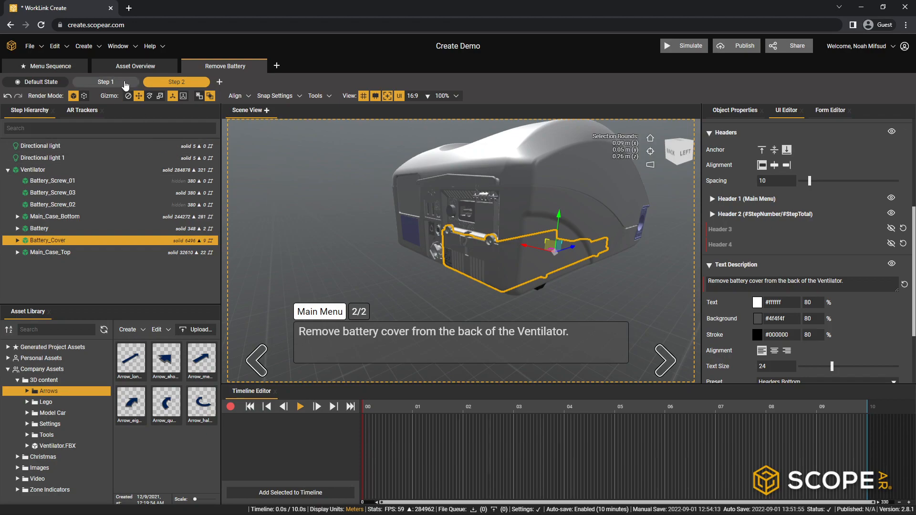
pyautogui.click(385, 436)
pyautogui.keyDown('ctrl'); pyautogui.click(410, 450); pyautogui.keyUp('ctrl')
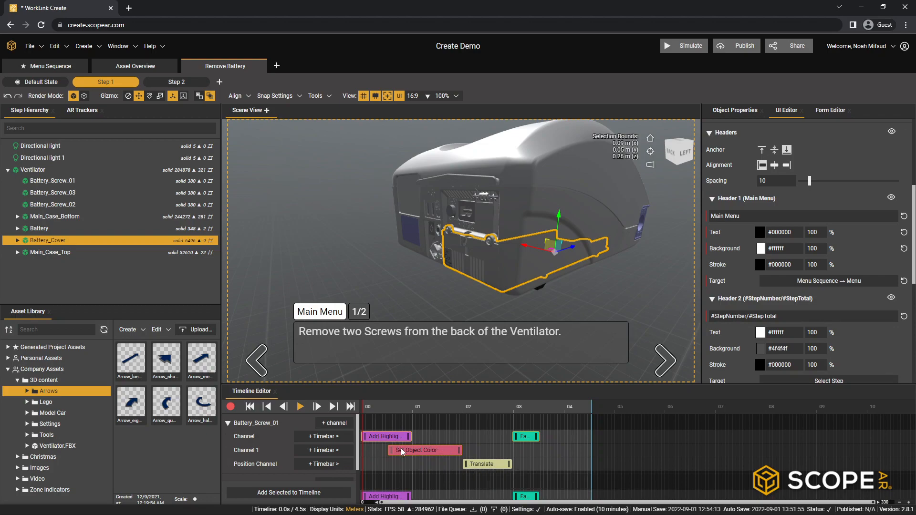
pyautogui.rightClick(531, 439)
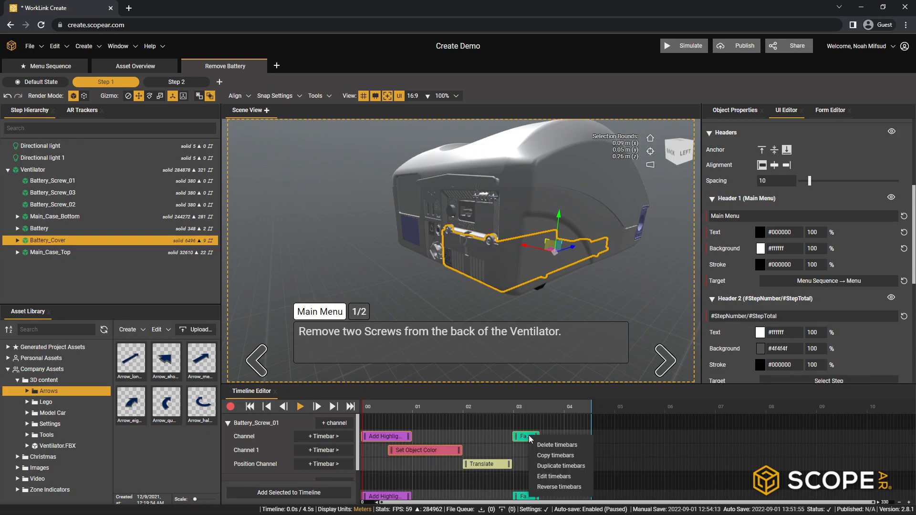
pyautogui.click(551, 458)
# - Add Battery_Cover to Step 2's timeline and paste the copied timebars into it, shifting them so the highlight starts at 0 s
pyautogui.click(165, 83)
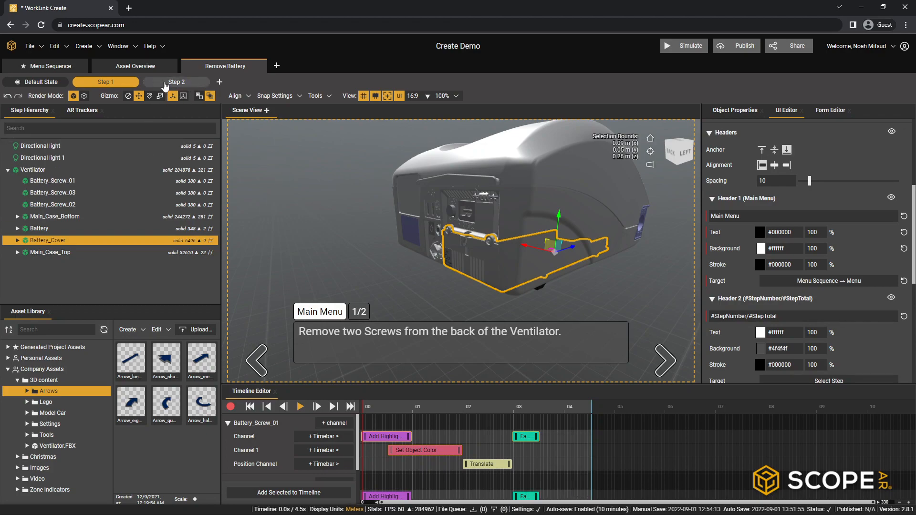
pyautogui.click(288, 492)
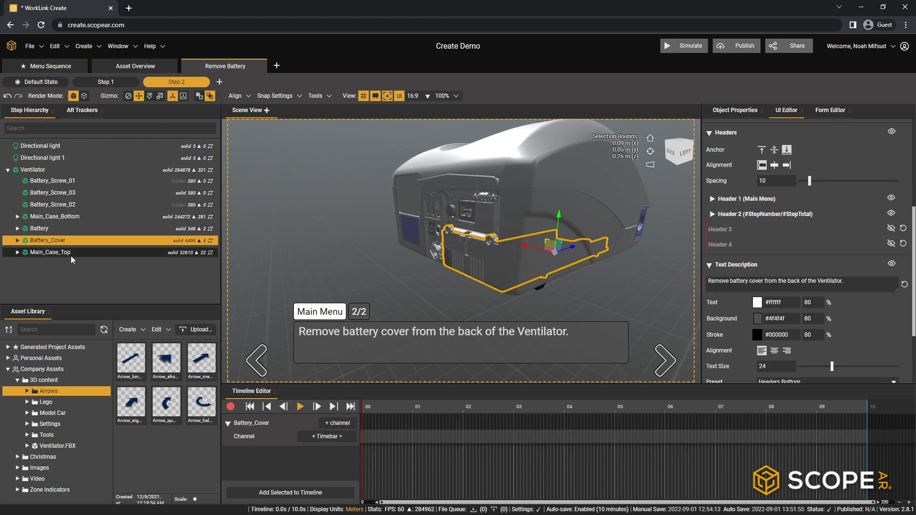
pyautogui.rightClick(376, 435)
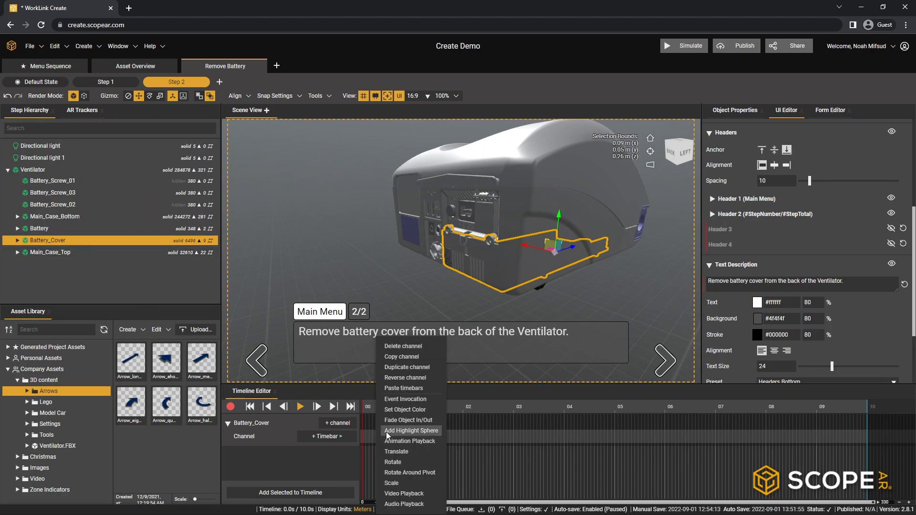
pyautogui.click(411, 387)
pyautogui.moveTo(407, 438); pyautogui.dragTo(388, 440)
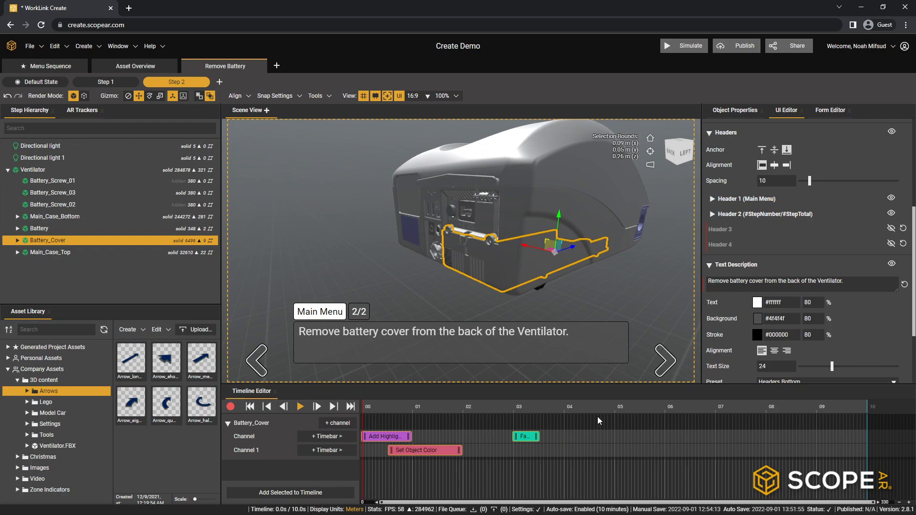
# - Play Step 2's timeline to preview the Battery_Cover animation, stop it, and return the time marker to the start
pyautogui.click(300, 407)
pyautogui.click(300, 407)
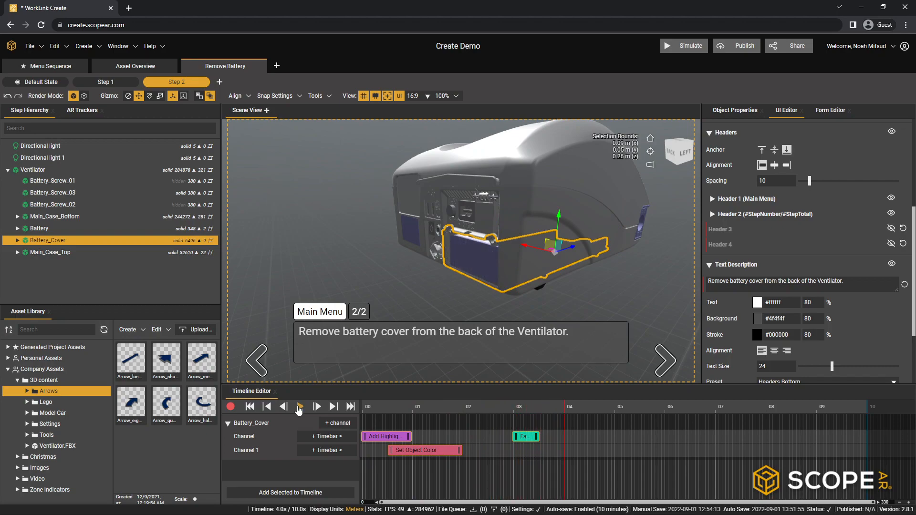
pyautogui.click(250, 407)
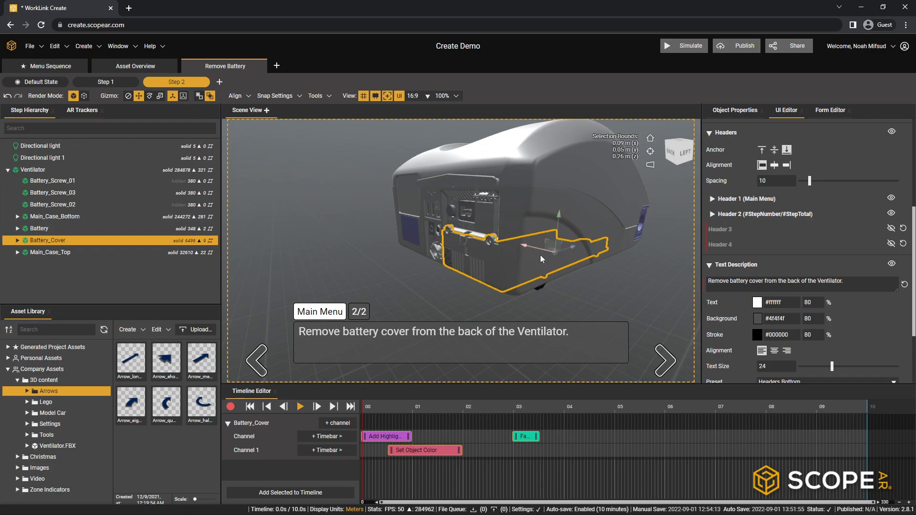
pyautogui.moveTo(581, 257)
pyautogui.mouseDown(button='middle')
pyautogui.moveTo(592, 249)
pyautogui.moveTo(468, 276)
pyautogui.moveTo(531, 245)
pyautogui.moveTo(520, 205)
pyautogui.moveTo(499, 184)
pyautogui.moveTo(525, 229)
pyautogui.moveTo(516, 251)
pyautogui.moveTo(466, 272)
pyautogui.mouseUp(button='middle')
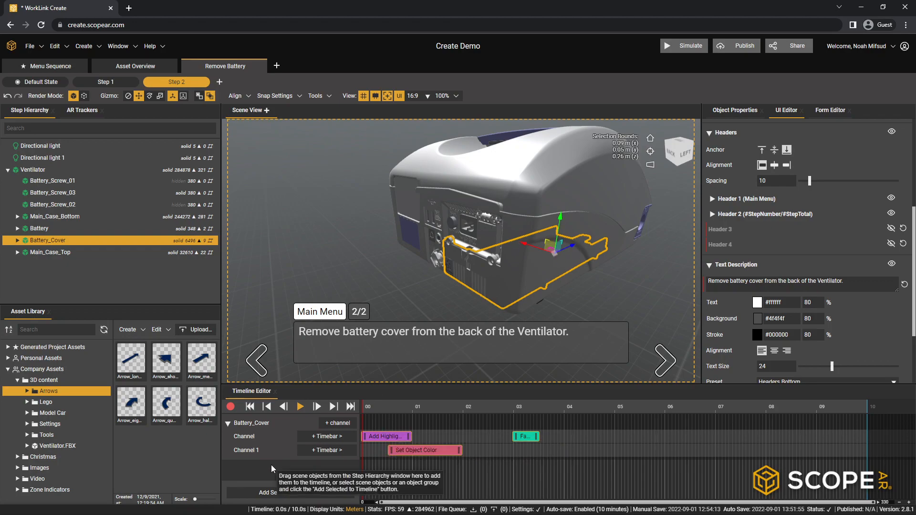
# - Collapse the Ventilator hierarchy and create a new Empty Object in Step 2
pyautogui.click(8, 170)
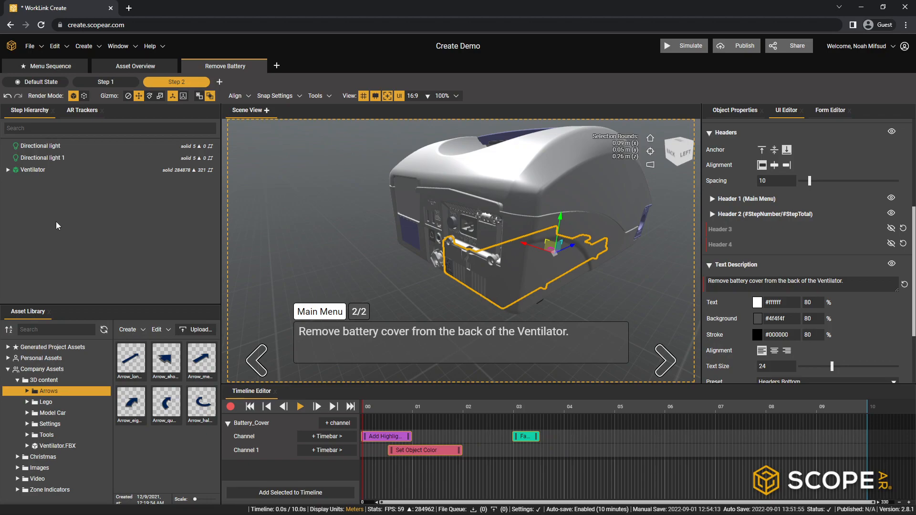
pyautogui.click(85, 46)
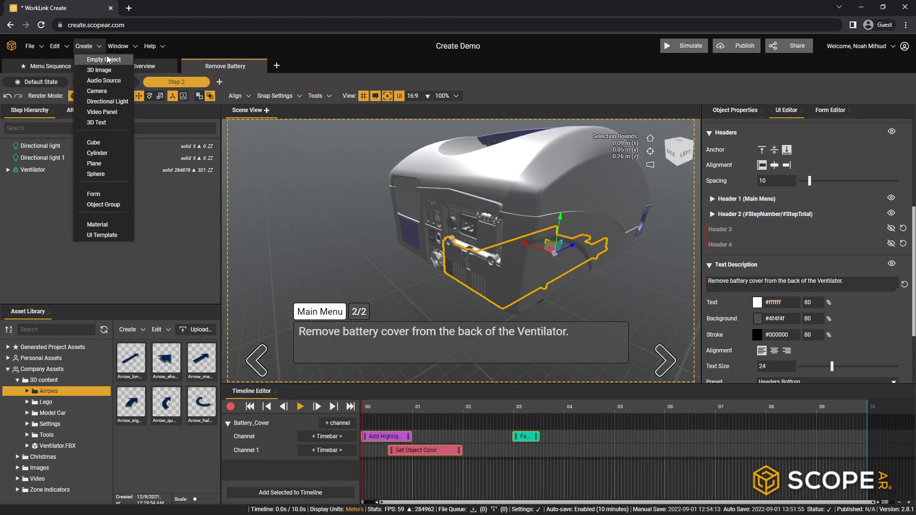
pyautogui.click(105, 58)
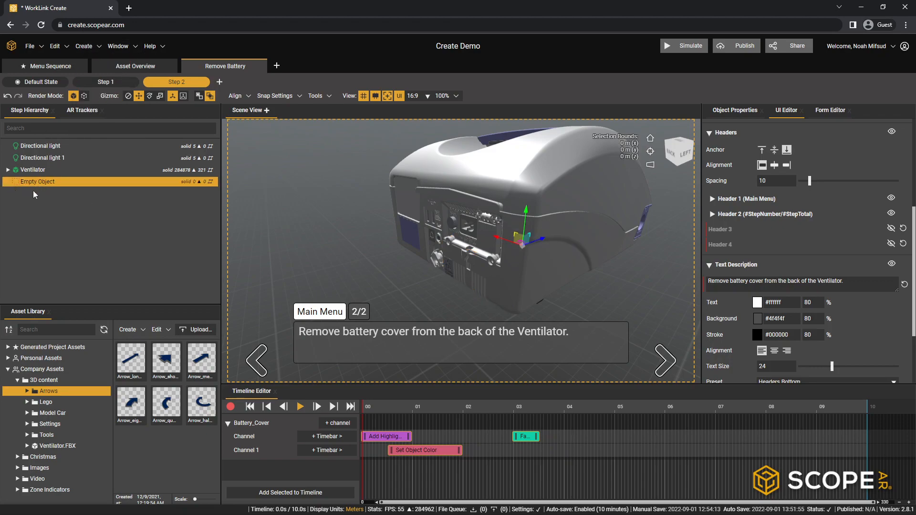
# - Position the Empty Object at the middle of the battery cover's face on the back of the ventilator
pyautogui.moveTo(660, 251); pyautogui.dragTo(515, 280)
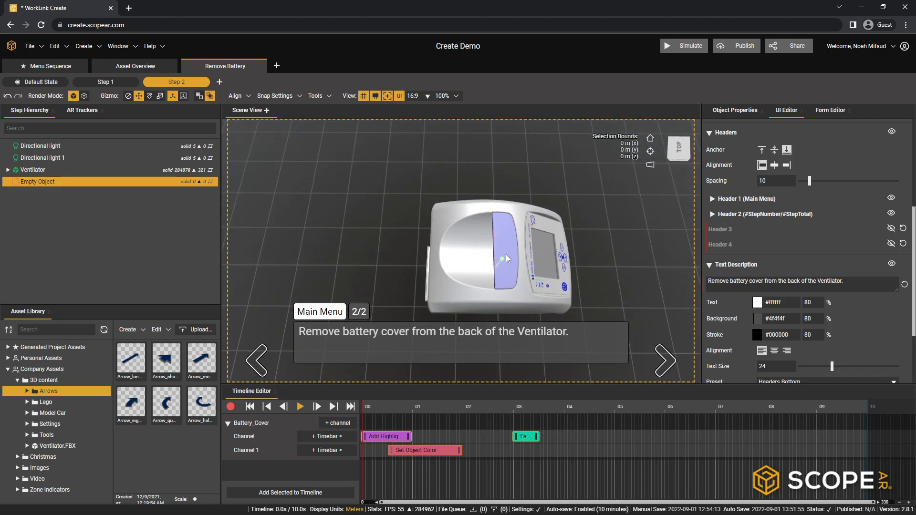
pyautogui.moveTo(559, 222); pyautogui.dragTo(531, 278)
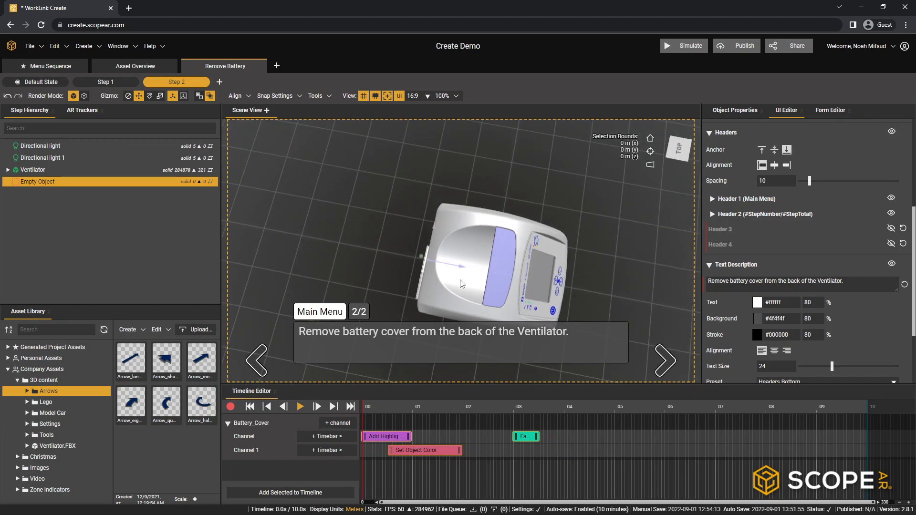
pyautogui.moveTo(428, 299); pyautogui.dragTo(445, 271)
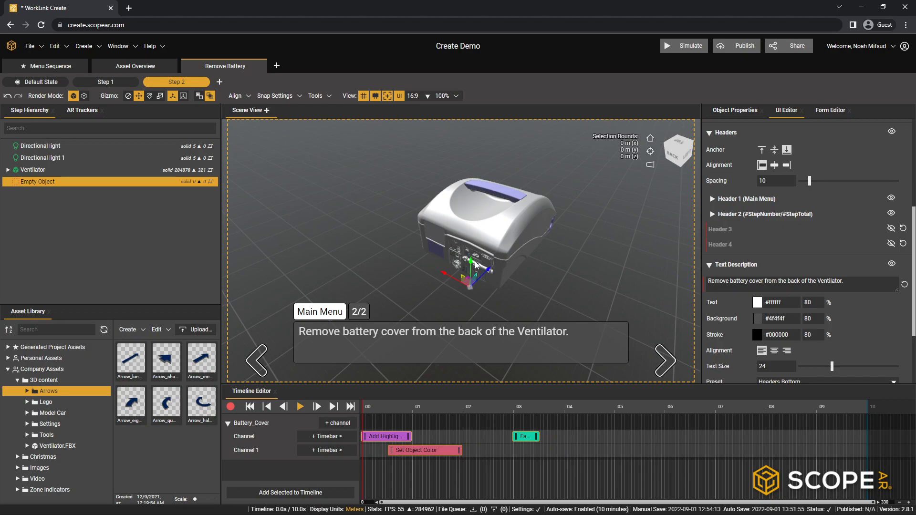
pyautogui.scroll(3, 499, 277)
pyautogui.scroll(2, 499, 277)
pyautogui.moveTo(544, 269); pyautogui.dragTo(434, 233)
pyautogui.moveTo(432, 249); pyautogui.dragTo(584, 249)
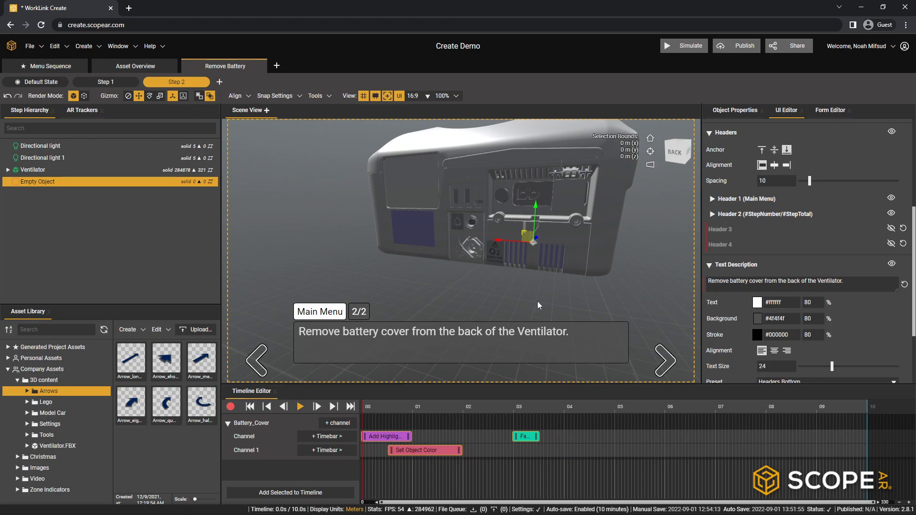
# - Add the Empty Object to Step 2's timeline and transfer Battery_Cover's Add Highlight Sphere timebar to its channel, starting at 0 s
pyautogui.click(305, 496)
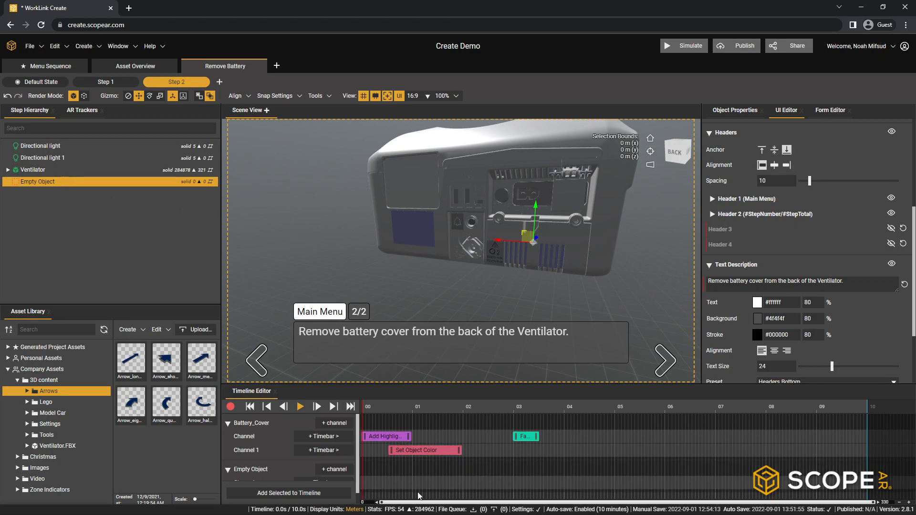
pyautogui.rightClick(383, 439)
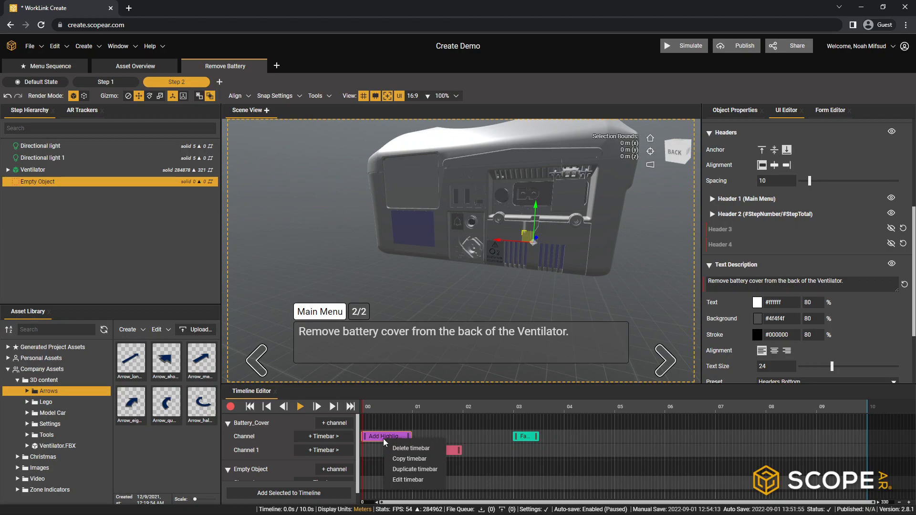
pyautogui.click(410, 460)
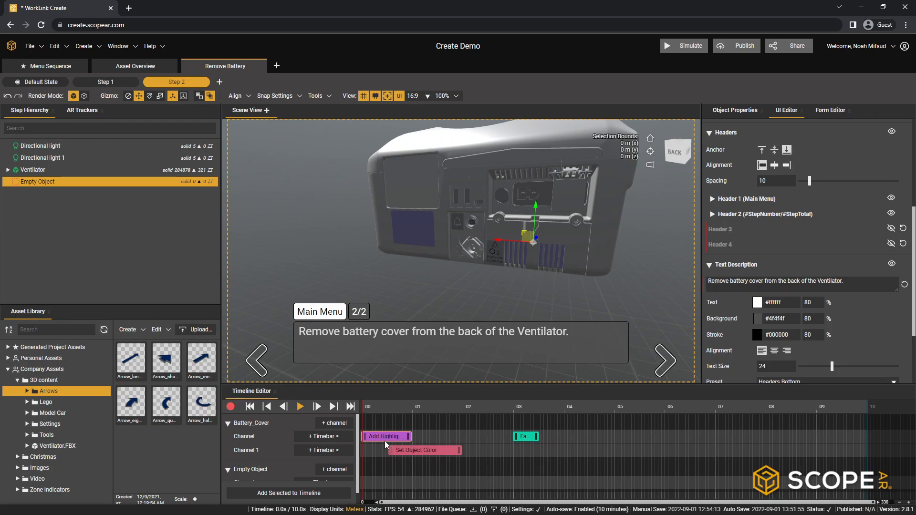
pyautogui.rightClick(385, 437)
pyautogui.click(406, 446)
pyautogui.rightClick(371, 483)
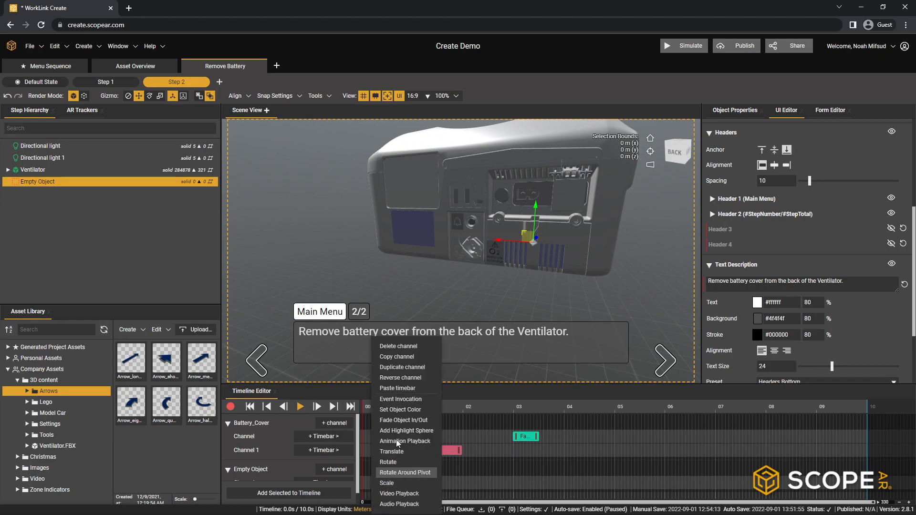
pyautogui.click(390, 388)
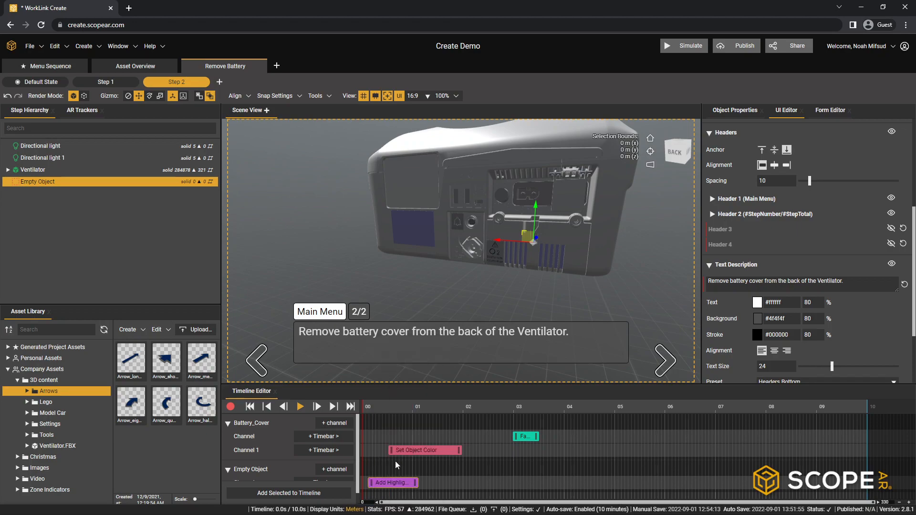
pyautogui.moveTo(382, 485); pyautogui.dragTo(360, 491)
pyautogui.scroll(-1, 282, 473)
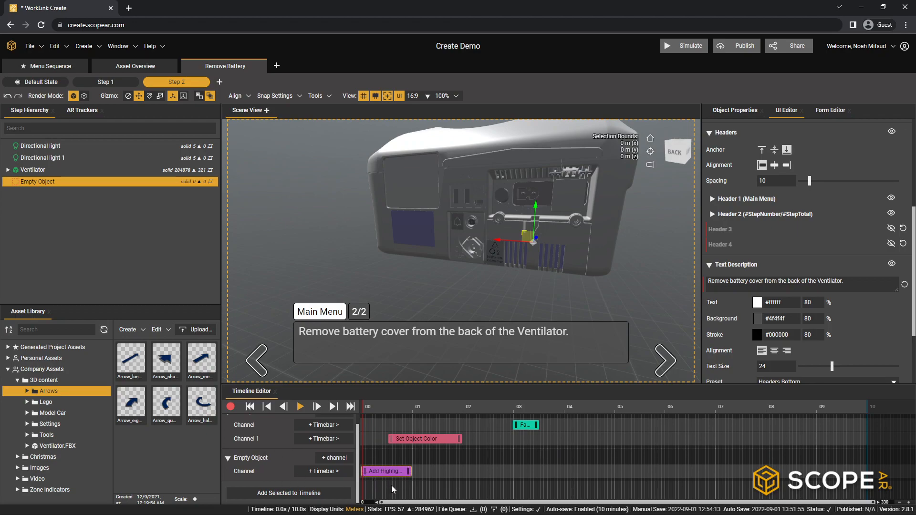
# - Play Step 2's timeline to check the relocated highlight sphere, stop it, and return the time marker to the start
pyautogui.click(300, 406)
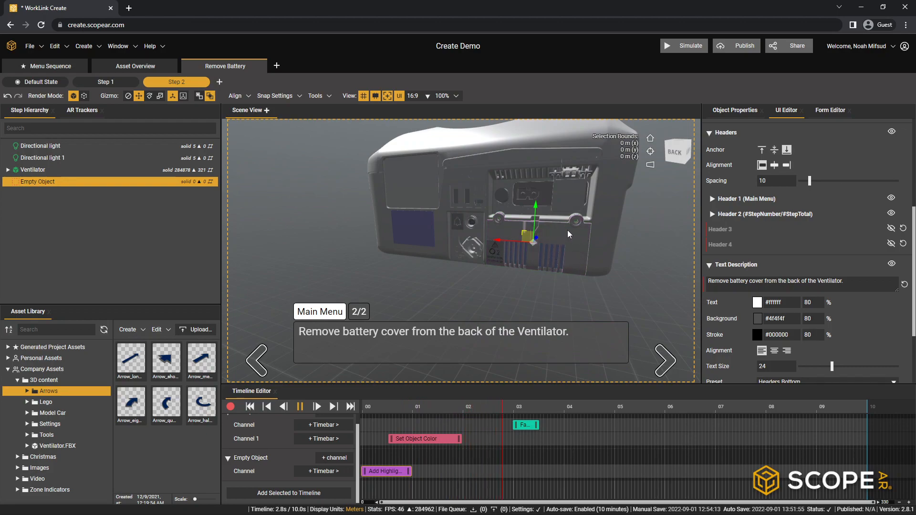
pyautogui.click(300, 407)
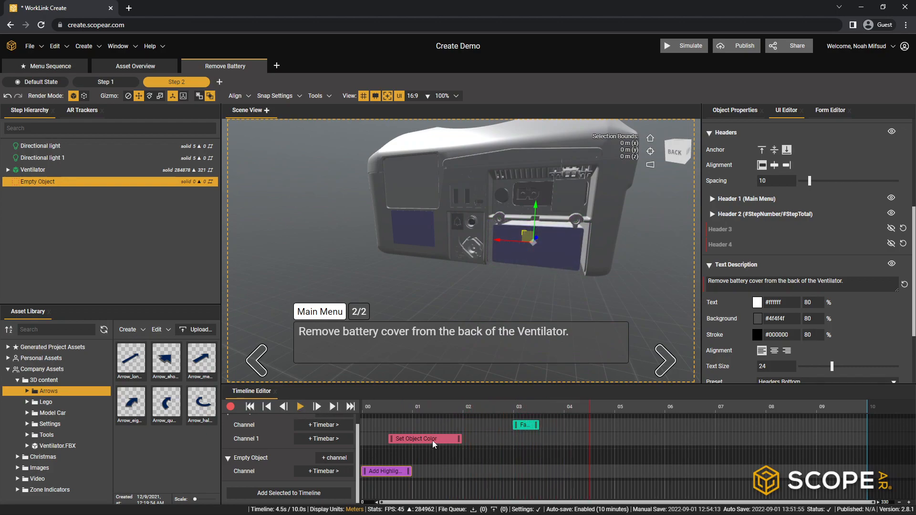
pyautogui.click(247, 408)
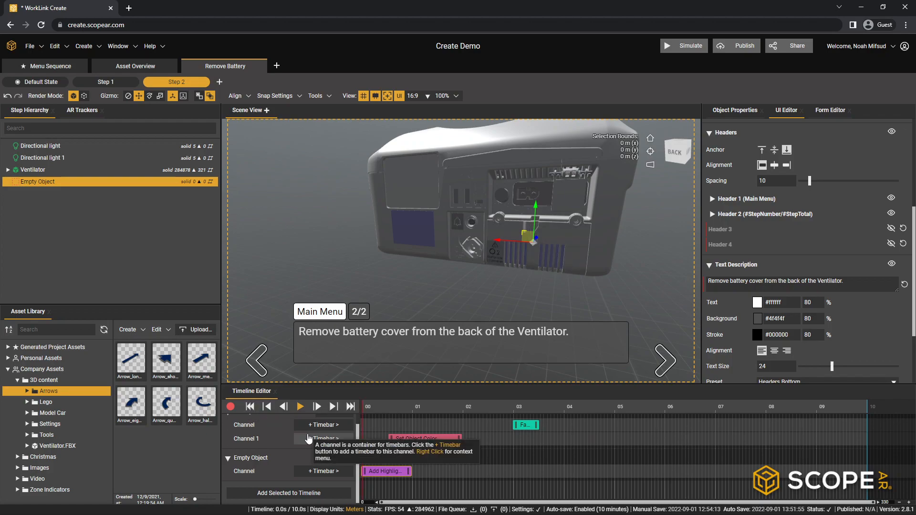
# - Record a Translate animation on the timeline that slides Battery_Cover straight out of the back of the ventilator
pyautogui.moveTo(540, 279); pyautogui.dragTo(366, 306, button='middle')
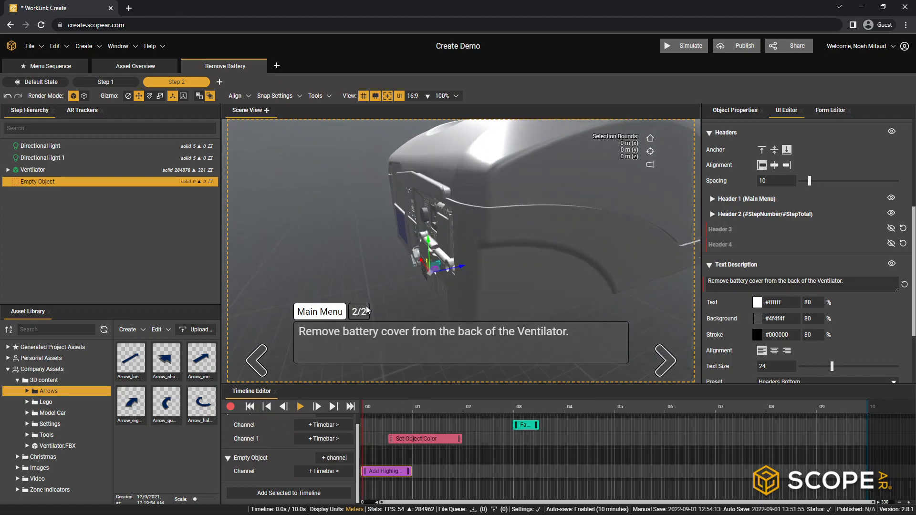
pyautogui.scroll(-5, 465, 274)
pyautogui.moveTo(448, 283); pyautogui.dragTo(489, 269, button='middle')
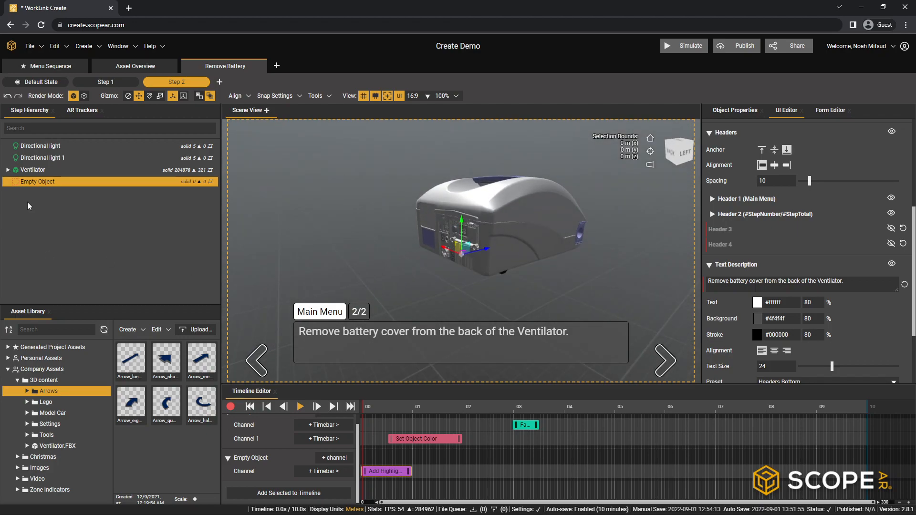
pyautogui.click(473, 264)
pyautogui.click(473, 264)
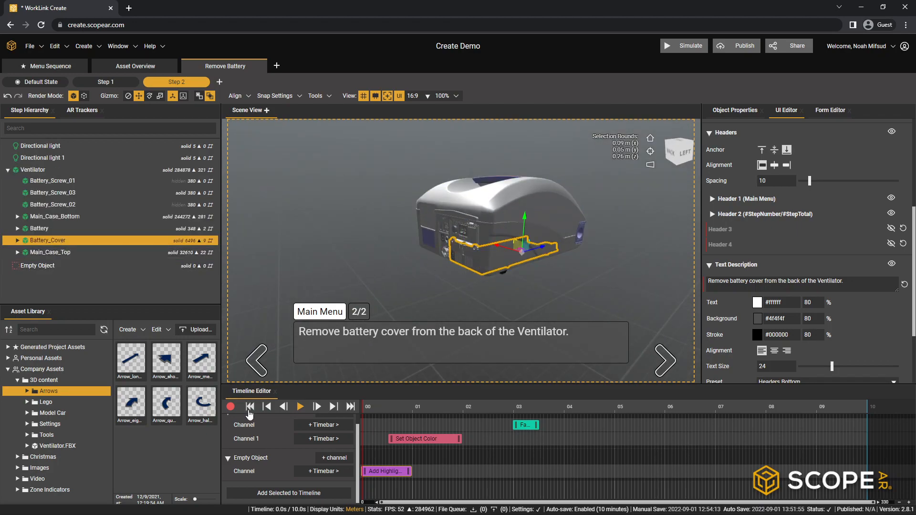
pyautogui.click(231, 408)
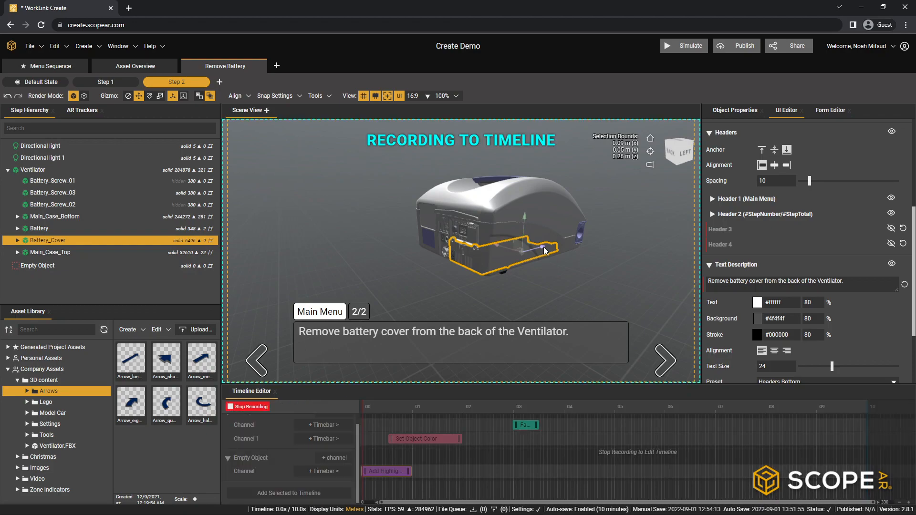
pyautogui.moveTo(543, 247); pyautogui.dragTo(448, 278)
pyautogui.click(238, 407)
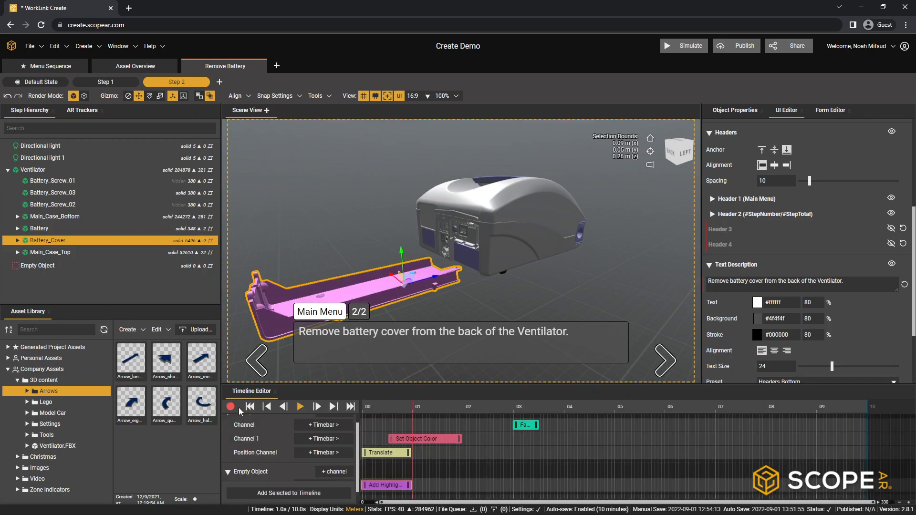
# - Move Battery_Cover's Translate timebar to start at about 2 s, after the color change, and preview the animation
pyautogui.moveTo(411, 305); pyautogui.dragTo(456, 268, button='middle')
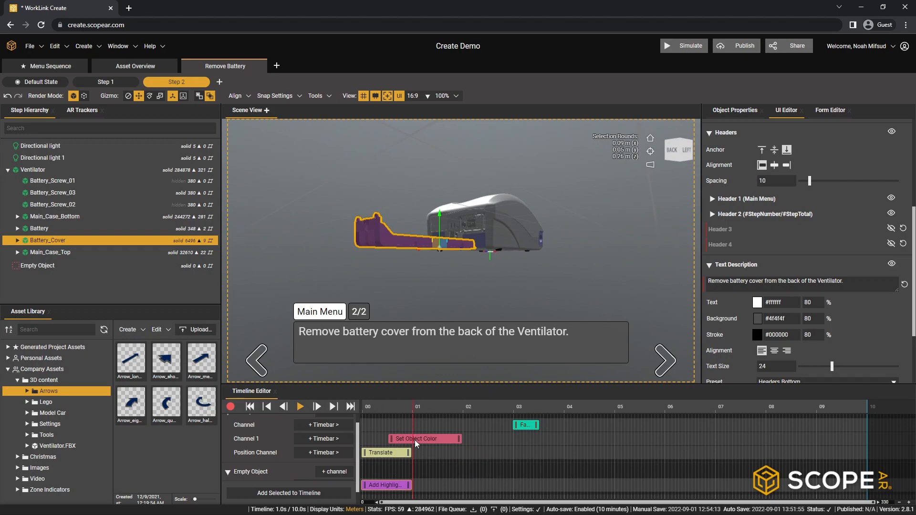
pyautogui.moveTo(390, 457); pyautogui.dragTo(483, 458)
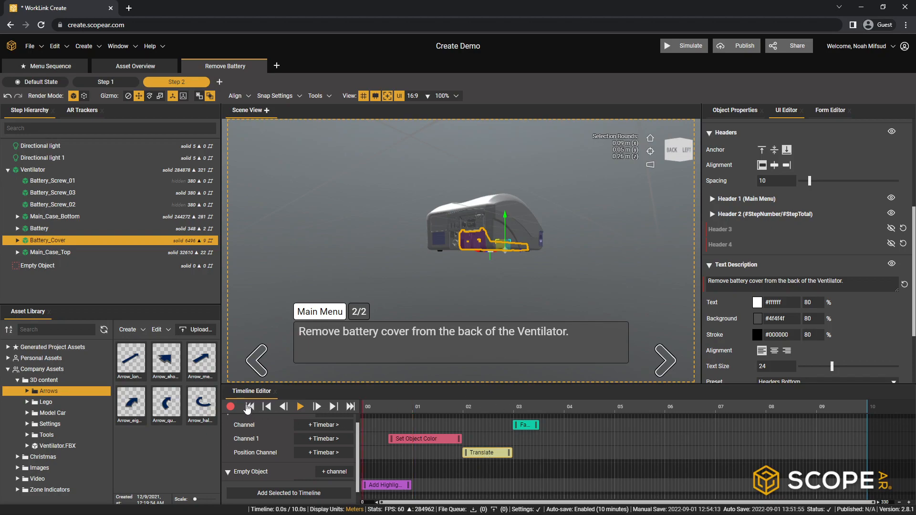
pyautogui.click(300, 406)
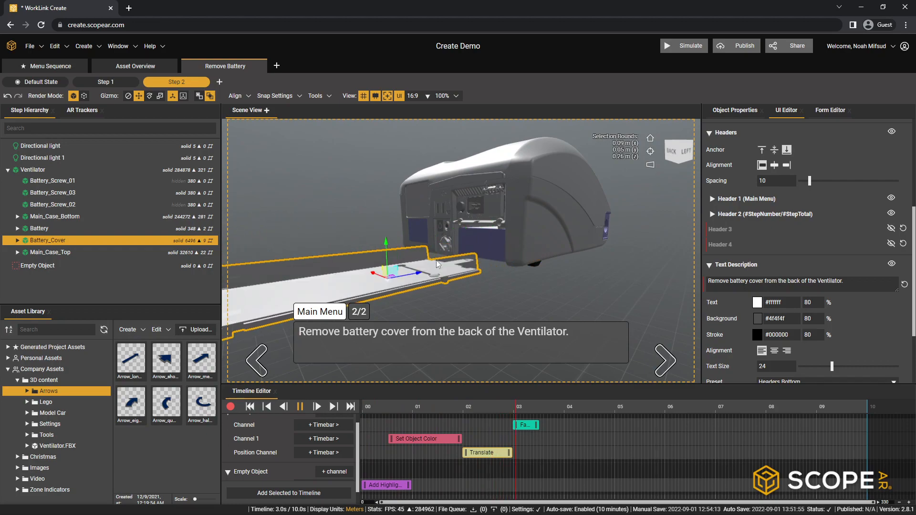
pyautogui.click(300, 406)
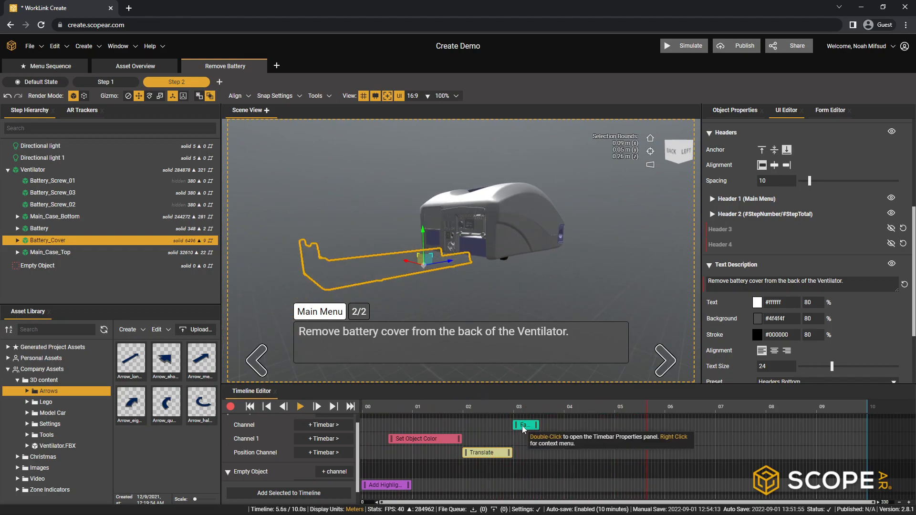
# - Delay Battery_Cover's Fade Object In/Out timebar to start at about 3.5 s, preview it, and shorten Step 2's timeline to 5 s
pyautogui.moveTo(522, 426); pyautogui.dragTo(547, 428)
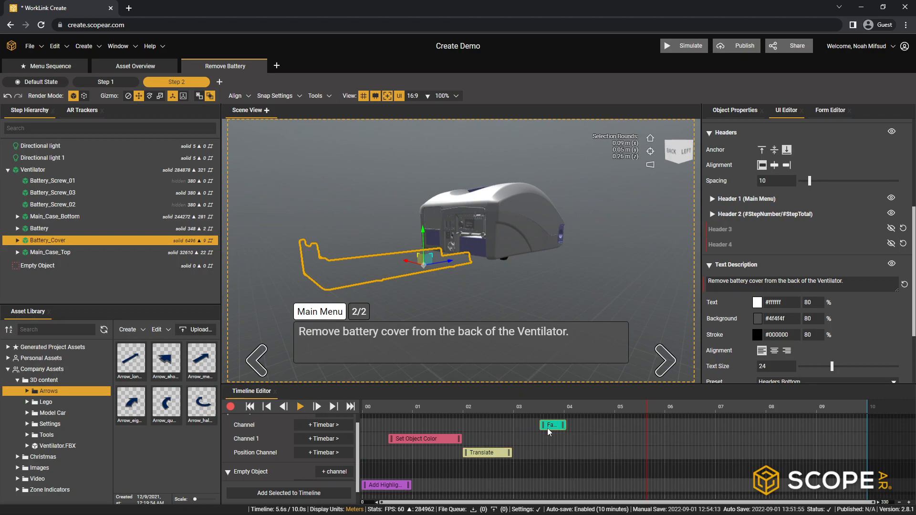
pyautogui.click(250, 407)
pyautogui.click(300, 407)
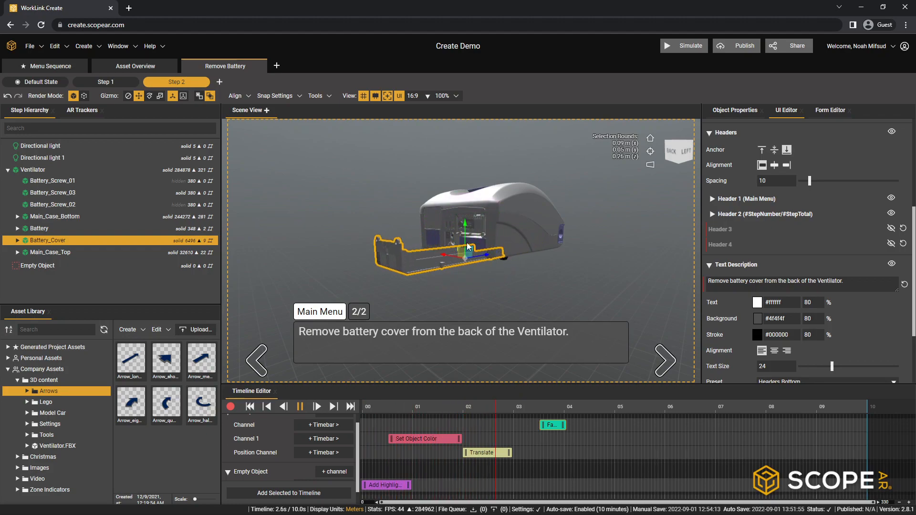
pyautogui.click(300, 407)
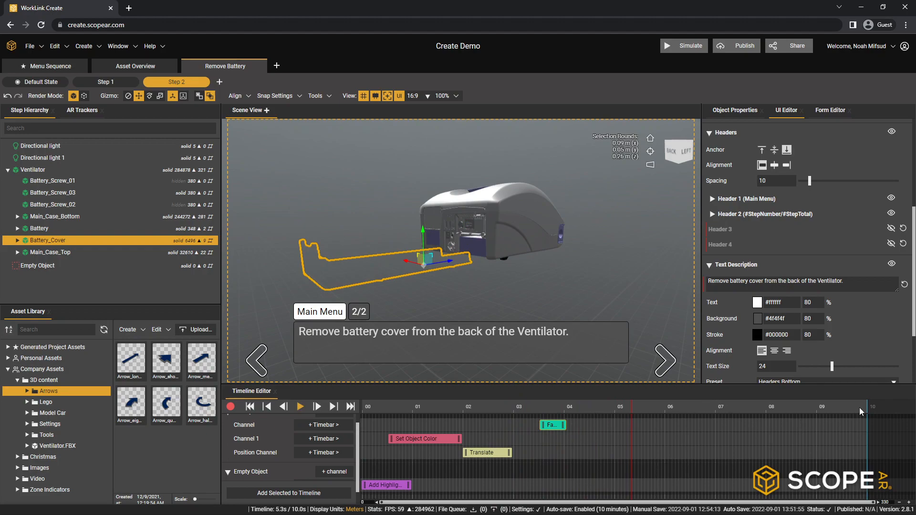
pyautogui.moveTo(866, 408); pyautogui.dragTo(614, 422)
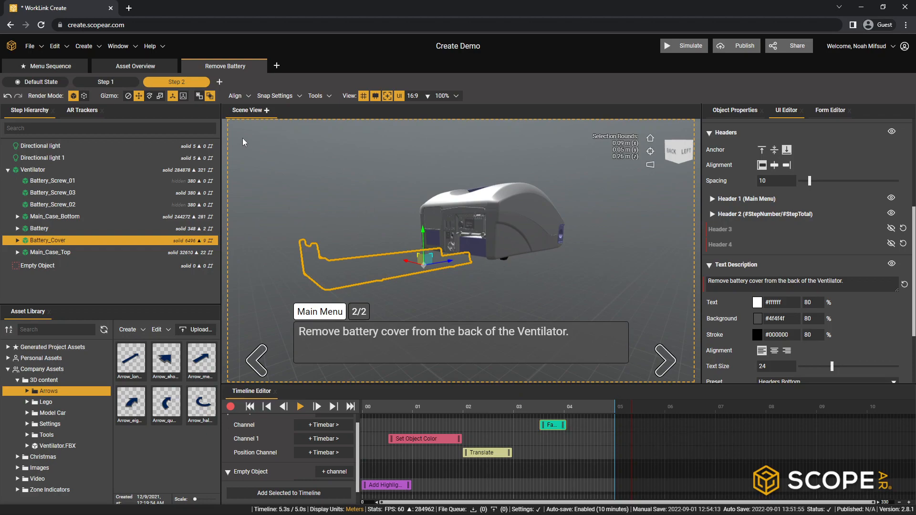
# - Add Step 3 to the Remove Battery sequence and change its description to "Remove battery from the back of the Ventilator."
pyautogui.click(220, 82)
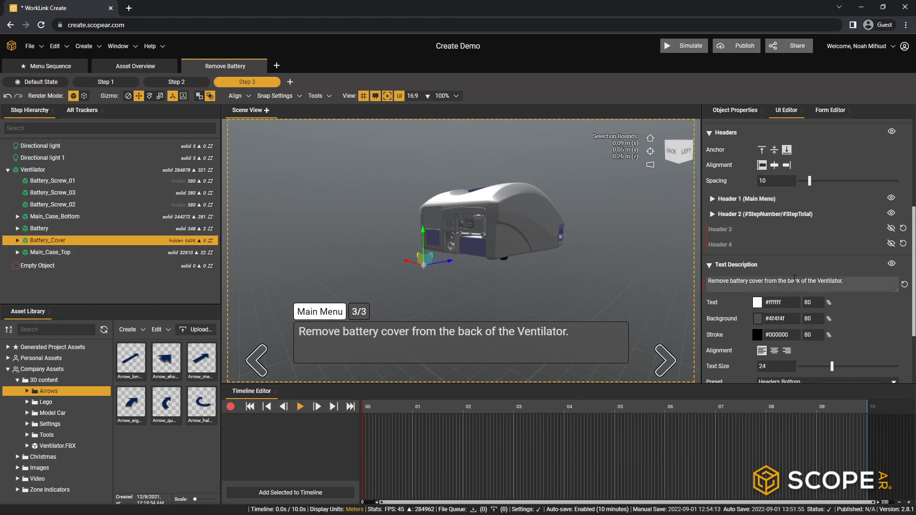
pyautogui.click(763, 282)
pyautogui.press('BackSpace')
pyautogui.press('BackSpace')
pyautogui.press('BackSpace')
pyautogui.press('BackSpace')
pyautogui.press('BackSpace')
pyautogui.press('BackSpace')
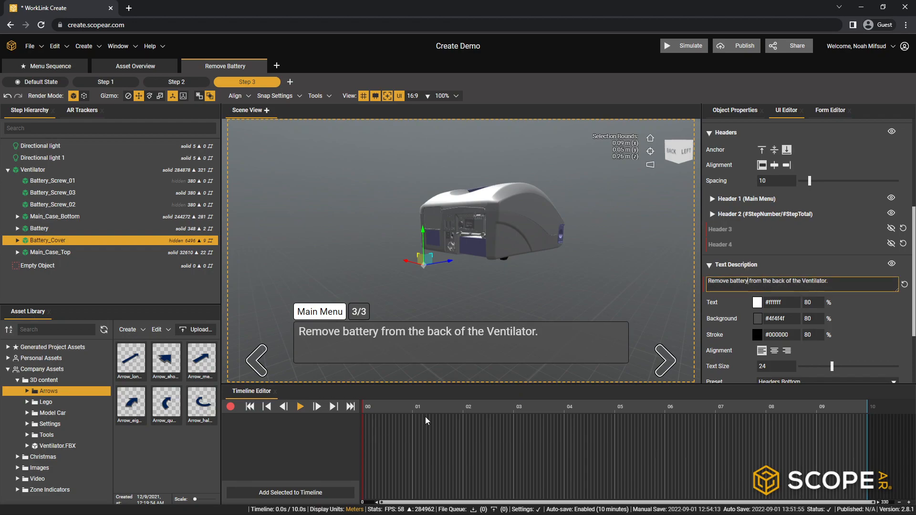
# - Copy Battery_Cover's Fade Object In/Out, Set Object Color and Translate timebars from Step 2
pyautogui.click(176, 82)
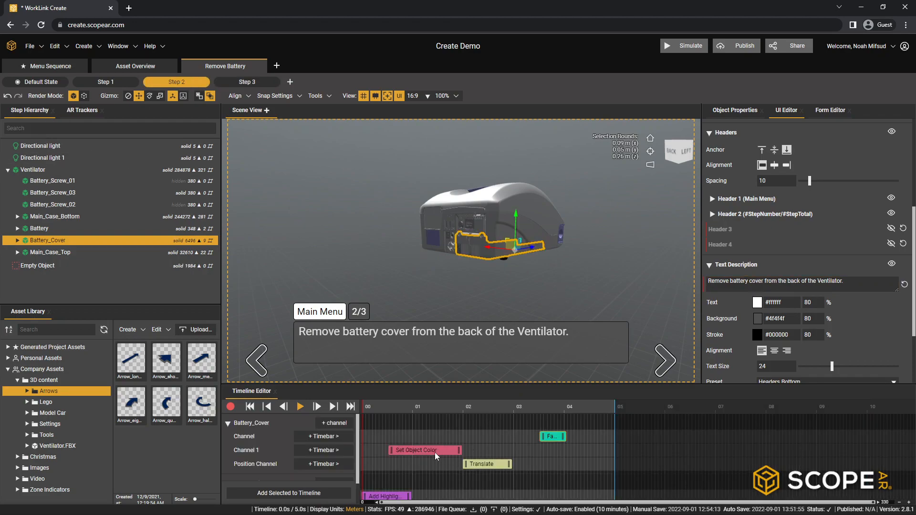
pyautogui.rightClick(551, 437)
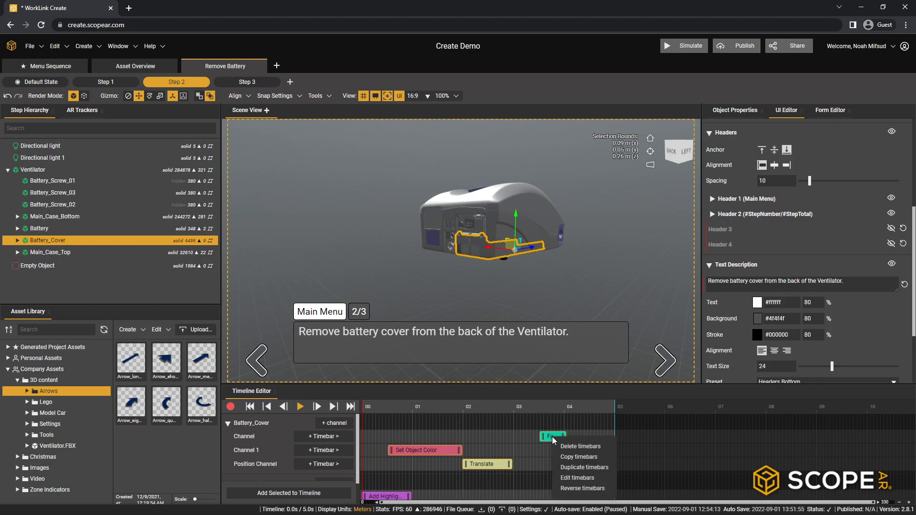
pyautogui.click(588, 457)
# - Return to Step 3 and add the ventilator's Battery part to its timeline
pyautogui.click(258, 83)
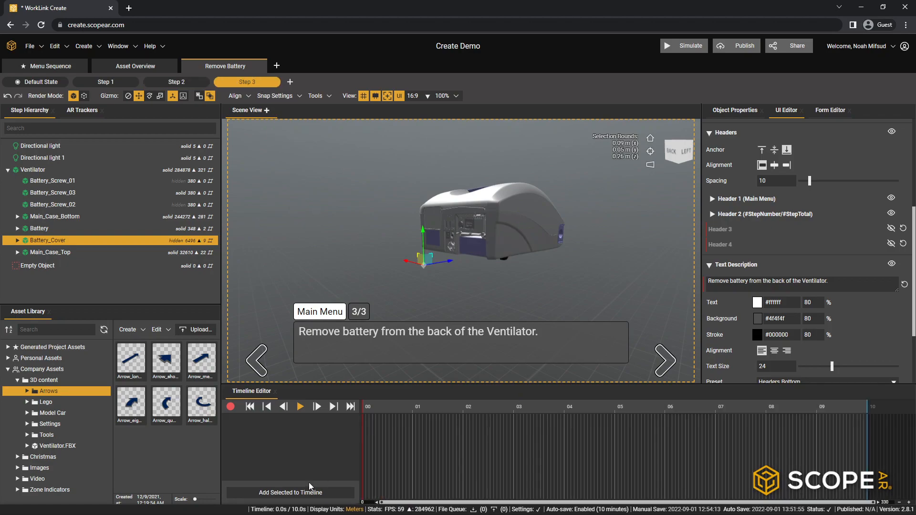
pyautogui.click(47, 227)
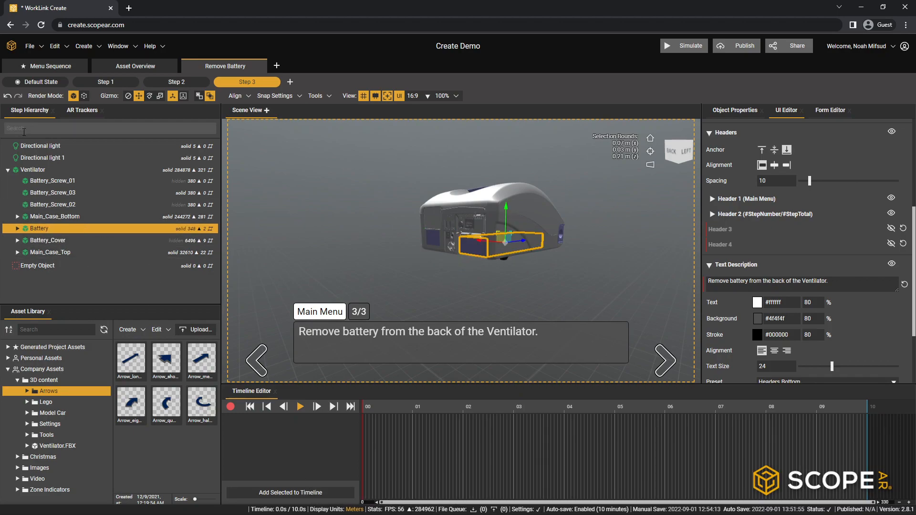
pyautogui.click(286, 492)
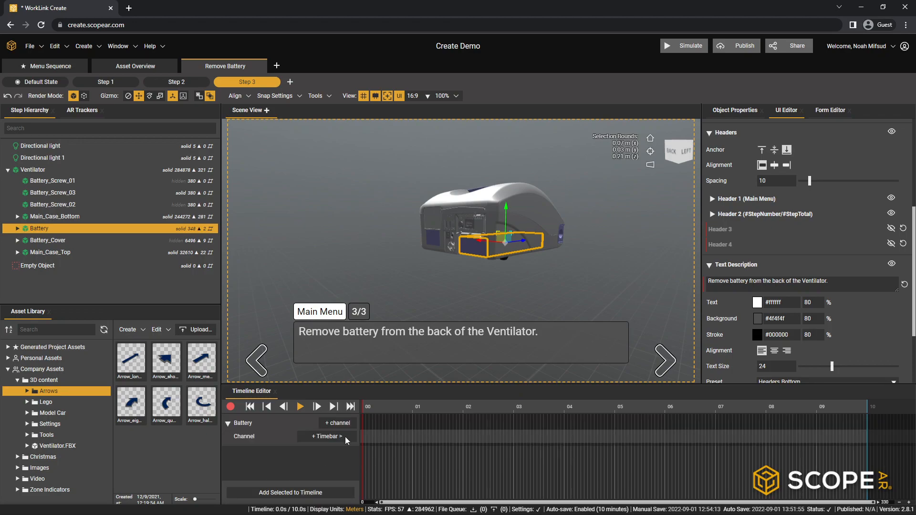
pyautogui.rightClick(377, 437)
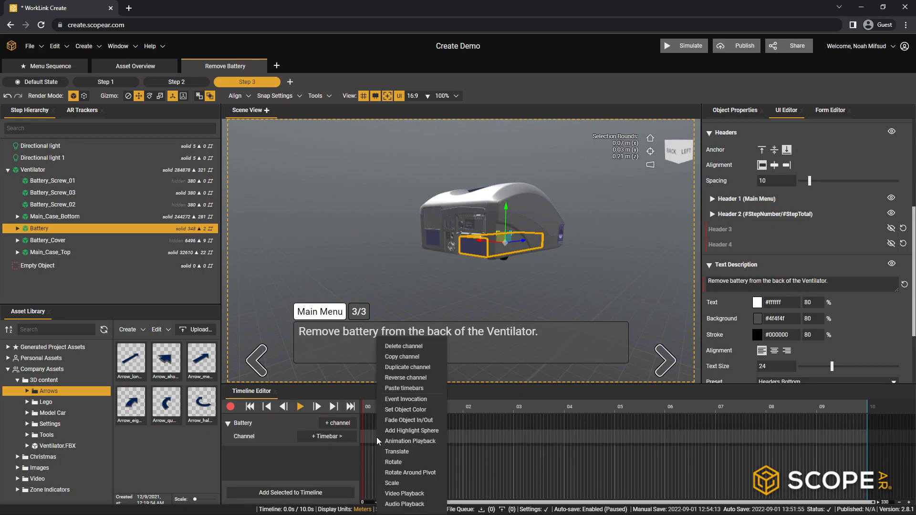
pyautogui.click(404, 389)
pyautogui.moveTo(403, 437); pyautogui.dragTo(425, 436)
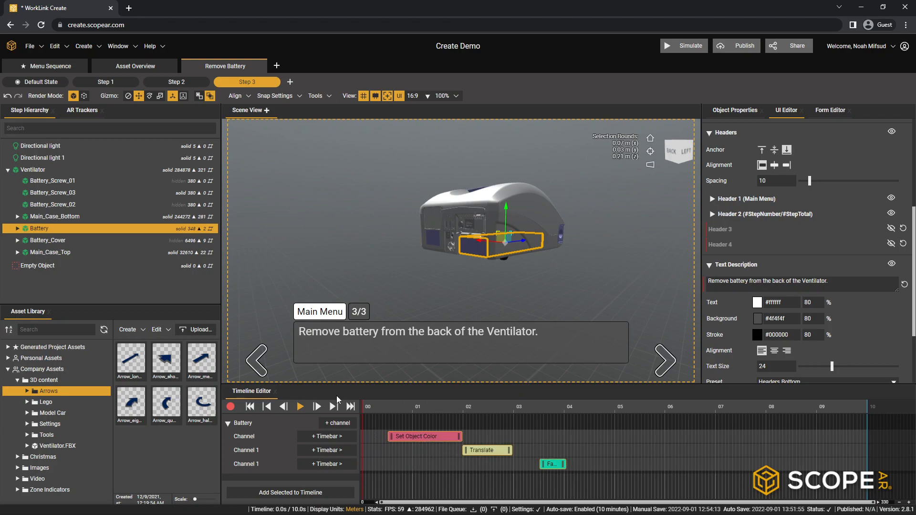
# - Add the Empty Object to Step 3's timeline and copy its Add Highlight Sphere timebar there from Step 2
pyautogui.click(25, 265)
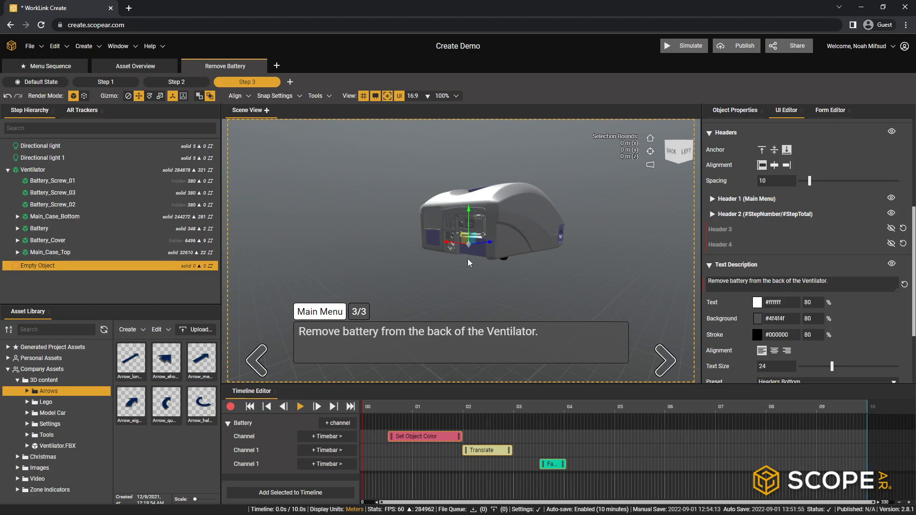
pyautogui.click(304, 495)
pyautogui.click(152, 85)
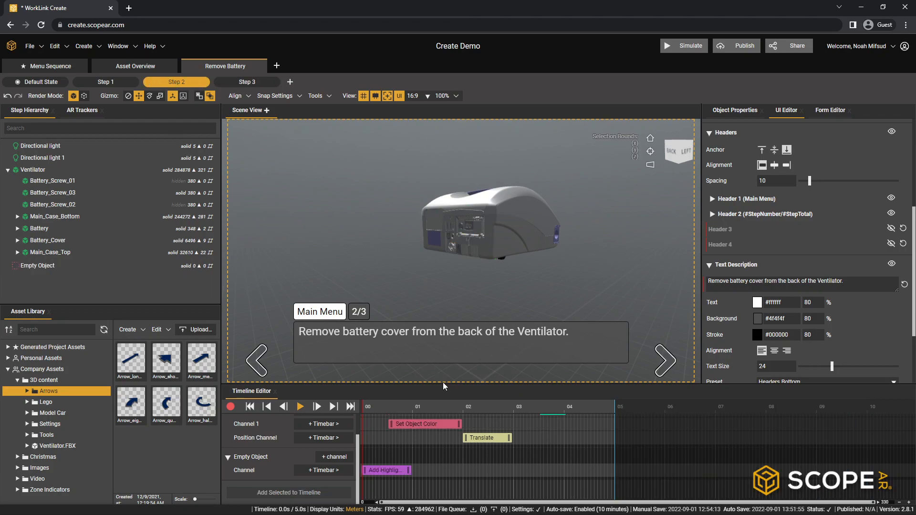
pyautogui.rightClick(384, 472)
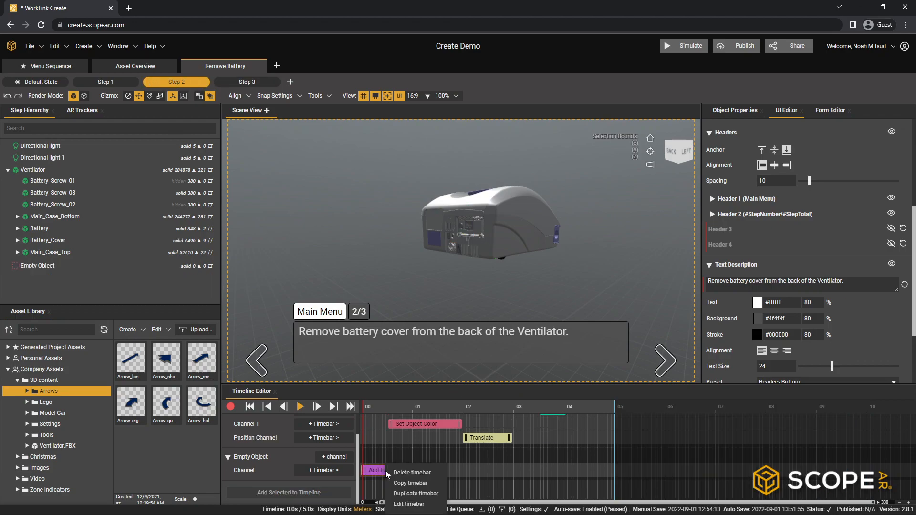
pyautogui.click(410, 485)
pyautogui.click(258, 82)
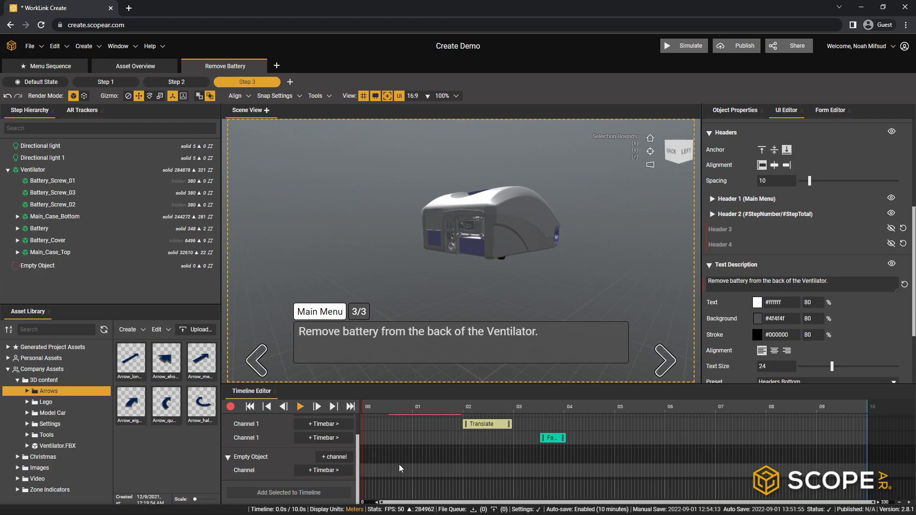
pyautogui.rightClick(382, 469)
pyautogui.click(406, 389)
# - Preview Step 3's battery removal animation and shorten the step's timeline to 5 s
pyautogui.click(300, 407)
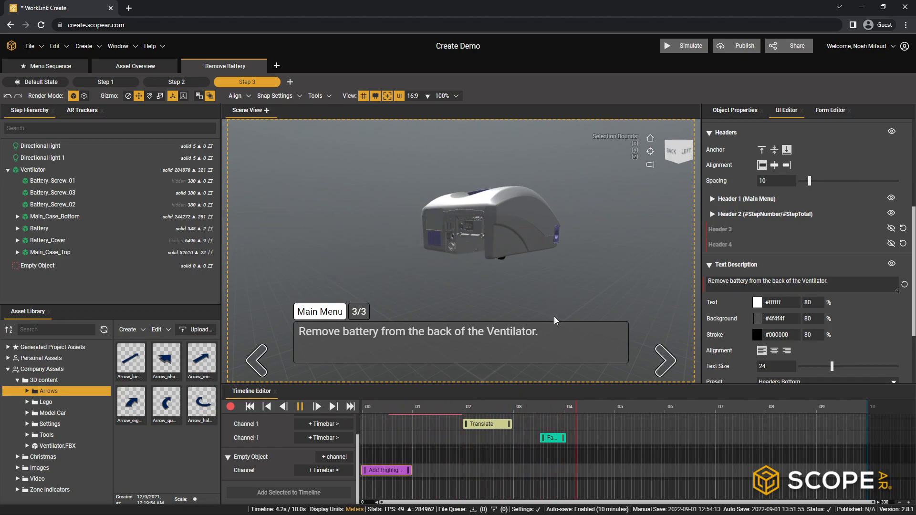
pyautogui.click(303, 411)
pyautogui.moveTo(870, 406); pyautogui.dragTo(615, 429)
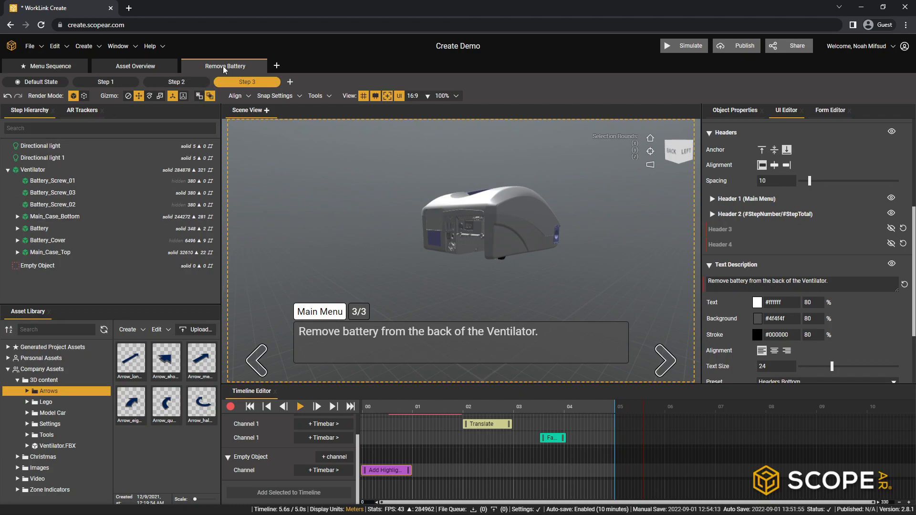
# - Review Step 1, Step 2 and Step 3 of the Remove Battery sequence in order
pyautogui.click(114, 82)
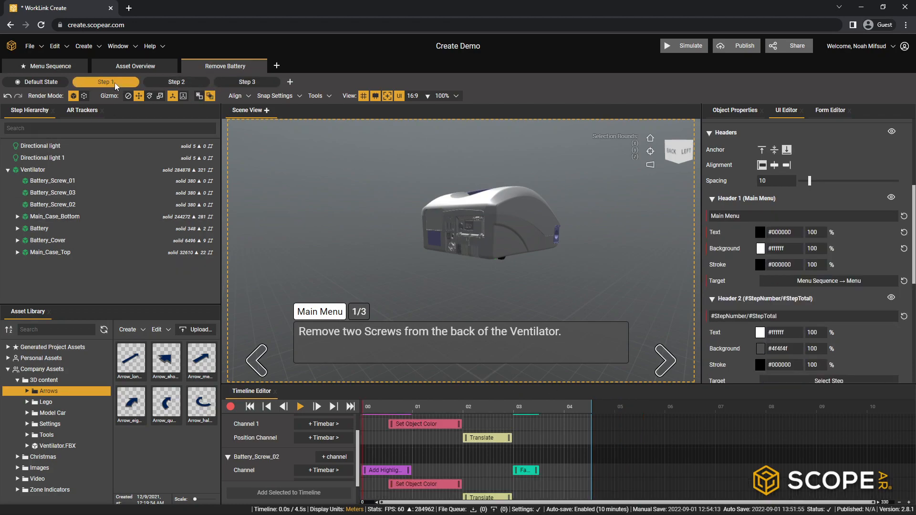
pyautogui.click(191, 88)
pyautogui.click(247, 83)
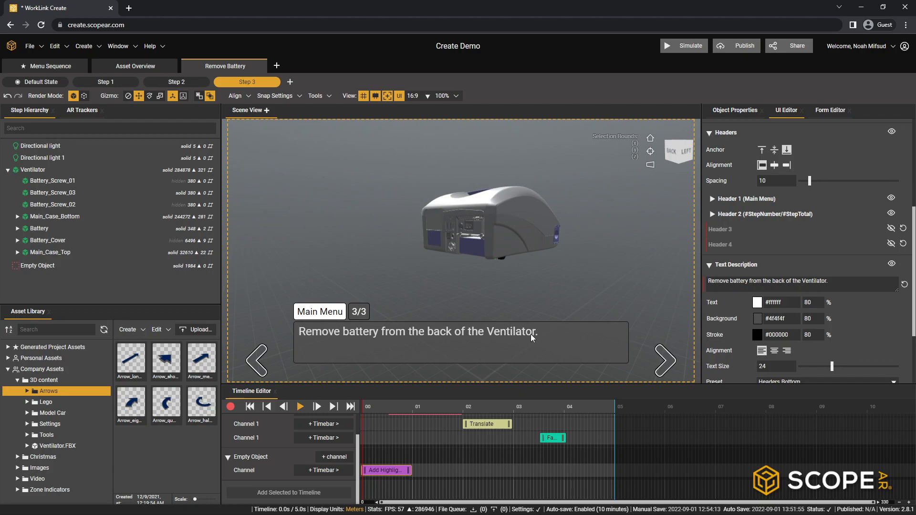
# - Duplicate the Remove Battery sequence and reverse the duplicated sequence
pyautogui.rightClick(227, 66)
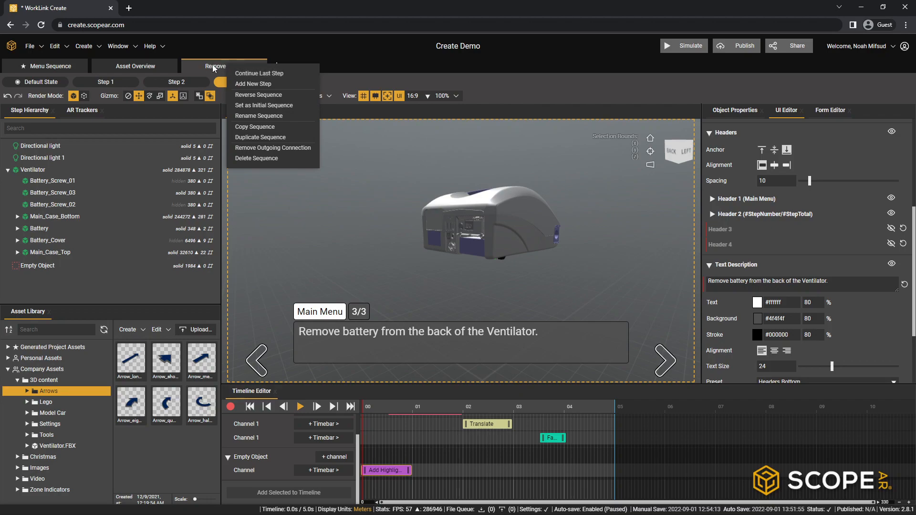
pyautogui.click(267, 137)
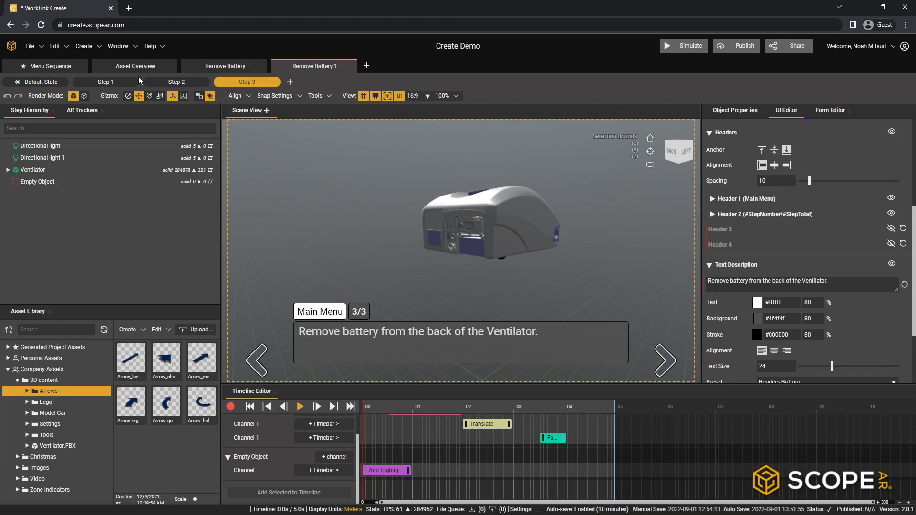
pyautogui.rightClick(322, 68)
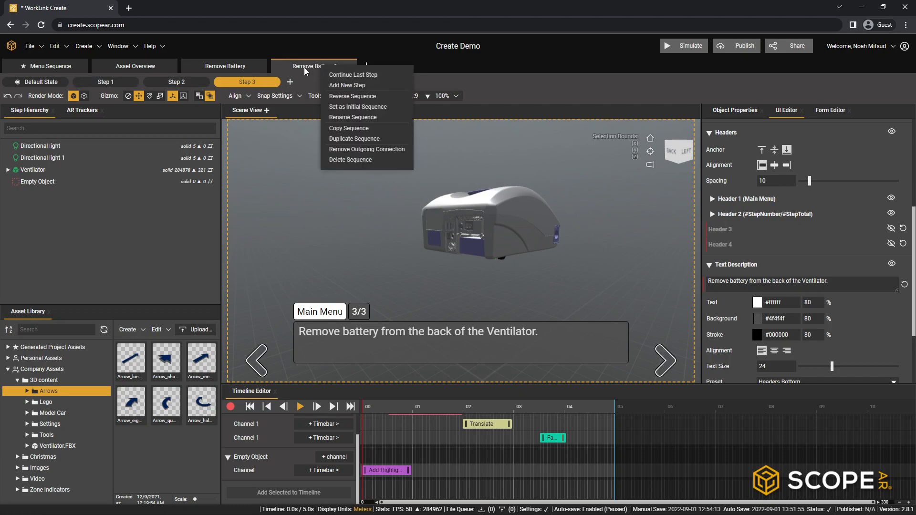
pyautogui.click(328, 66)
pyautogui.rightClick(308, 65)
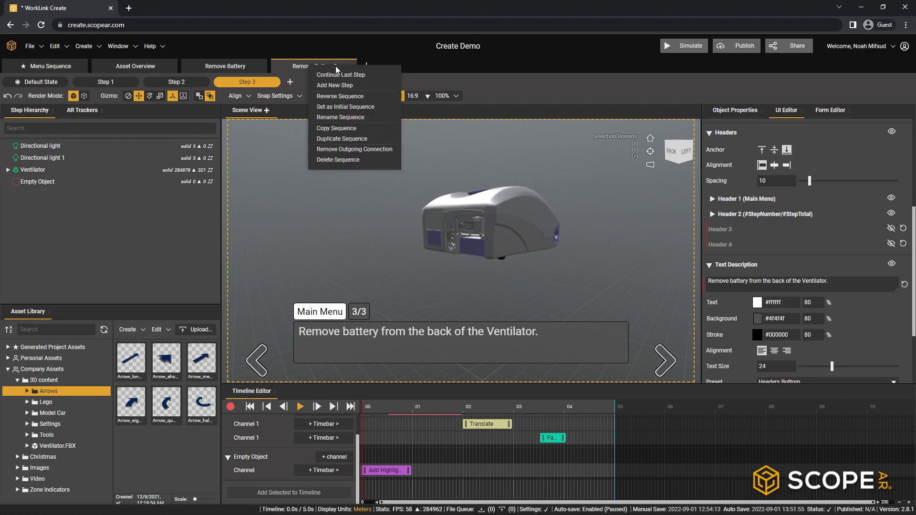
pyautogui.click(344, 96)
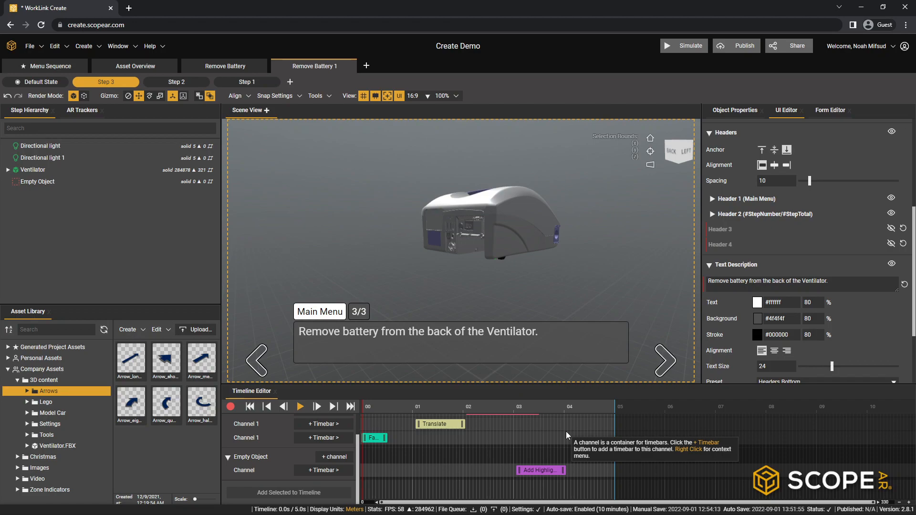
# - Compare the original Remove Battery sequence with the reversed copy and preview the animation of the copy's Step 3
pyautogui.click(230, 67)
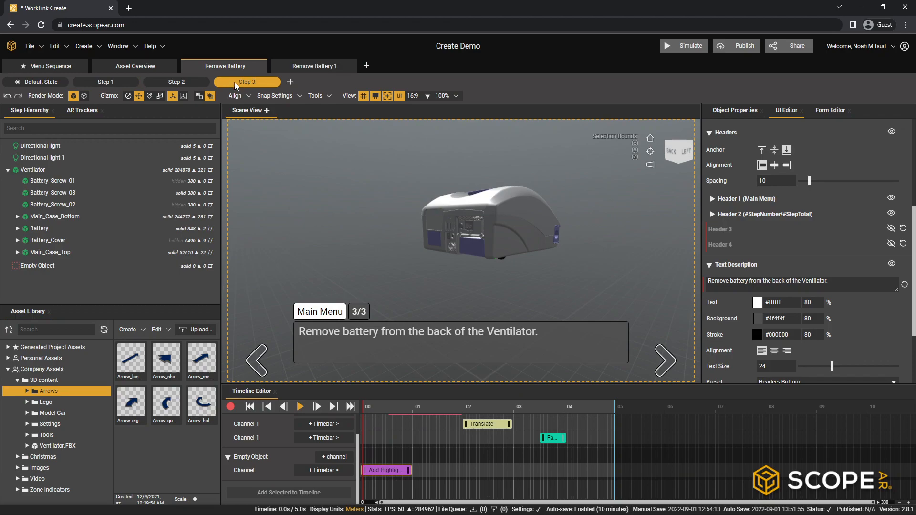
pyautogui.click(282, 69)
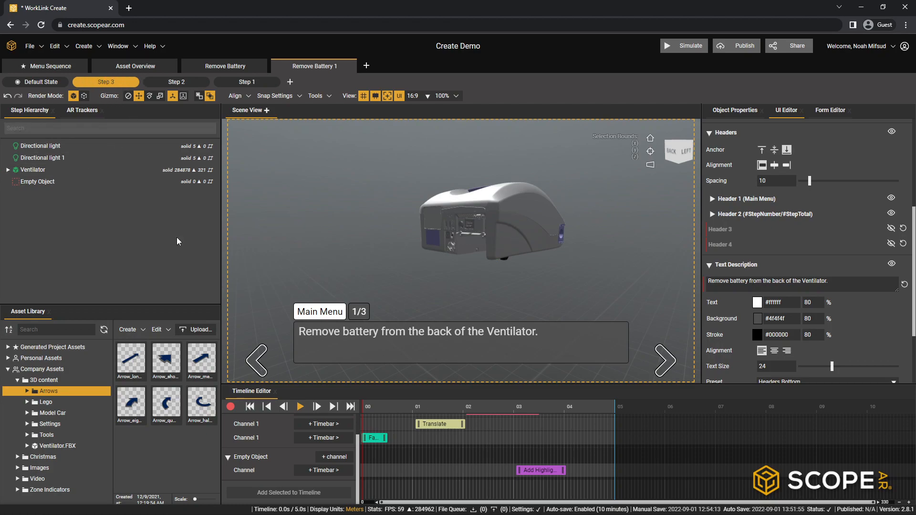
pyautogui.click(300, 407)
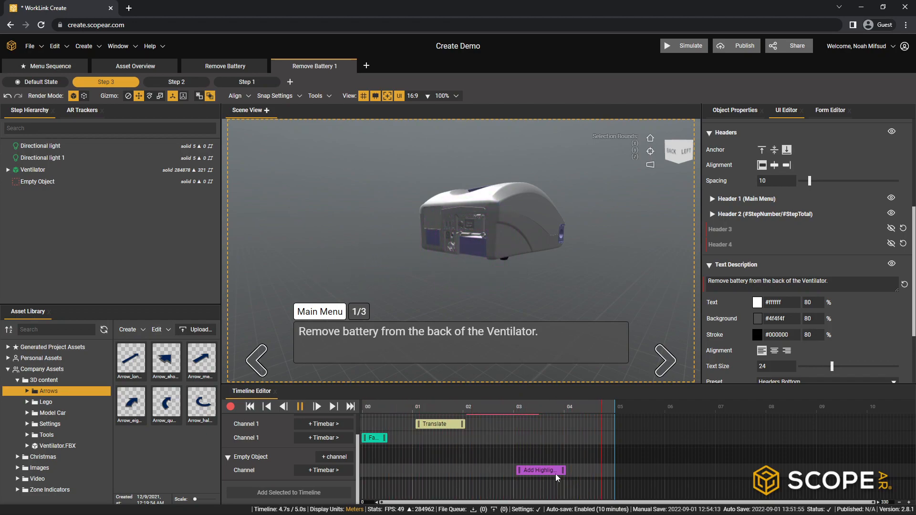
pyautogui.click(300, 406)
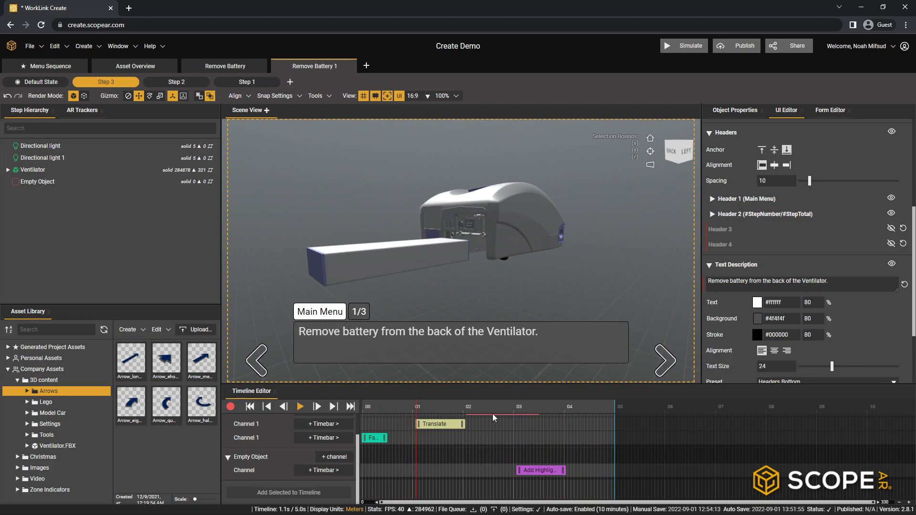
# - In the reversed Step 3, start the Battery's Set Object Color at about 1 s and Translate at about 2 s, and preview the animation
pyautogui.scroll(1, 501, 444)
pyautogui.moveTo(498, 433); pyautogui.dragTo(488, 453)
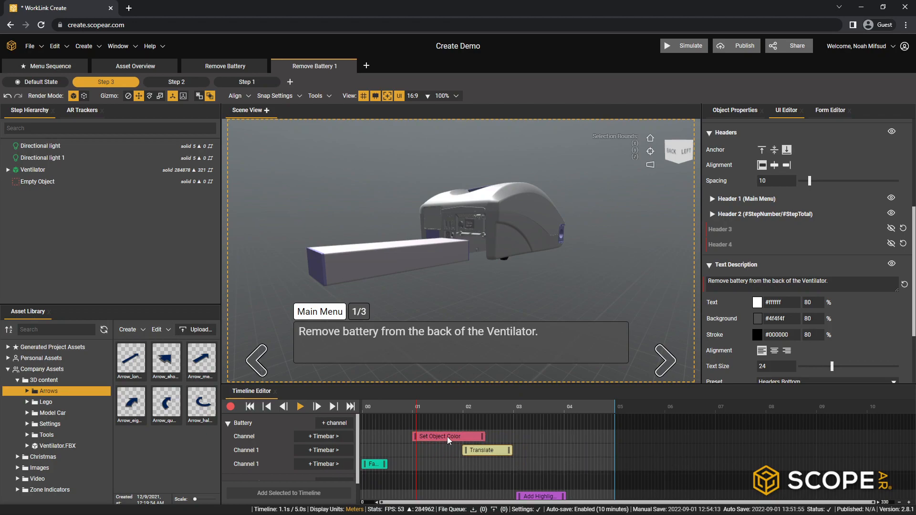
pyautogui.click(249, 407)
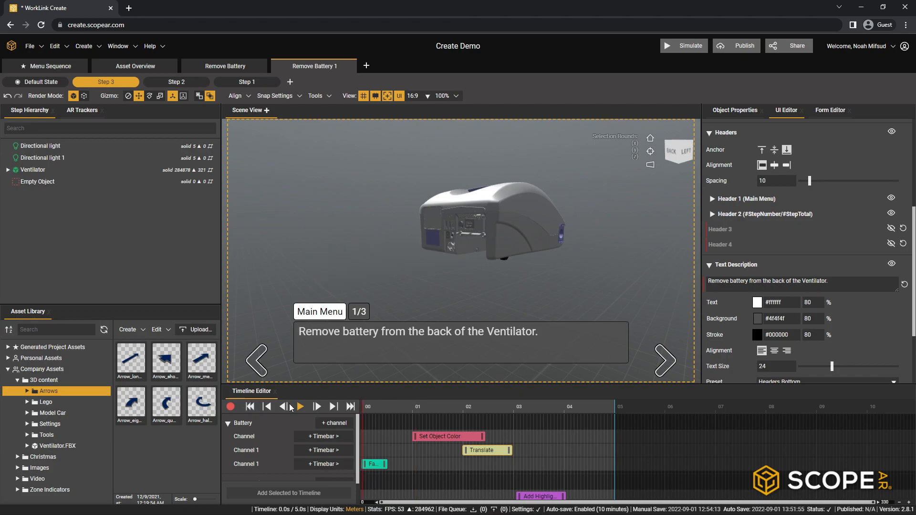
pyautogui.click(300, 406)
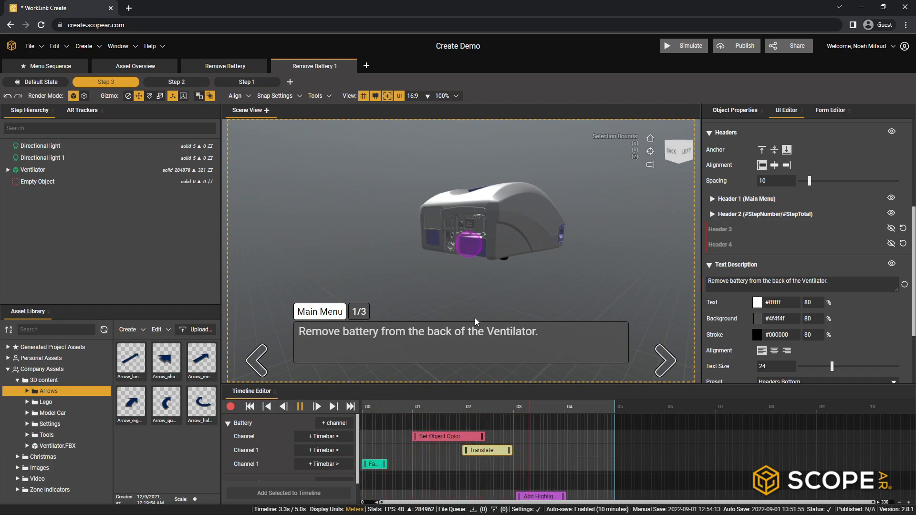
pyautogui.click(299, 406)
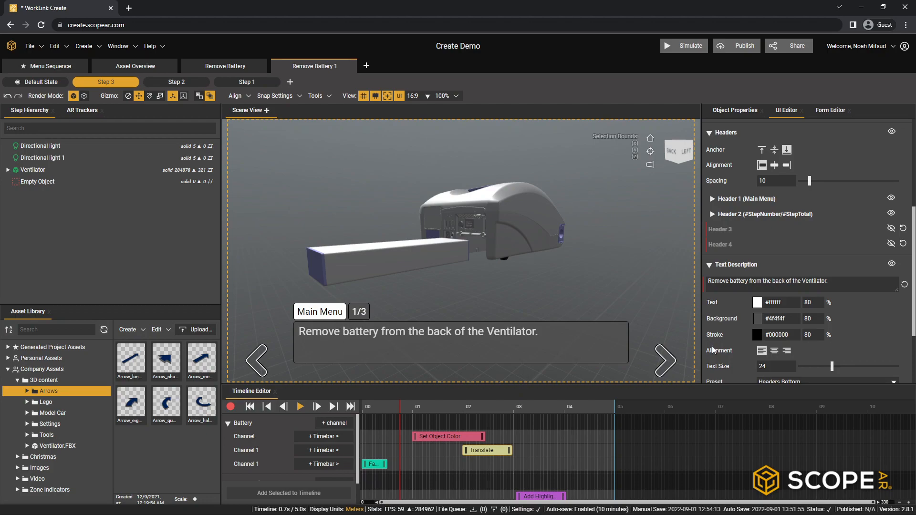
# - Change the reversed Step 3's text description to "Replace battery into the back of the Ventilator."
pyautogui.click(729, 280)
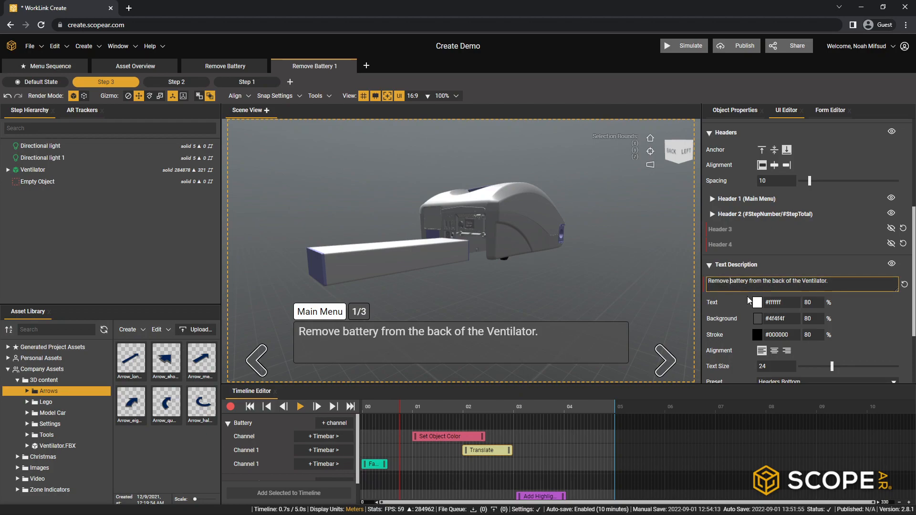
pyautogui.press('BackSpace')
pyautogui.press('BackSpace')
pyautogui.press('BackSpace')
pyautogui.press('BackSpace')
pyautogui.write('place')
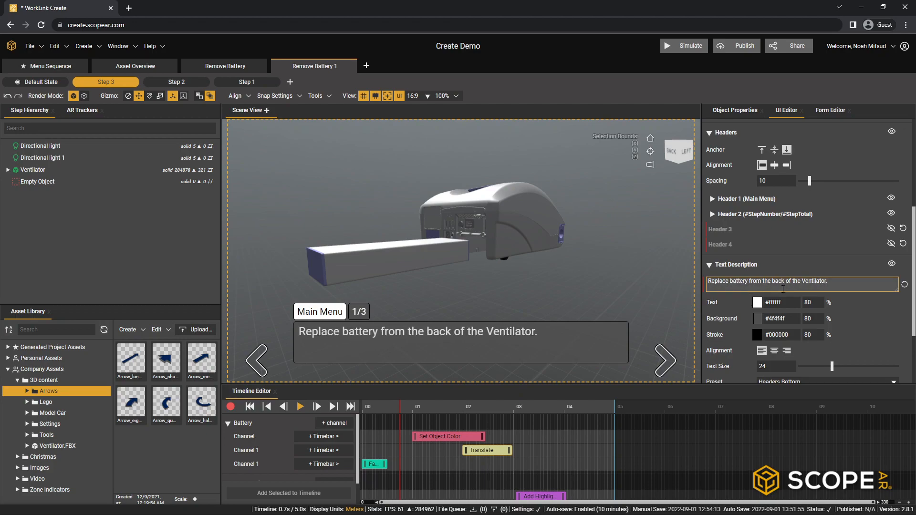
pyautogui.click(764, 282)
pyautogui.press('BackSpace')
pyautogui.press('BackSpace')
pyautogui.press('BackSpace')
pyautogui.press('BackSpace')
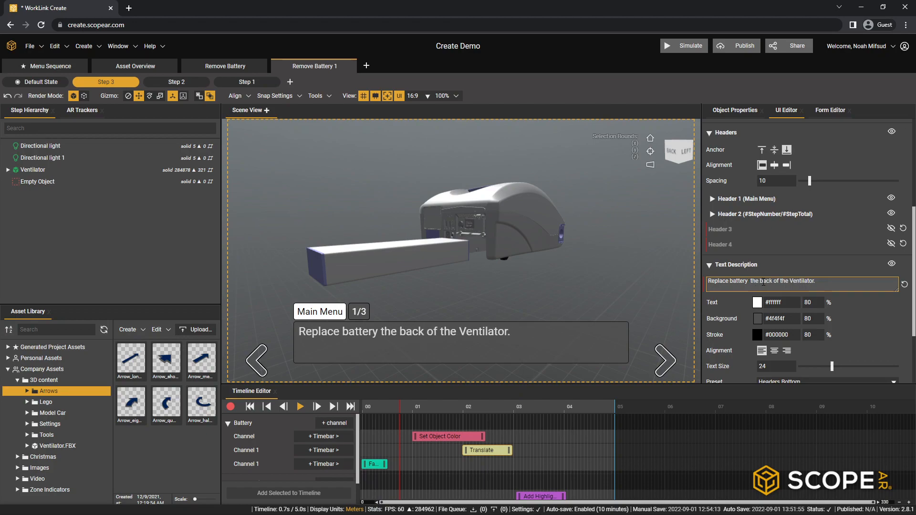
pyautogui.write('into')
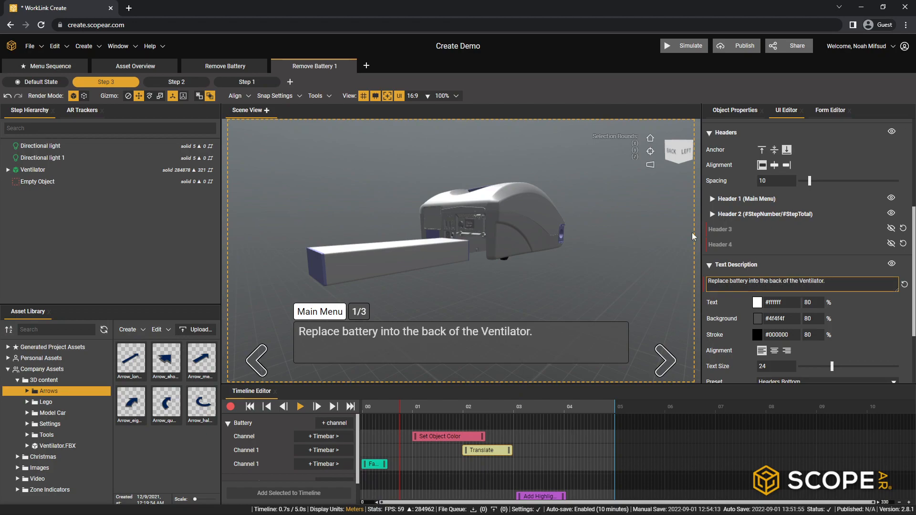
# - Change the reversed Step 2's text description to "Replace battery cover into the back of the Ventilator."
pyautogui.click(177, 82)
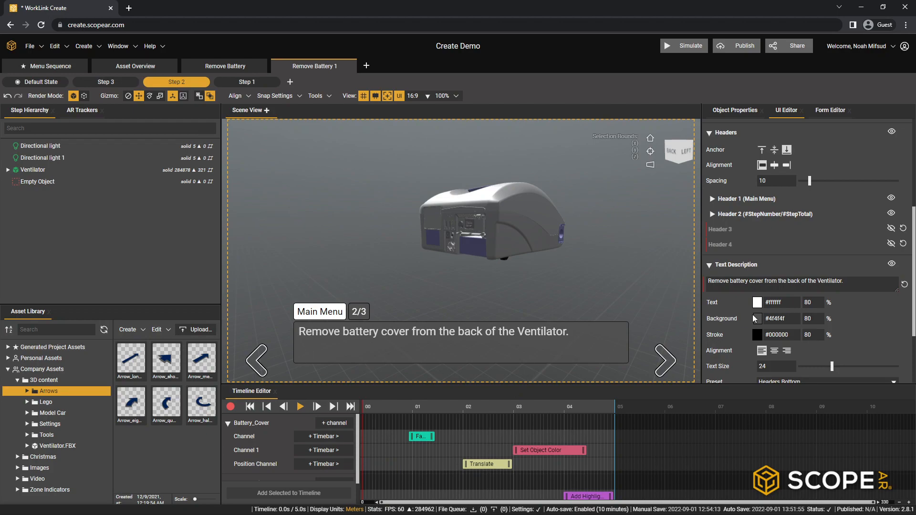
pyautogui.click(731, 282)
pyautogui.press('BackSpace')
pyautogui.press('BackSpace')
pyautogui.press('BackSpace')
pyautogui.press('BackSpace')
pyautogui.write('place')
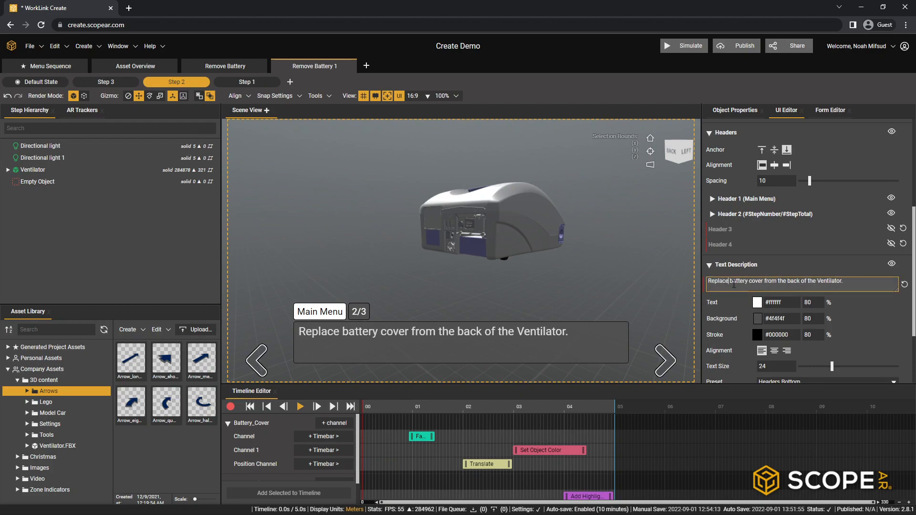
pyautogui.click(778, 282)
pyautogui.press('BackSpace')
pyautogui.press('BackSpace')
pyautogui.press('BackSpace')
pyautogui.press('BackSpace')
pyautogui.press('BackSpace')
pyautogui.write('into')
# - Start Battery_Cover's Set Object Color at about 2 s and Translate at about 3 s, and extend Step 2's timeline to 6 s
pyautogui.moveTo(543, 451)
pyautogui.mouseDown()
pyautogui.moveTo(489, 453)
pyautogui.moveTo(503, 465)
pyautogui.moveTo(543, 469)
pyautogui.mouseUp()
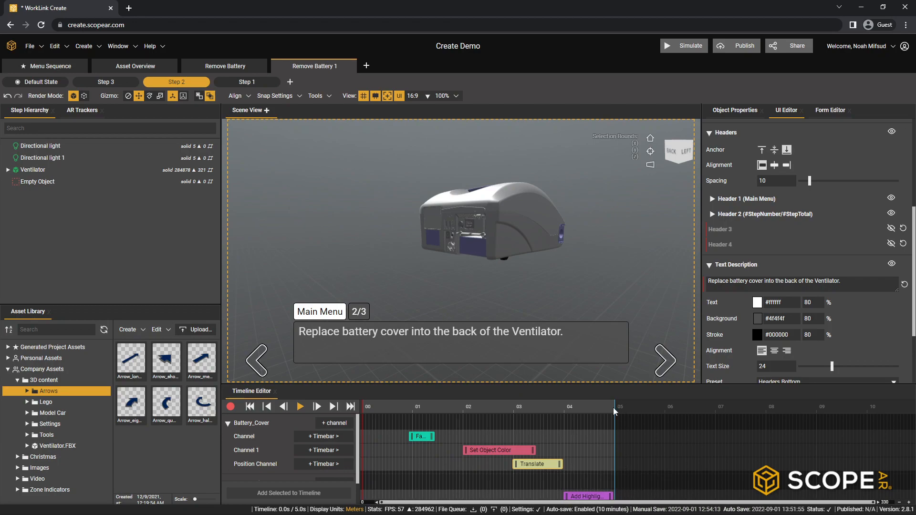
pyautogui.rightClick(666, 408)
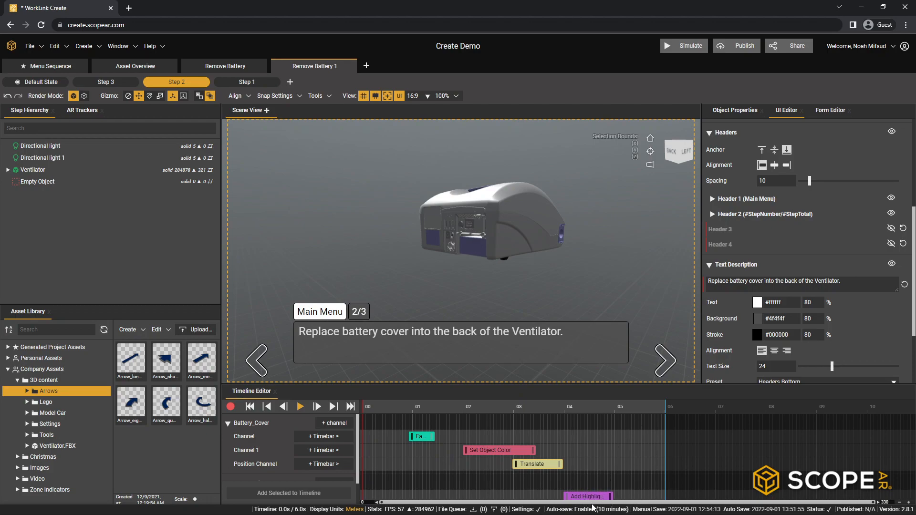
# - Change the reversed Step 1's text description to "Replace two Screws into the back of the Ventilator."
pyautogui.click(247, 84)
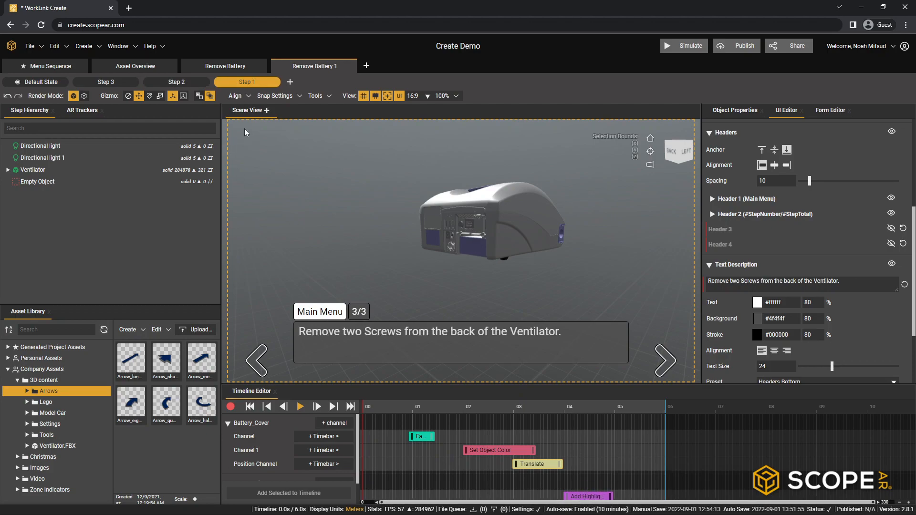
pyautogui.click(729, 282)
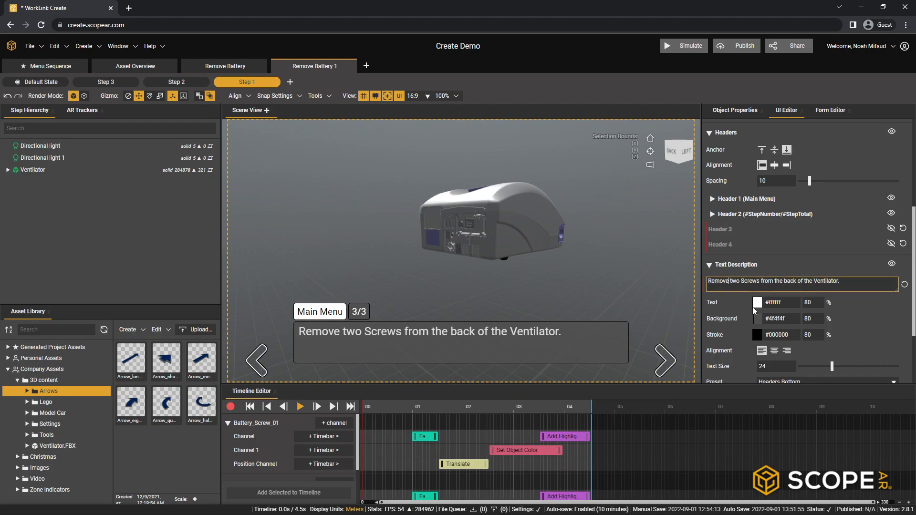
pyautogui.press('BackSpace')
pyautogui.press('BackSpace')
pyautogui.press('BackSpace')
pyautogui.press('BackSpace')
pyautogui.write('plac')
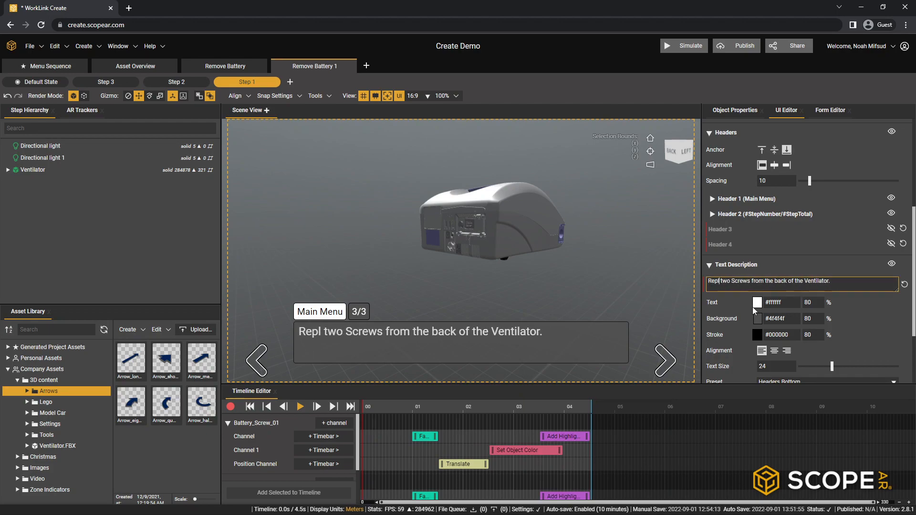
pyautogui.write('e')
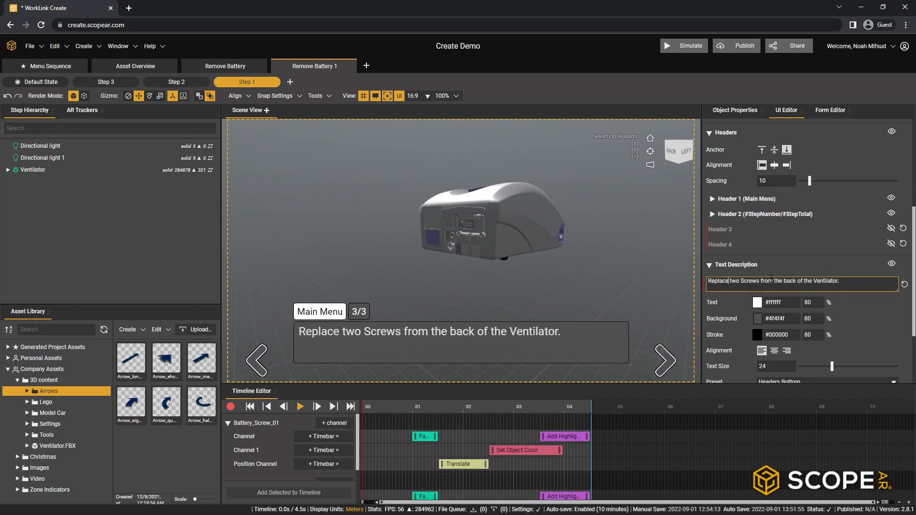
pyautogui.click(773, 284)
pyautogui.press('BackSpace')
pyautogui.press('BackSpace')
pyautogui.press('BackSpace')
pyautogui.press('BackSpace')
pyautogui.write('into')
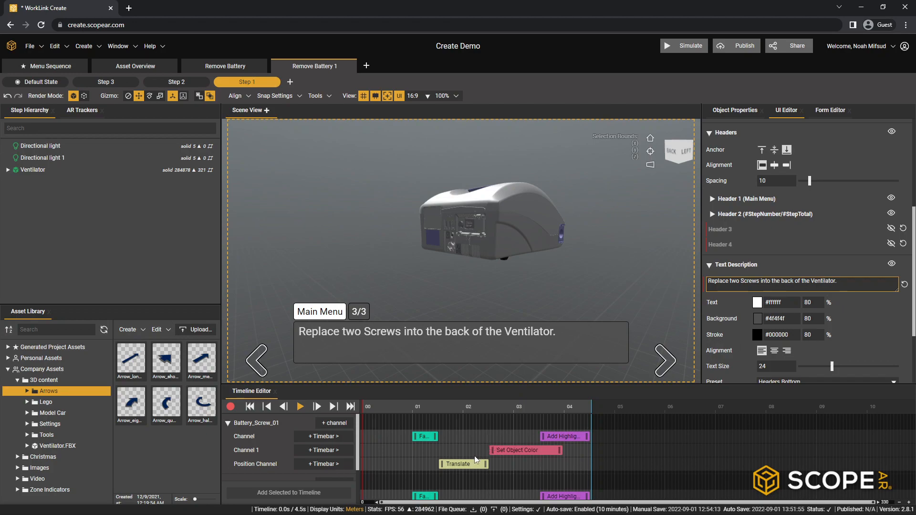
# - For Battery_Screw_01 and Battery_Screw_02, start the Set Object Color timebars at about 2 s and the Translate timebars at about 2.5 s
pyautogui.scroll(-1, 464, 478)
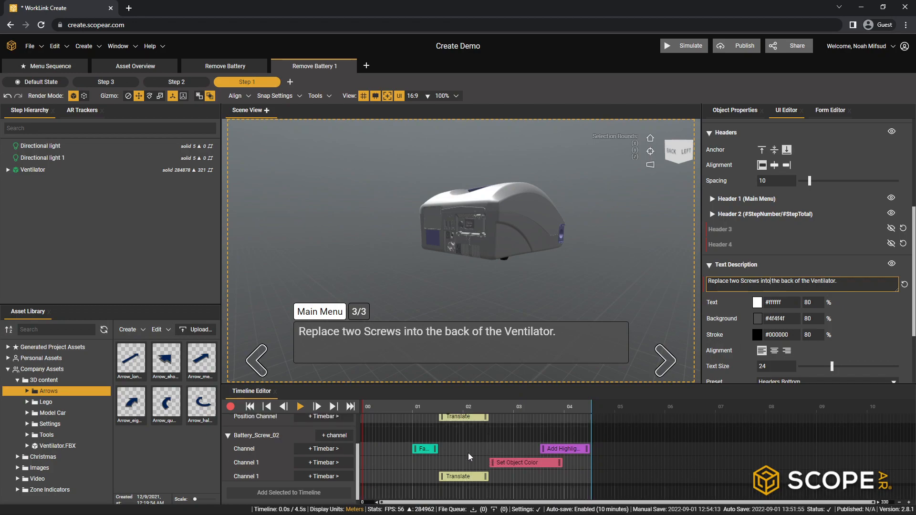
pyautogui.click(470, 419)
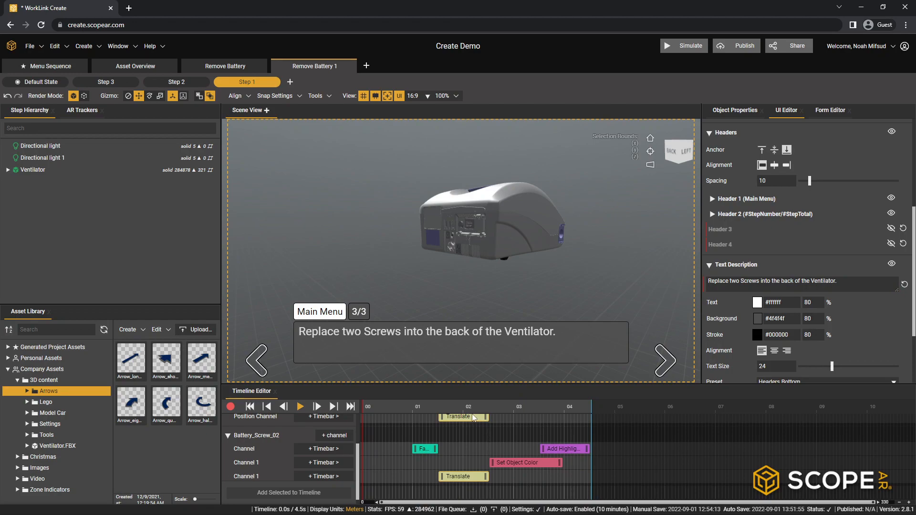
pyautogui.moveTo(471, 483); pyautogui.dragTo(513, 482)
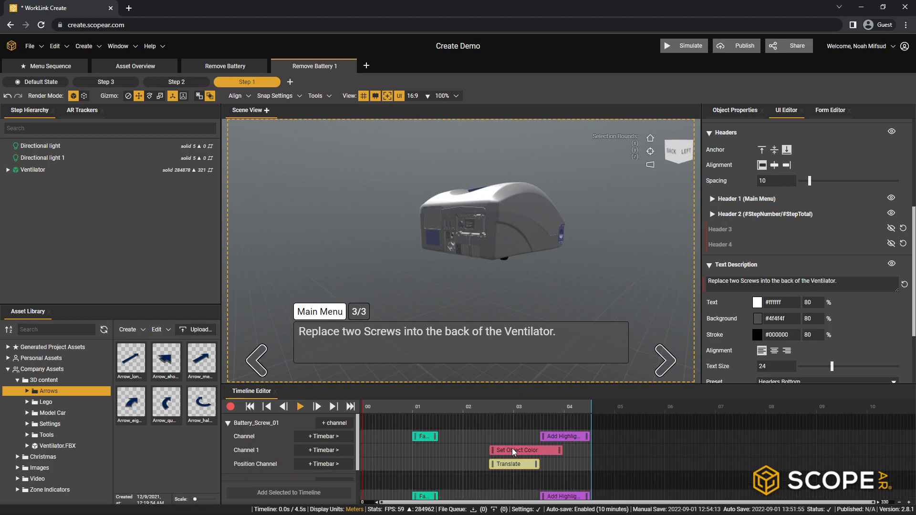
pyautogui.scroll(-1, 519, 458)
pyautogui.moveTo(515, 463); pyautogui.dragTo(487, 463)
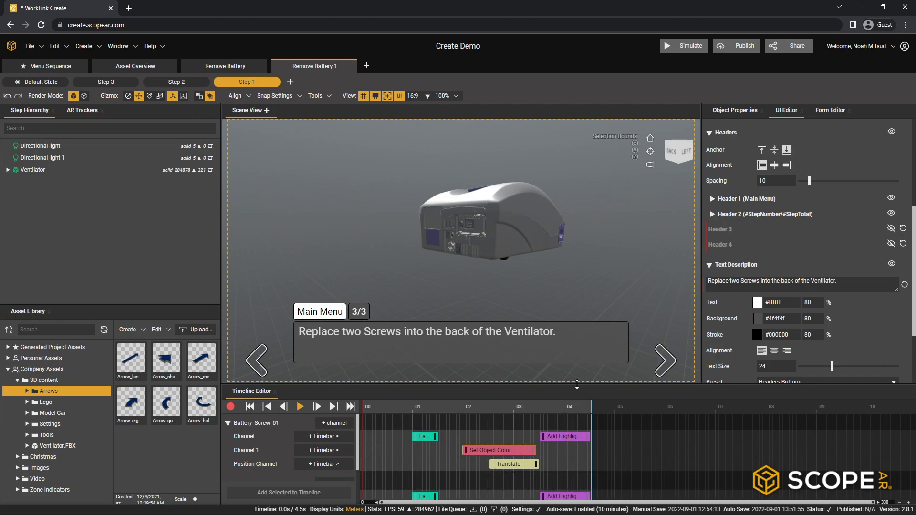
pyautogui.moveTo(583, 385); pyautogui.dragTo(577, 317)
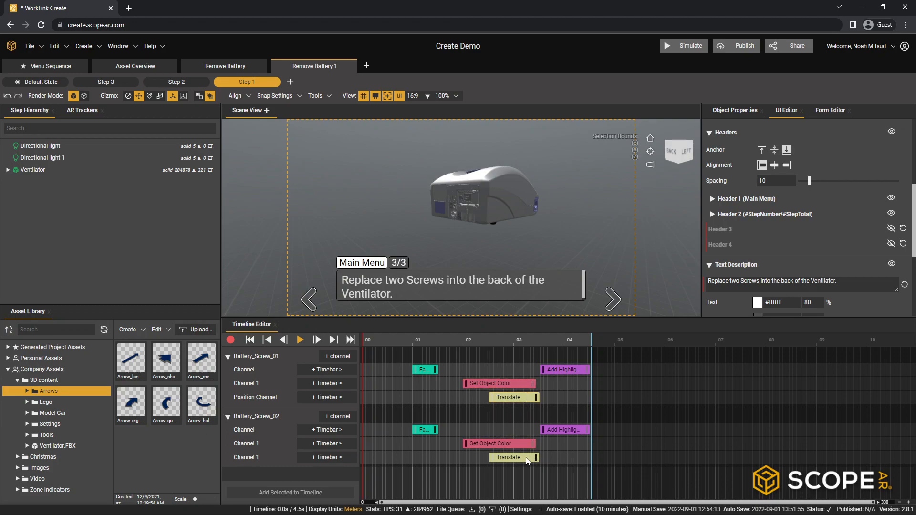
pyautogui.moveTo(524, 461); pyautogui.dragTo(520, 461)
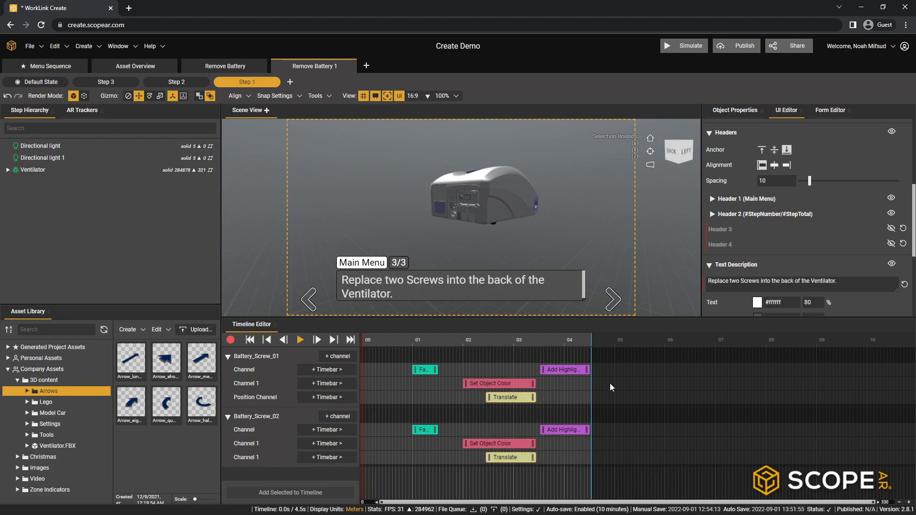
# - Extend the reversed Step 1's timeline to 5 s and preview the screw replacement animation in an enlarged scene view
pyautogui.click(615, 341)
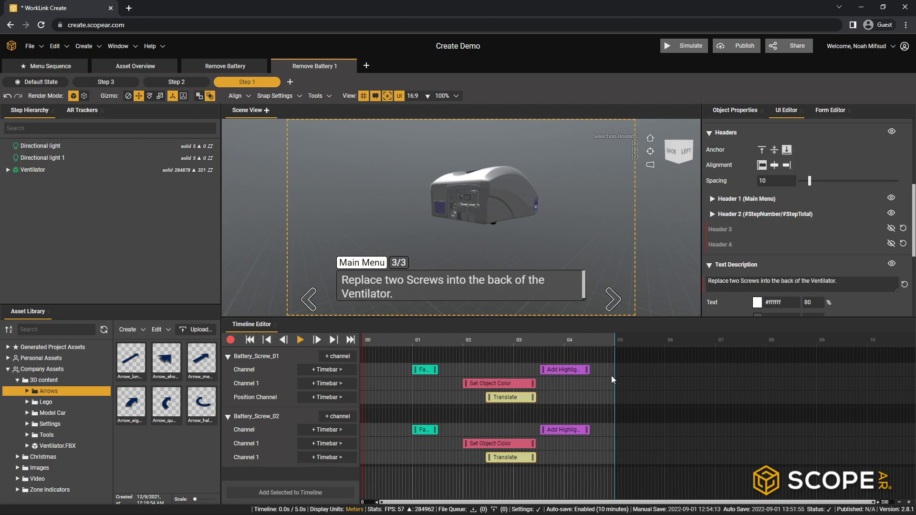
pyautogui.click(301, 340)
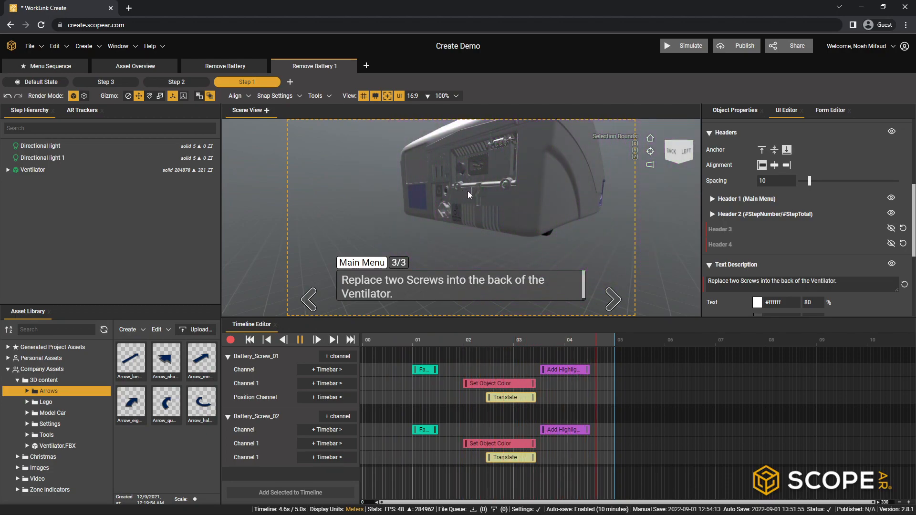
pyautogui.click(300, 340)
pyautogui.moveTo(695, 317); pyautogui.dragTo(695, 389)
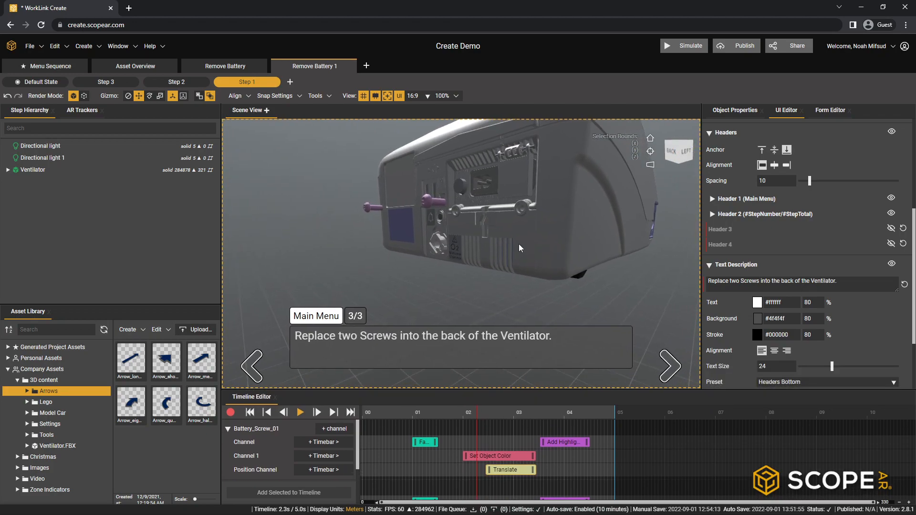
# - In the Menu Sequence, set the target of Option 1 (Asset Overview) to the Overview step of the Asset Overview sequence
pyautogui.scroll(-4, 525, 249)
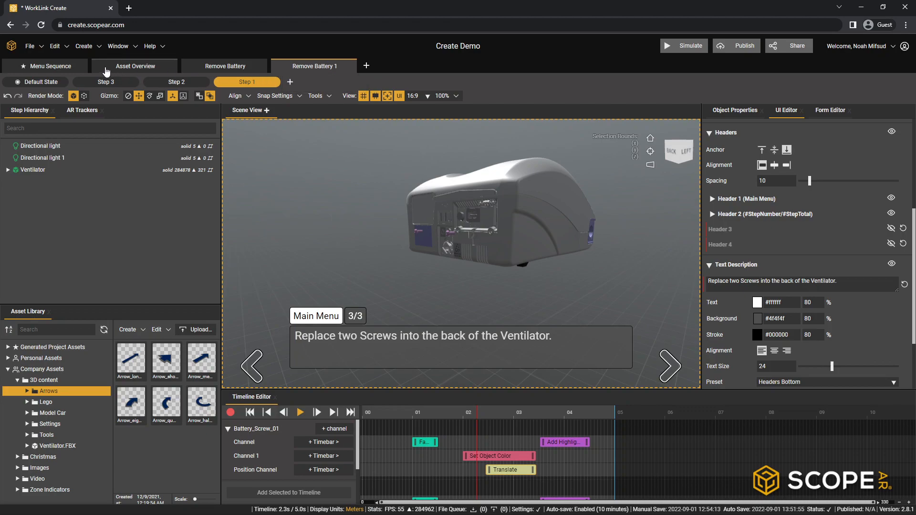
pyautogui.click(71, 66)
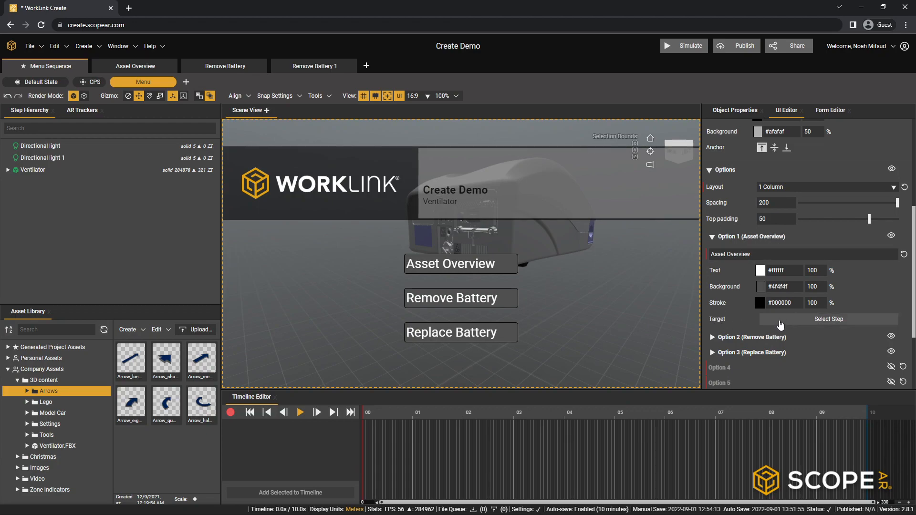
pyautogui.click(814, 319)
pyautogui.click(385, 275)
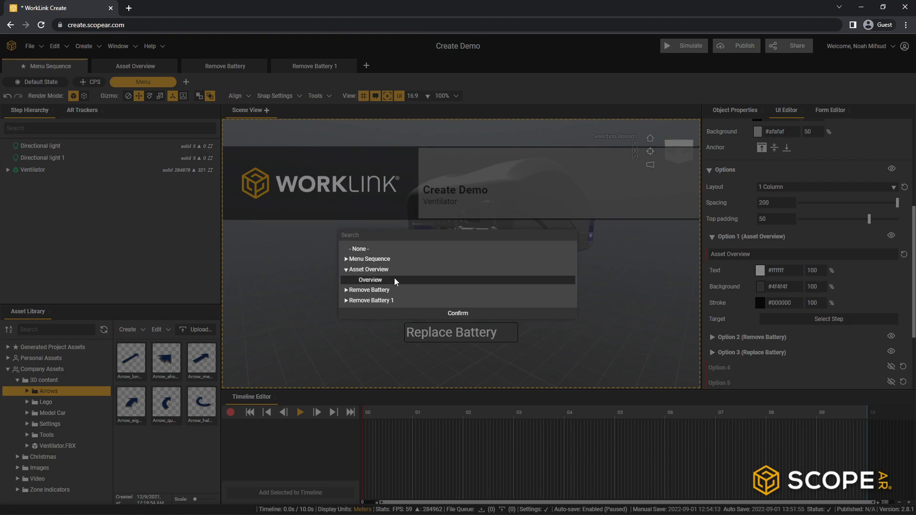
pyautogui.click(382, 279)
pyautogui.click(459, 313)
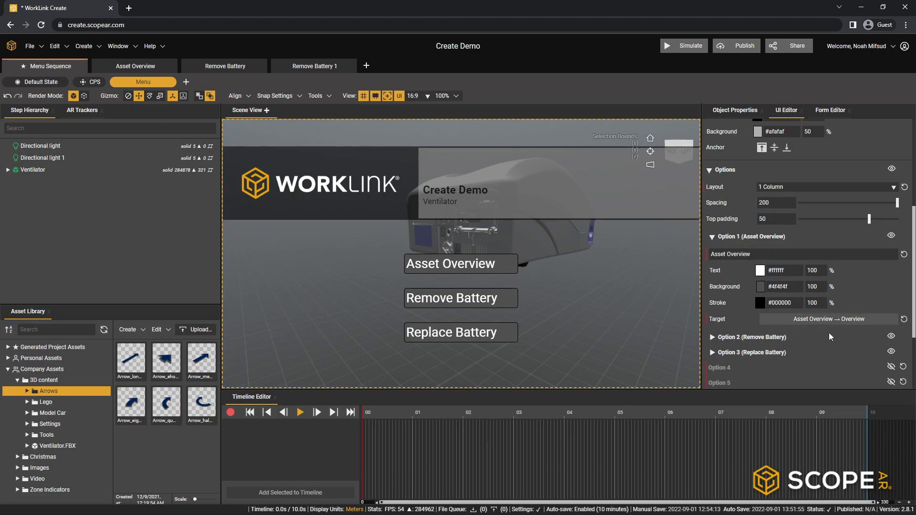
# - Set the target of Option 2 (Remove Battery) to Step 1 of the Remove Battery sequence
pyautogui.click(713, 338)
pyautogui.scroll(-2, 768, 310)
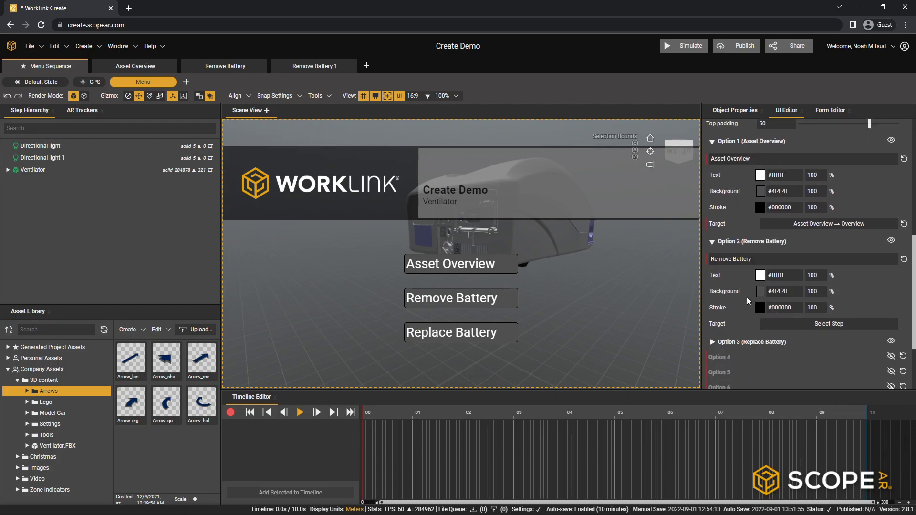
pyautogui.click(792, 323)
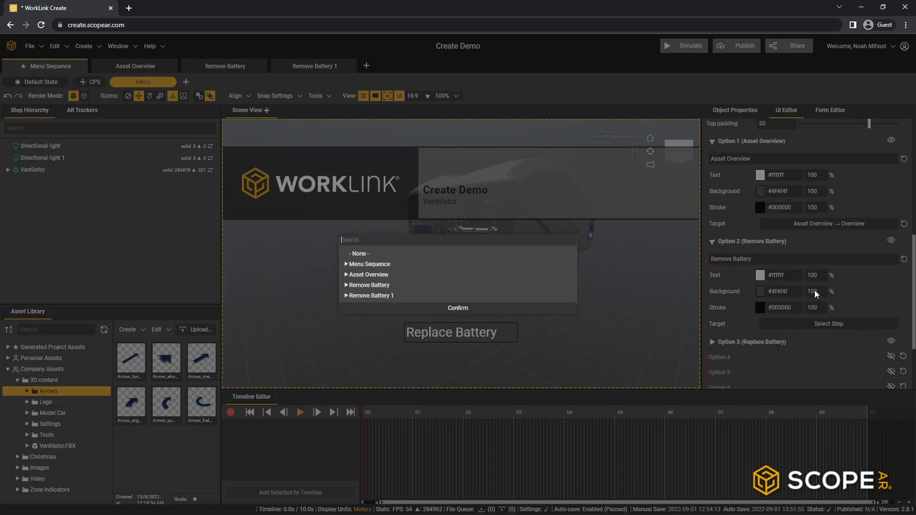
pyautogui.click(349, 286)
pyautogui.click(373, 280)
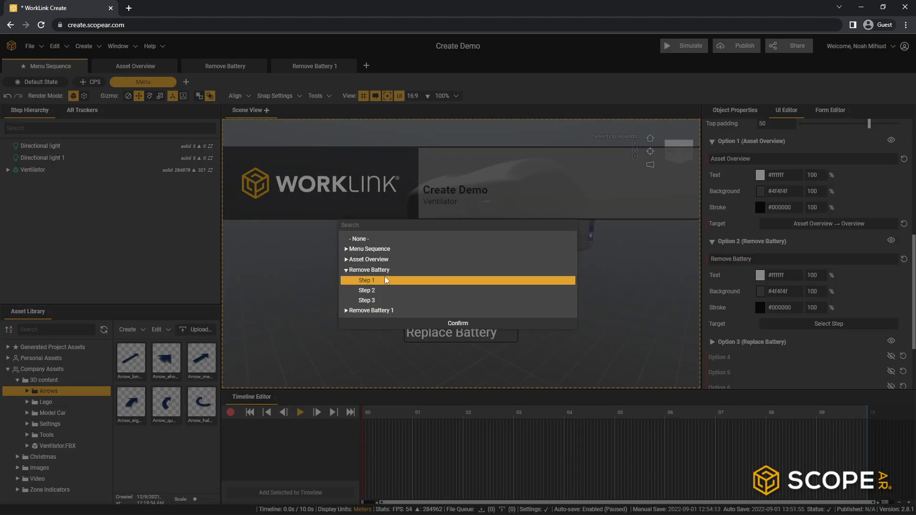
pyautogui.click(444, 324)
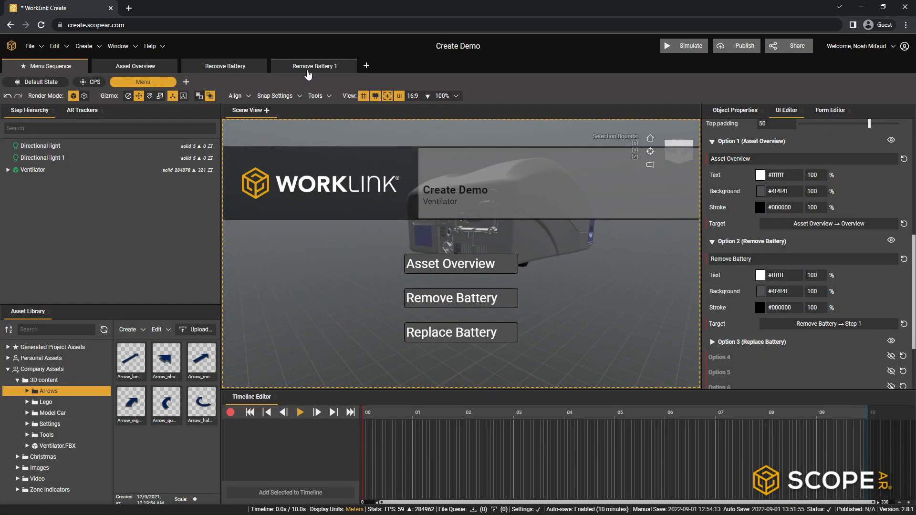
# - Rename the Remove Battery 1 sequence as Replace Battery
pyautogui.click(329, 68)
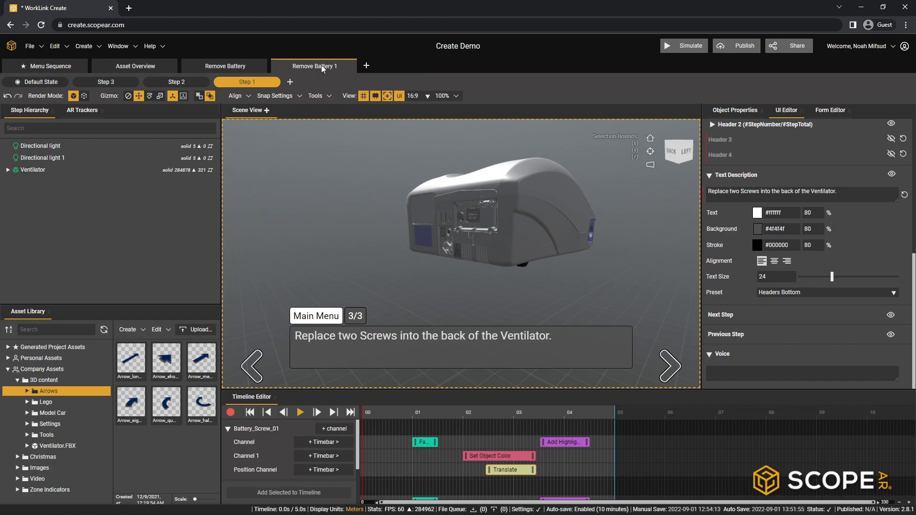
pyautogui.doubleClick(315, 69)
pyautogui.click(330, 68)
pyautogui.press('BackSpace')
pyautogui.press('BackSpace')
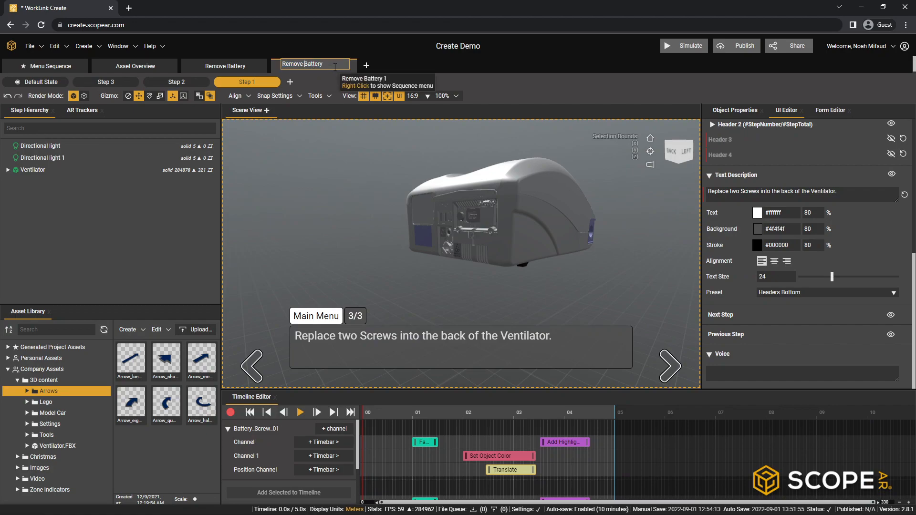
pyautogui.press('BackSpace')
pyautogui.press('BackSpace')
pyautogui.press('BackSpace')
pyautogui.press('BackSpace')
pyautogui.write('place')
pyautogui.press('Return')
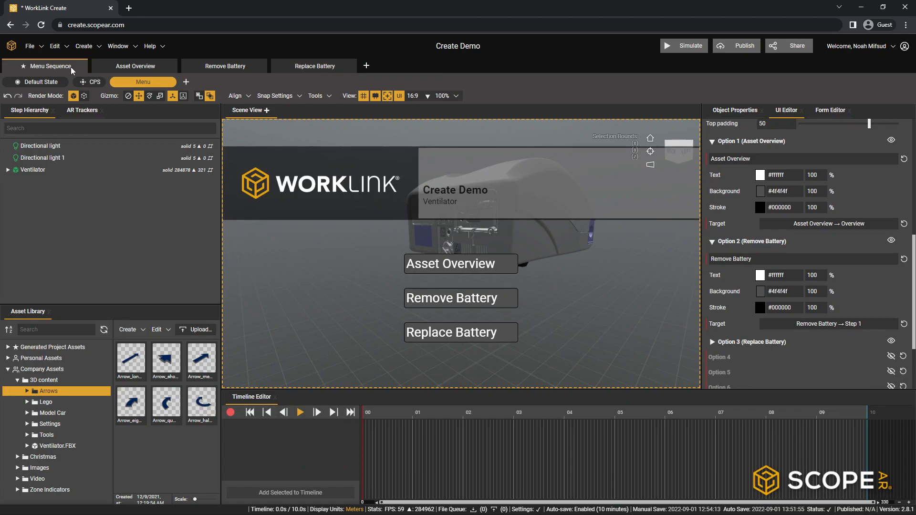
# - In the Menu Sequence, set the target of Option 3 (Replace Battery) to Step 3 of the Replace Battery sequence
pyautogui.click(711, 242)
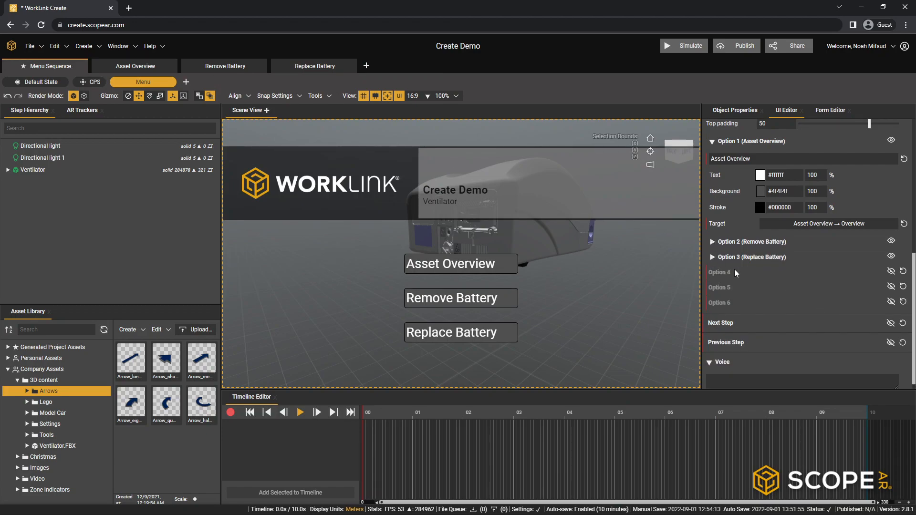
pyautogui.click(712, 257)
pyautogui.click(819, 340)
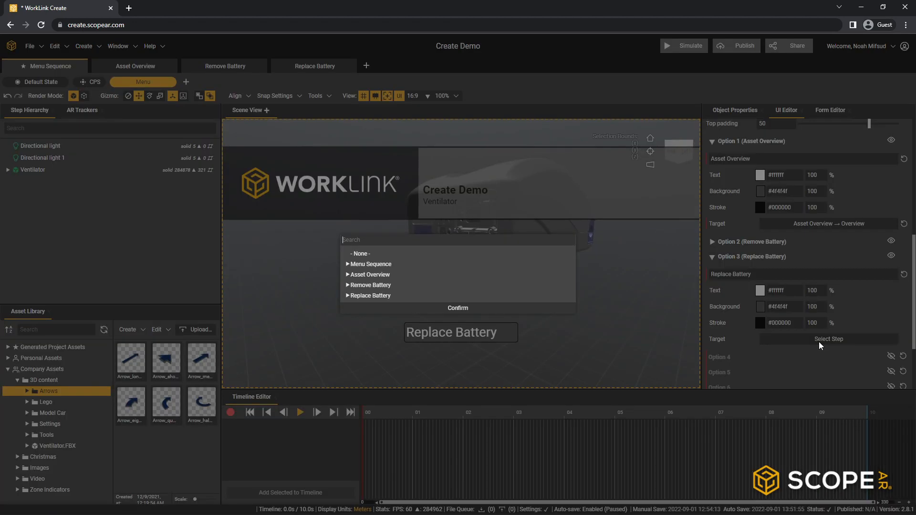
pyautogui.click(348, 296)
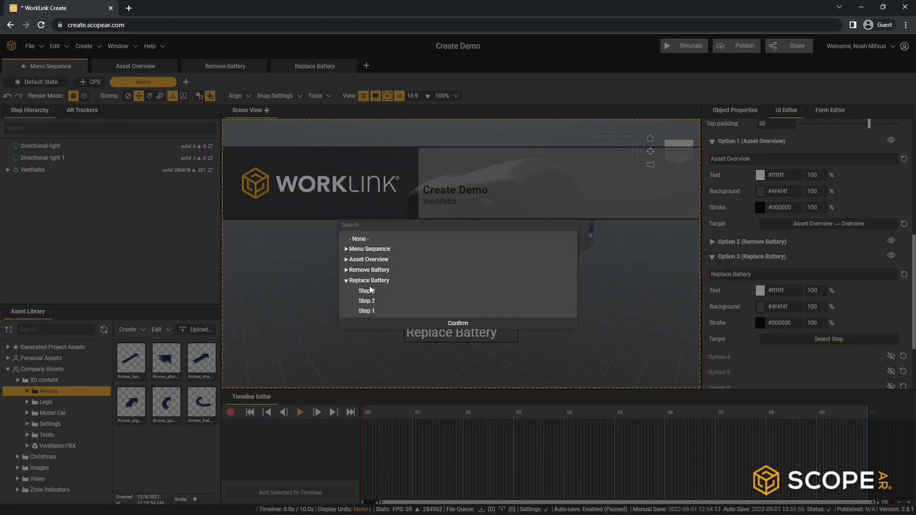
pyautogui.click(371, 292)
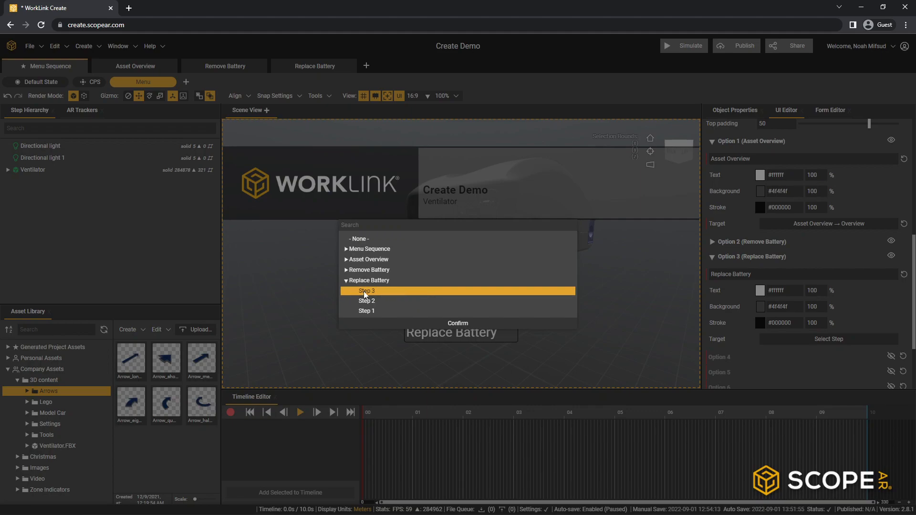
pyautogui.click(455, 325)
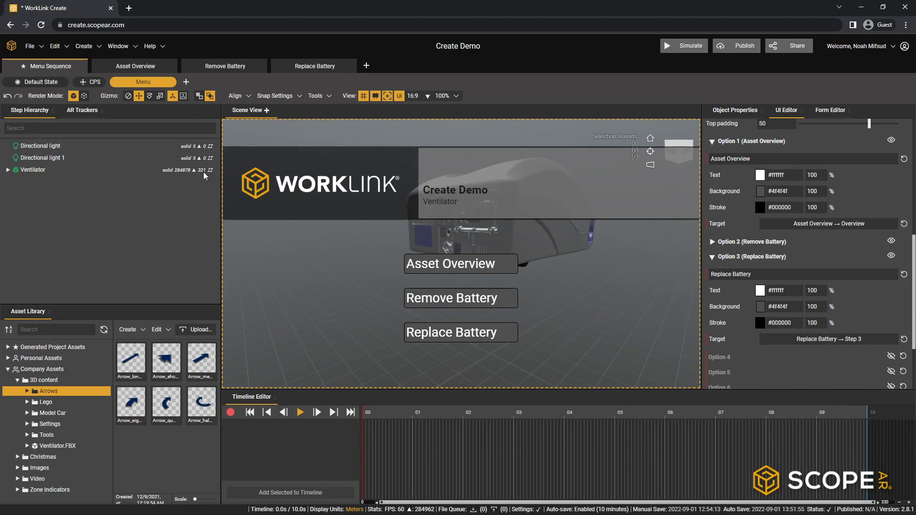
# - Open the Sequence Editor and enlarge it to fill the workspace
pyautogui.click(134, 49)
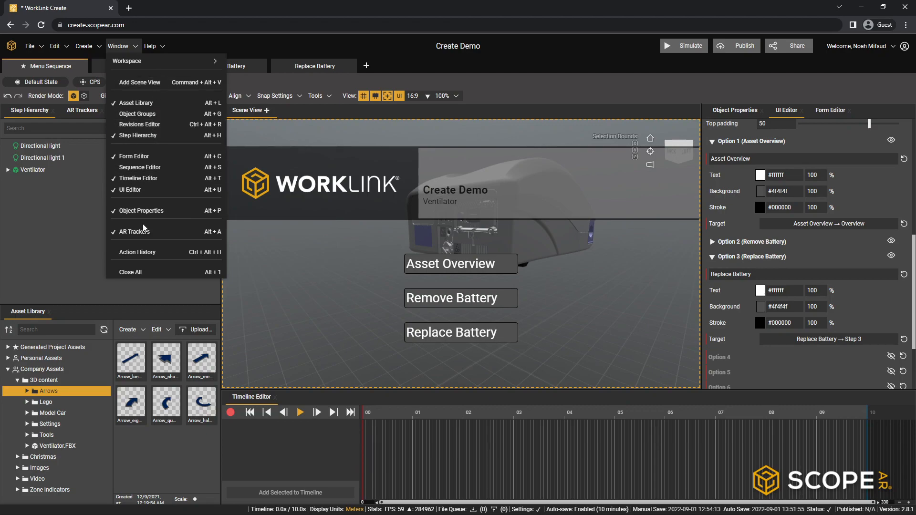
pyautogui.click(167, 167)
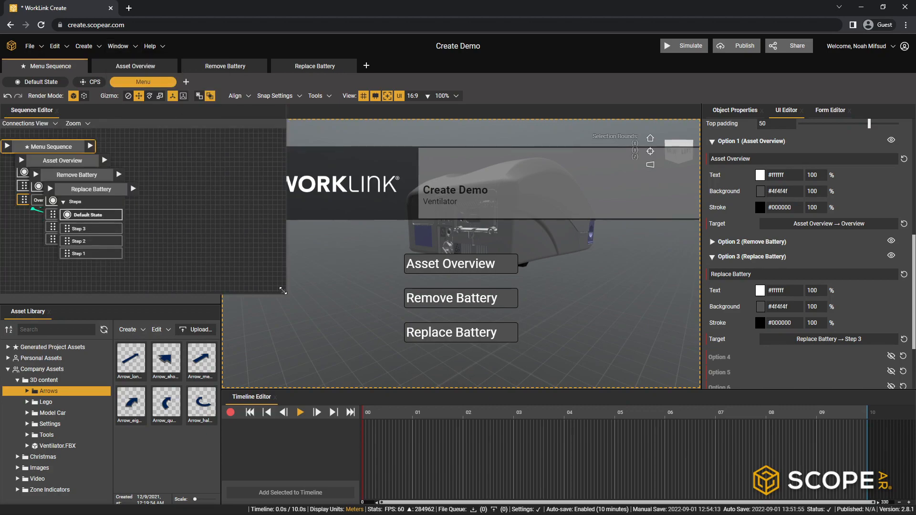
pyautogui.moveTo(287, 292); pyautogui.dragTo(913, 505)
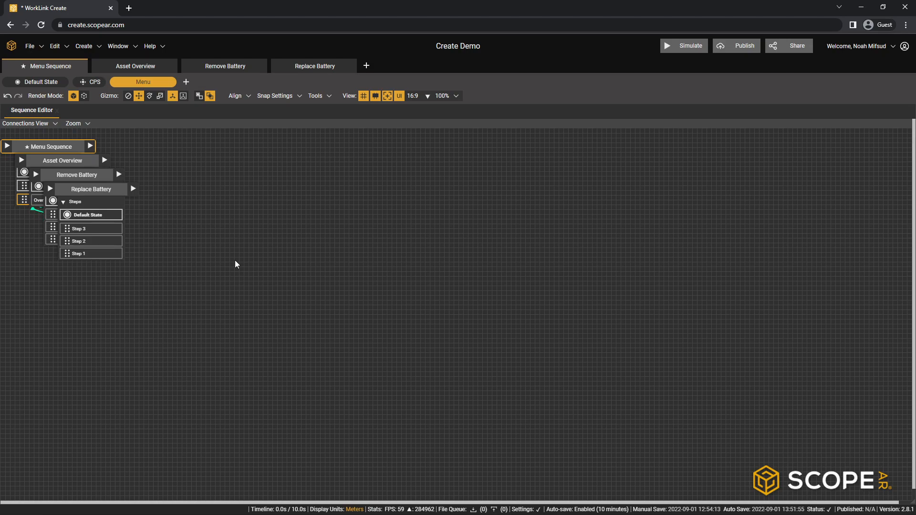
# - Spread out the overlapping sequence nodes, with Asset Overview, Remove Battery and Replace Battery in a row below Menu Sequence
pyautogui.click(86, 253)
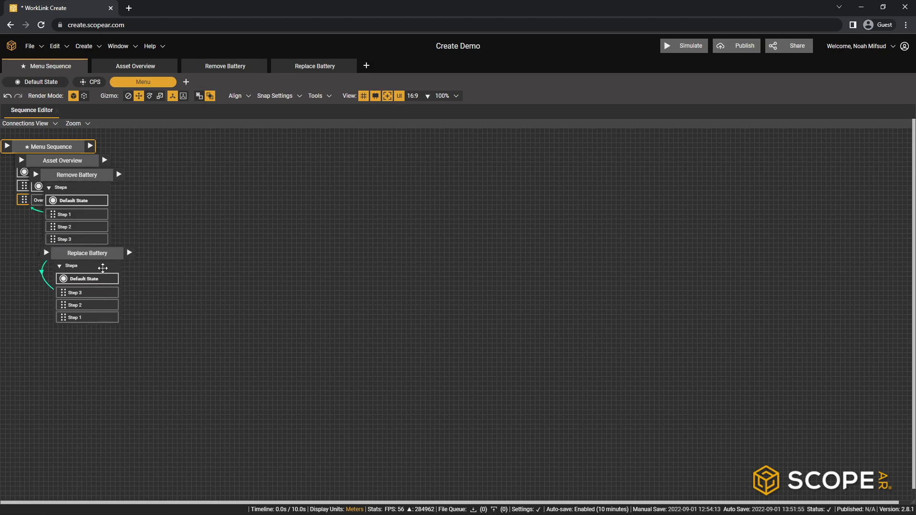
pyautogui.moveTo(92, 174); pyautogui.dragTo(259, 281)
pyautogui.moveTo(80, 277); pyautogui.dragTo(350, 278)
pyautogui.moveTo(67, 163); pyautogui.dragTo(133, 292)
pyautogui.moveTo(52, 151); pyautogui.dragTo(82, 157)
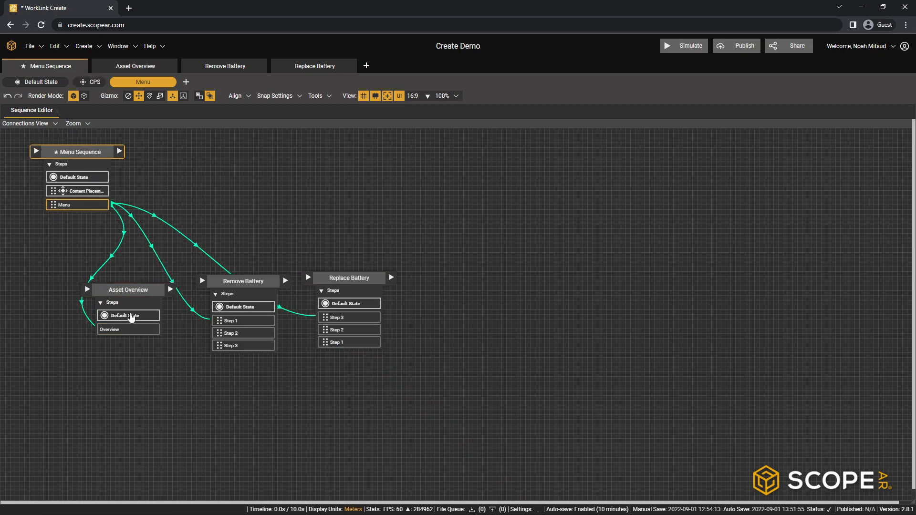
pyautogui.moveTo(139, 290); pyautogui.dragTo(134, 283)
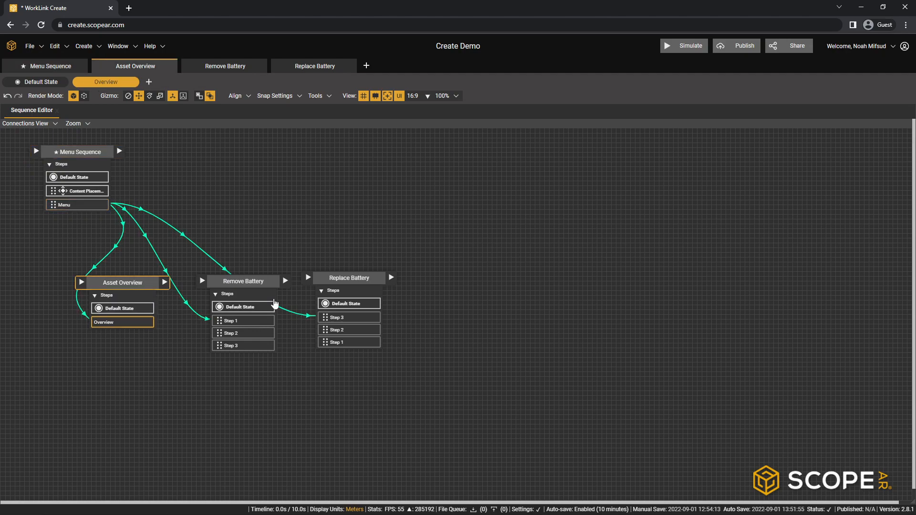
pyautogui.moveTo(253, 282); pyautogui.dragTo(256, 285)
pyautogui.moveTo(354, 285); pyautogui.dragTo(376, 288)
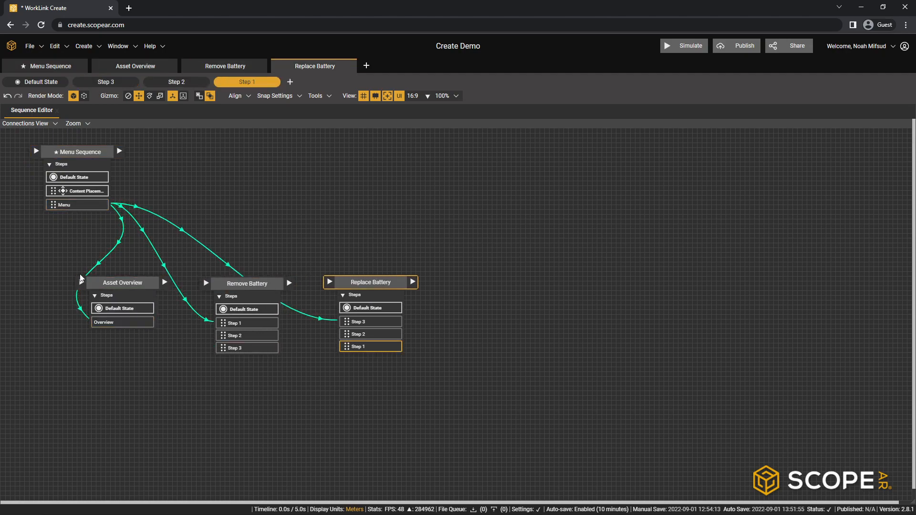
pyautogui.click(252, 284)
pyautogui.click(394, 291)
# - Show the Headers connections in the sequence graph and move the Remove Battery and Replace Battery nodes slightly lower
pyautogui.click(55, 124)
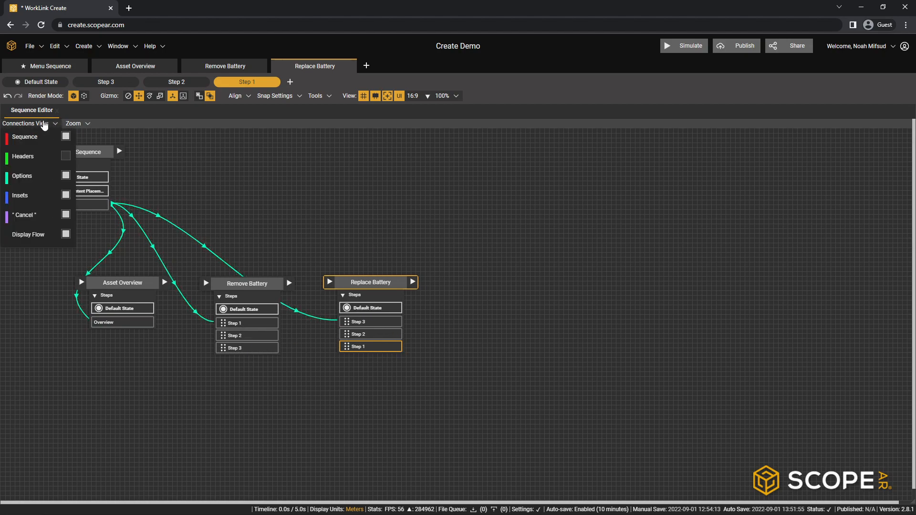
pyautogui.click(67, 156)
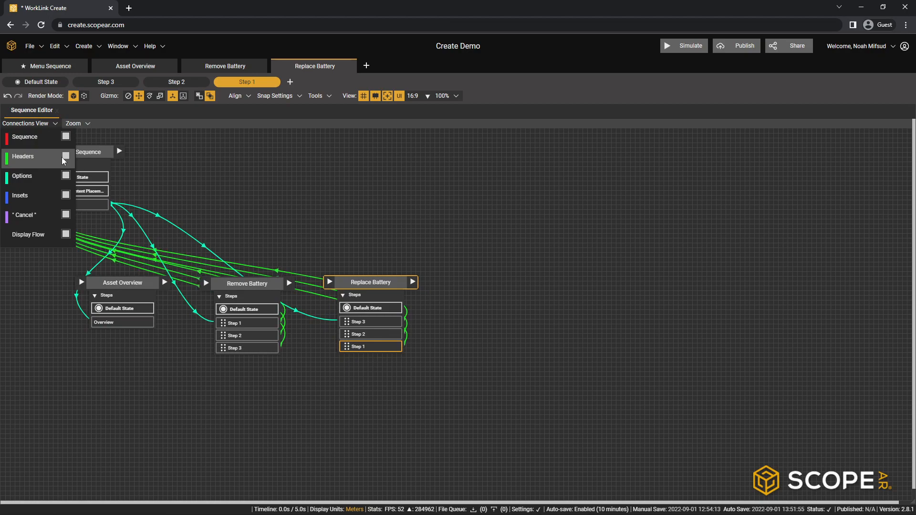
pyautogui.click(219, 173)
pyautogui.moveTo(247, 285); pyautogui.dragTo(233, 304)
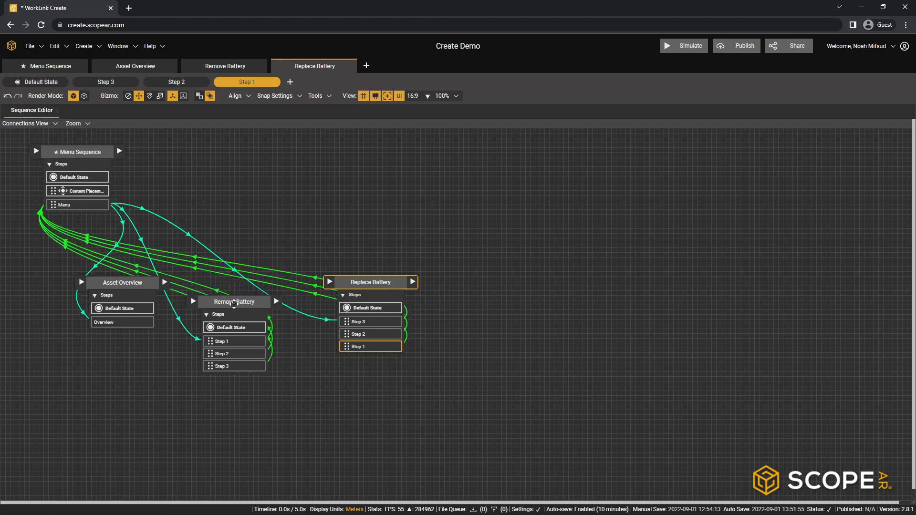
pyautogui.click(234, 303)
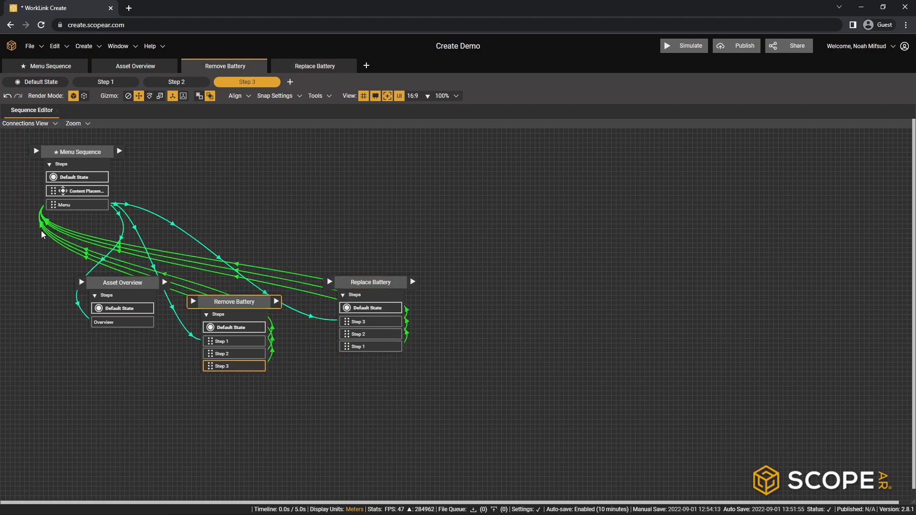
pyautogui.moveTo(369, 283); pyautogui.dragTo(356, 304)
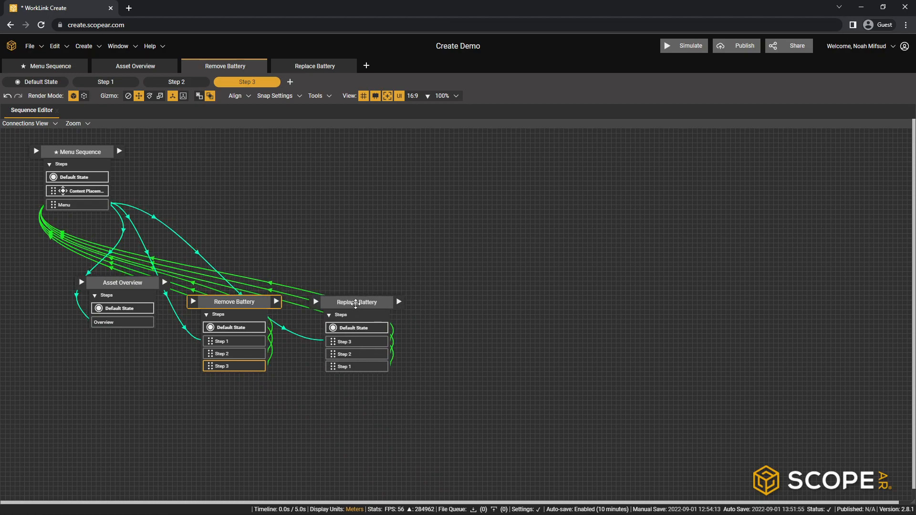
pyautogui.click(355, 304)
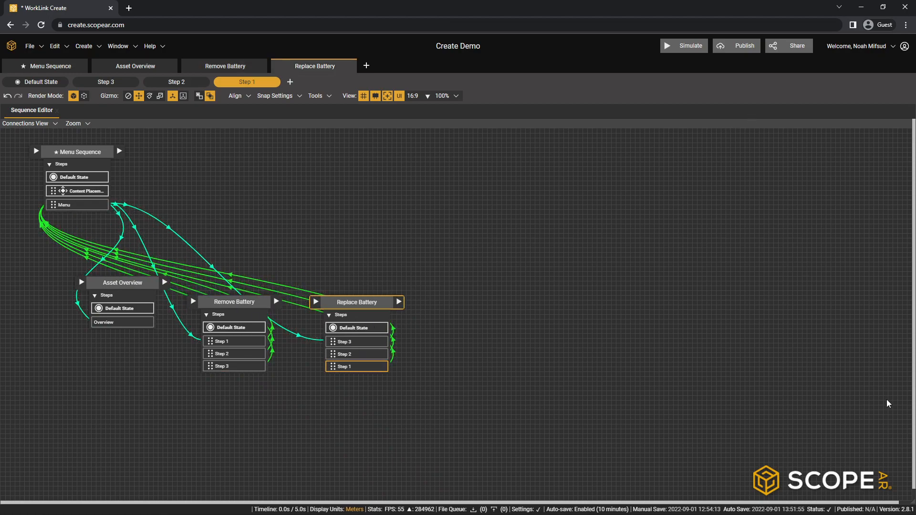
# - Shrink the Sequence Editor to uncover the scene and look through the Menu Sequence, Asset Overview and Remove Battery sequences
pyautogui.moveTo(913, 502); pyautogui.dragTo(223, 320)
pyautogui.click(51, 65)
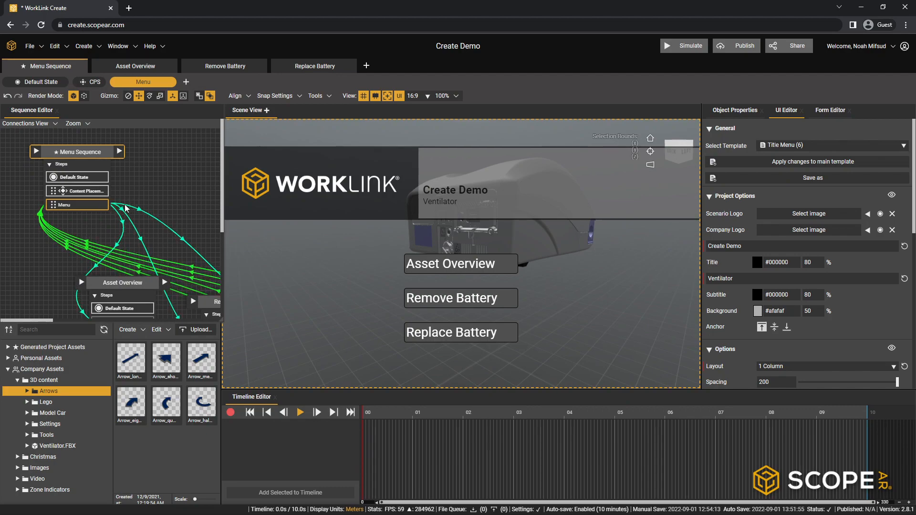
pyautogui.click(145, 66)
pyautogui.click(220, 66)
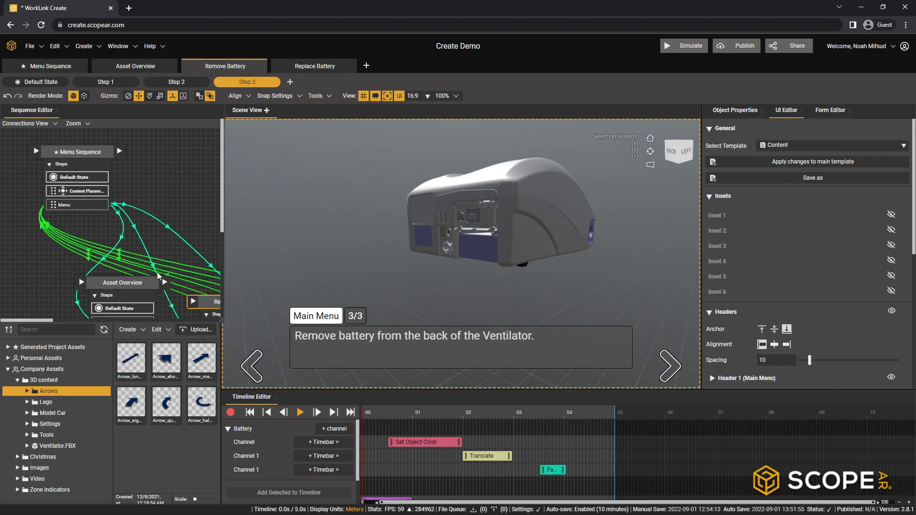
# - Enlarge the Sequence Editor again and space the Replace Battery, Remove Battery and Asset Overview nodes farther apart
pyautogui.moveTo(221, 320); pyautogui.dragTo(779, 505)
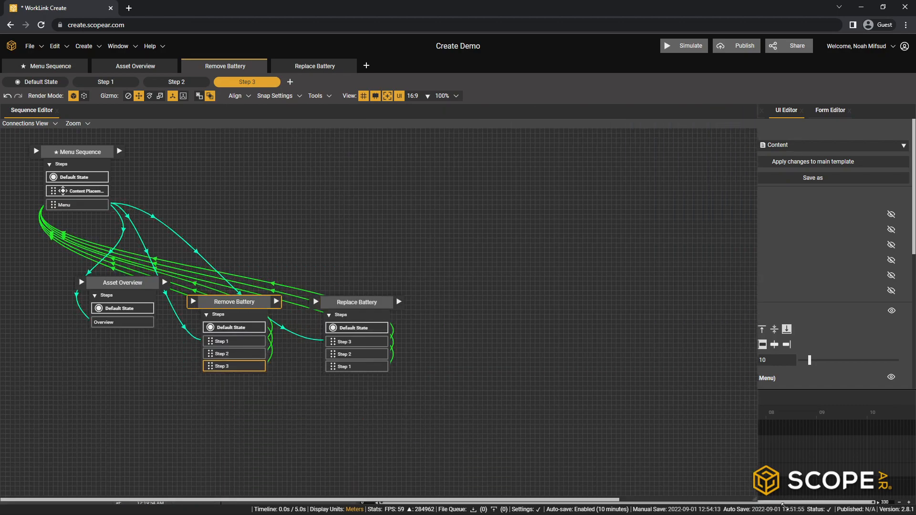
pyautogui.moveTo(351, 301); pyautogui.dragTo(392, 274)
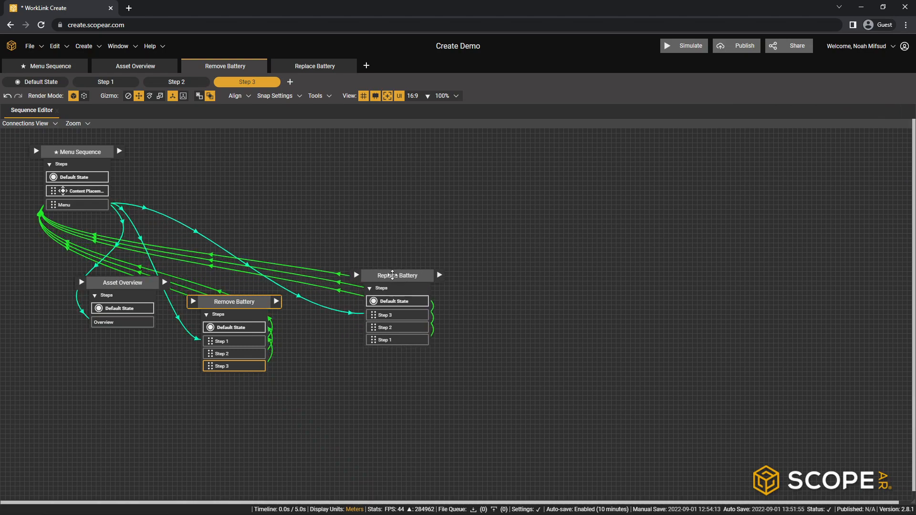
pyautogui.moveTo(234, 302); pyautogui.dragTo(276, 316)
pyautogui.moveTo(121, 285); pyautogui.dragTo(86, 311)
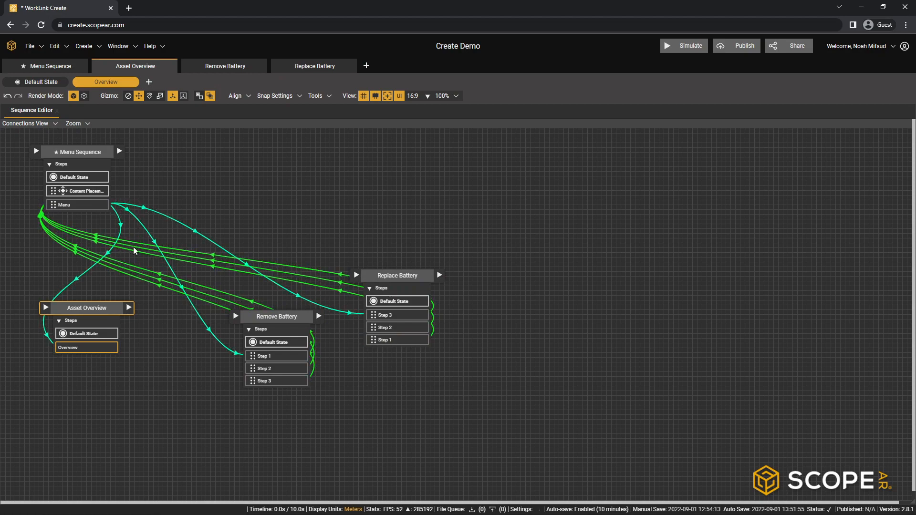
pyautogui.moveTo(279, 317); pyautogui.dragTo(247, 319)
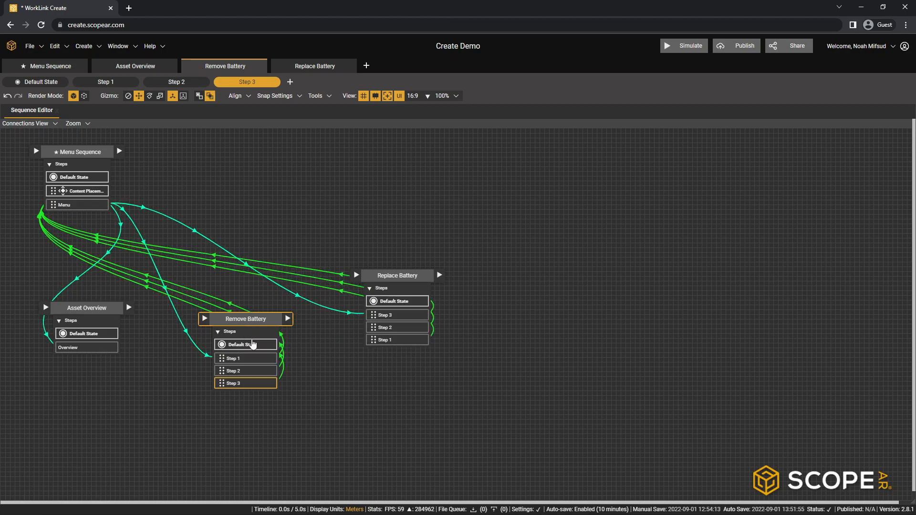
# - Connect the end of Remove Battery to the start of Replace Battery, and the end of Replace Battery to the start of Menu Sequence
pyautogui.moveTo(886, 495); pyautogui.dragTo(197, 353)
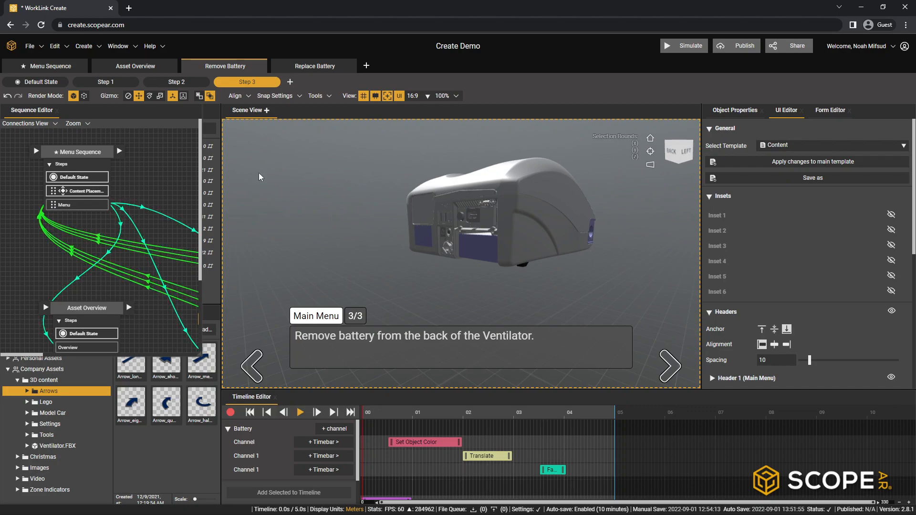
pyautogui.moveTo(201, 358); pyautogui.dragTo(913, 511)
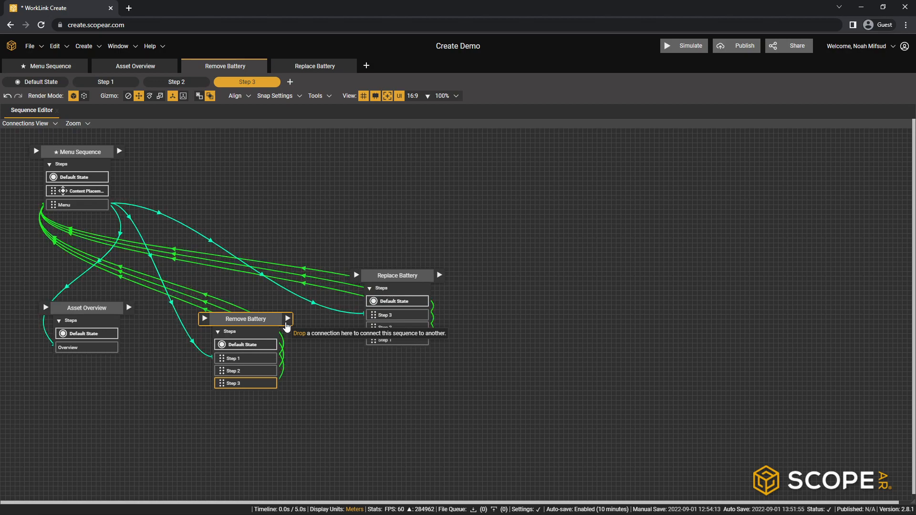
pyautogui.moveTo(405, 275); pyautogui.dragTo(410, 296)
pyautogui.click(251, 319)
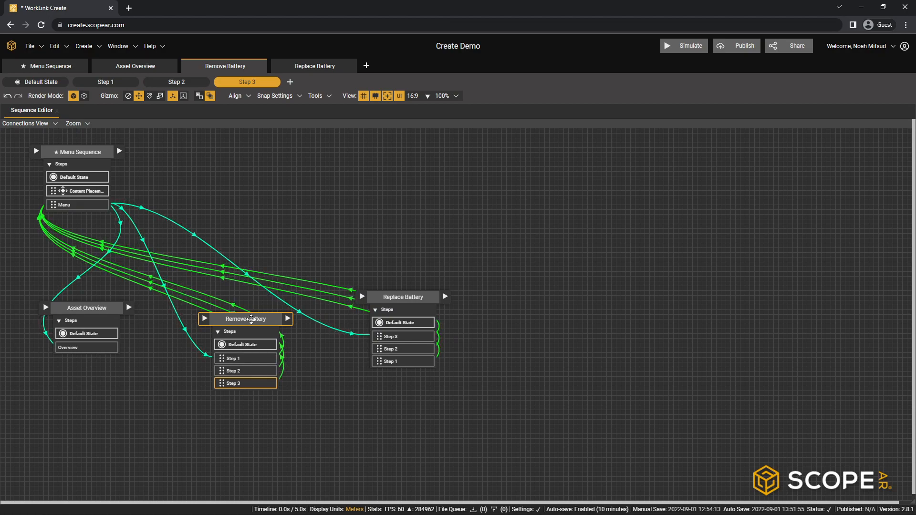
pyautogui.moveTo(288, 323); pyautogui.dragTo(357, 297)
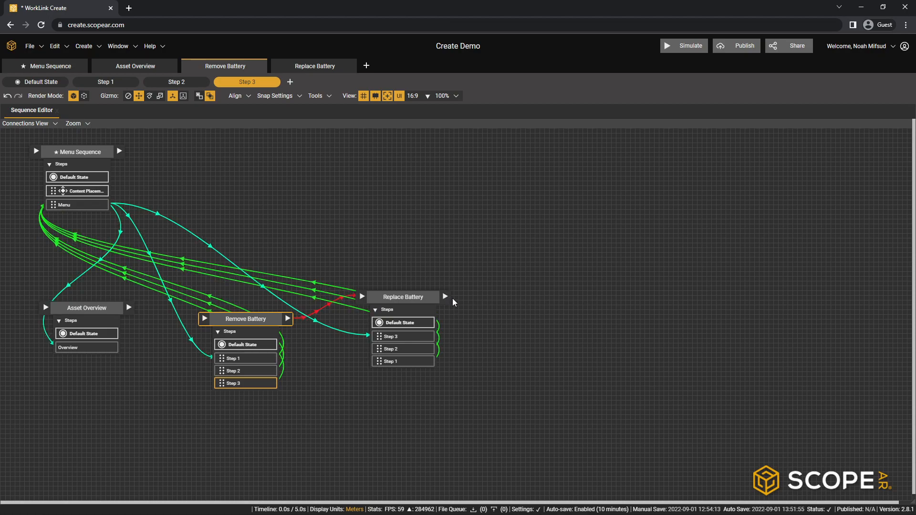
pyautogui.moveTo(445, 297); pyautogui.dragTo(37, 153)
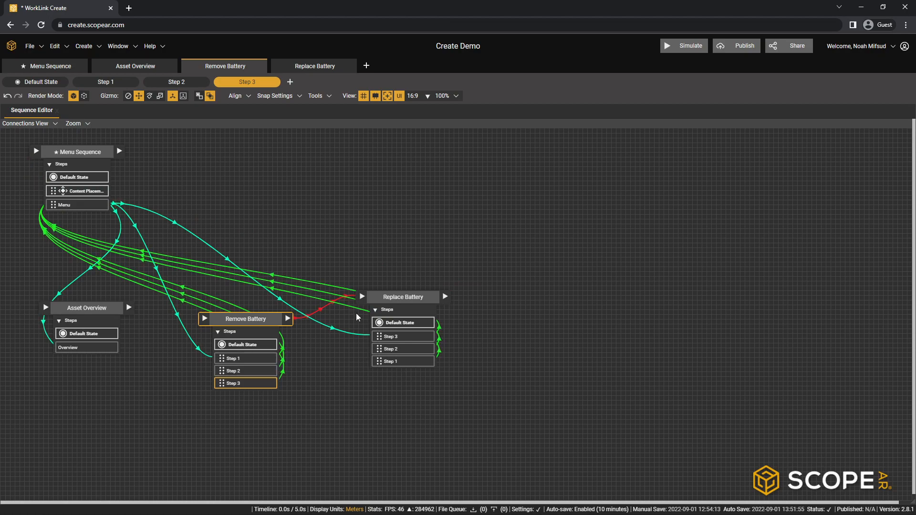
pyautogui.moveTo(446, 301); pyautogui.dragTo(36, 151)
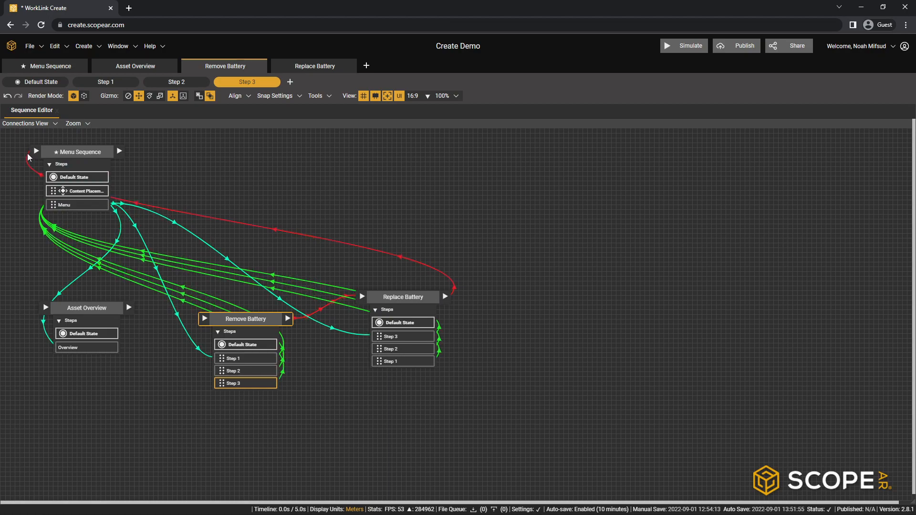
# - Center the Menu Sequence node above the other sequence nodes and move the Asset Overview node slightly lower, level with Remove Battery
pyautogui.moveTo(75, 151); pyautogui.dragTo(180, 146)
pyautogui.click(180, 146)
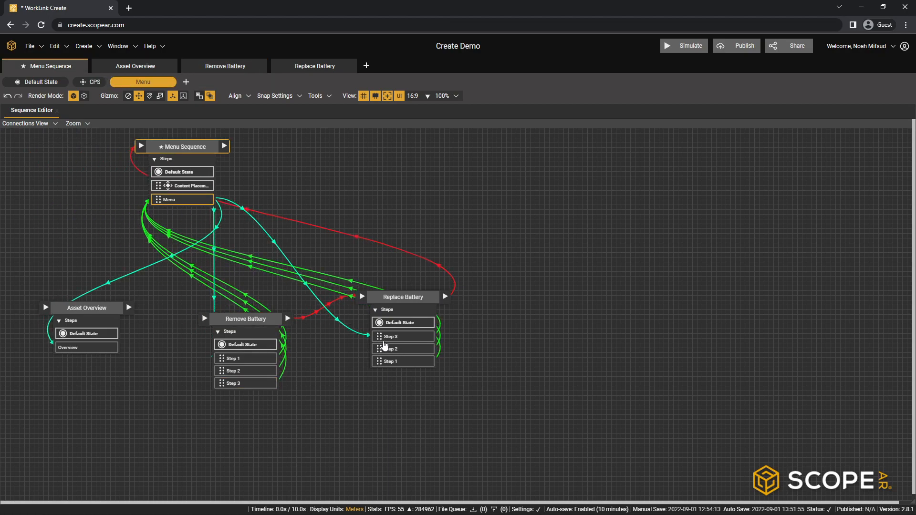
pyautogui.moveTo(195, 157); pyautogui.dragTo(198, 180)
pyautogui.moveTo(88, 312); pyautogui.dragTo(99, 322)
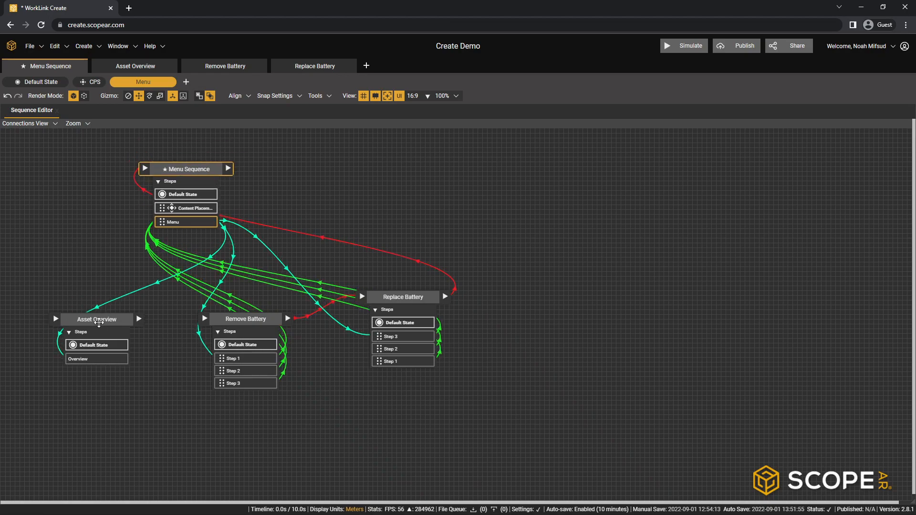
pyautogui.click(99, 320)
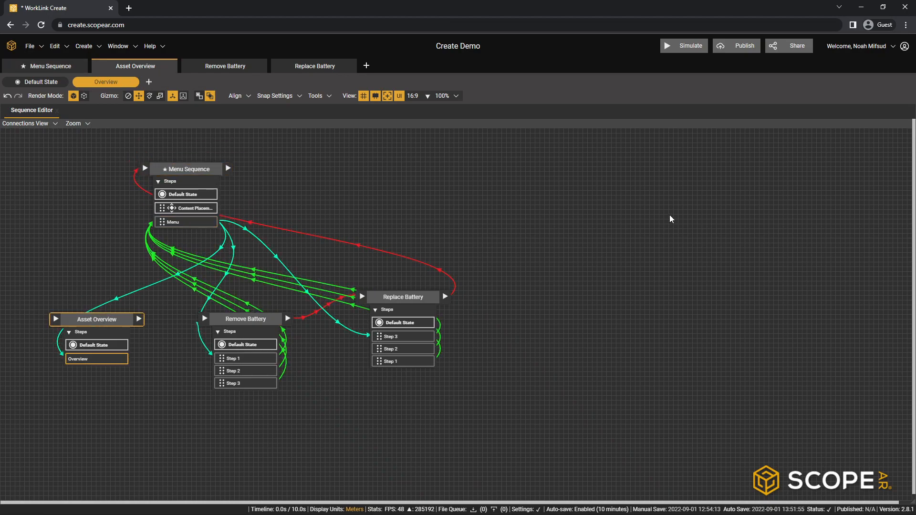
# - Close the Sequence Editor and turn the Asset Overview scene to show the ventilator's front with its labels and arrows
pyautogui.click(57, 110)
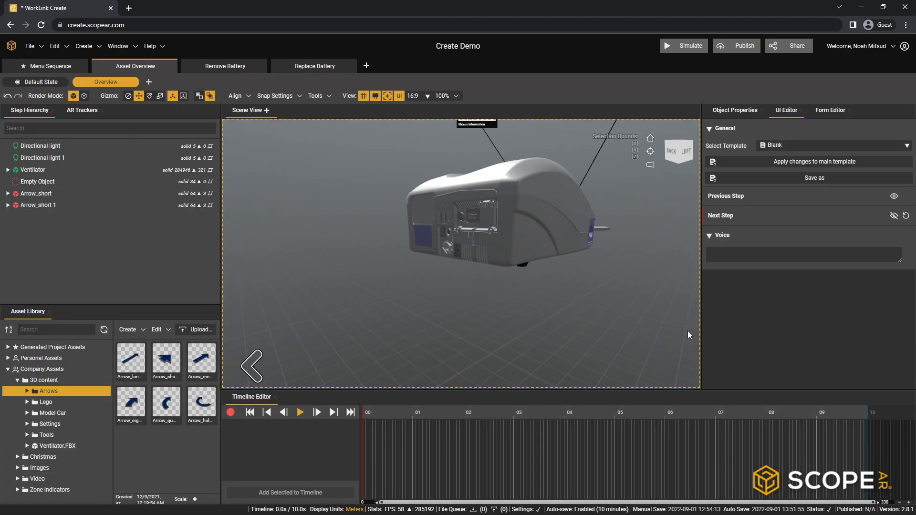
pyautogui.scroll(-4, 483, 255)
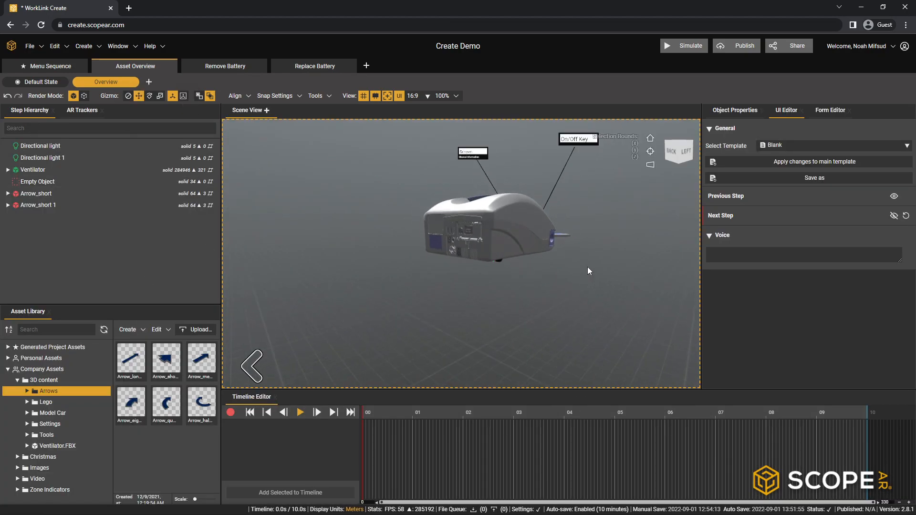
pyautogui.moveTo(596, 250); pyautogui.dragTo(432, 291, button='middle')
pyautogui.moveTo(576, 280); pyautogui.dragTo(386, 327, button='middle')
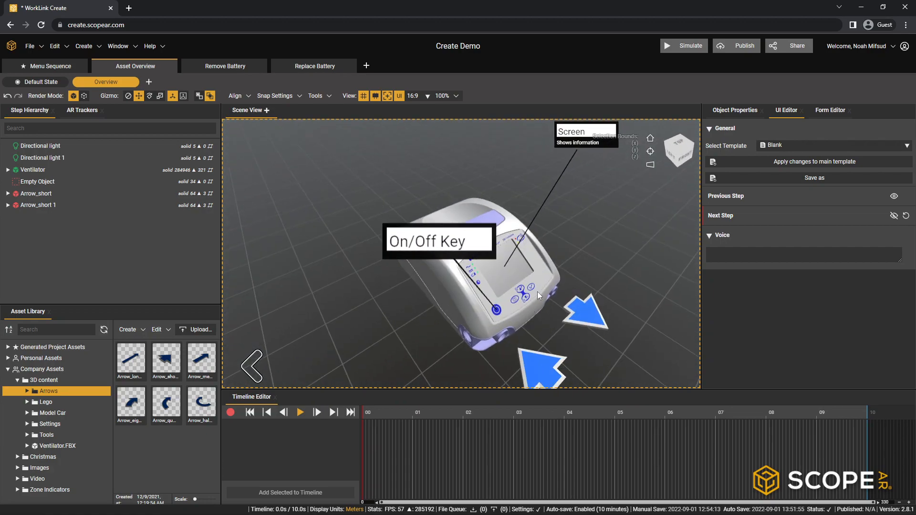
pyautogui.moveTo(537, 291); pyautogui.dragTo(415, 276, button='middle')
pyautogui.scroll(-3, 416, 275)
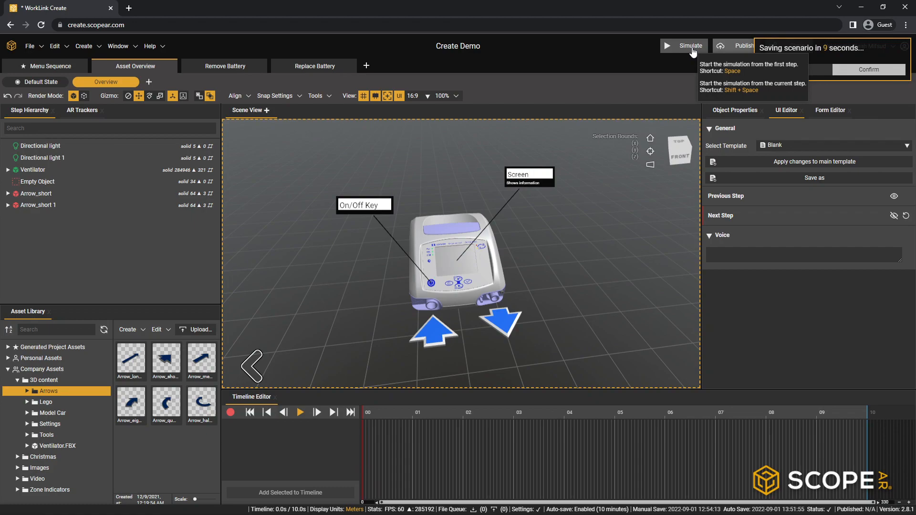
# - Dismiss the pending save and simulate the scenario from the first step, testing the Asset Overview link and the return to the menu
pyautogui.click(788, 71)
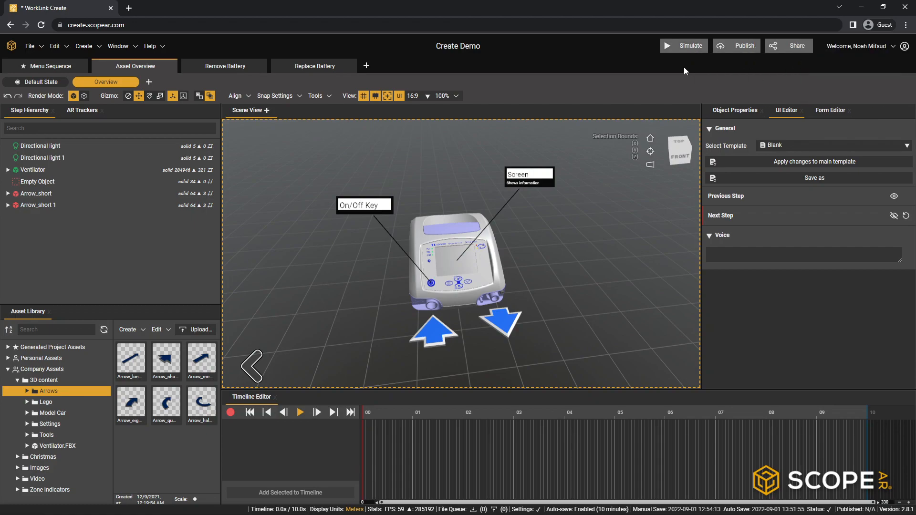
pyautogui.click(690, 46)
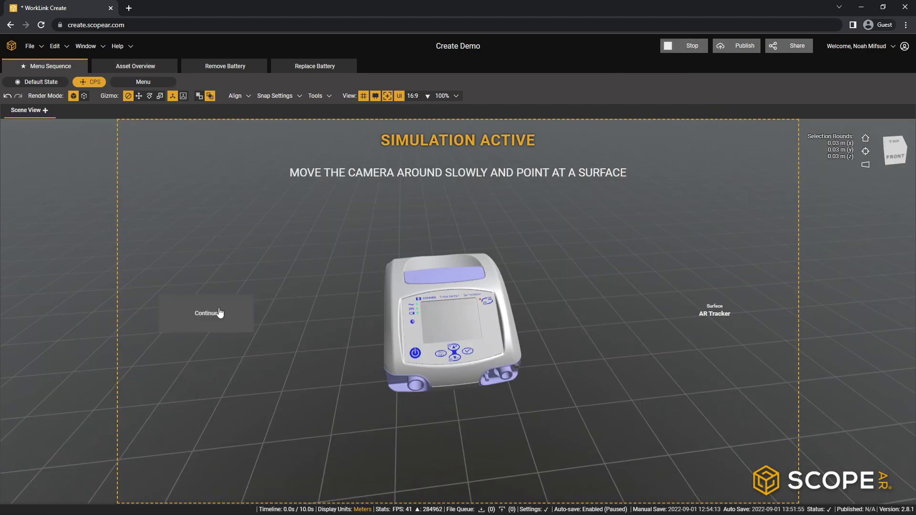
pyautogui.click(220, 313)
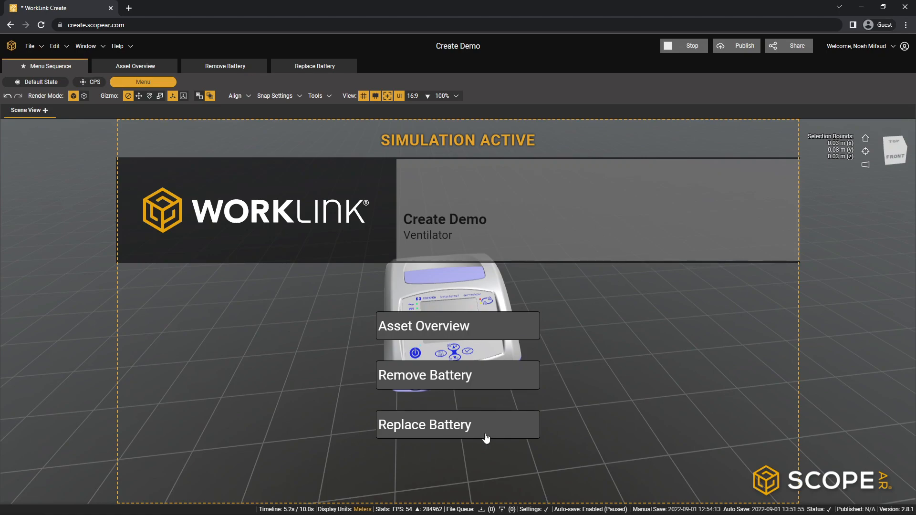
pyautogui.click(461, 337)
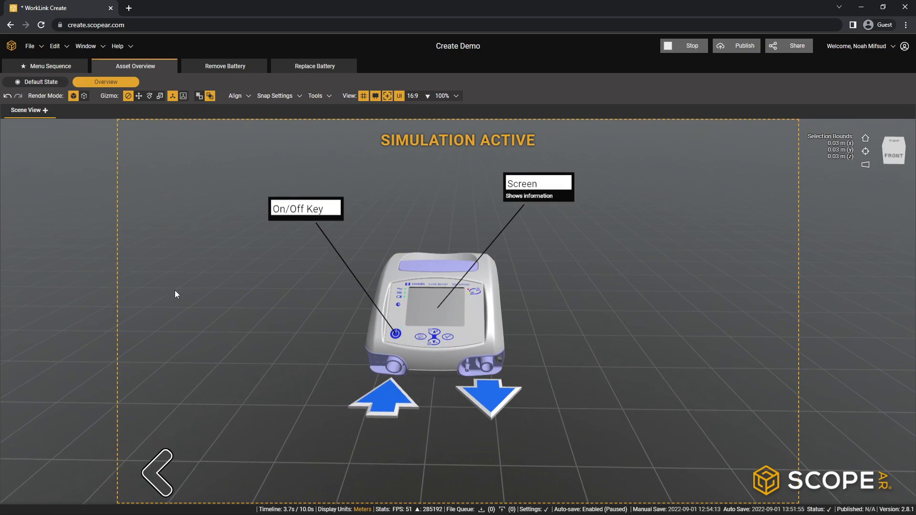
pyautogui.click(153, 479)
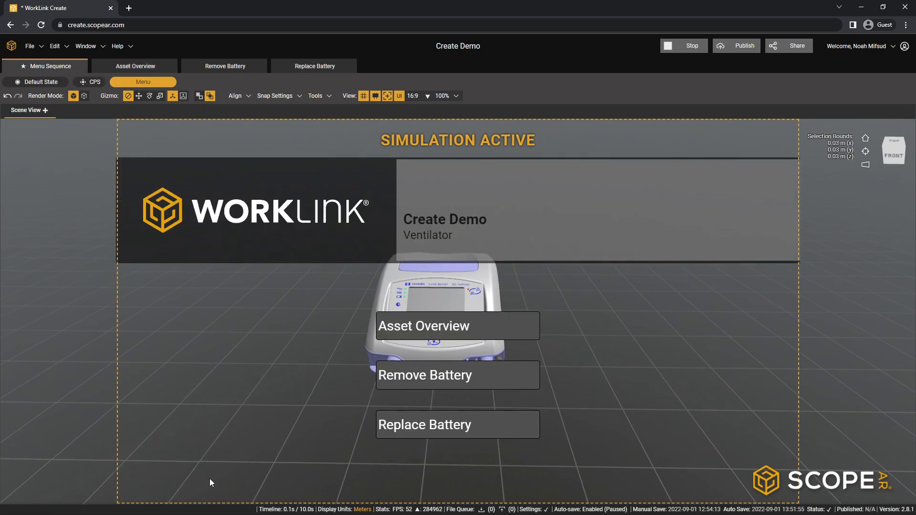
# - Test the Remove Battery menu link in the simulation, advance to its second step and return through the Main Menu header
pyautogui.click(440, 381)
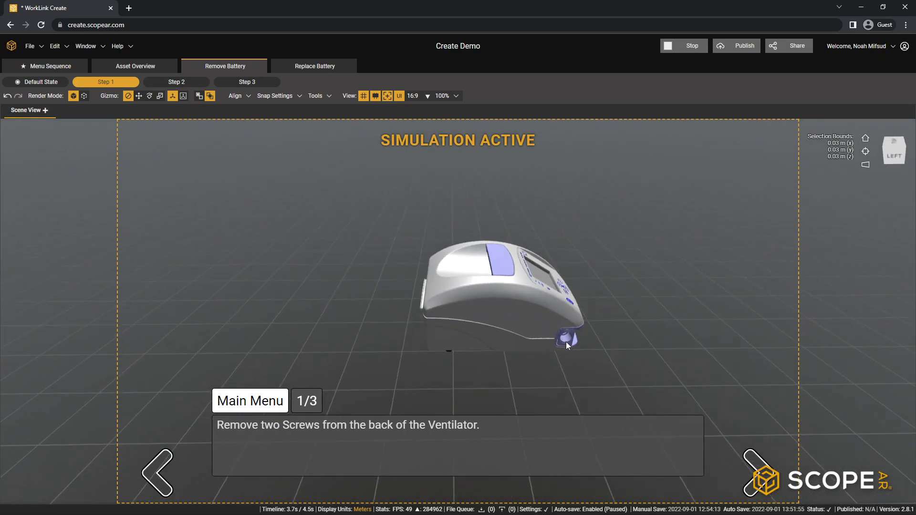
pyautogui.click(777, 471)
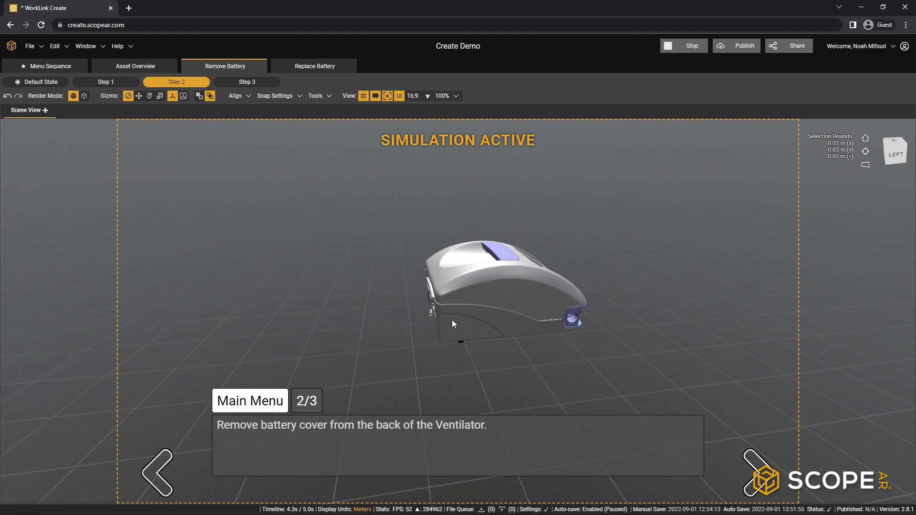
pyautogui.click(241, 401)
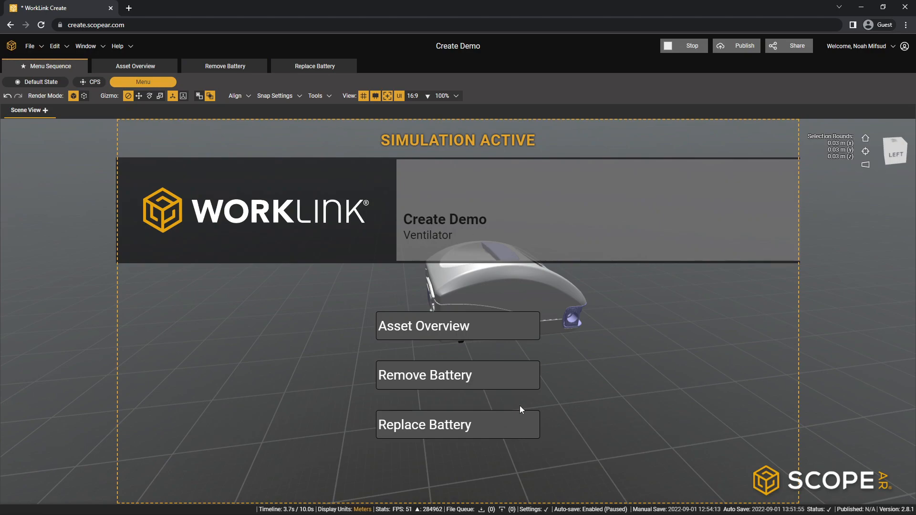
# - Play Remove Battery through to Replace Battery, check the battery animation from the ventilator's back and stop the simulation
pyautogui.click(482, 387)
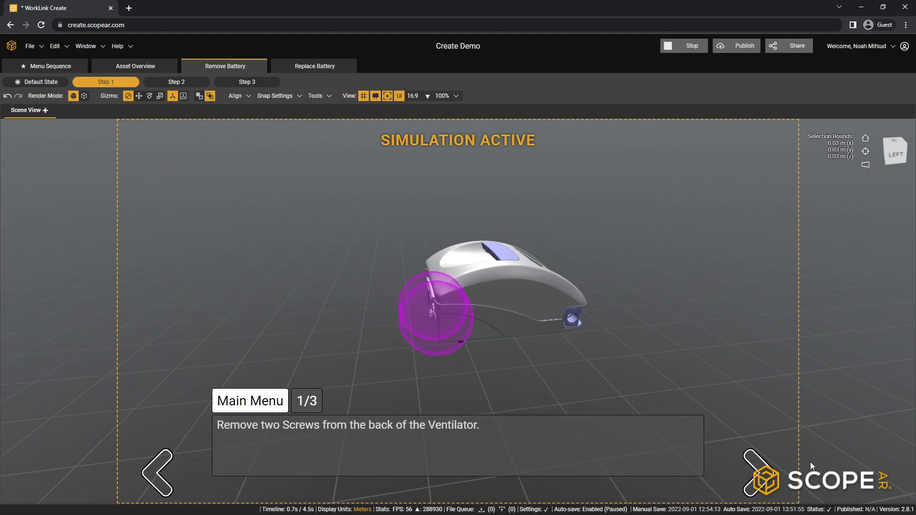
pyautogui.click(766, 477)
pyautogui.click(765, 477)
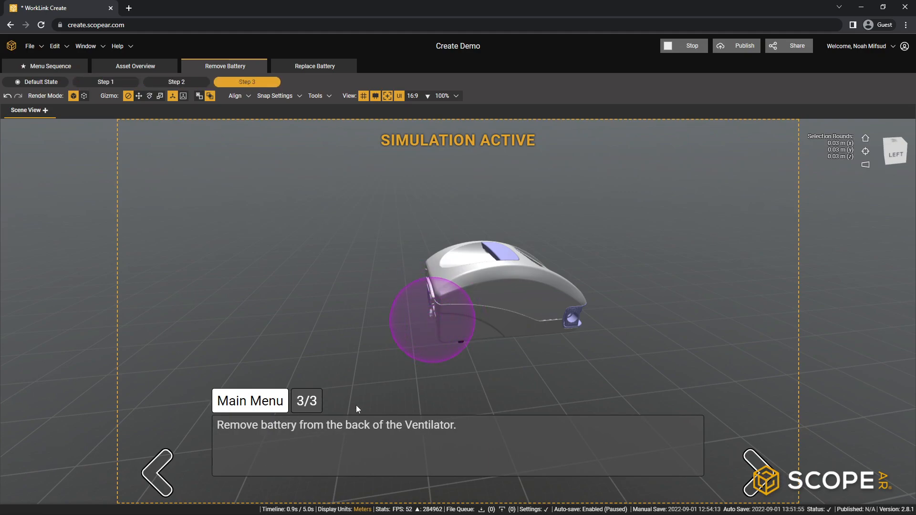
pyautogui.click(763, 470)
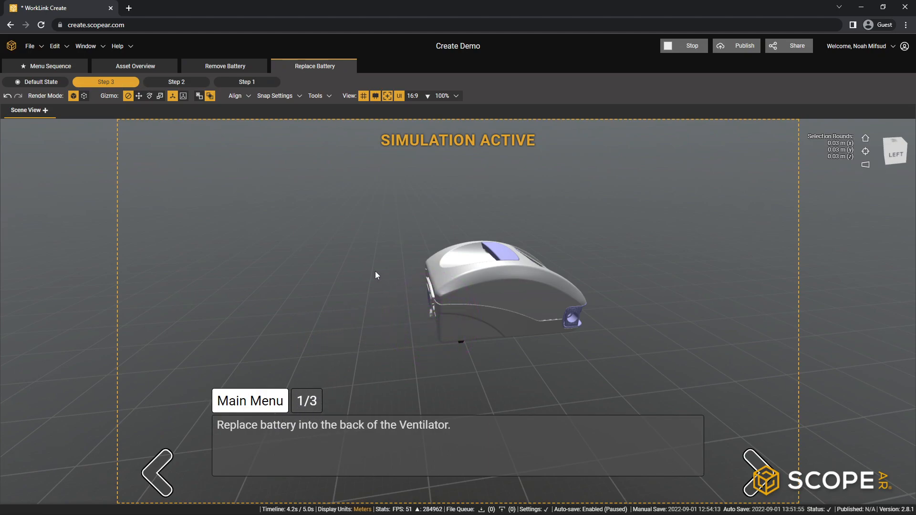
pyautogui.moveTo(409, 352); pyautogui.dragTo(556, 342, button='middle')
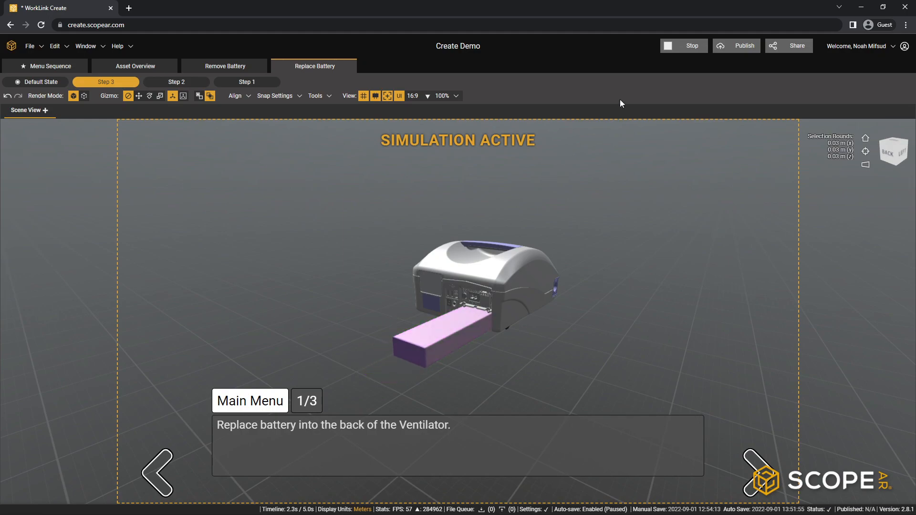
pyautogui.click(683, 48)
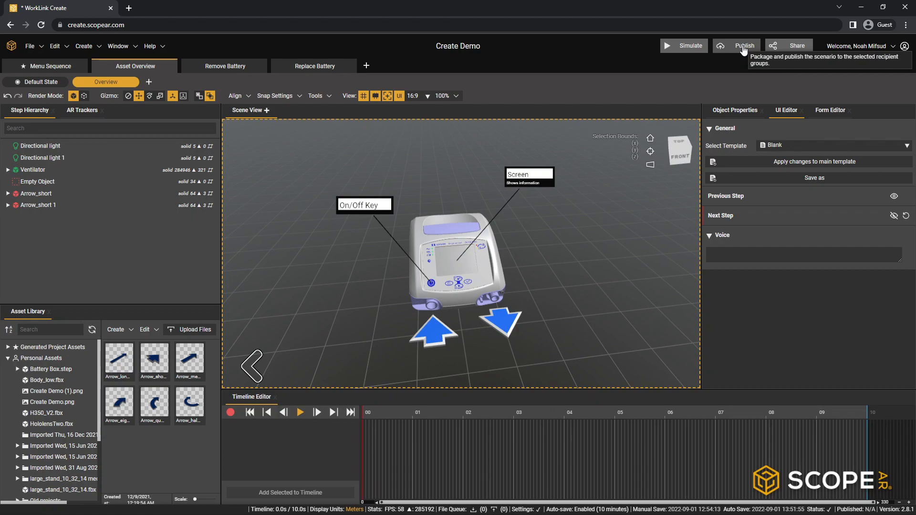
# - Publish the project as a passive session without encrypting the project file
pyautogui.click(744, 46)
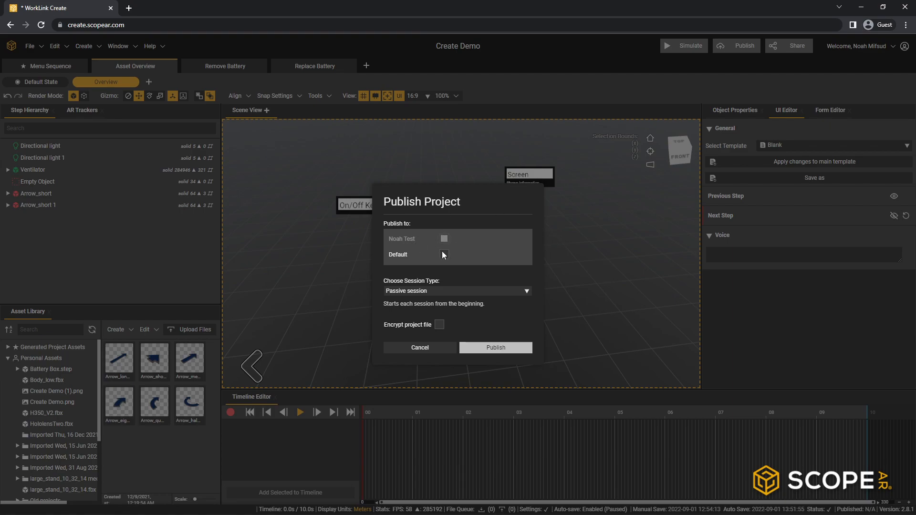
pyautogui.click(500, 350)
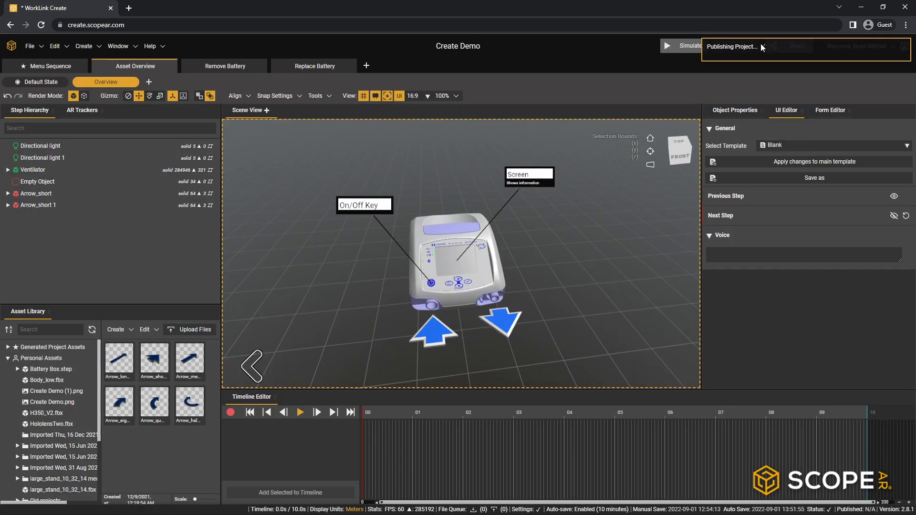